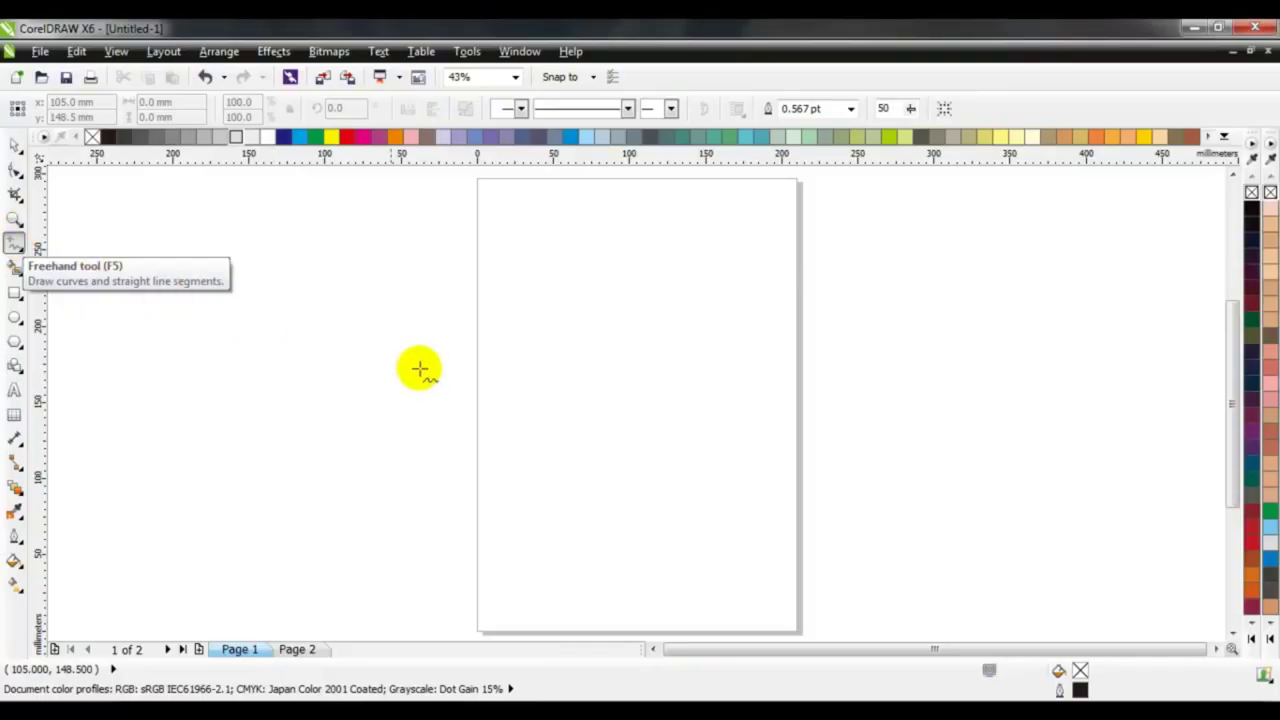
Draw a tall vertical freehand line on the left of the page
click(506, 230)
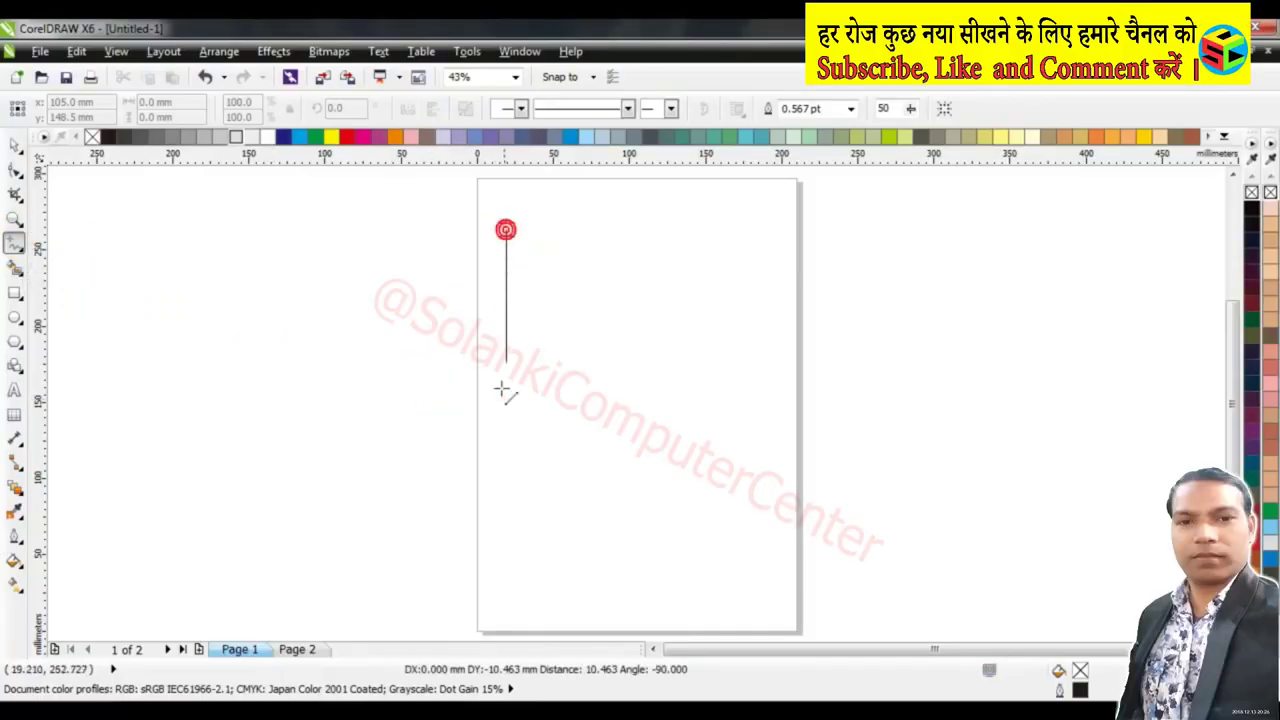
click(501, 616)
key(space)
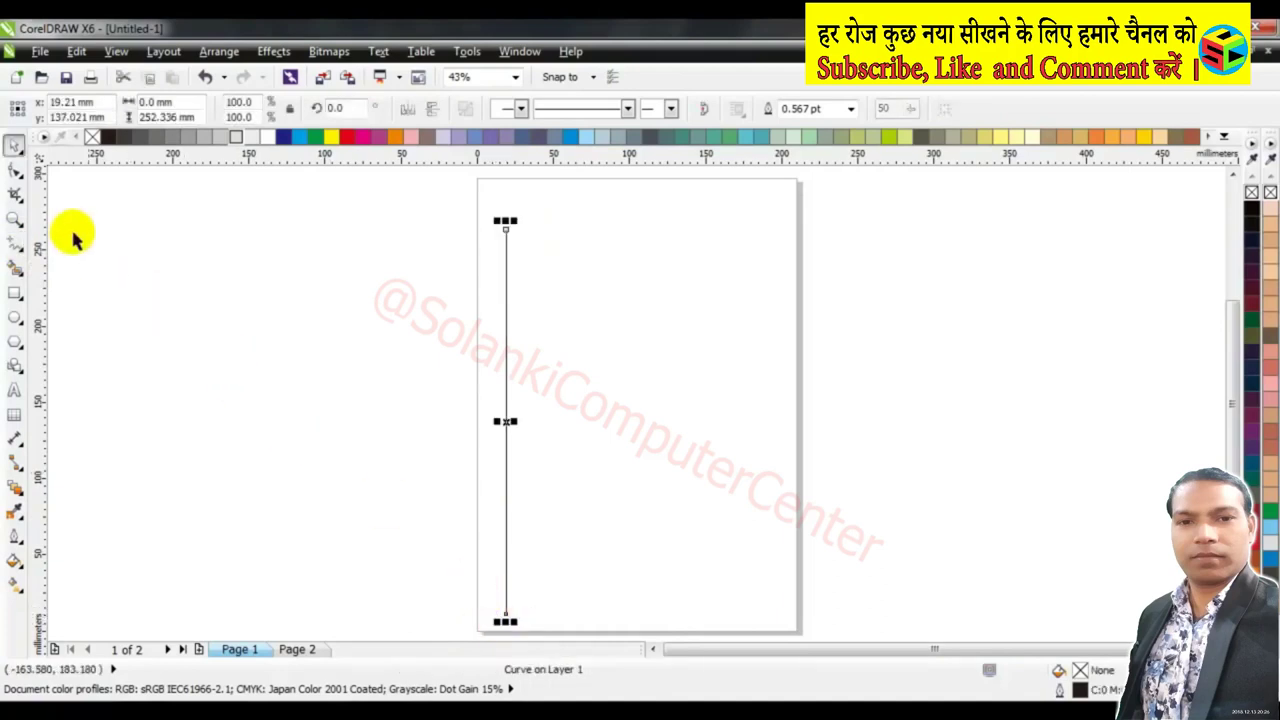
Convert the line segment to a curve and bend it into a gentle inward bow
click(14, 172)
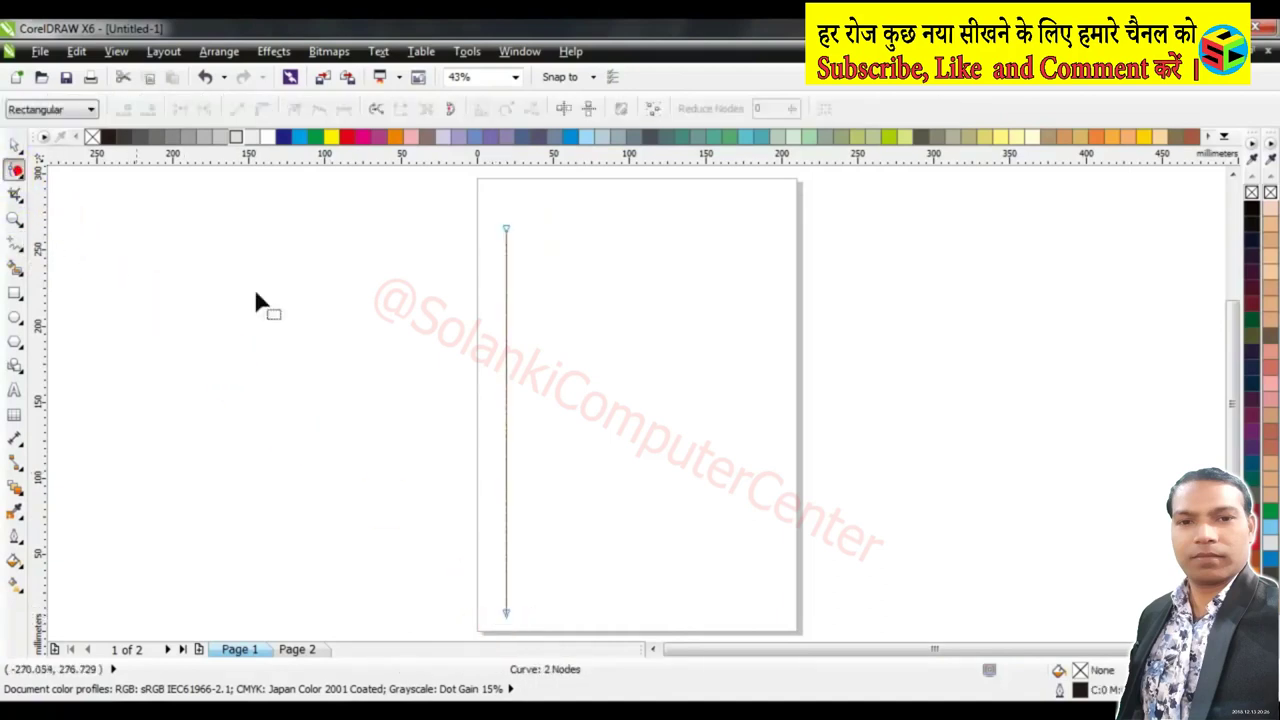
right_click(506, 418)
click(577, 183)
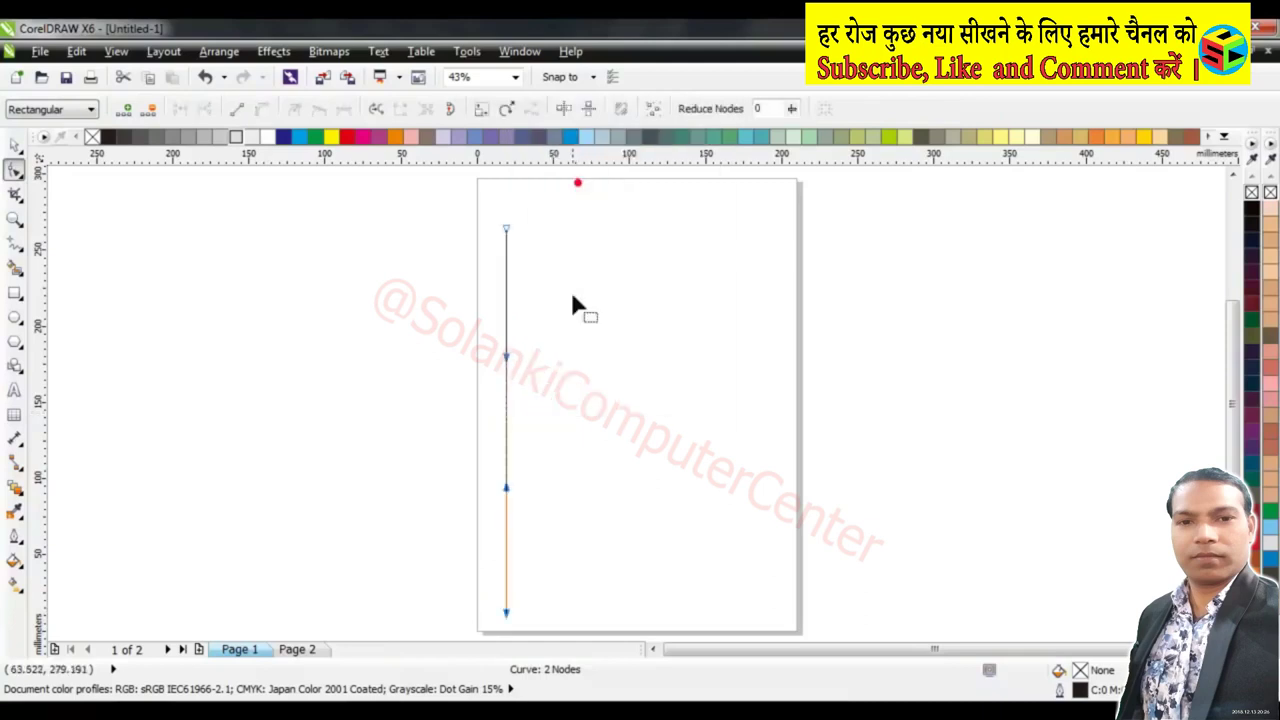
mouse_move(509, 430)
mouse_down()
mouse_move(523, 434)
mouse_move(518, 423)
mouse_up()
key(space)
Place a horizontally mirrored copy of the curve on the page's right, then begin the top line
click(523, 443)
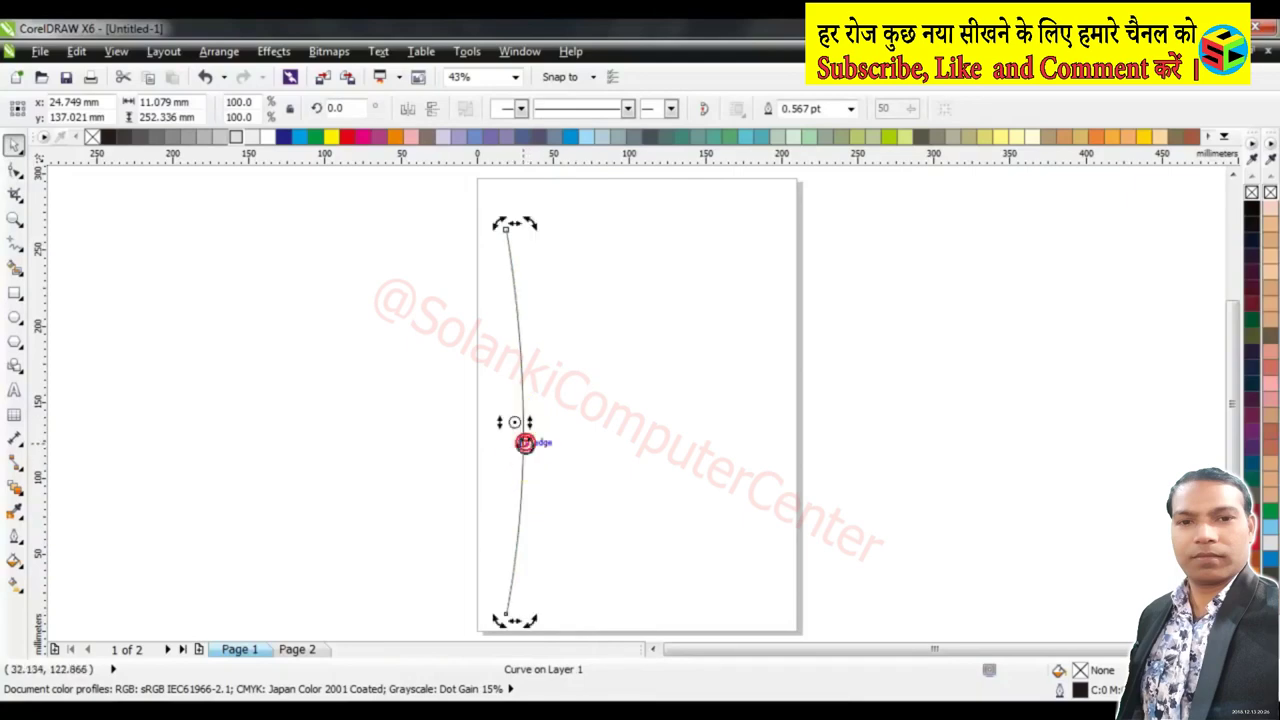
click(609, 466)
click(521, 429)
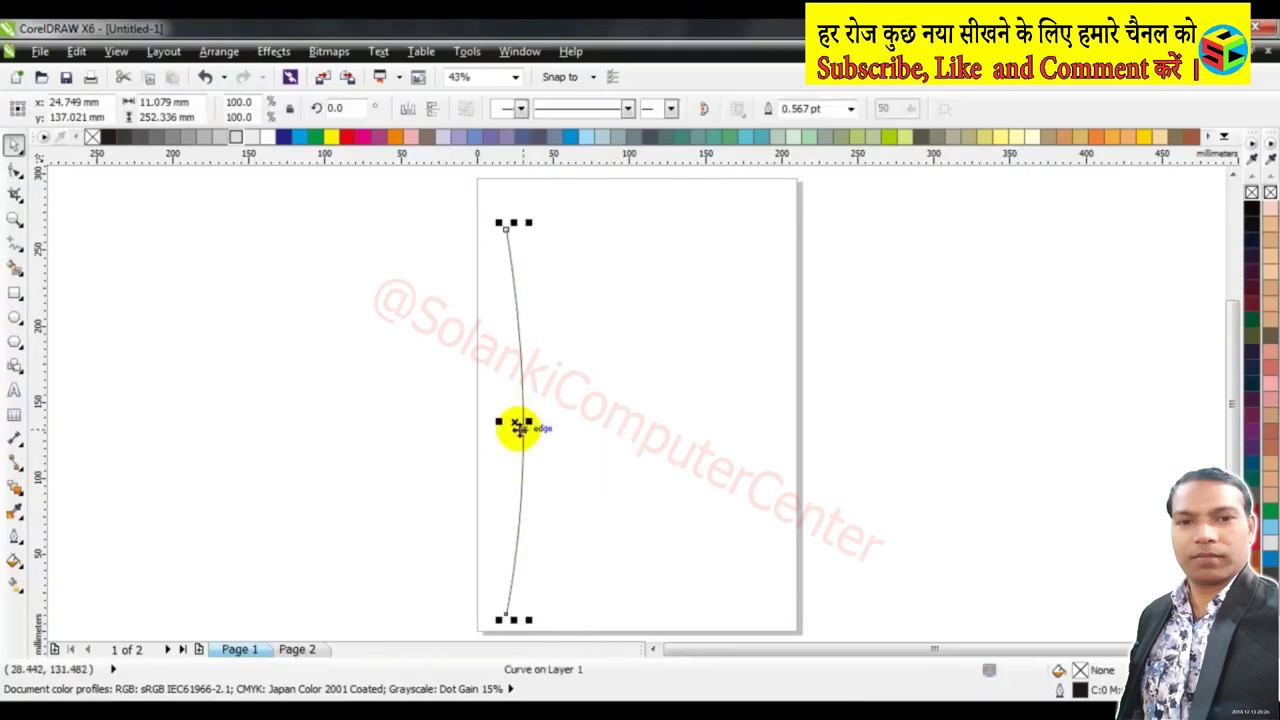
mouse_move(515, 423)
mouse_down()
mouse_move(527, 405)
mouse_move(734, 405)
mouse_up()
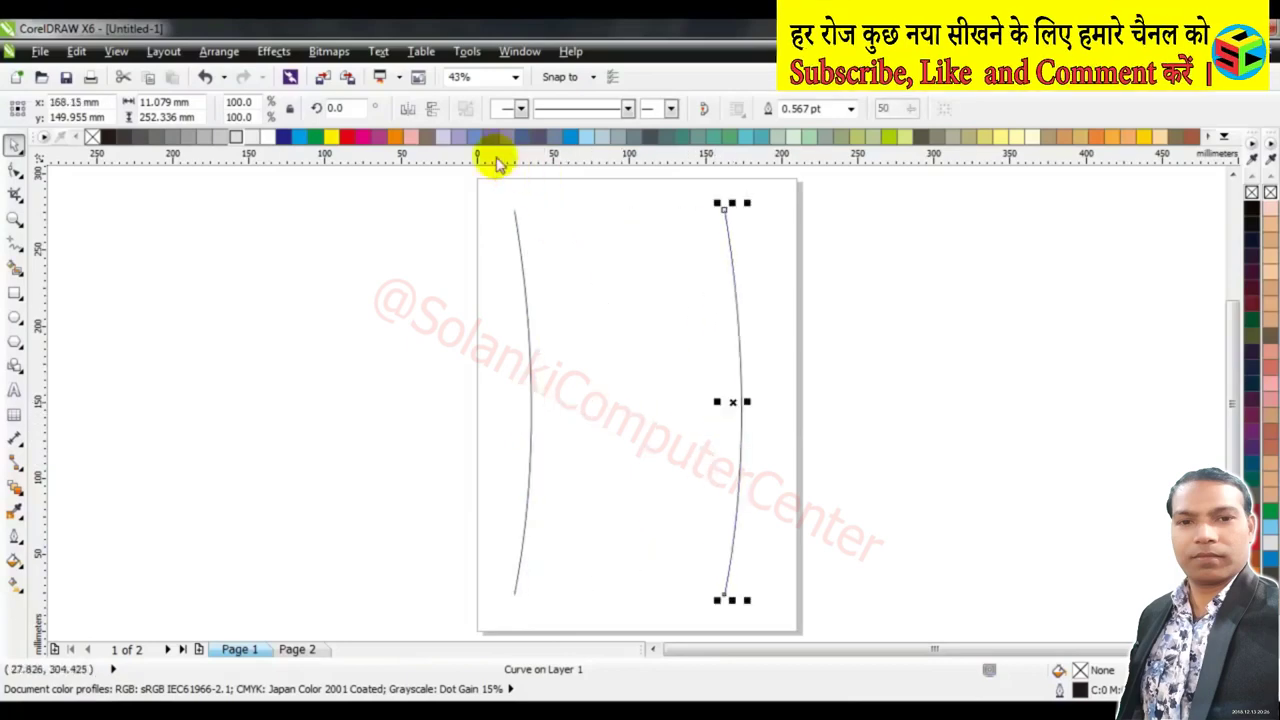
click(410, 108)
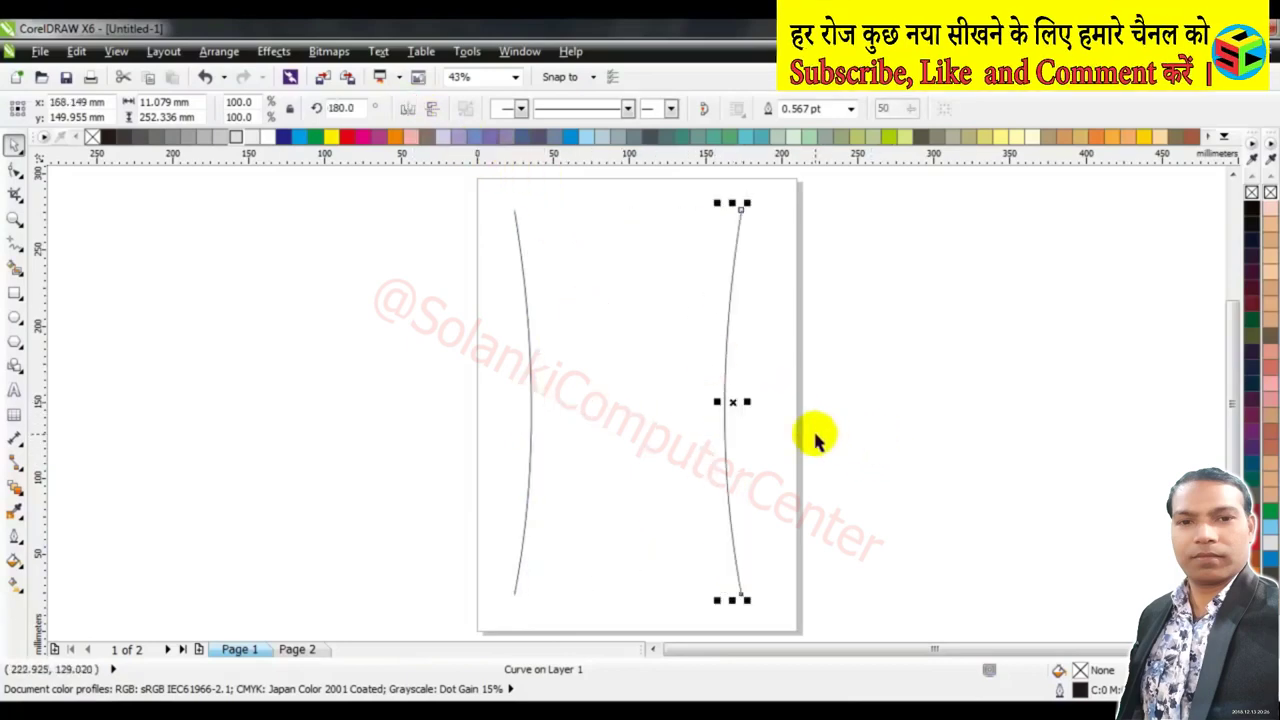
click(817, 472)
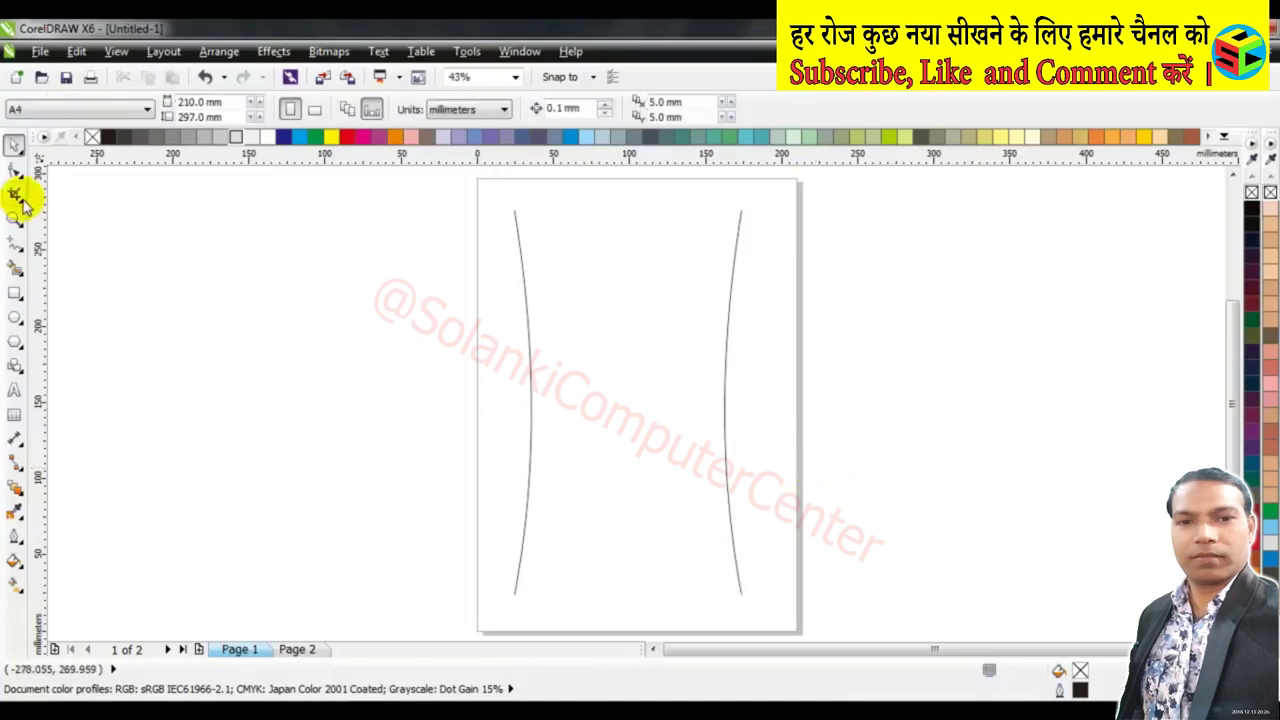
click(15, 245)
click(515, 210)
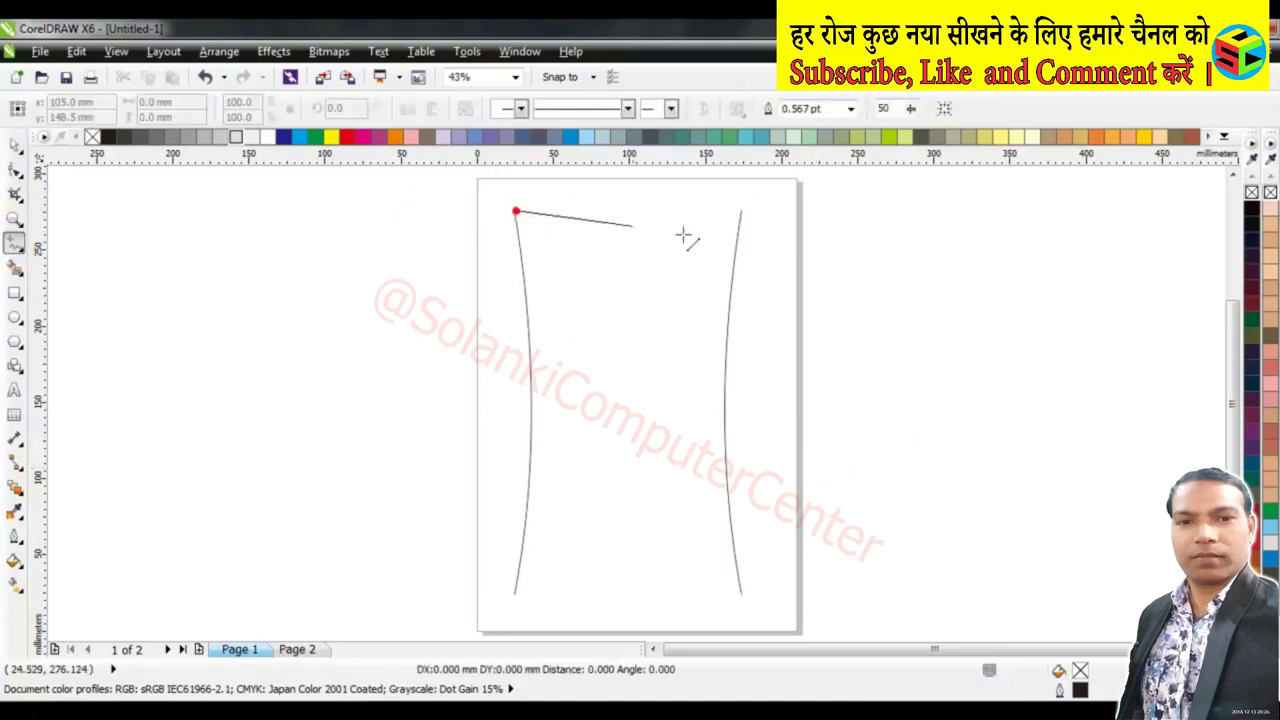
Join the two curve tops with a line and bend it into an upward arch
click(744, 214)
click(741, 212)
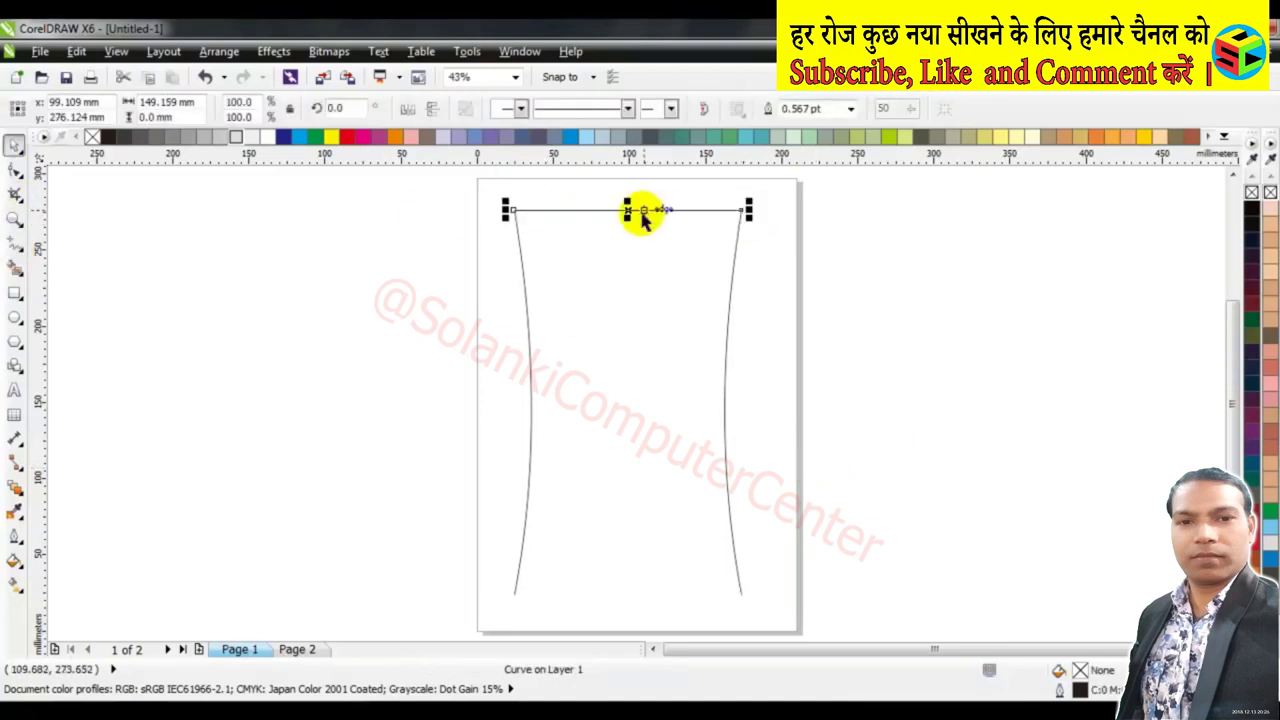
click(14, 146)
click(16, 170)
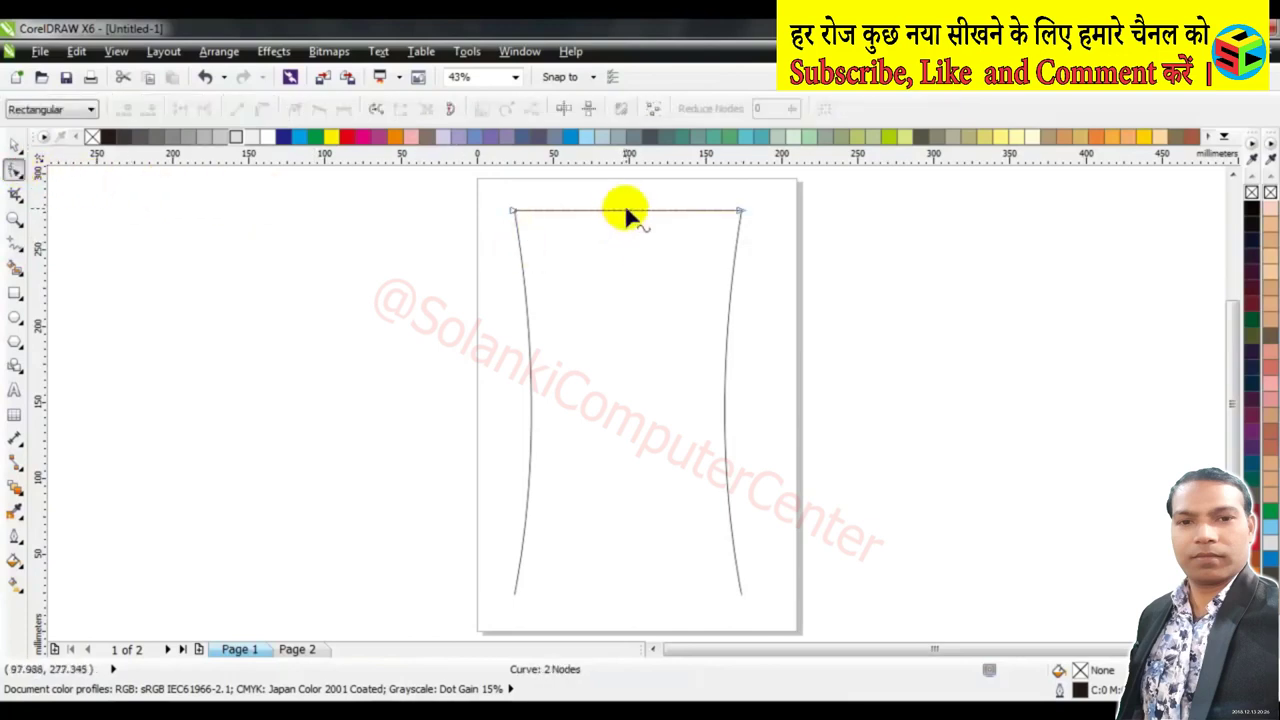
right_click(624, 210)
click(690, 288)
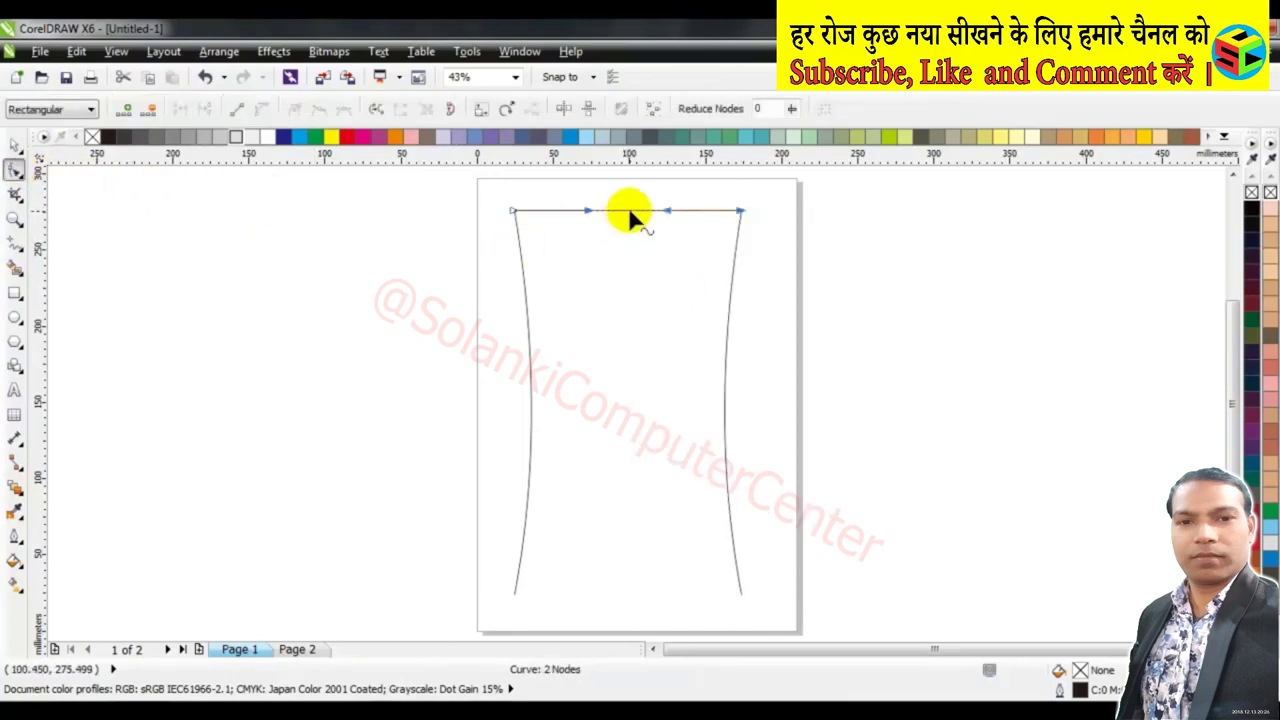
drag(629, 211, 629, 204)
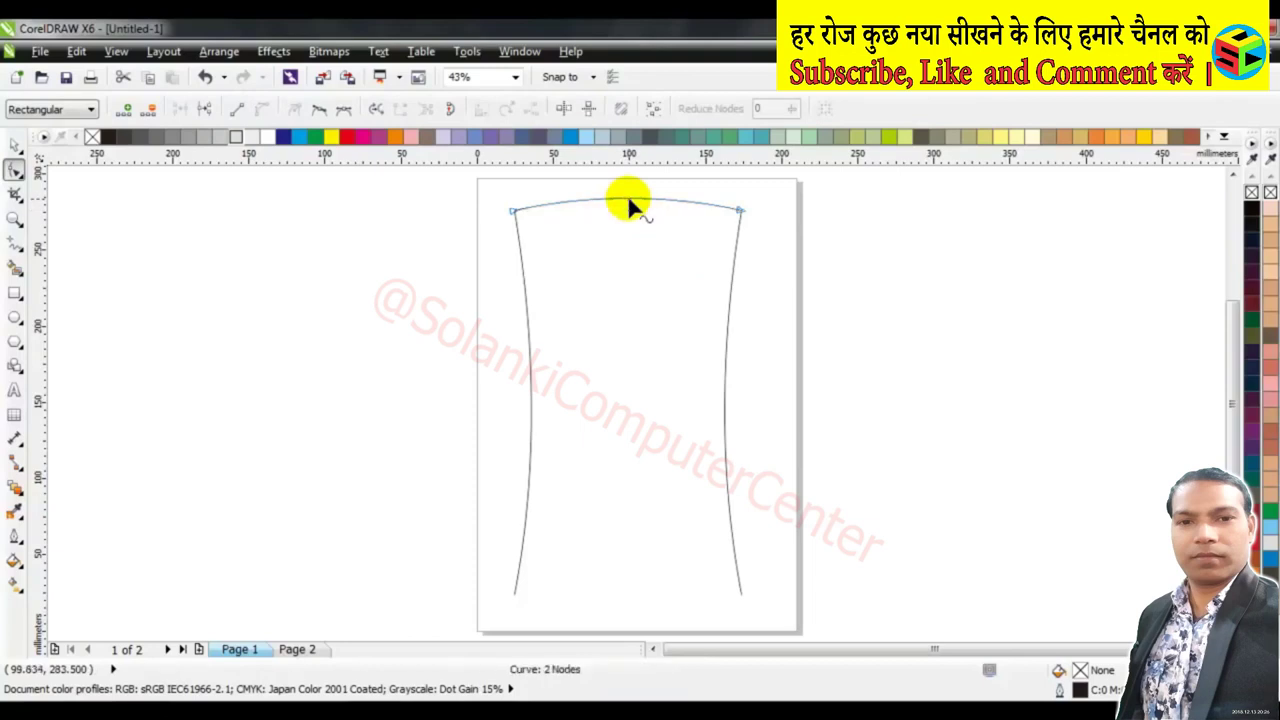
scroll(620, 188, up, 2)
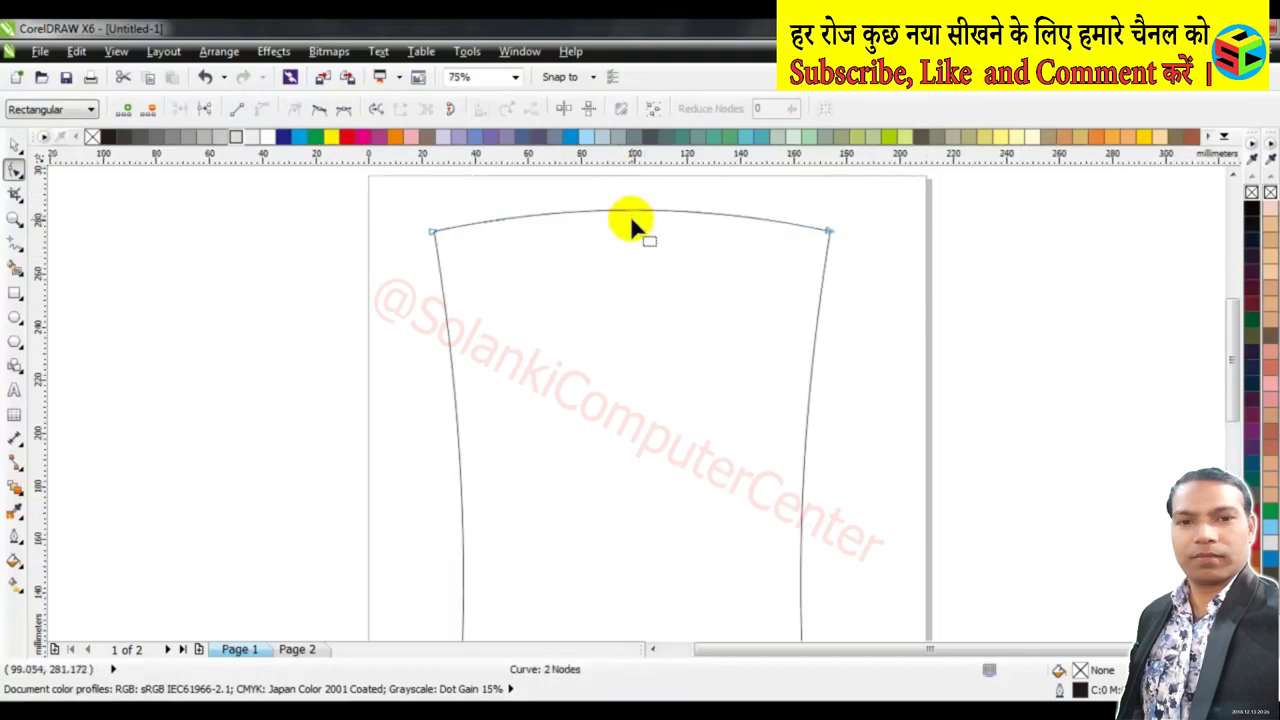
key(space)
Drop a copy of the top arc lower on the body, plus a second copy nudged just beneath it
drag(630, 220, 634, 365)
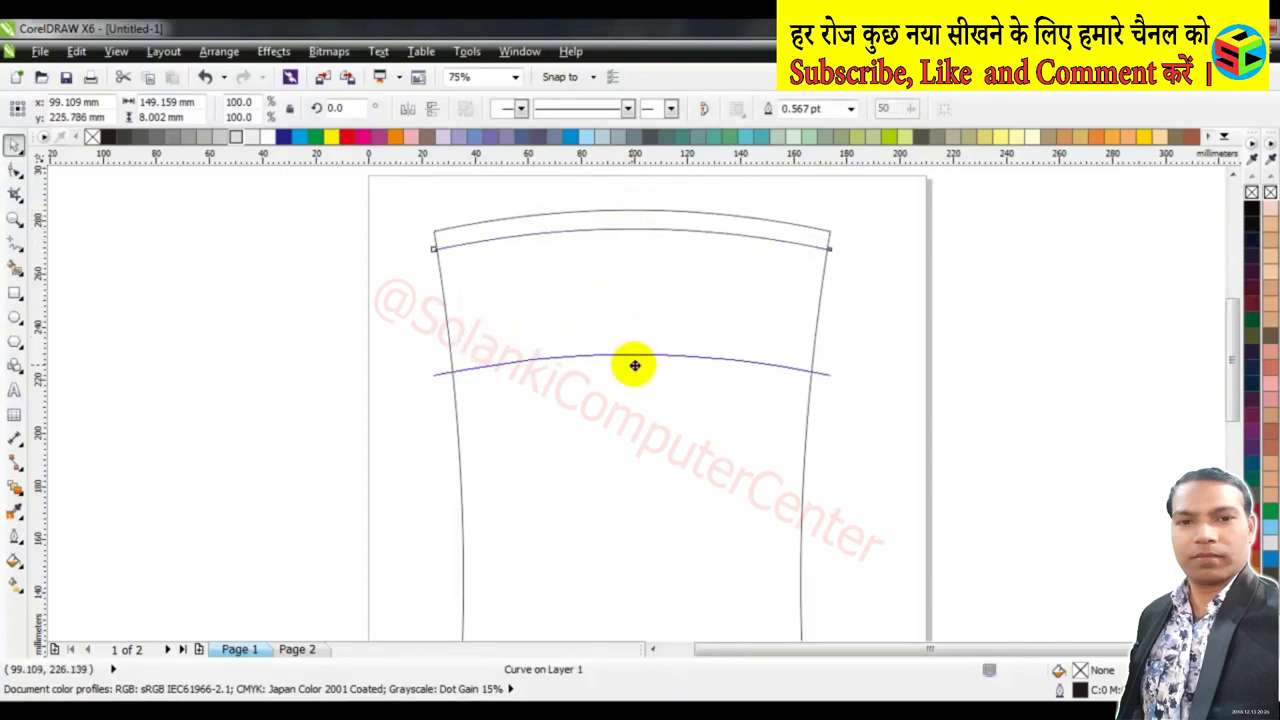
drag(630, 367, 636, 374)
scroll(636, 374, up, 2)
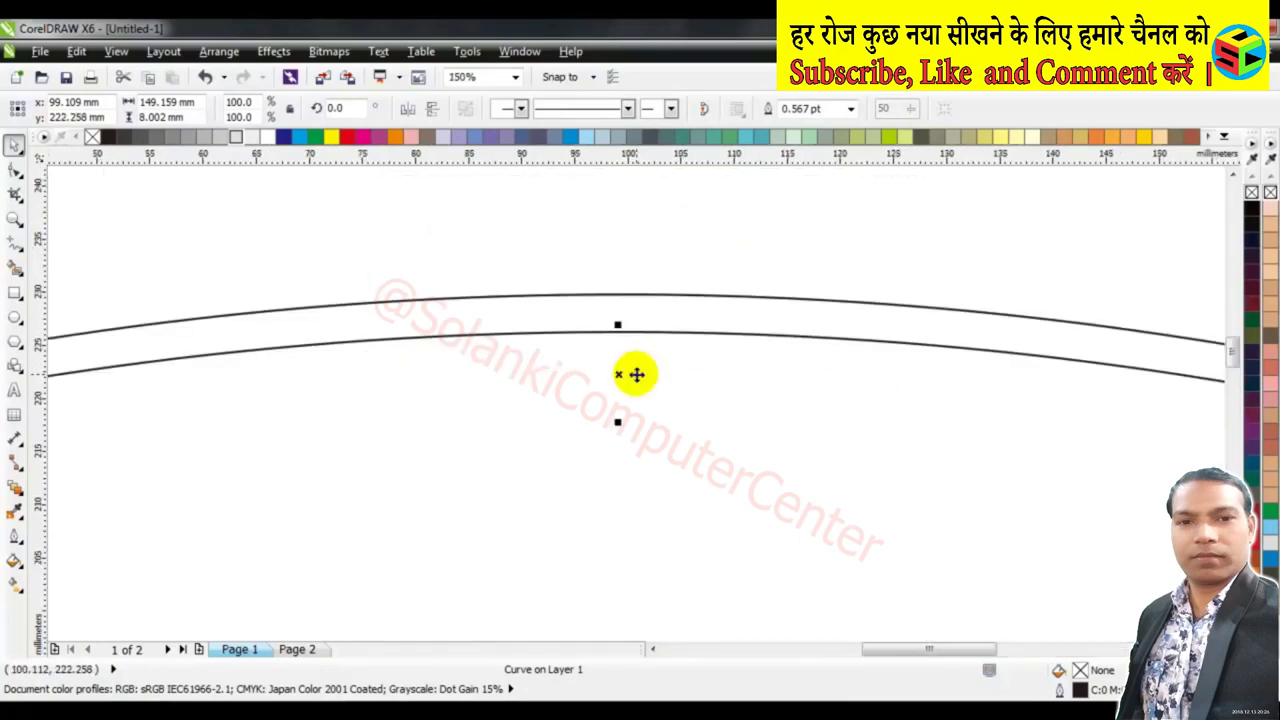
key(Up)
key(Up)
key(Up)
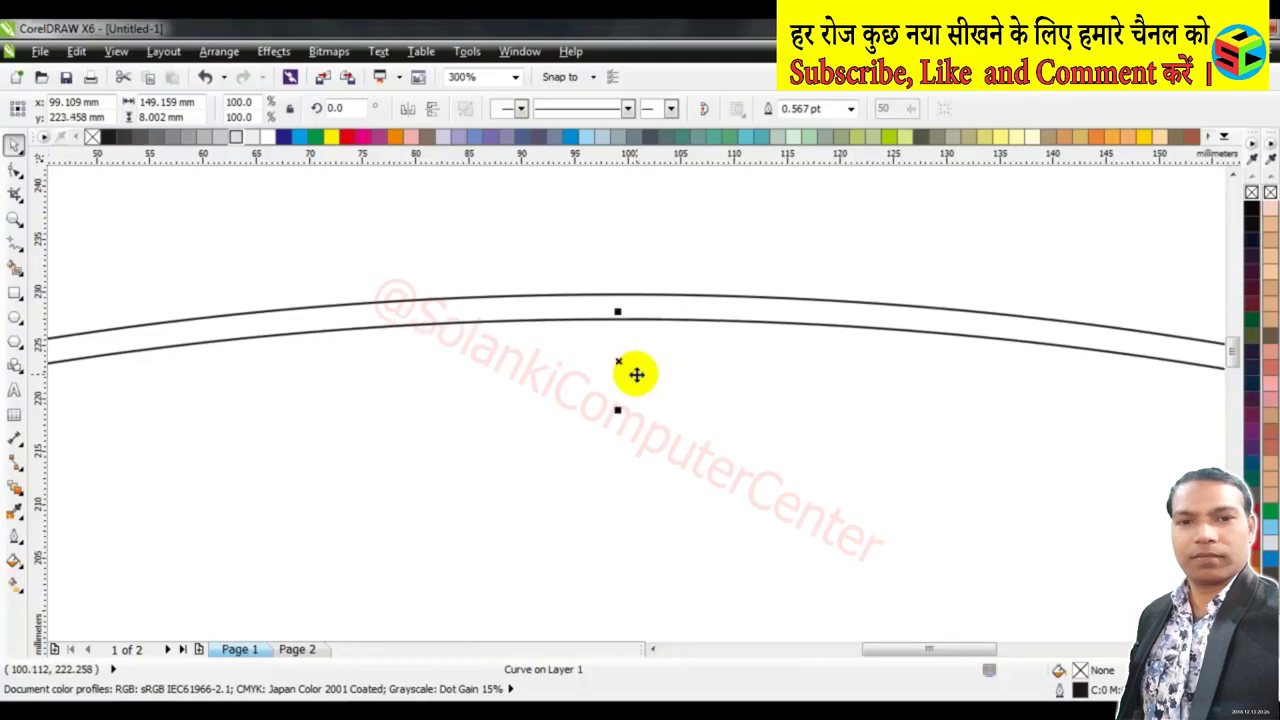
key(F4)
click(846, 334)
Draw short inward diagonals at both side bottoms and a horizontal base line joining them
key(z)
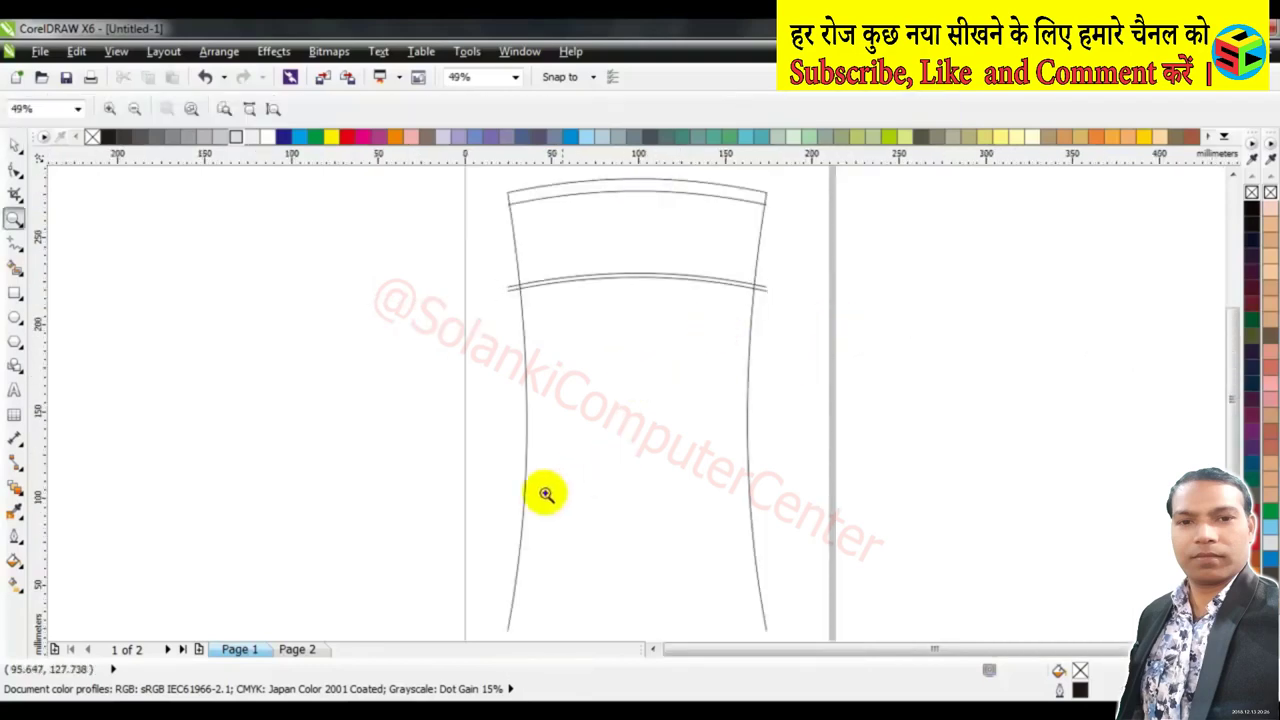
drag(478, 556, 823, 606)
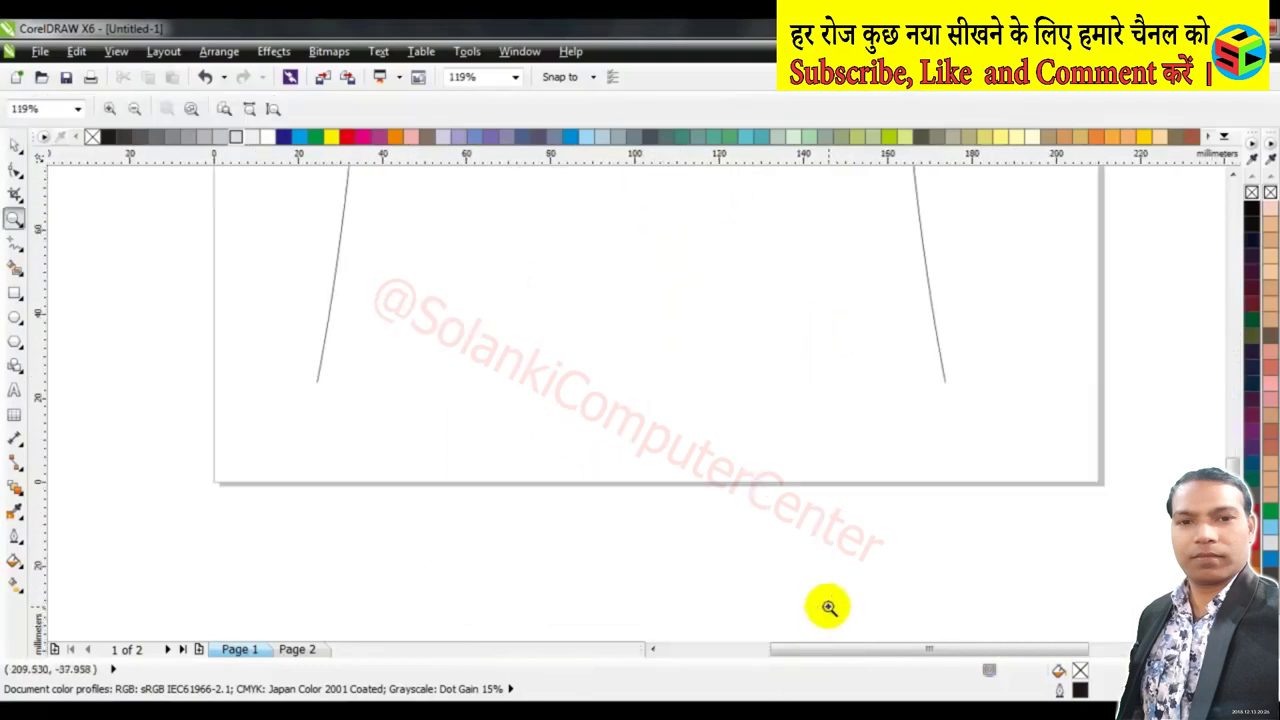
click(14, 243)
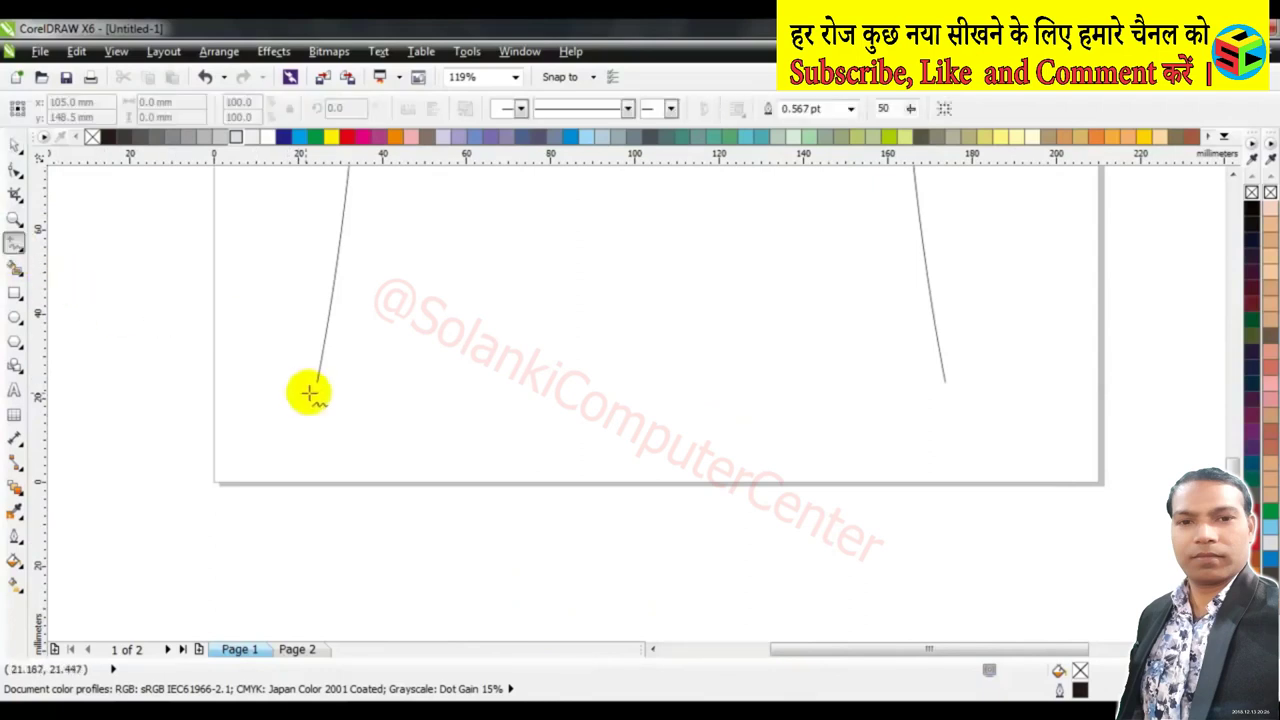
click(318, 381)
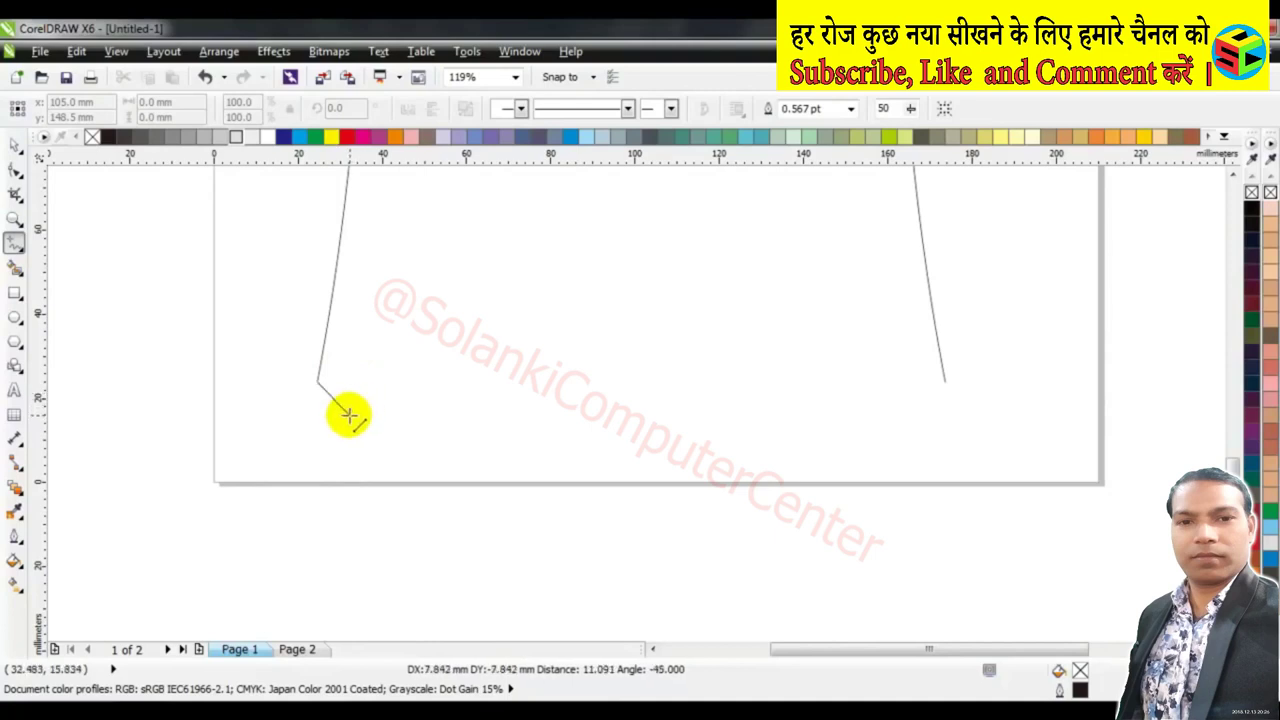
click(361, 428)
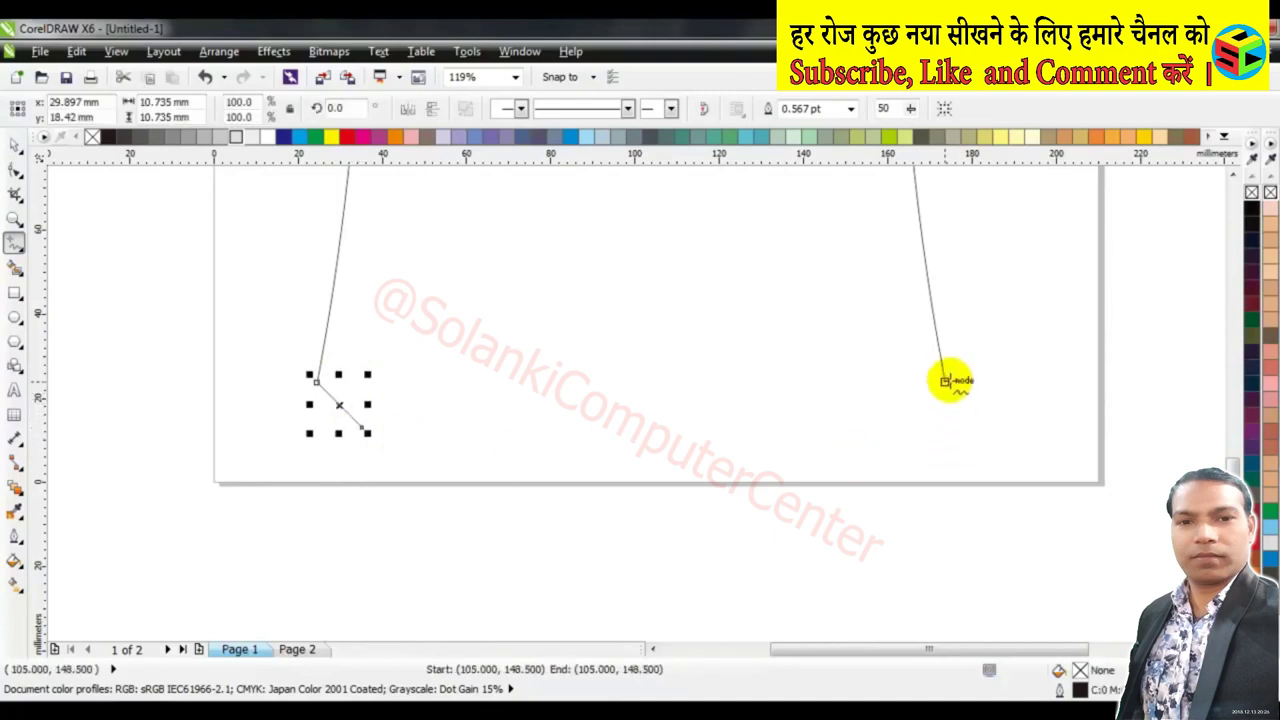
click(944, 381)
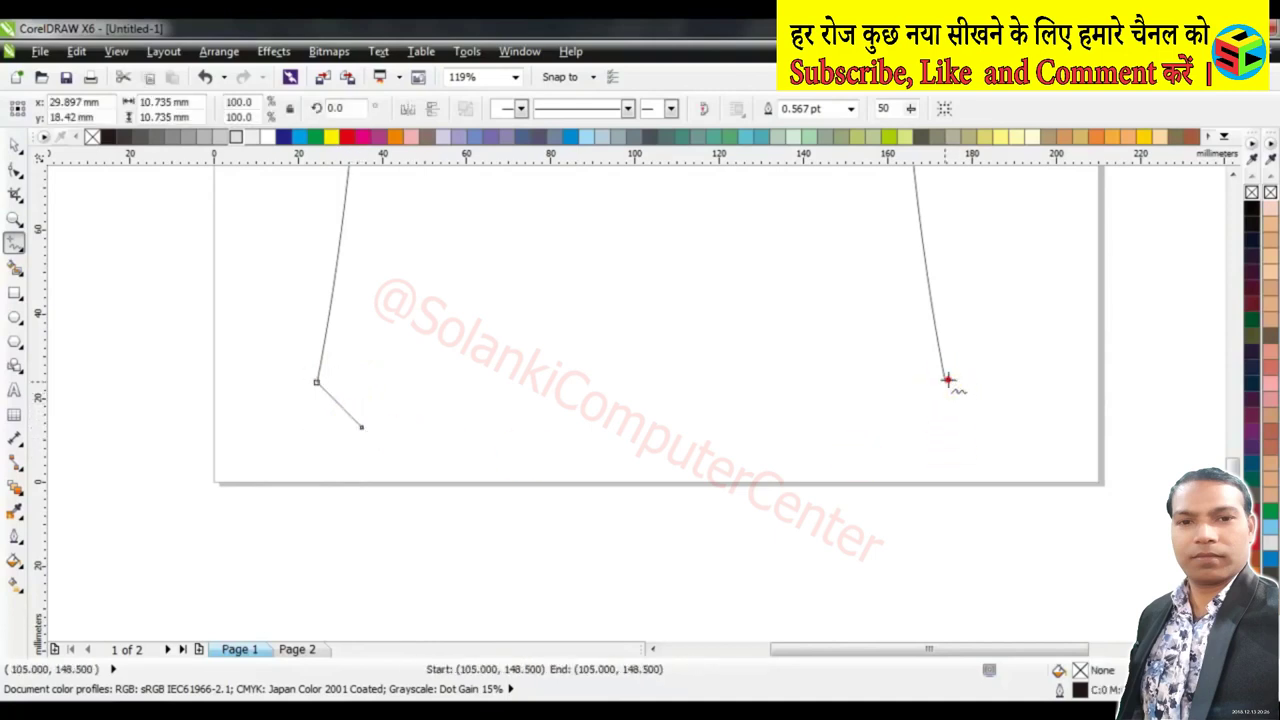
click(896, 434)
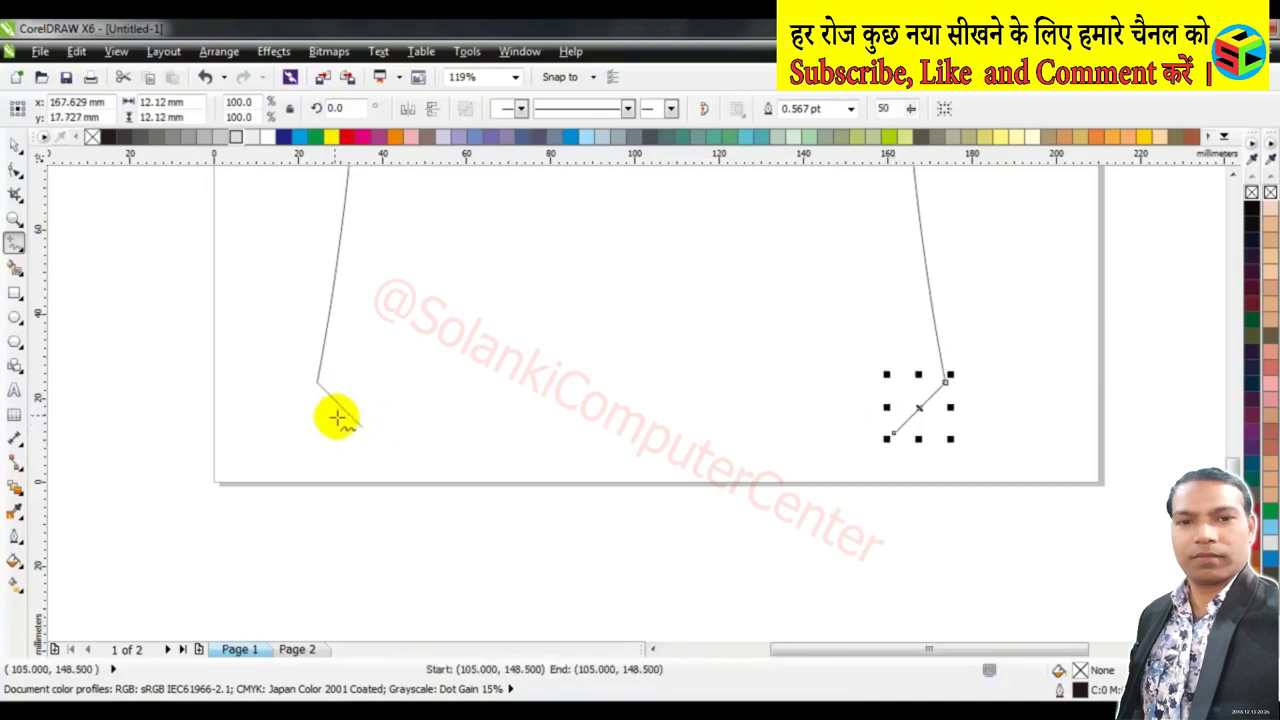
drag(337, 418, 945, 440)
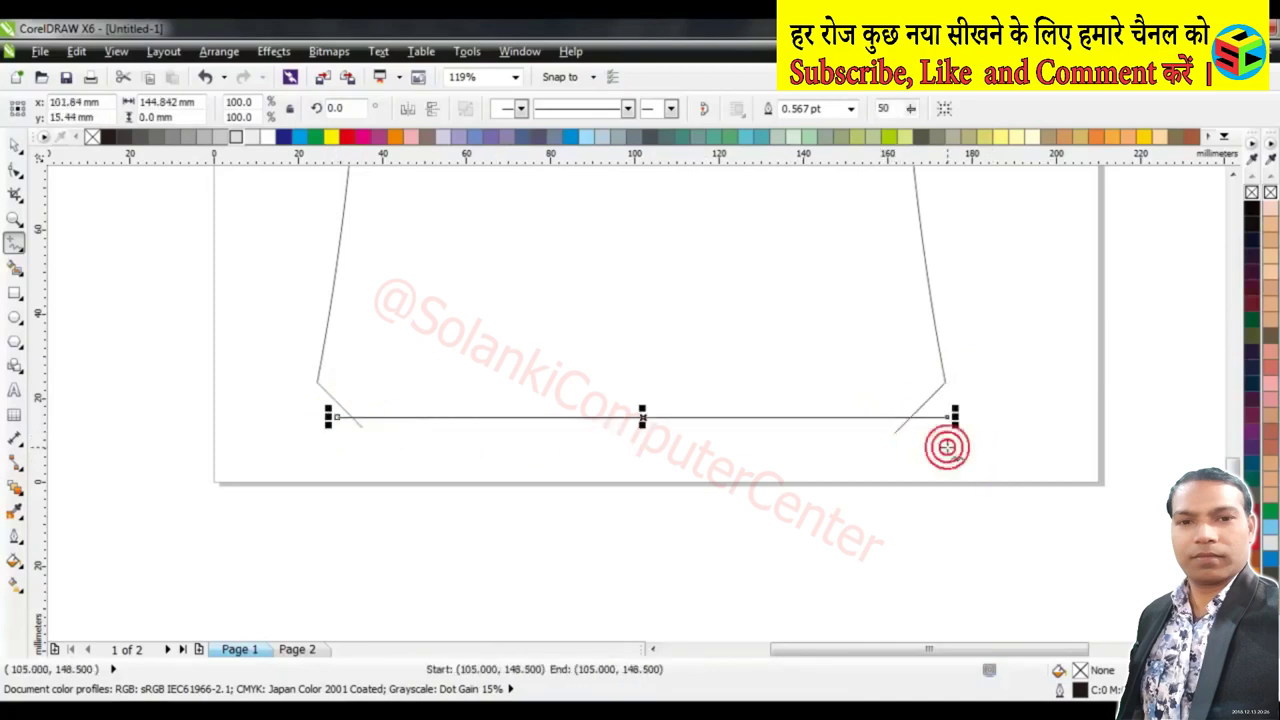
click(1020, 390)
key(shift+F4)
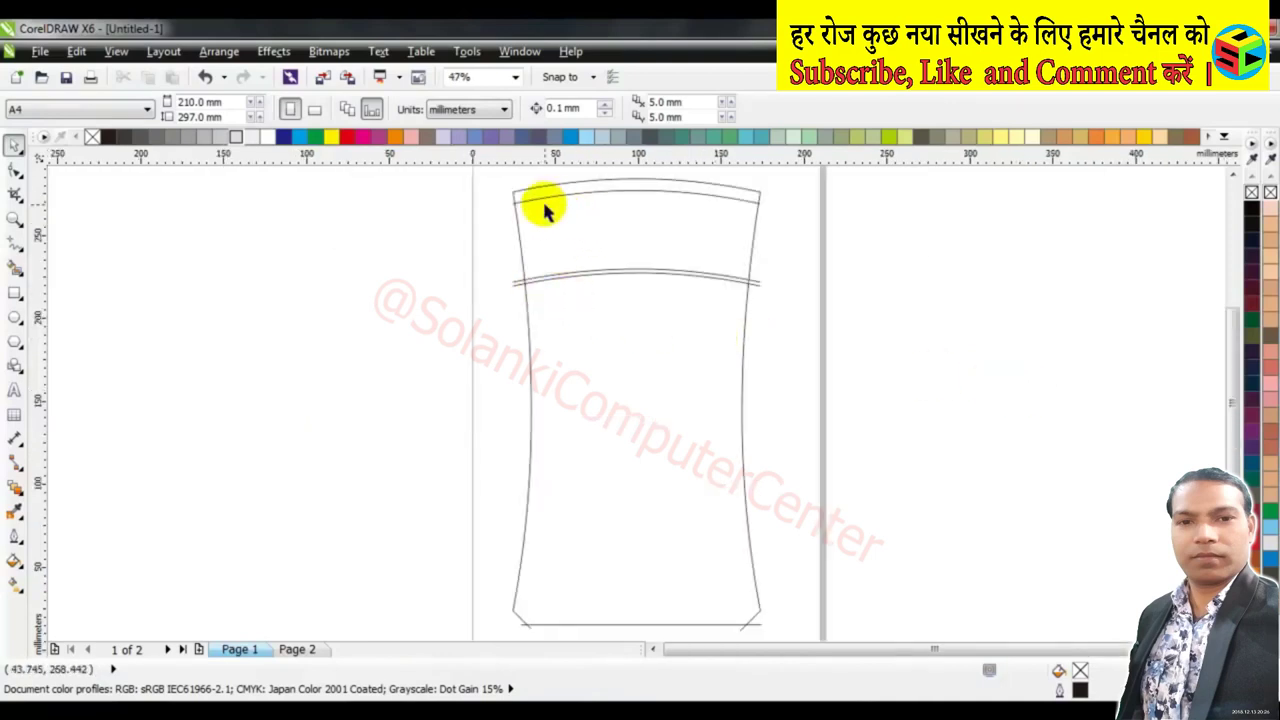
Zoom on the bottle top and Smart Fill the area between the curves green
key(z)
drag(474, 168, 814, 307)
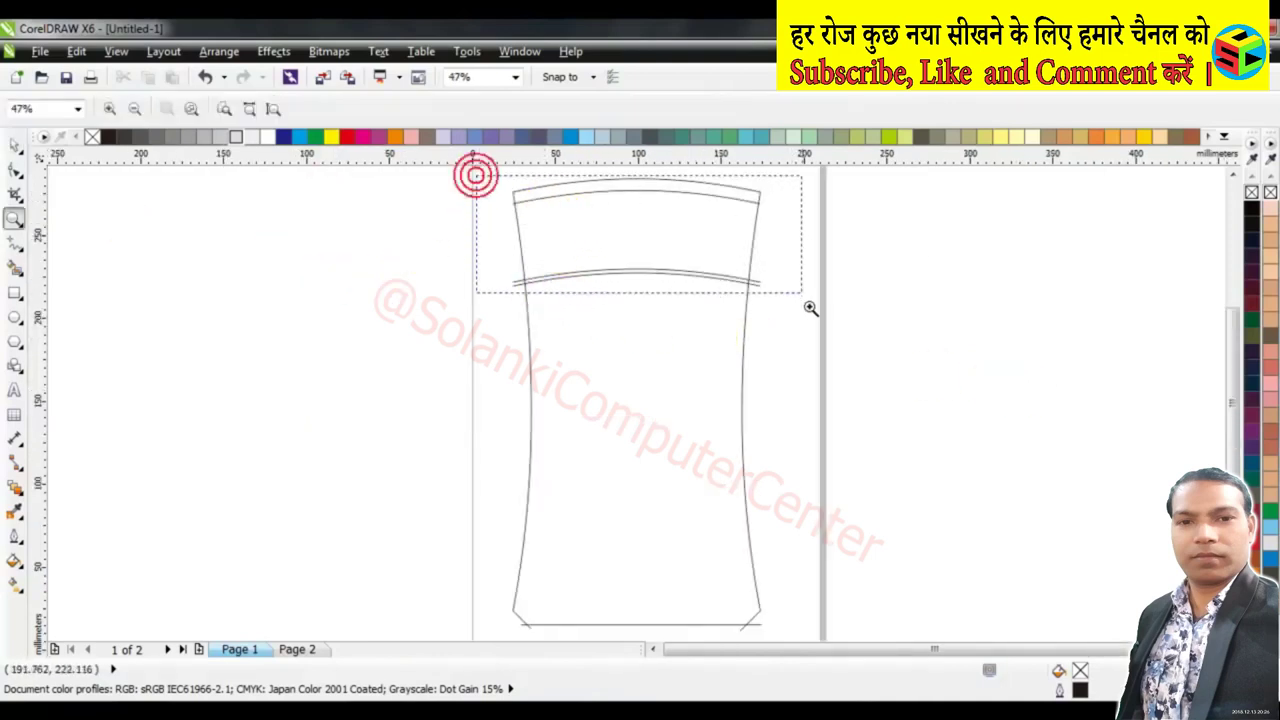
click(15, 145)
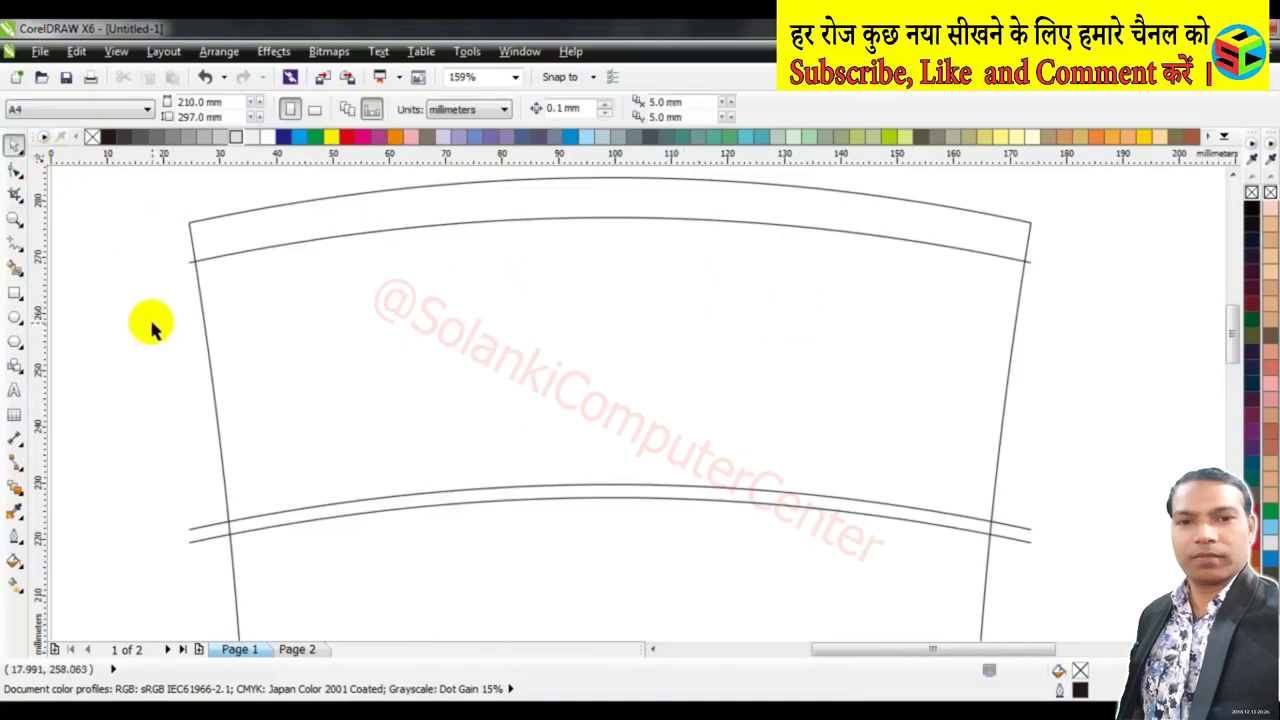
click(15, 266)
click(592, 335)
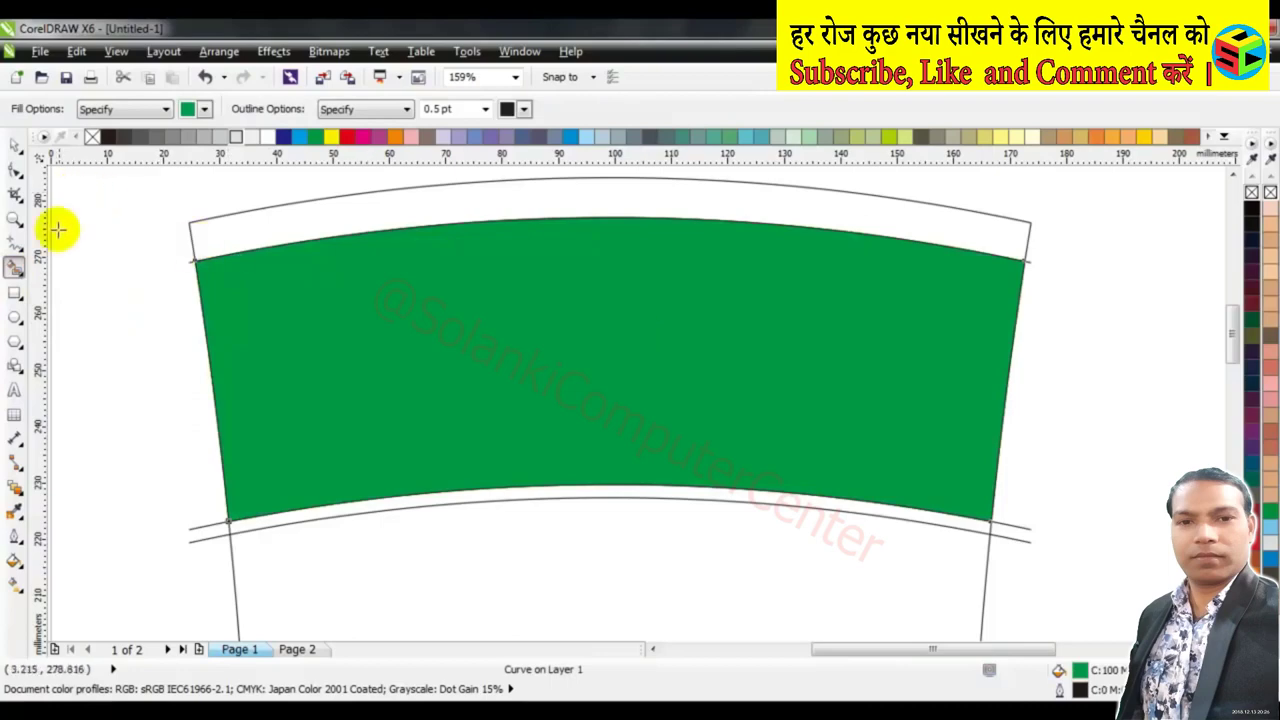
click(15, 292)
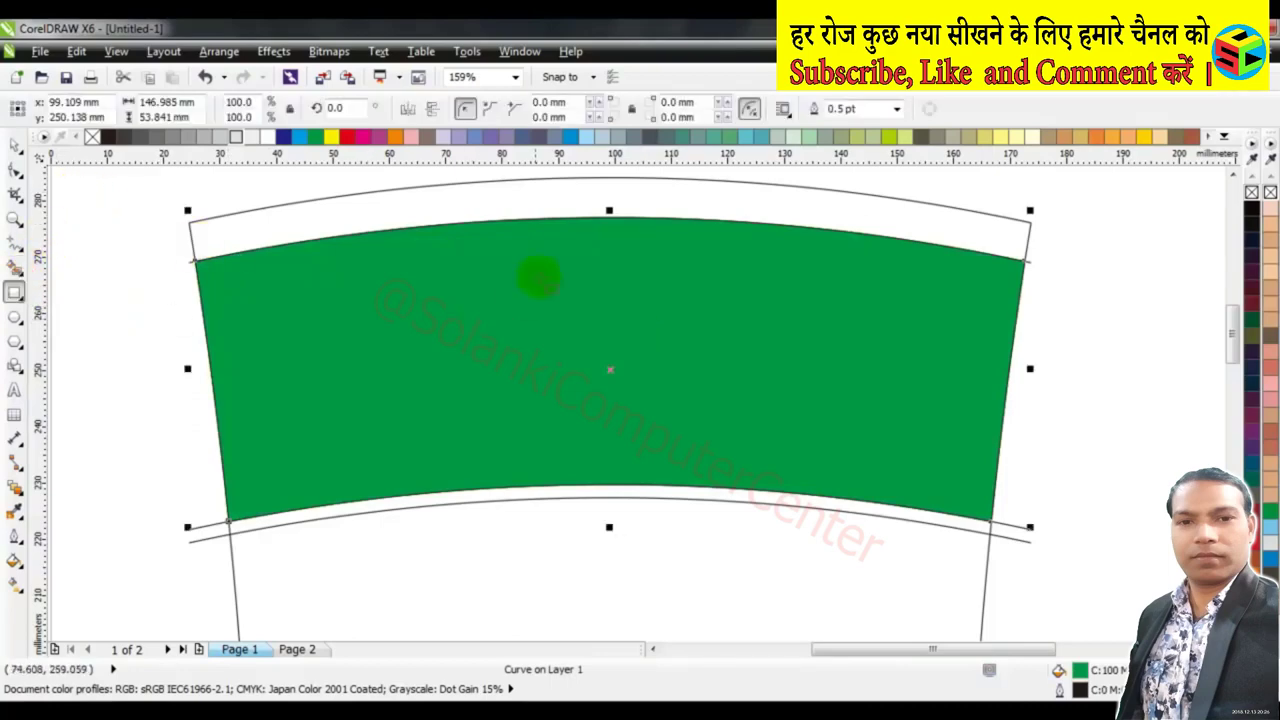
click(1230, 178)
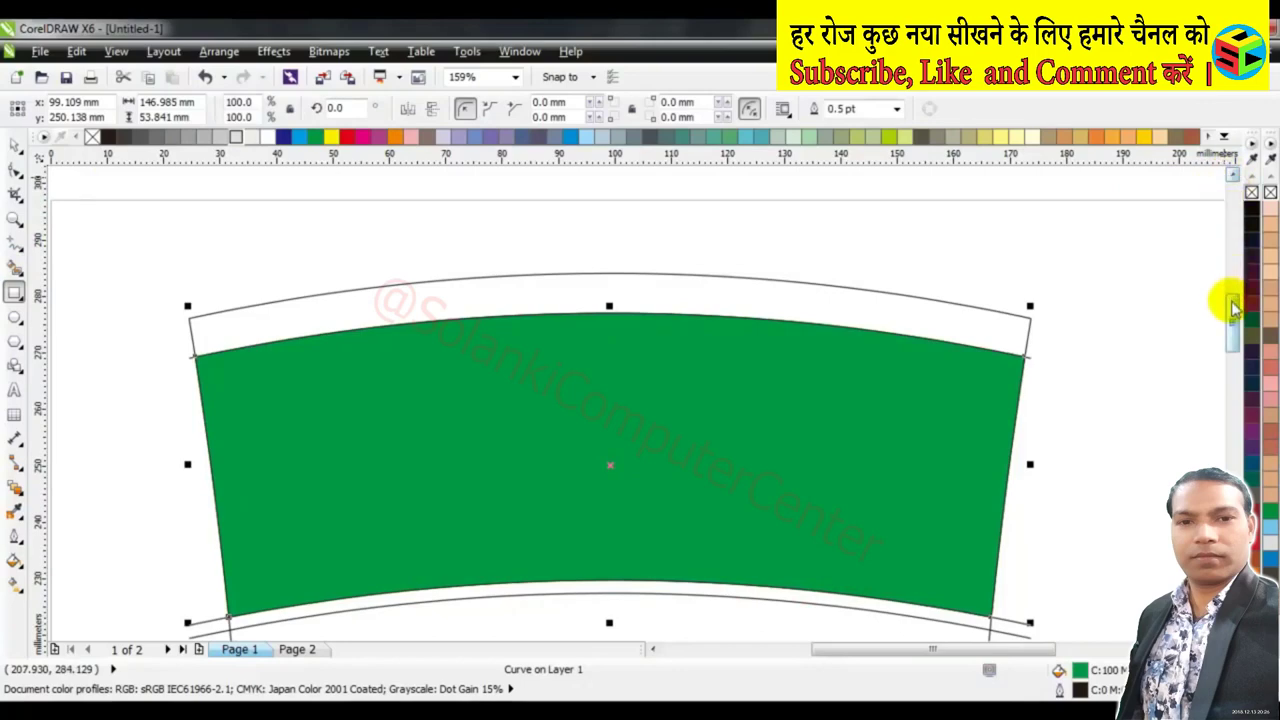
scroll(1232, 310, down, 1)
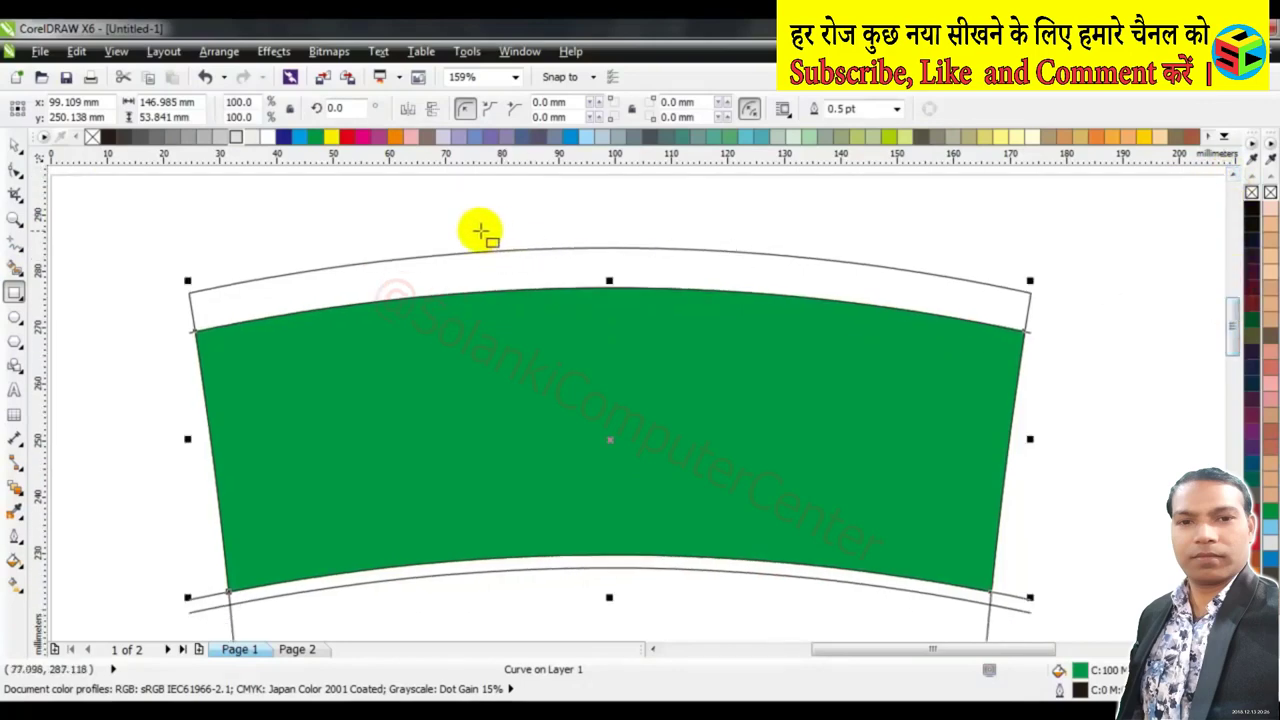
Draw a rectangle over the green band's top and centre it horizontally on the green shape
drag(460, 229, 747, 409)
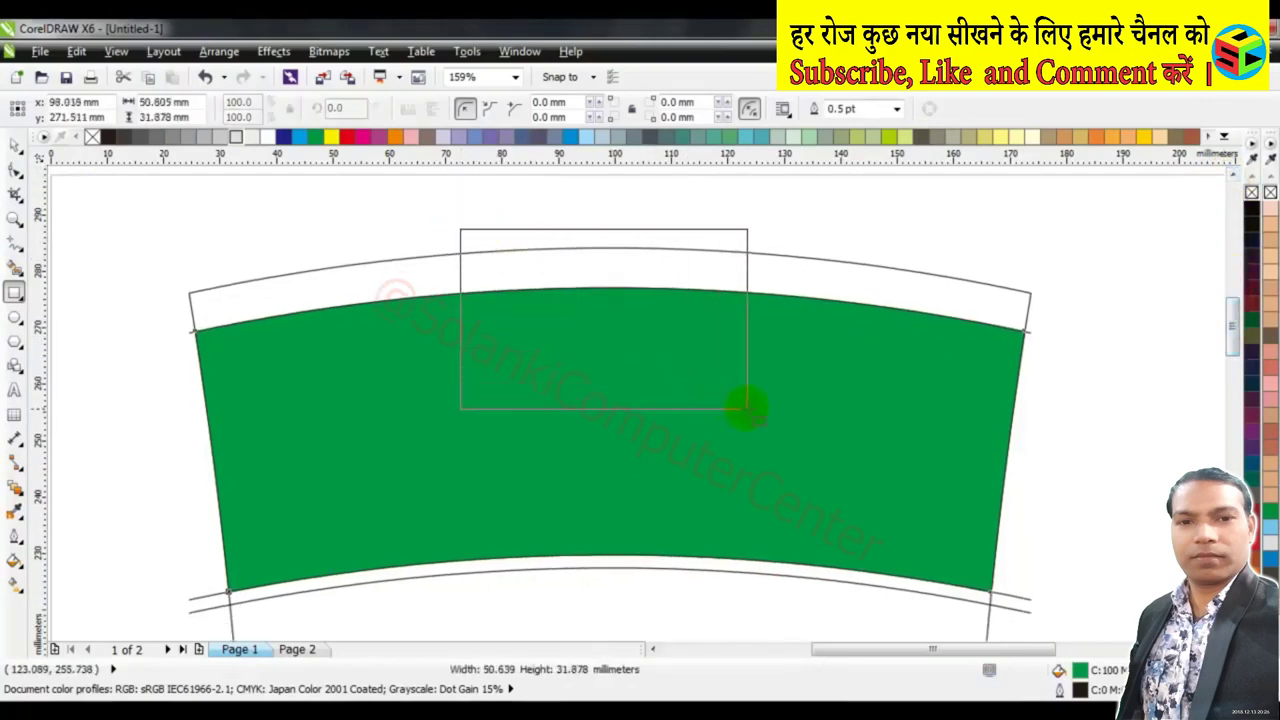
drag(747, 409, 778, 428)
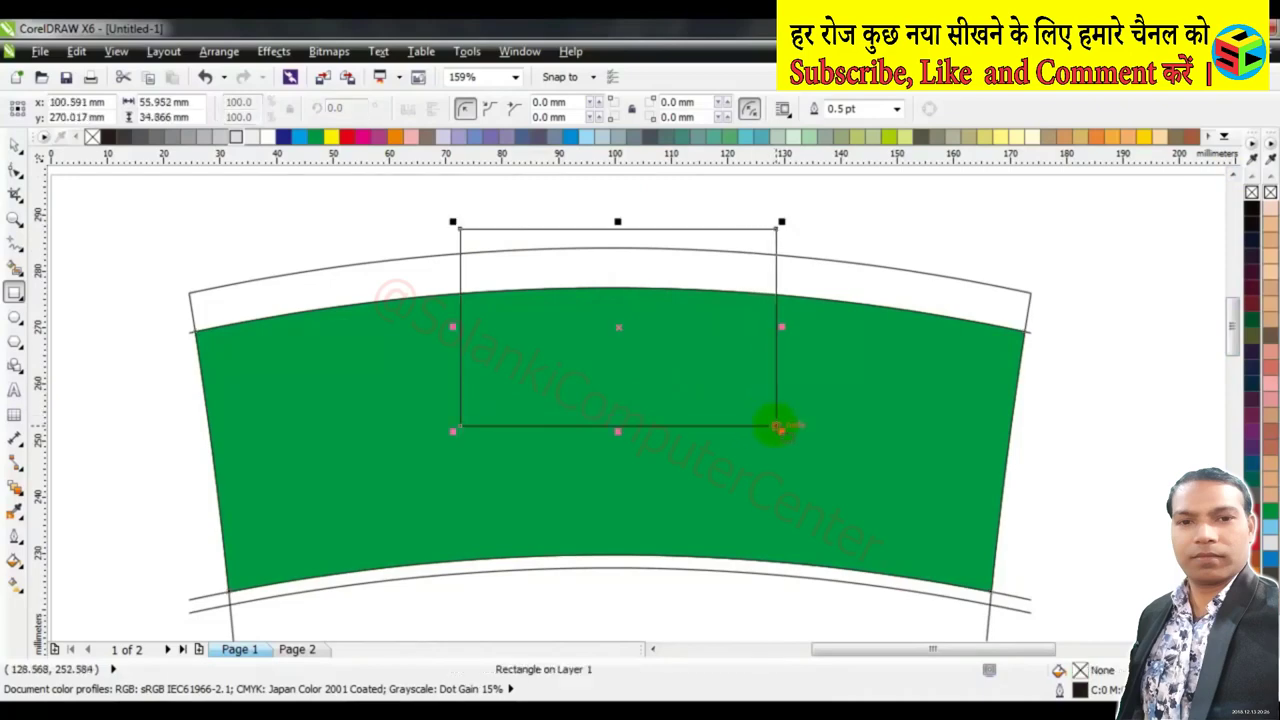
shift+click(859, 413)
key(c)
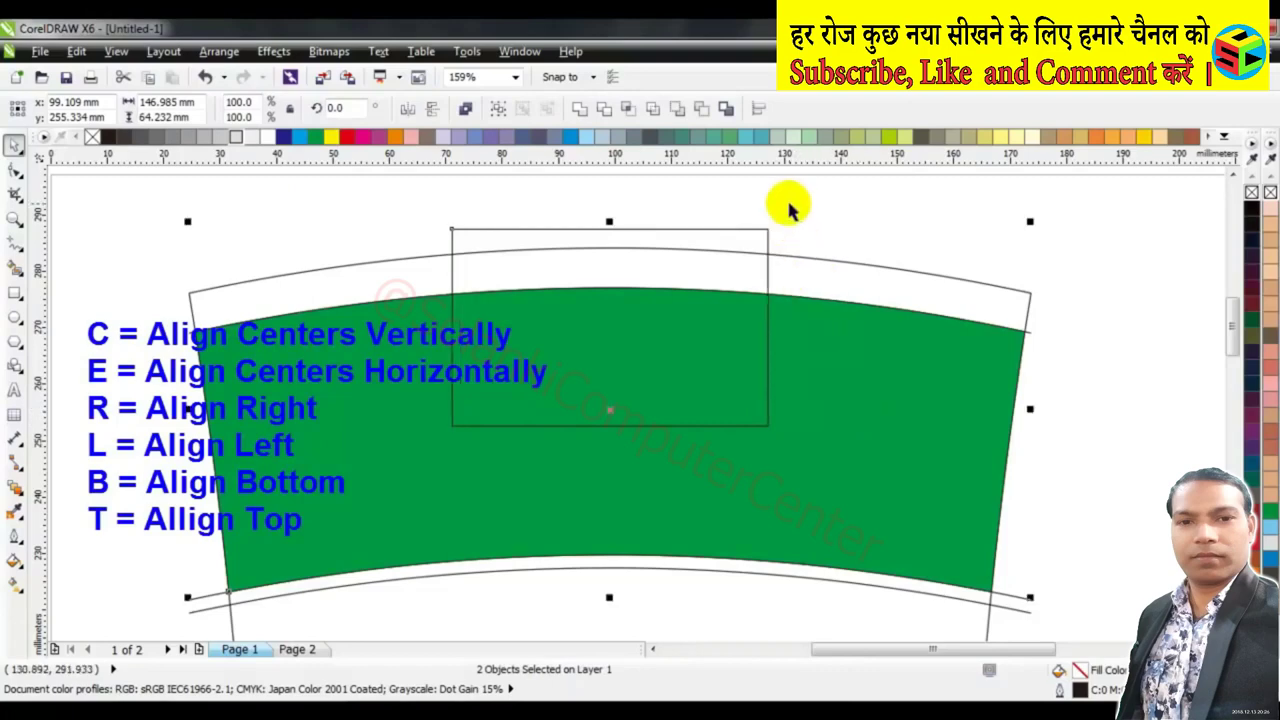
click(788, 203)
click(655, 272)
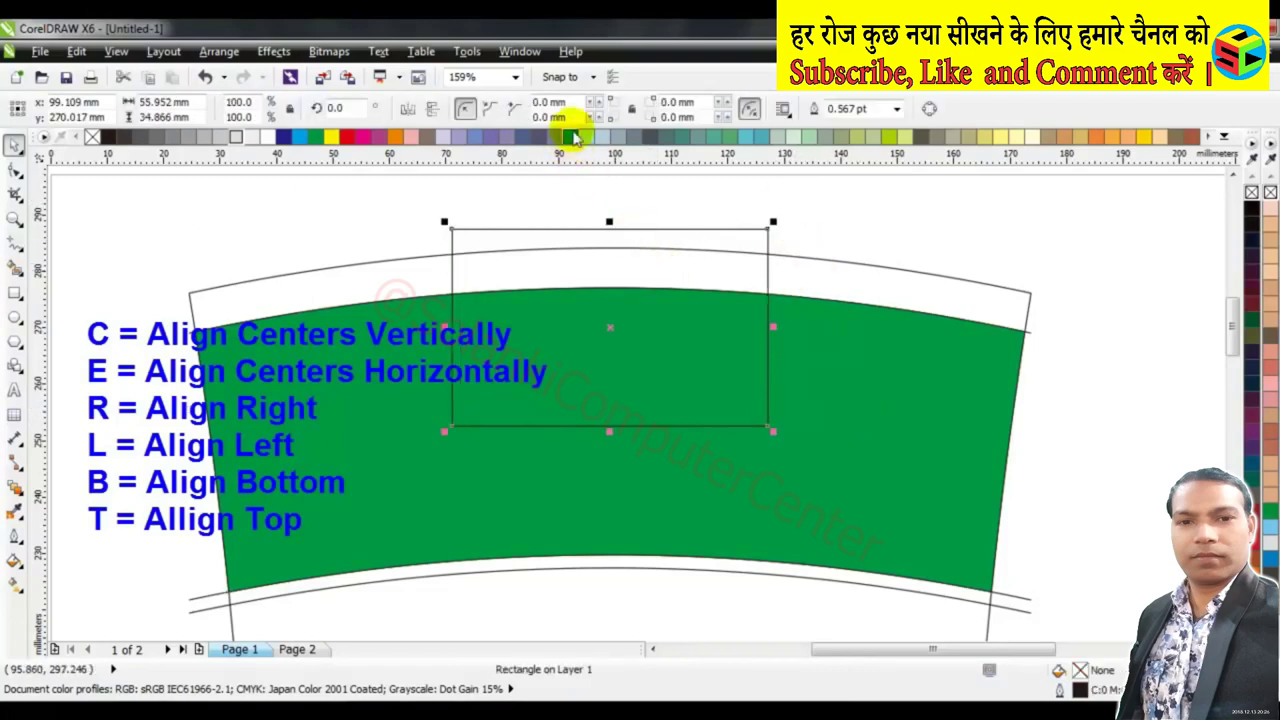
Round both bottom corners to 100 mm into a semicircle and nudge the shape slightly down
text(100)
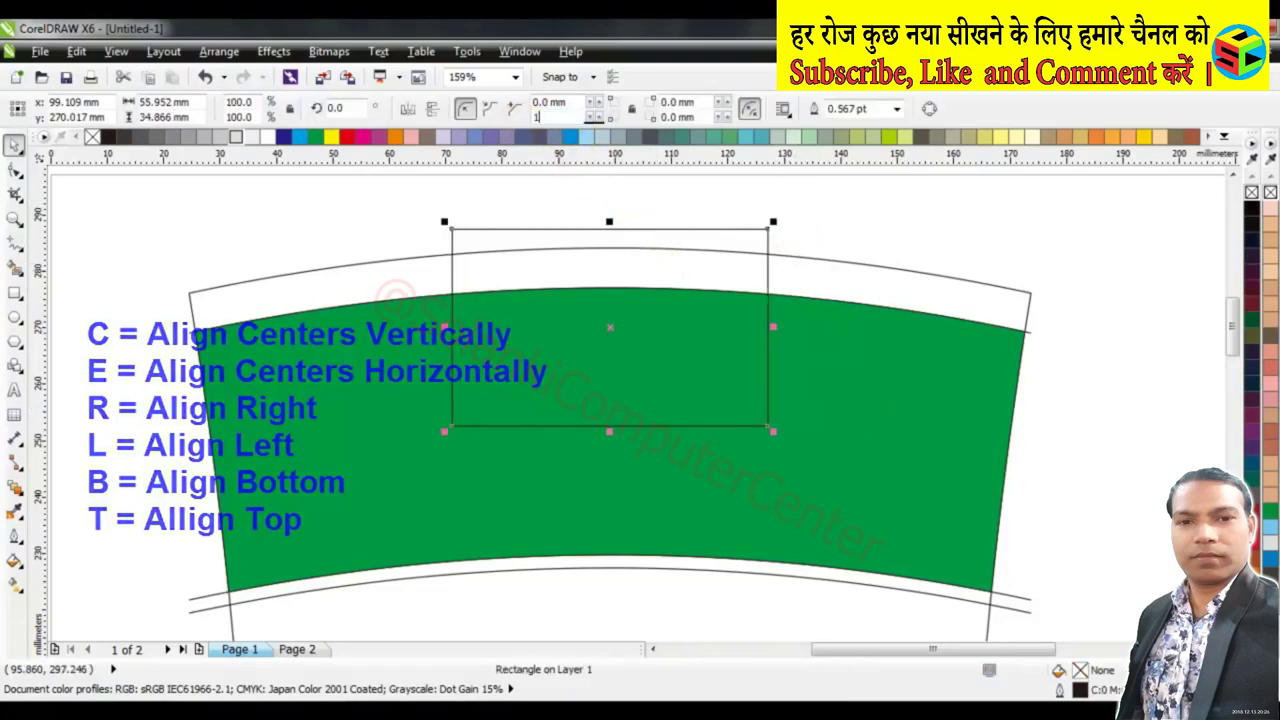
key(Return)
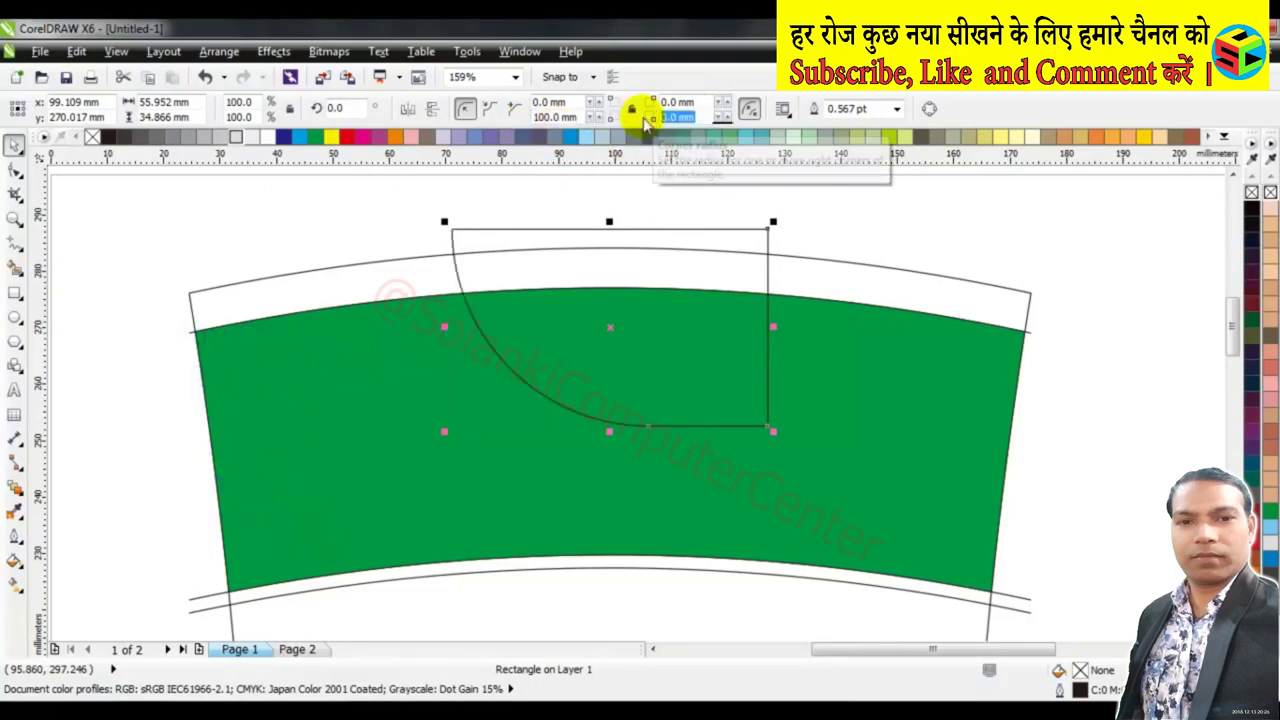
text(100)
key(Return)
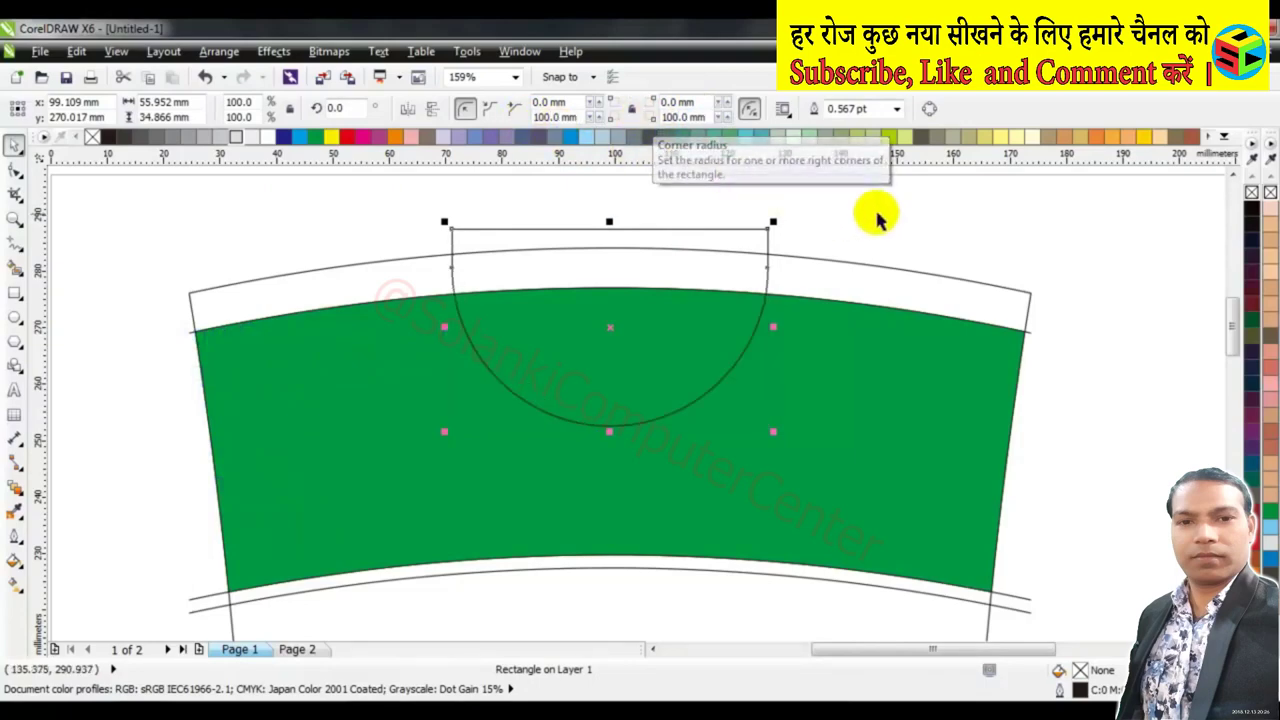
click(879, 206)
click(649, 318)
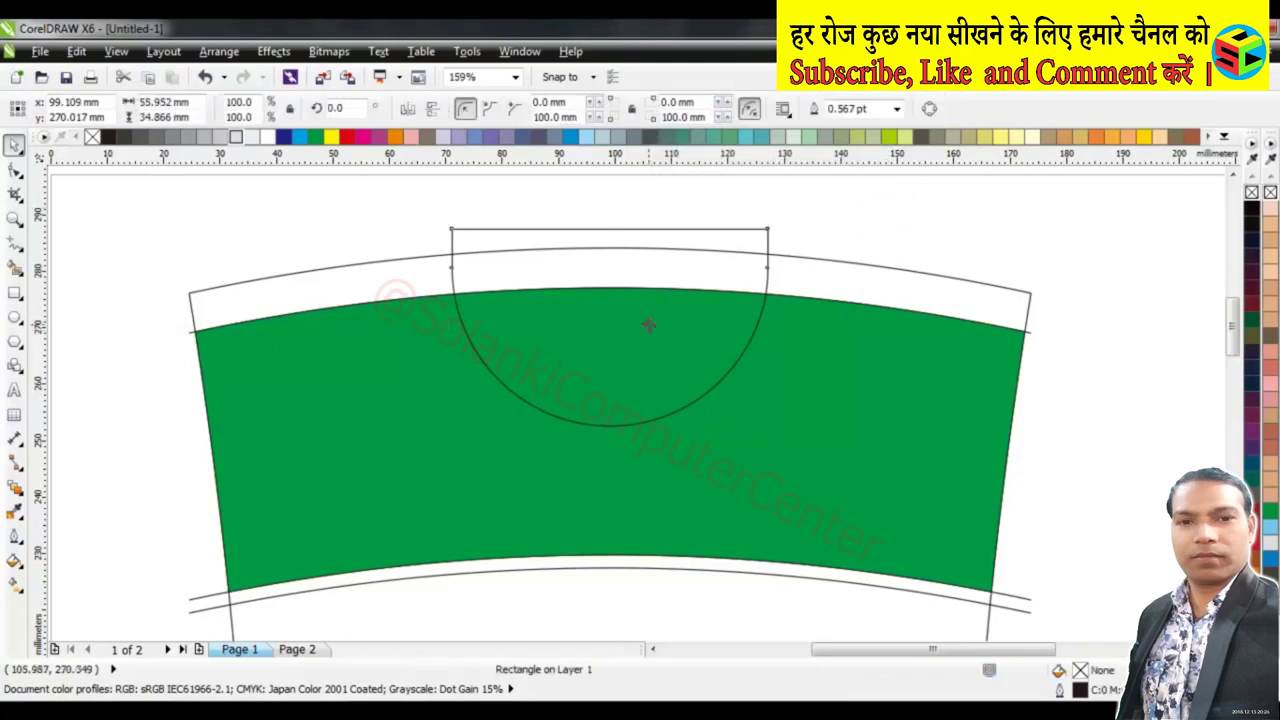
drag(649, 335, 649, 347)
click(840, 237)
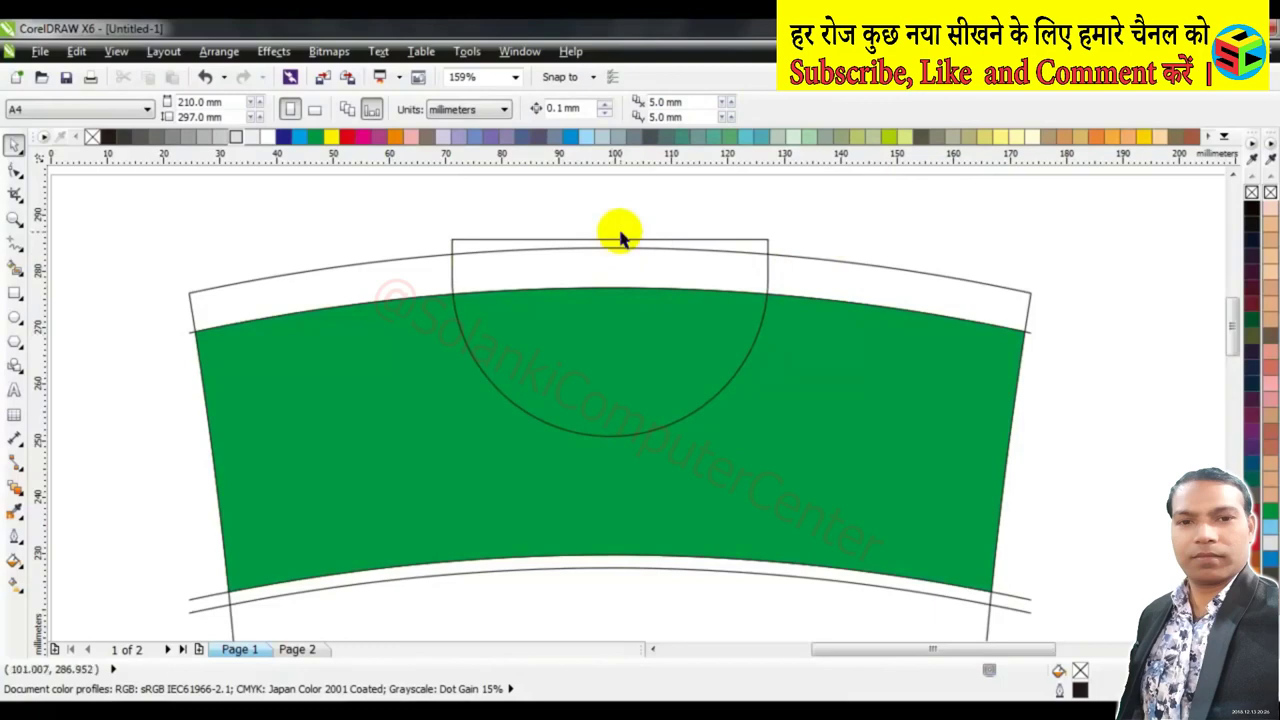
click(553, 354)
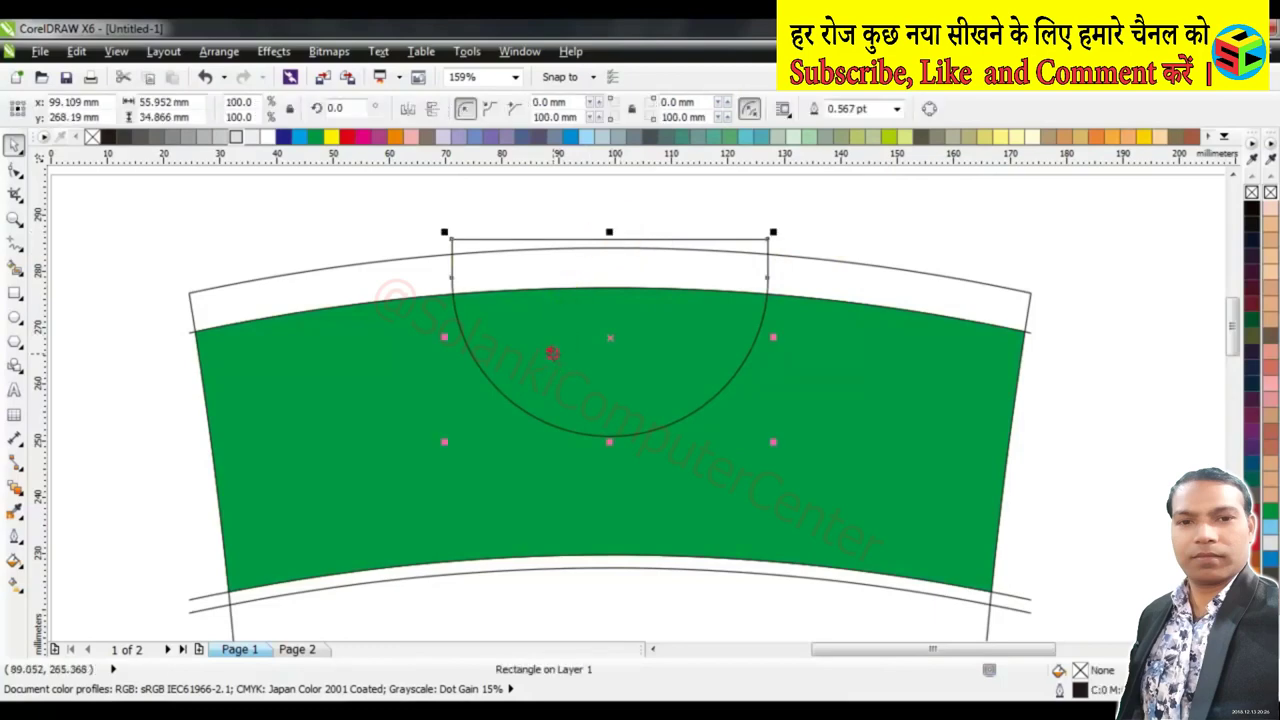
shift+click(384, 355)
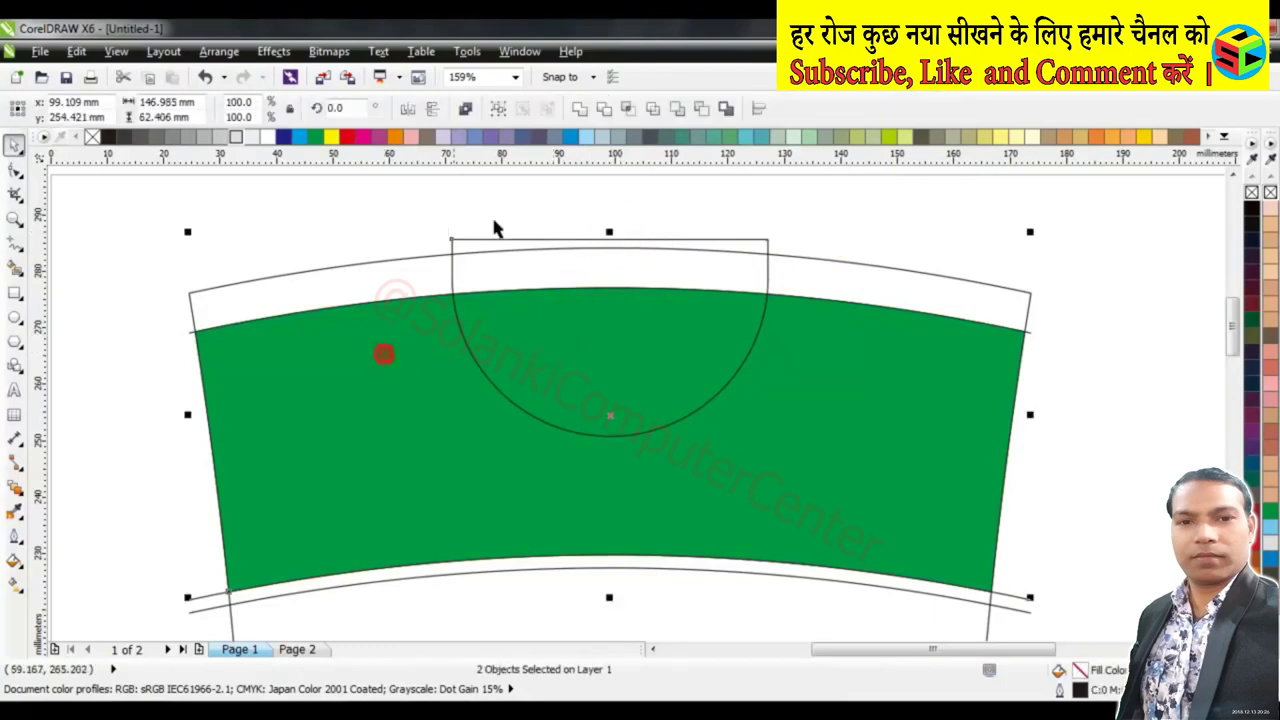
Intersect the half-round shape with the green band and fill the half-round shape blue
click(628, 113)
click(551, 337)
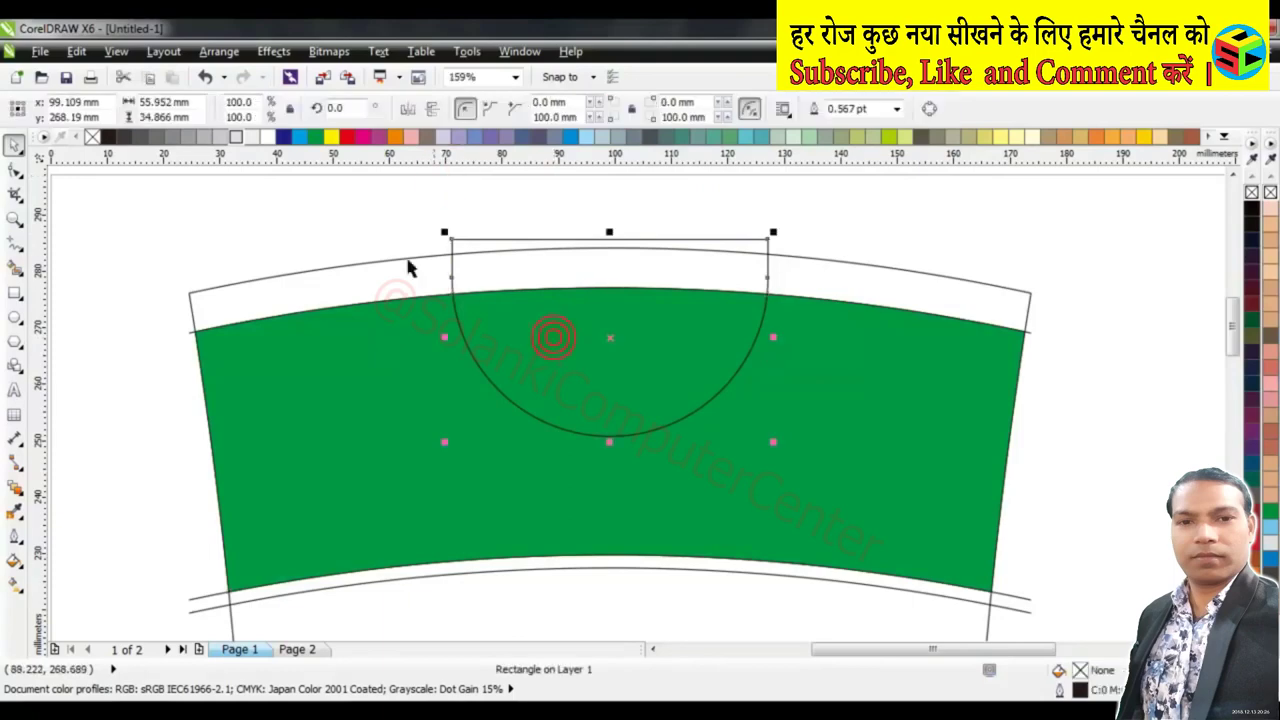
click(315, 138)
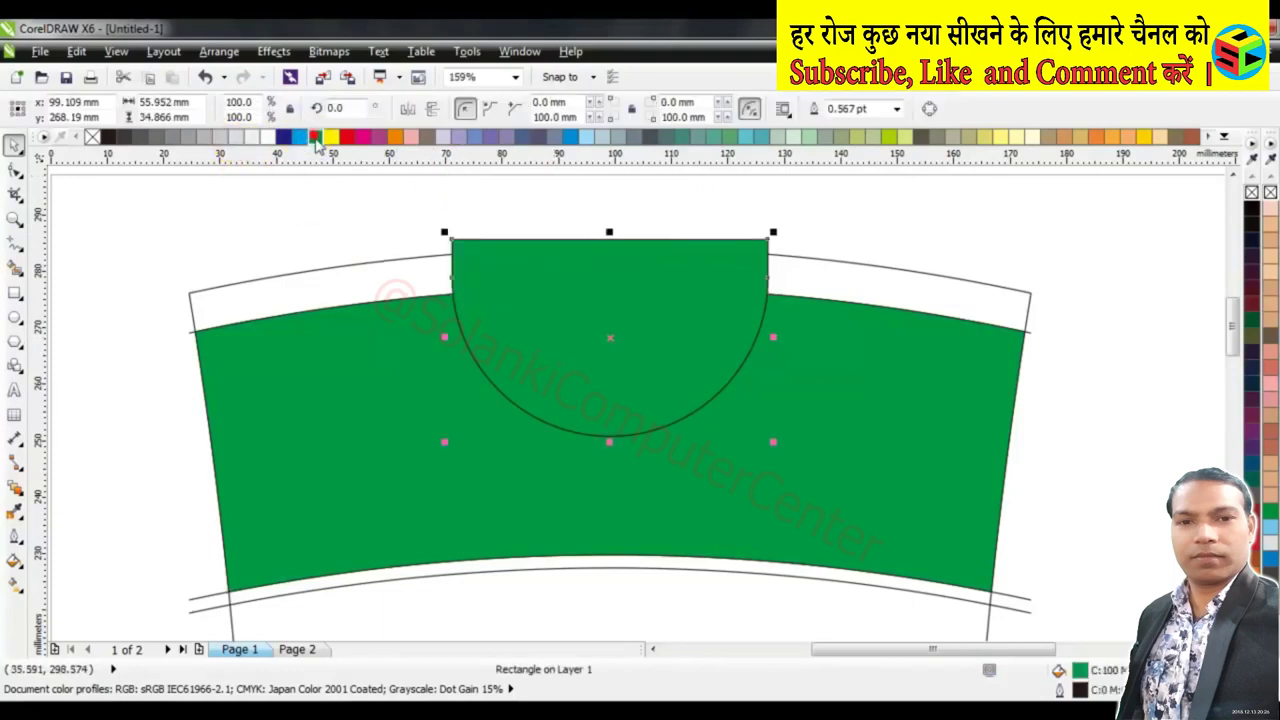
click(298, 137)
click(313, 212)
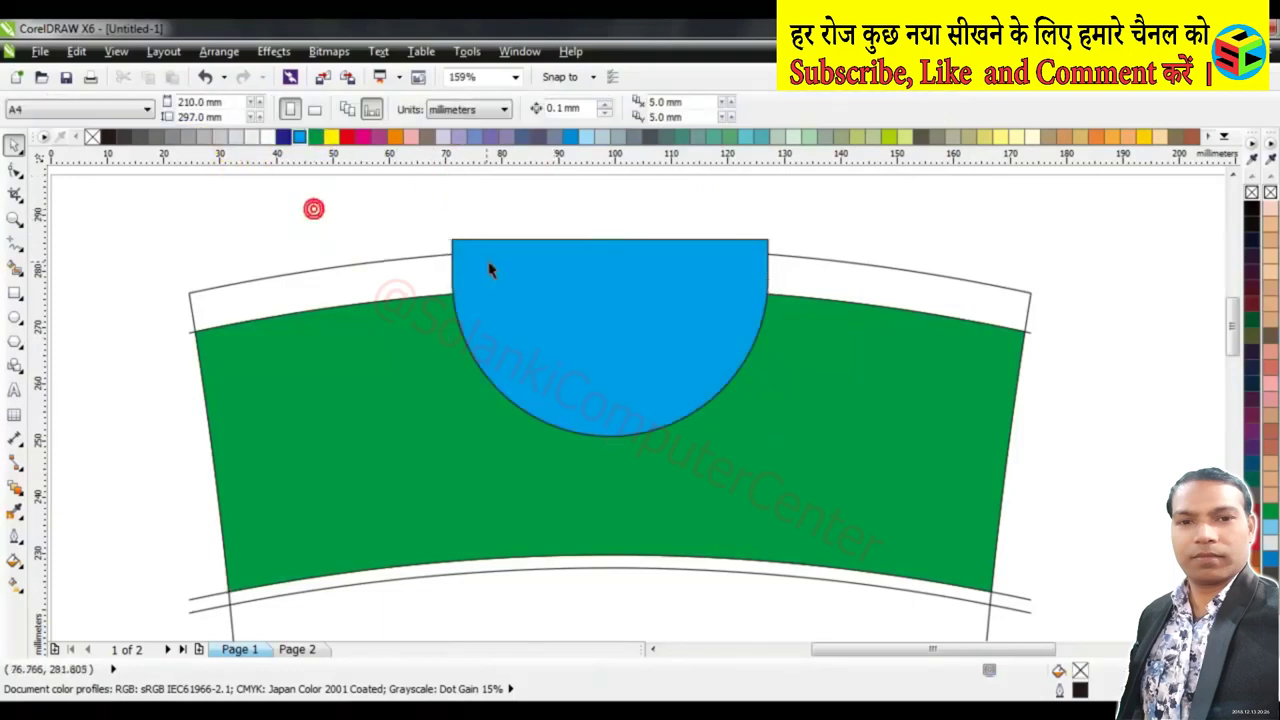
click(487, 263)
shift+click(403, 280)
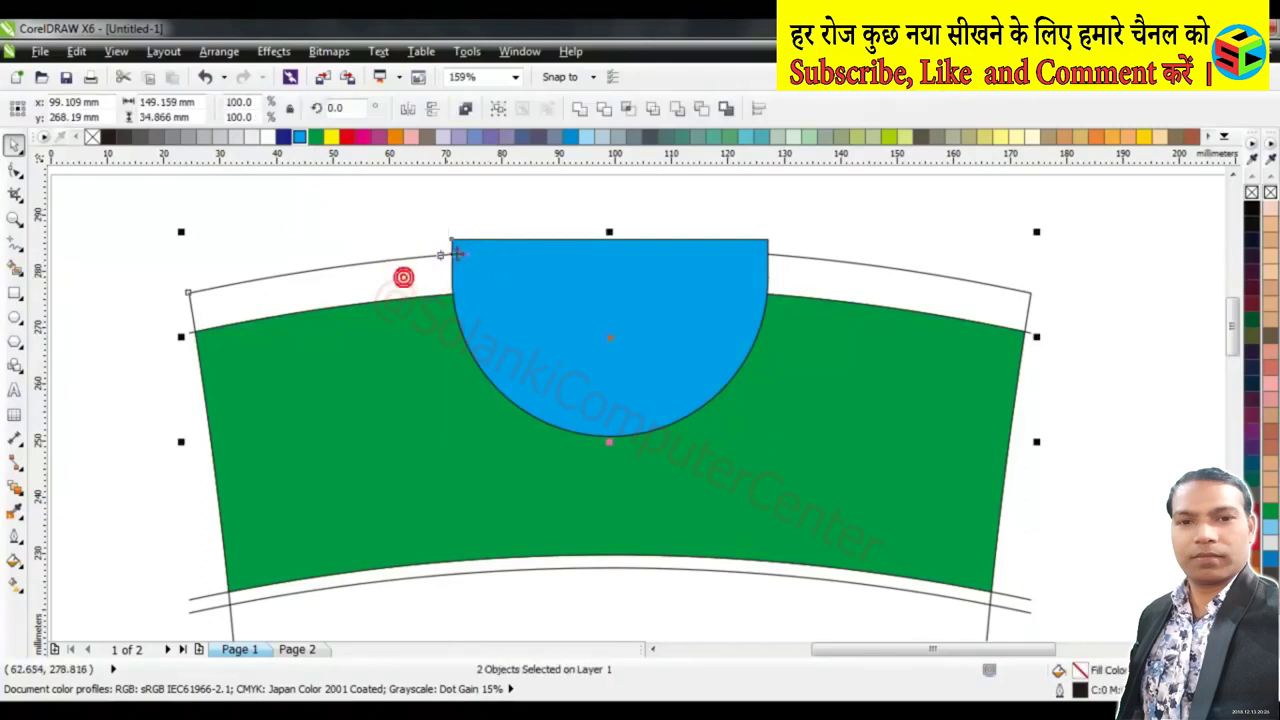
click(495, 201)
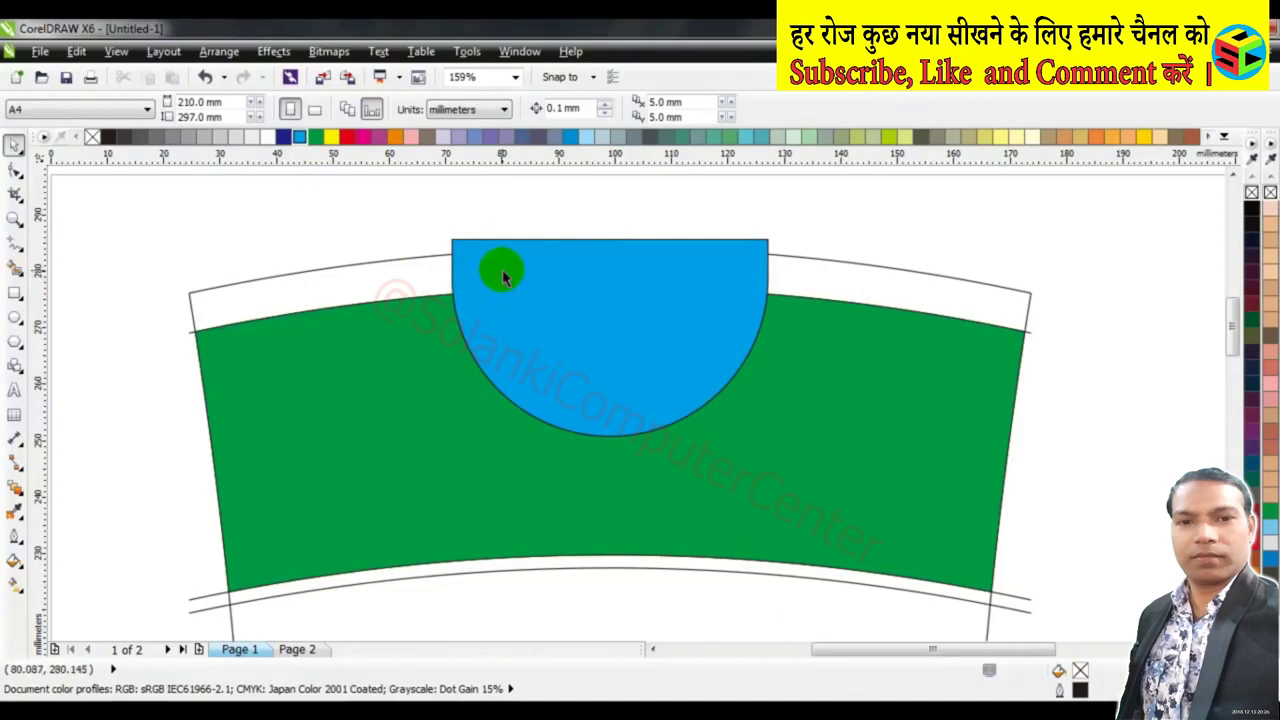
Move the blue semicircle right and down, fill the cut piece blue, and fill the top strip green
drag(505, 270, 657, 369)
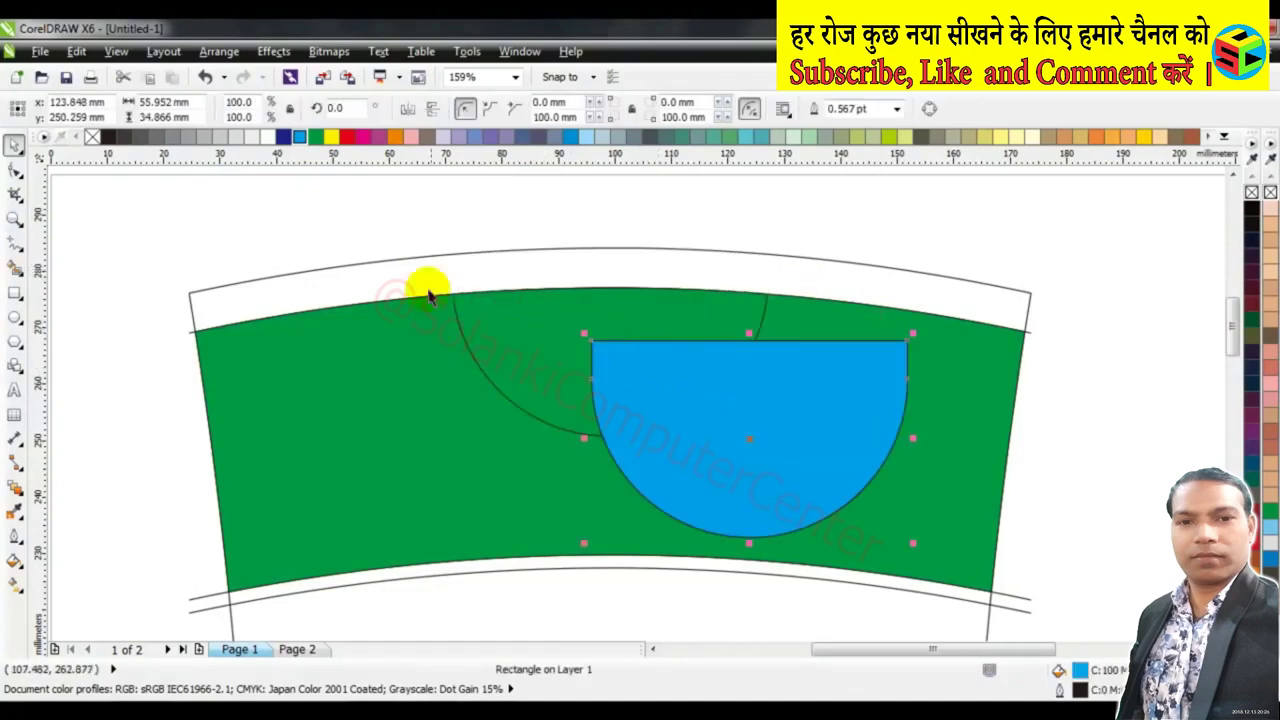
click(400, 194)
click(445, 292)
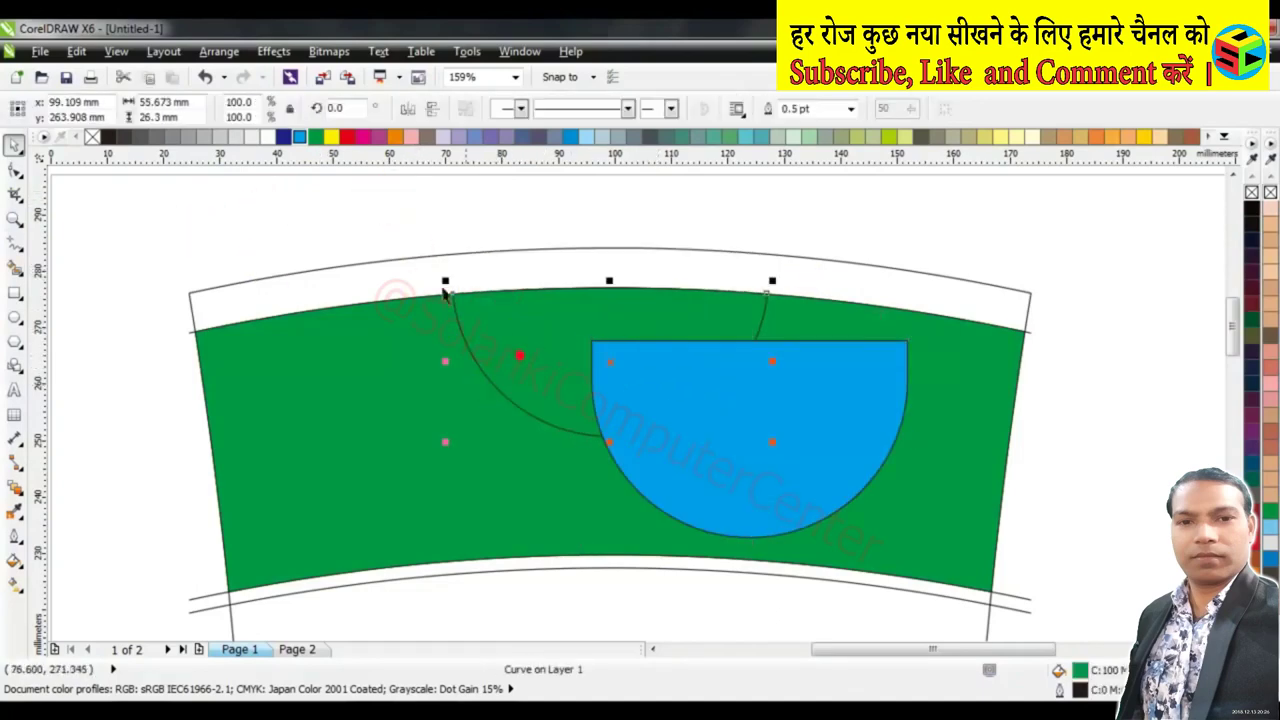
click(299, 136)
click(289, 193)
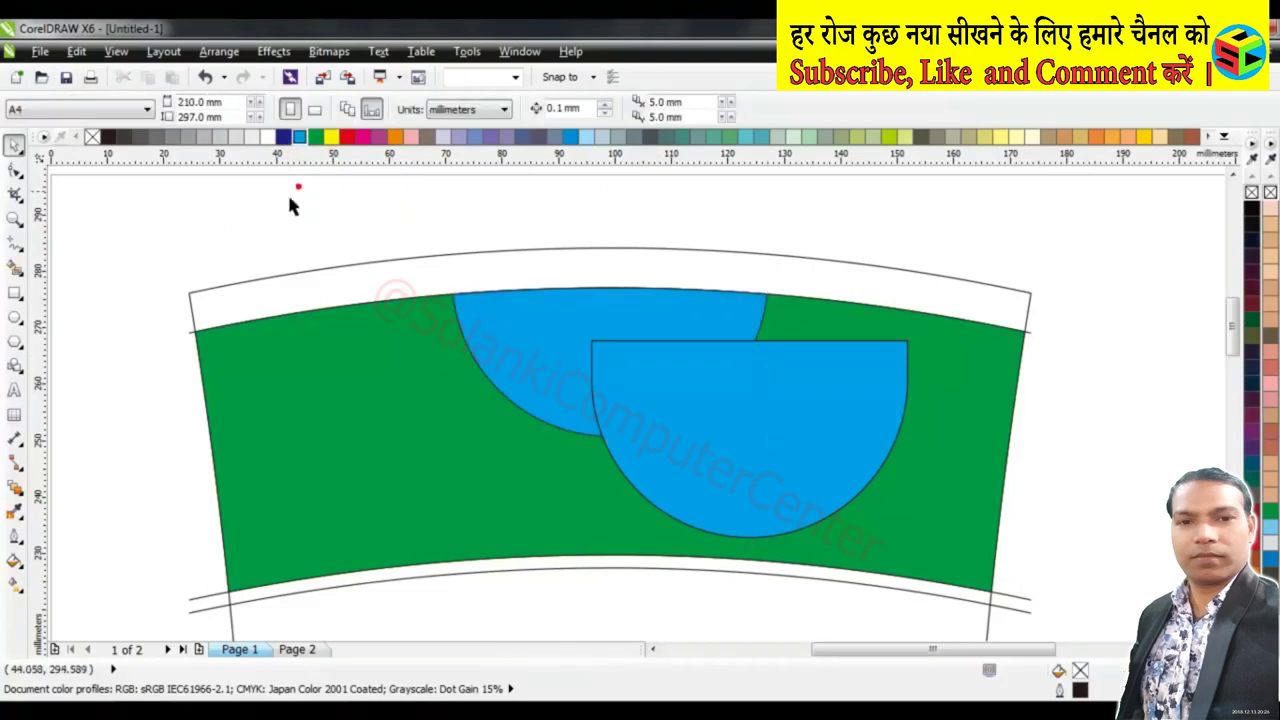
click(15, 268)
click(416, 283)
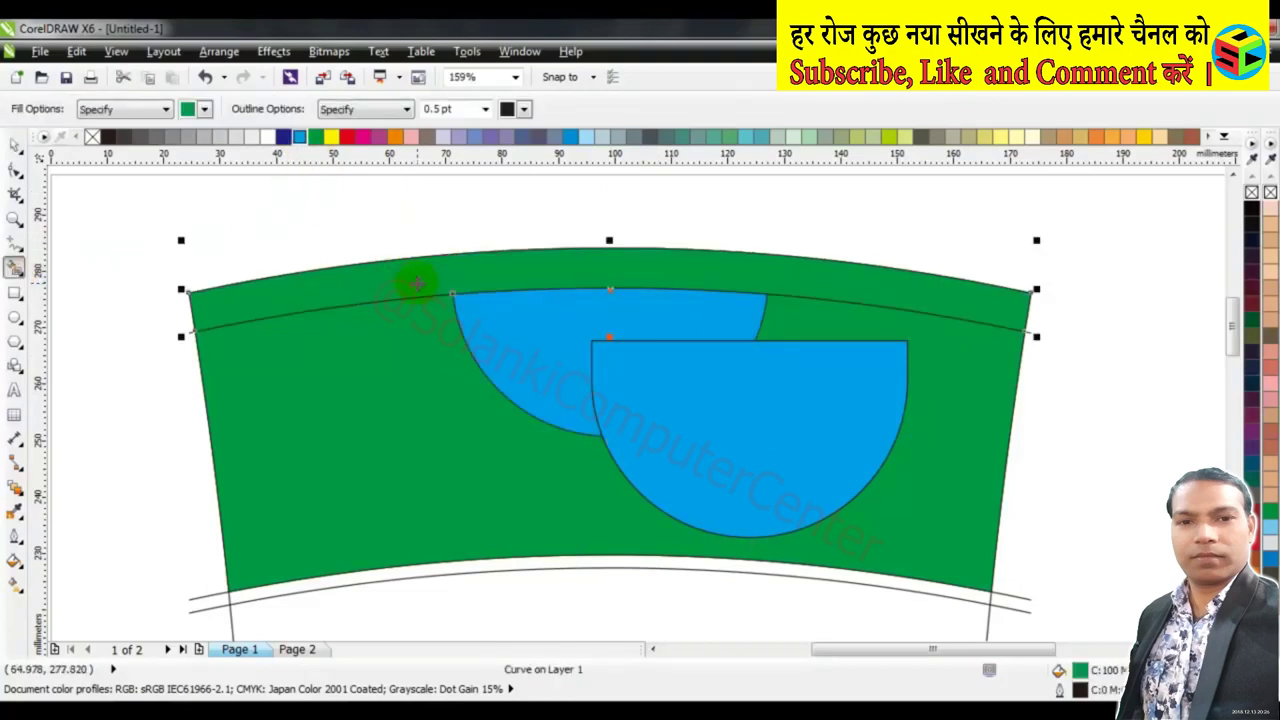
Colour the top strip magenta, align the two blue shapes by centre and top, and bring them forward
key(space)
click(379, 136)
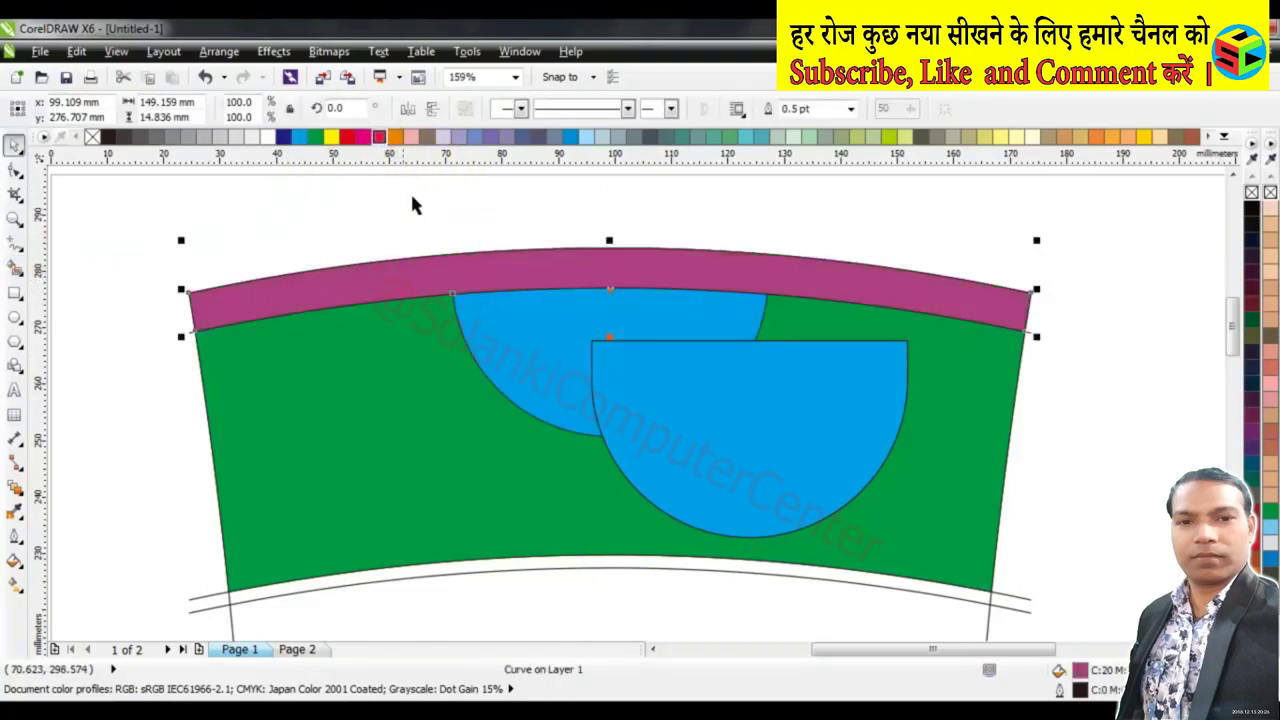
click(415, 205)
click(686, 383)
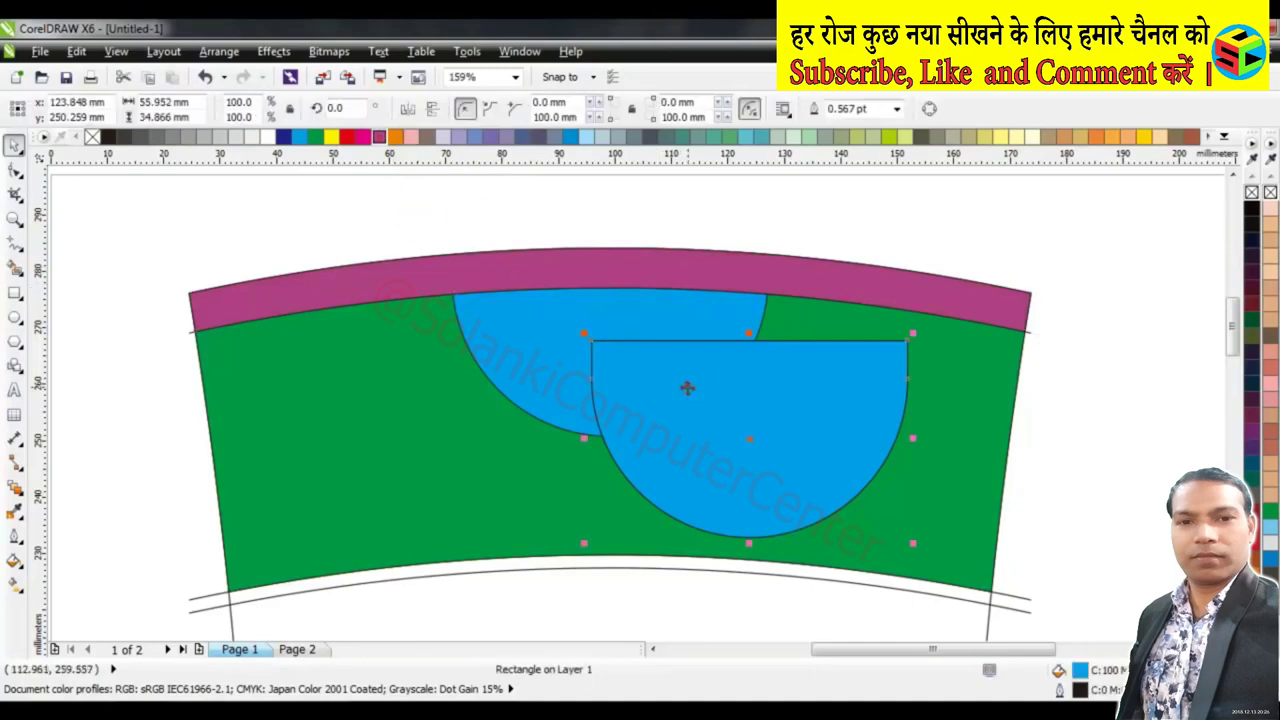
shift+click(555, 322)
key(c)
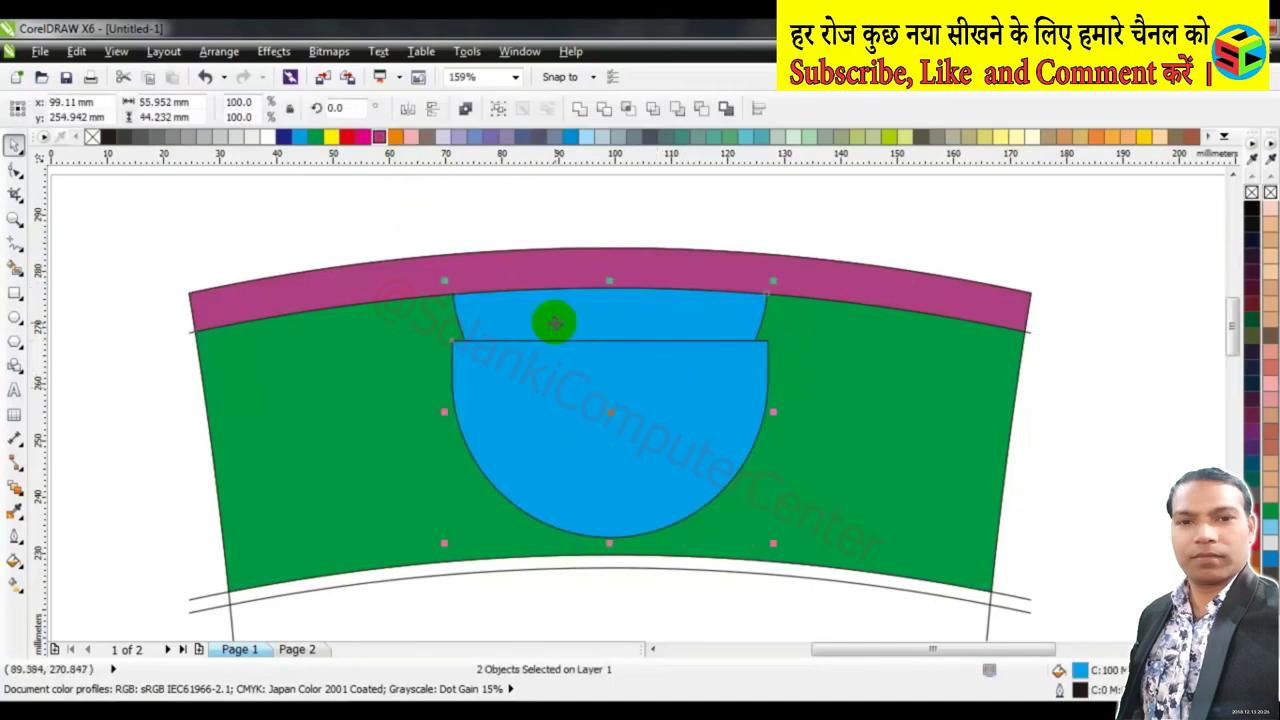
key(t)
click(514, 214)
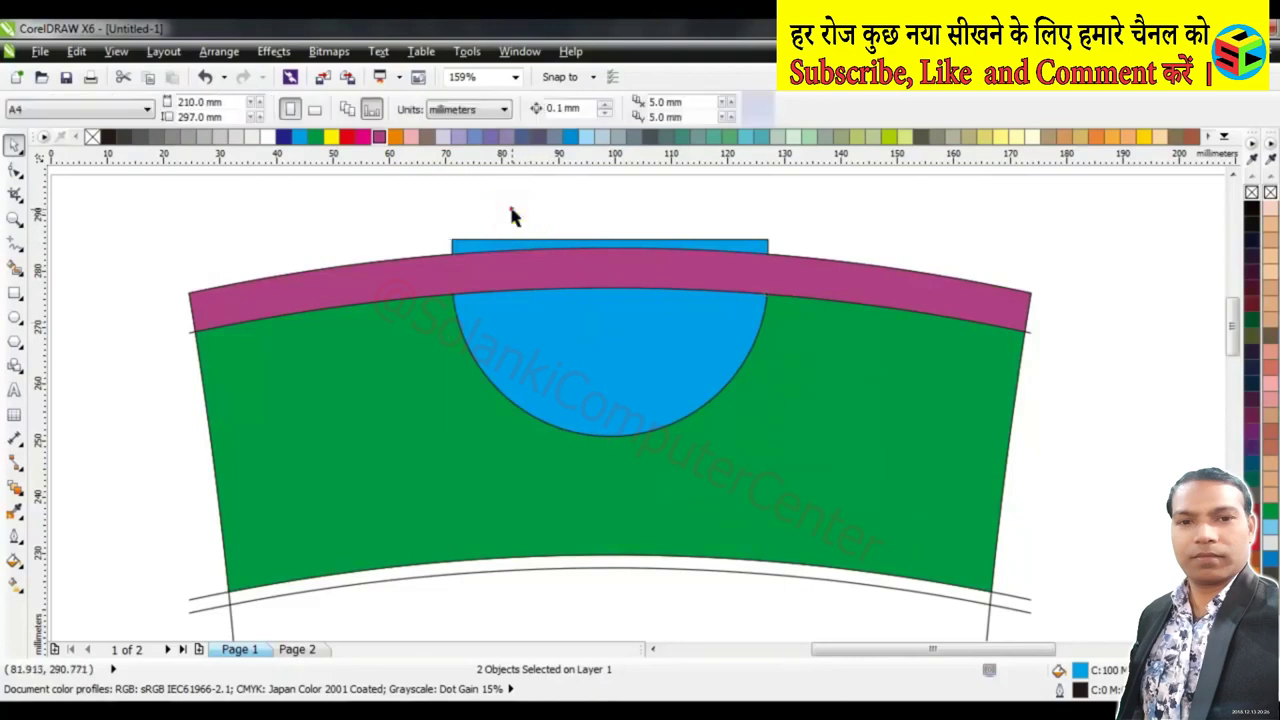
key(shift+Page_Up)
click(474, 240)
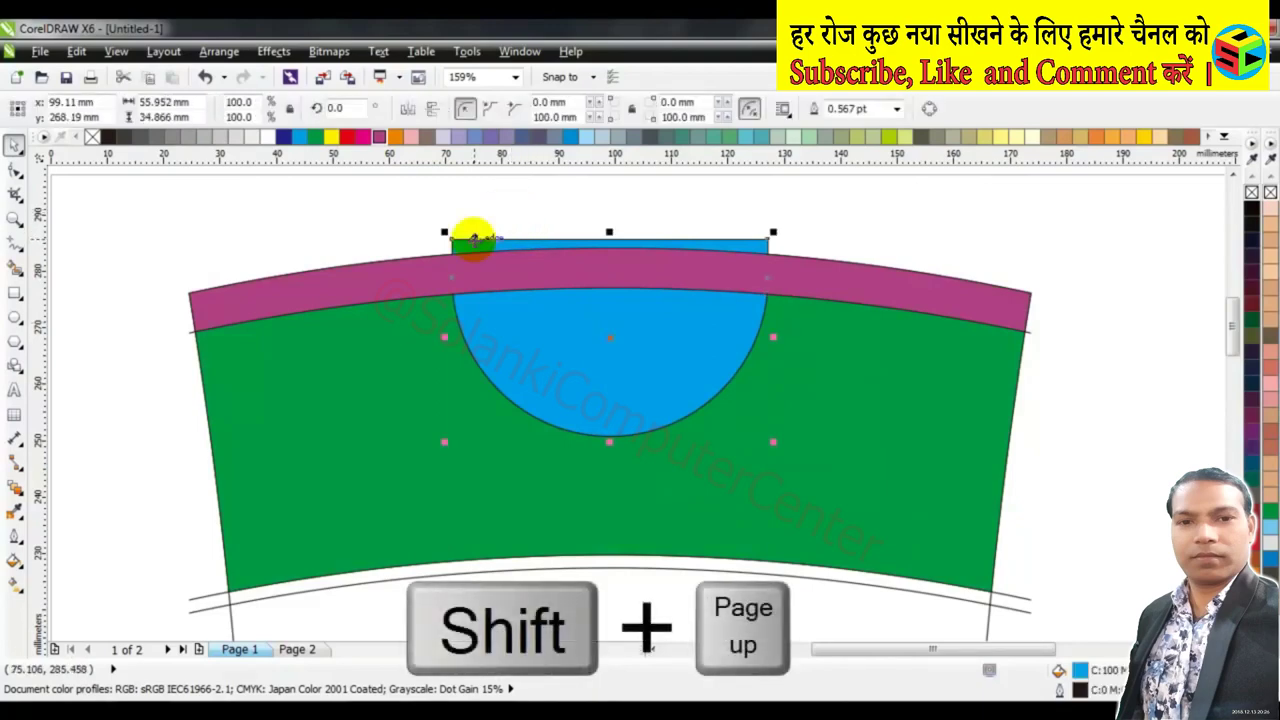
key(shift+Page_Up)
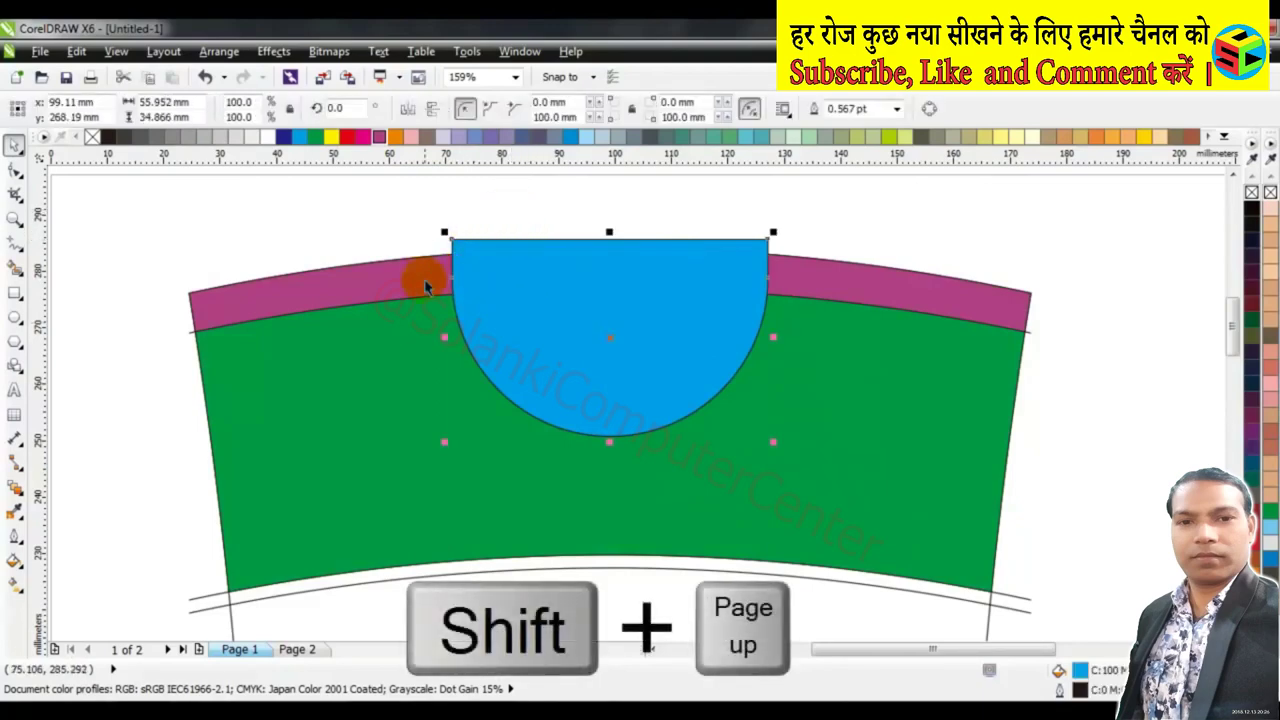
Trim the semicircle out of the bands, then delete the spare semicircle
shift+click(424, 289)
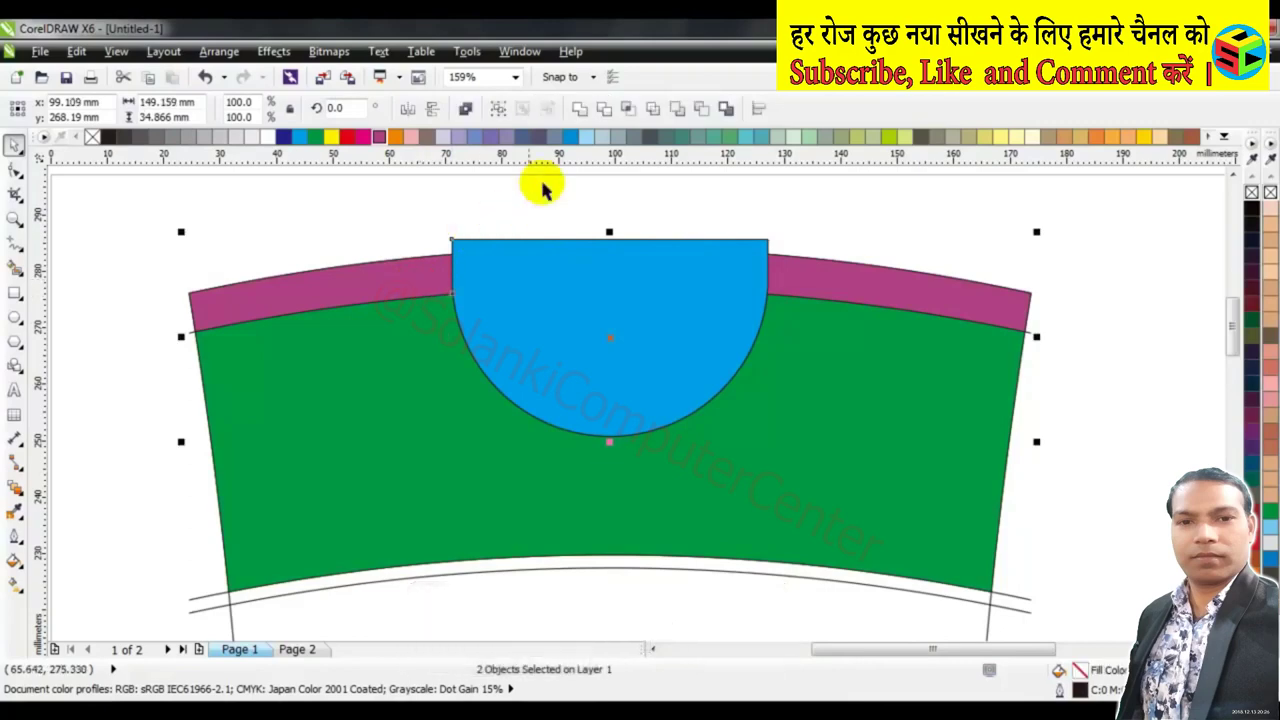
click(628, 113)
click(528, 186)
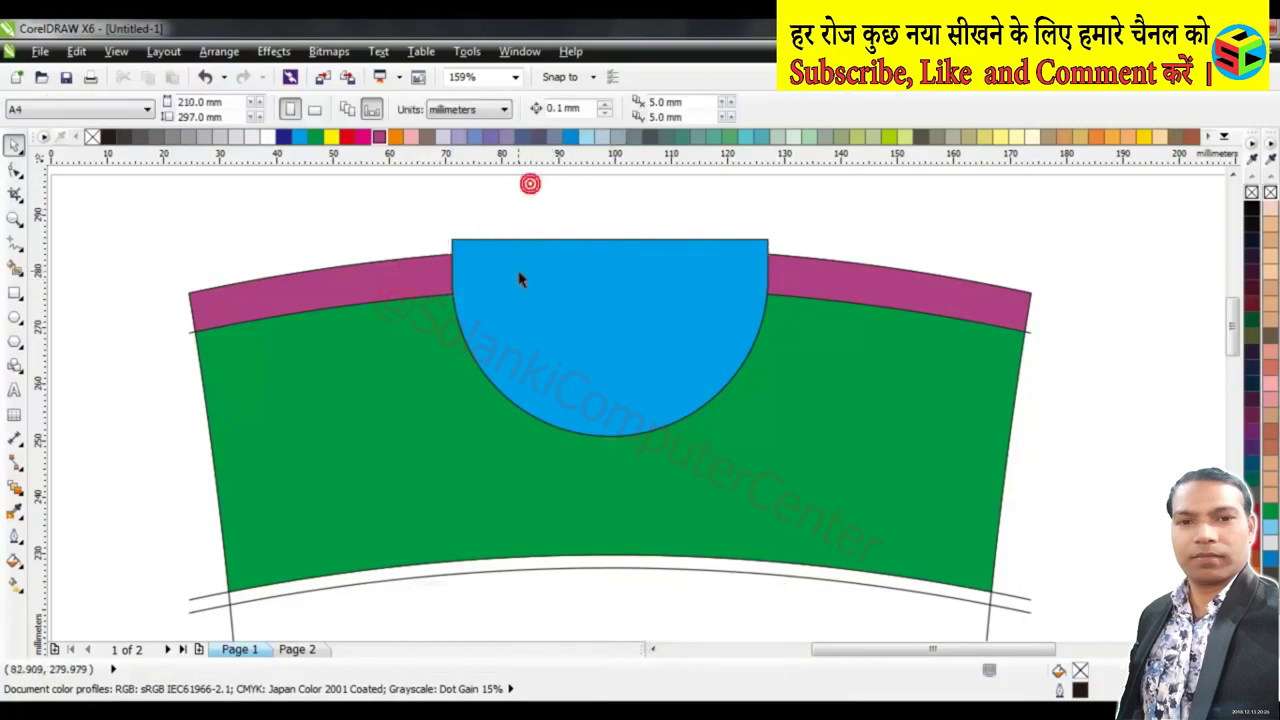
drag(517, 272, 825, 318)
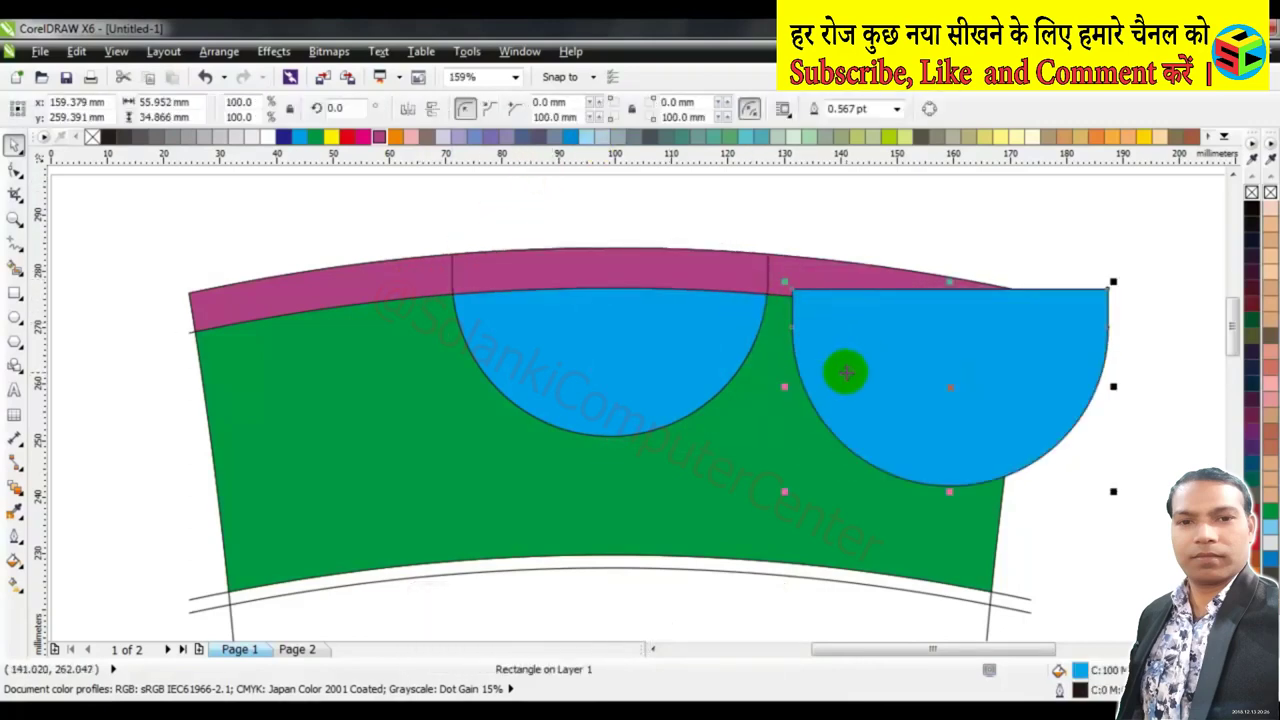
right_click(930, 375)
click(975, 229)
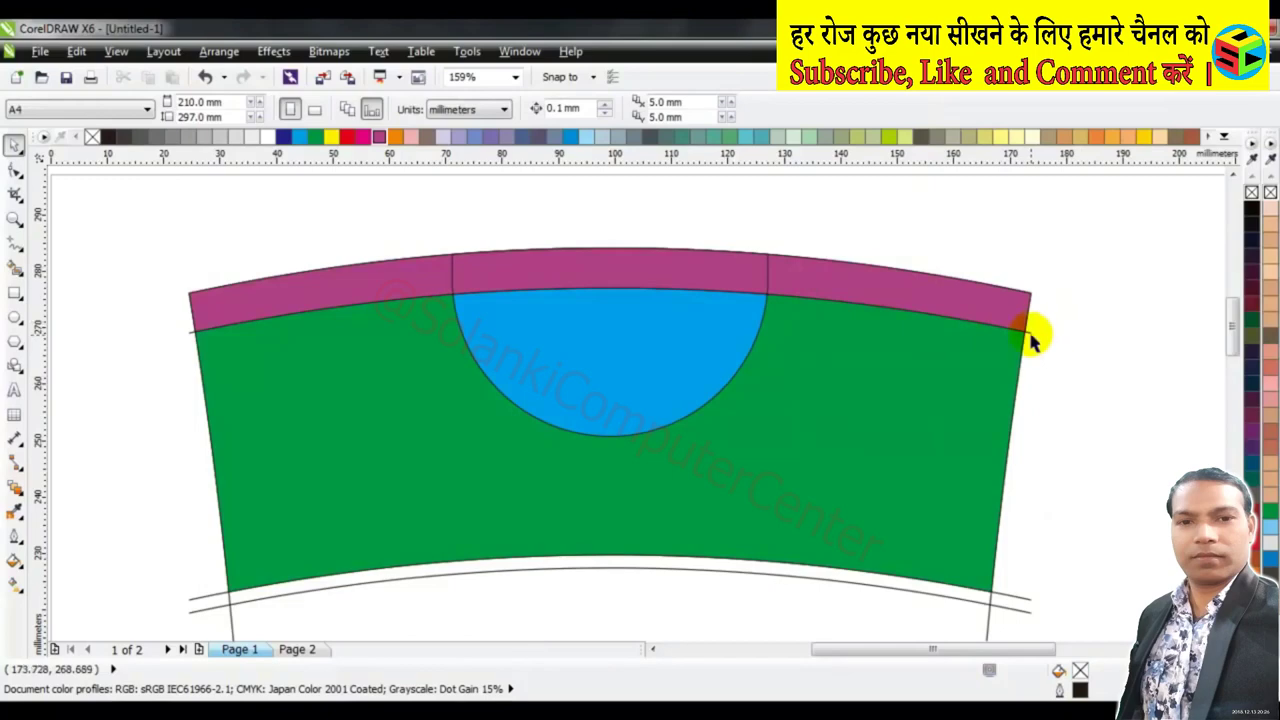
Smart Fill the strip between the two body curves and the area below them green
scroll(927, 362, down, 5)
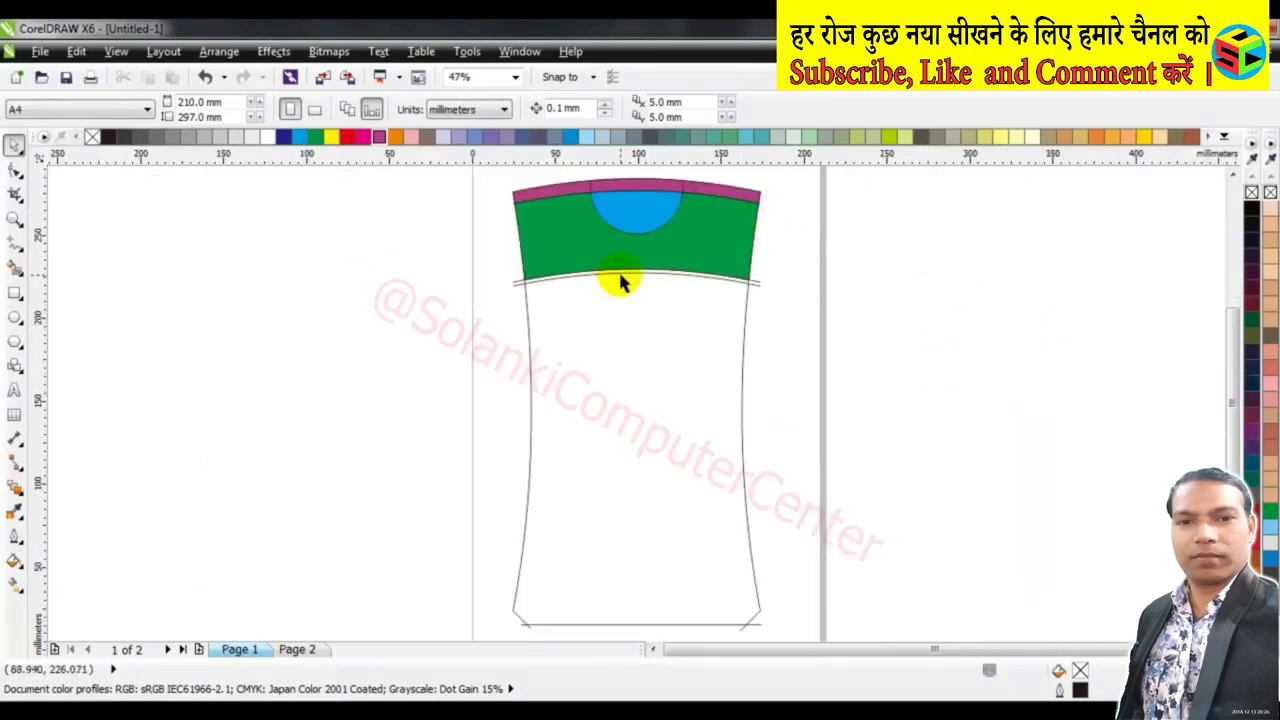
scroll(620, 283, up, 8)
click(14, 268)
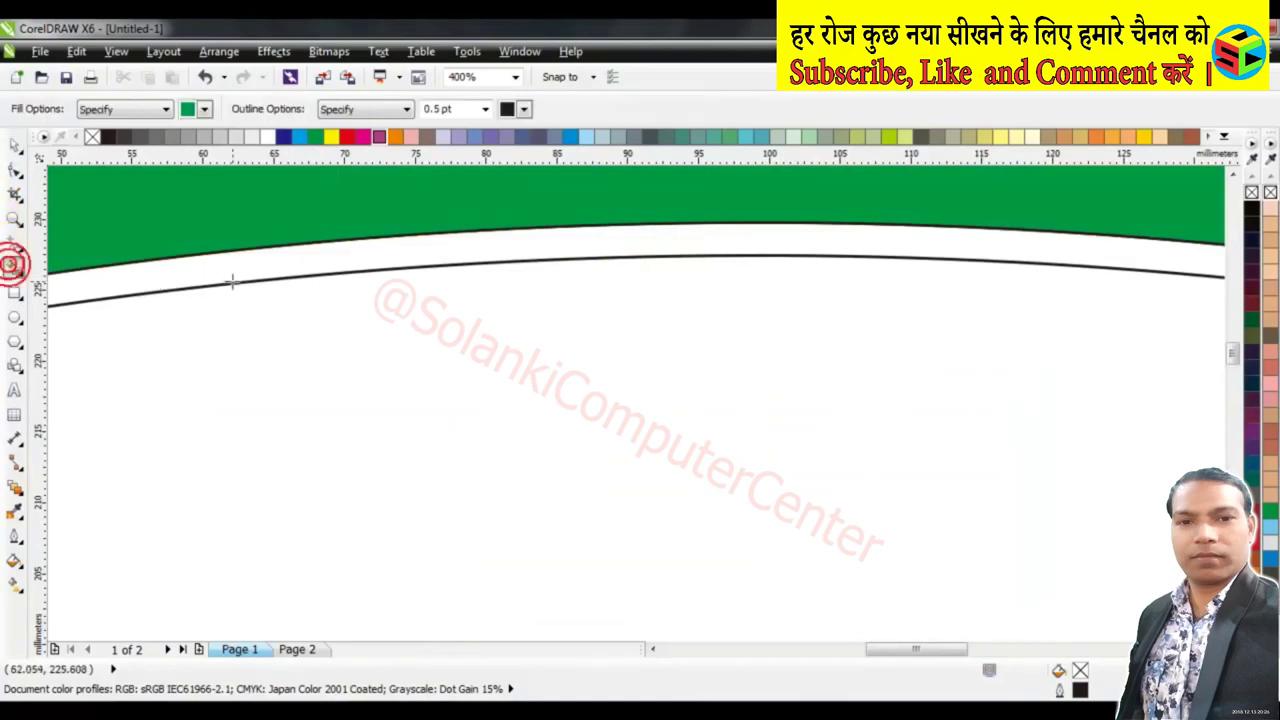
click(231, 280)
click(320, 357)
scroll(505, 344, down, 3)
scroll(506, 345, down, 4)
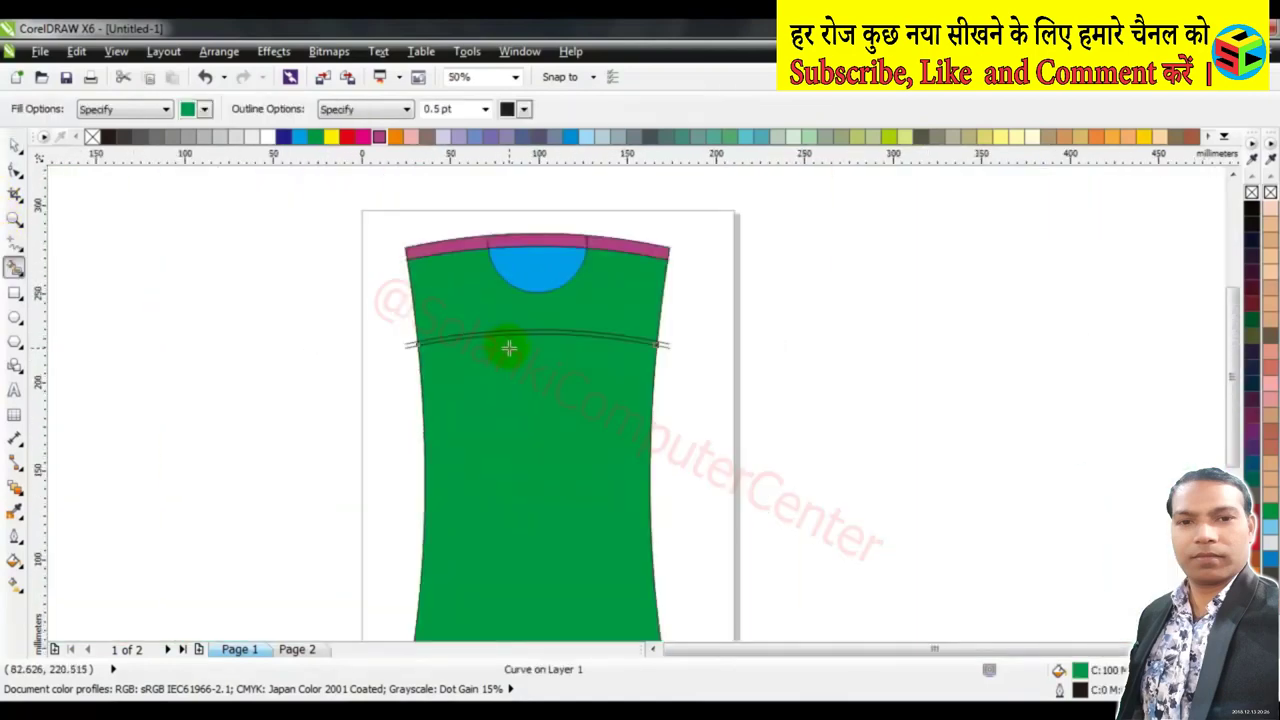
scroll(508, 347, down, 3)
scroll(513, 361, up, 1)
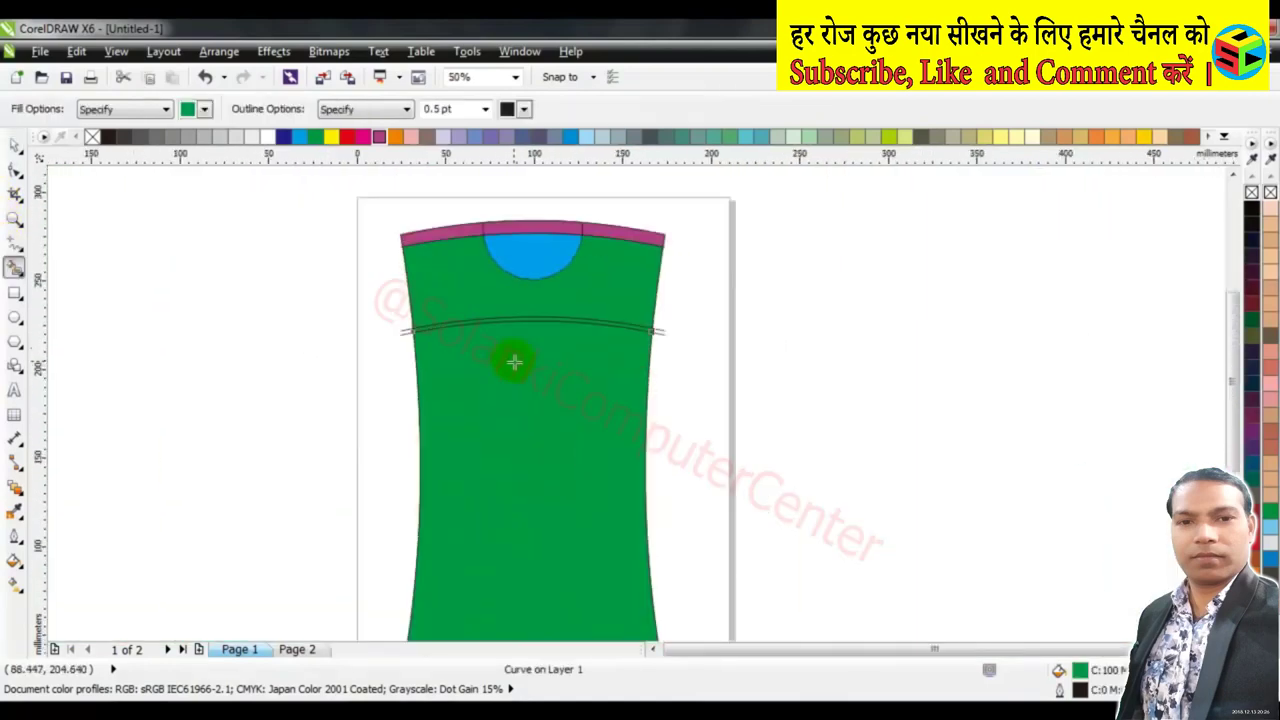
Check the body's double curve, bottom curve and bottom-edge objects by selecting them in a fitted view
key(space)
click(693, 269)
scroll(660, 234, up, 3)
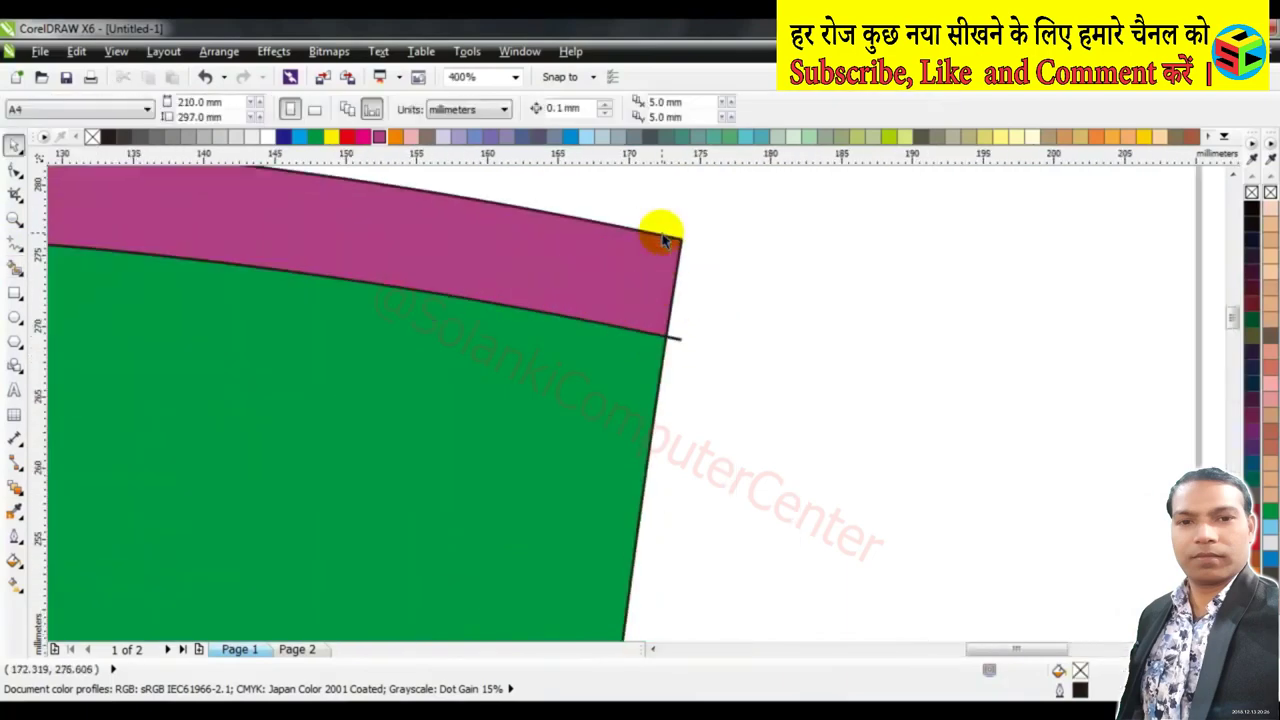
scroll(670, 298, up, 1)
click(689, 382)
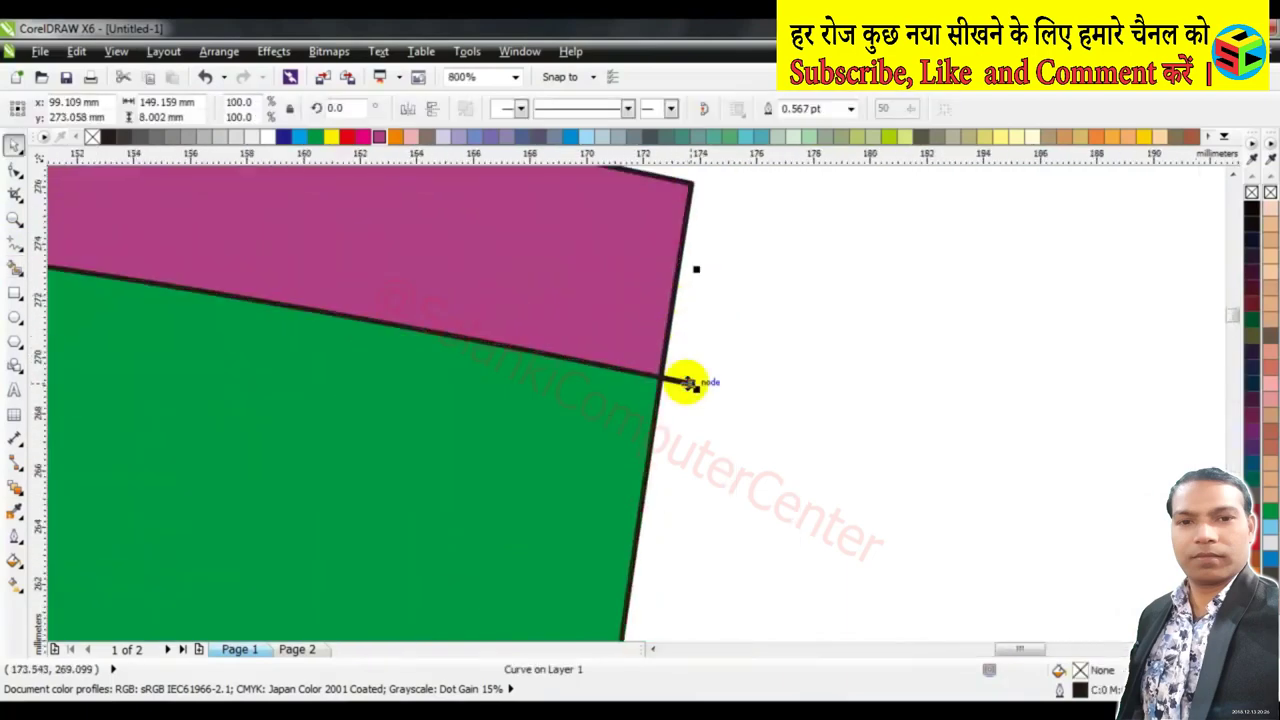
click(718, 390)
key(F4)
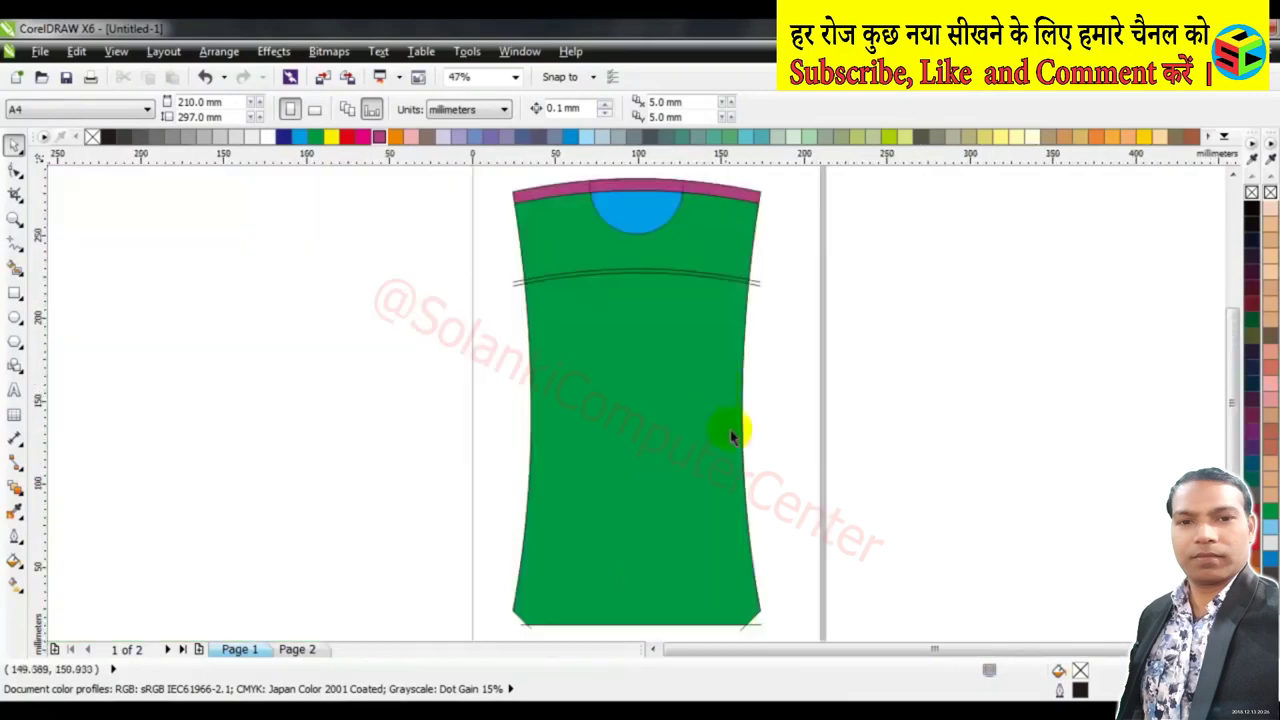
click(758, 284)
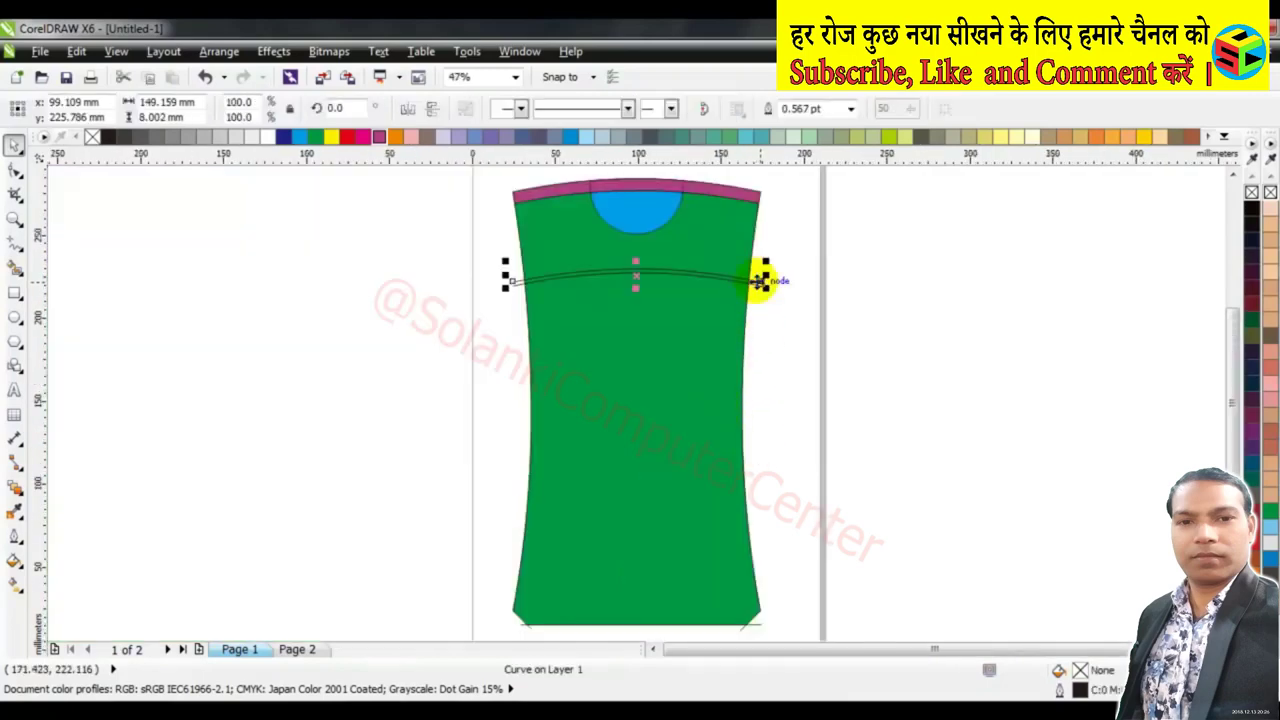
click(758, 298)
click(758, 288)
click(757, 337)
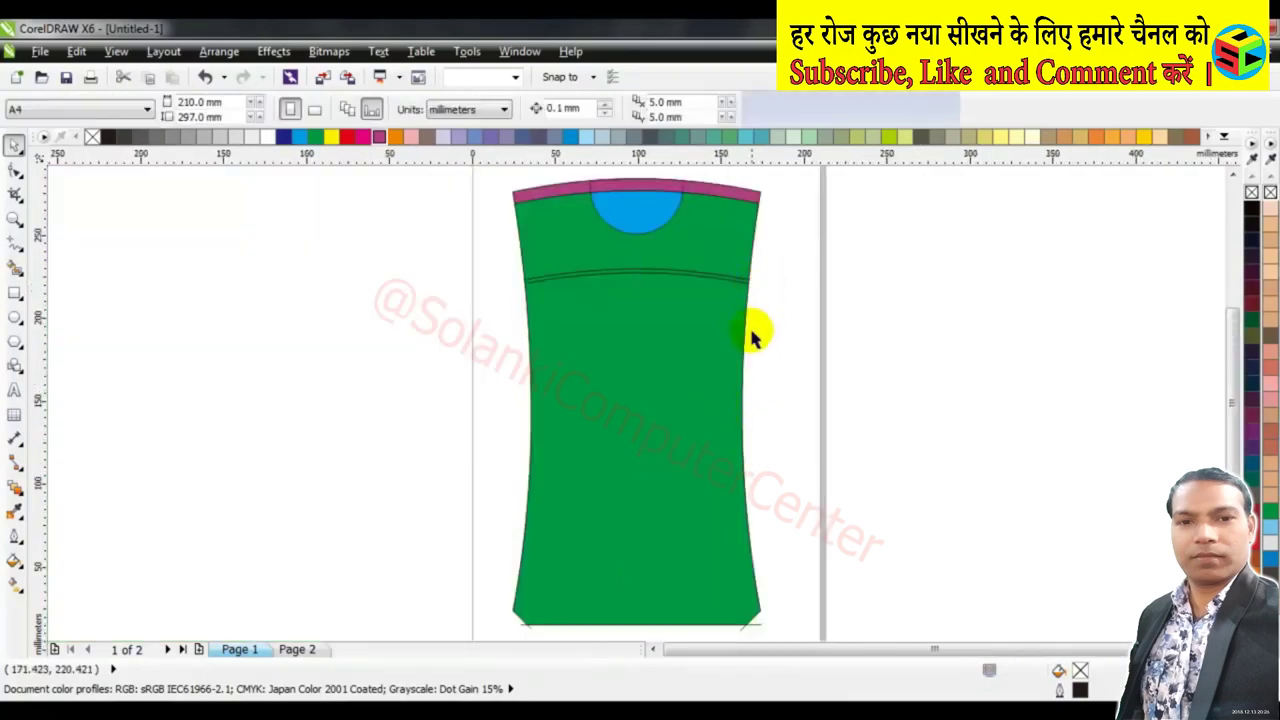
click(758, 624)
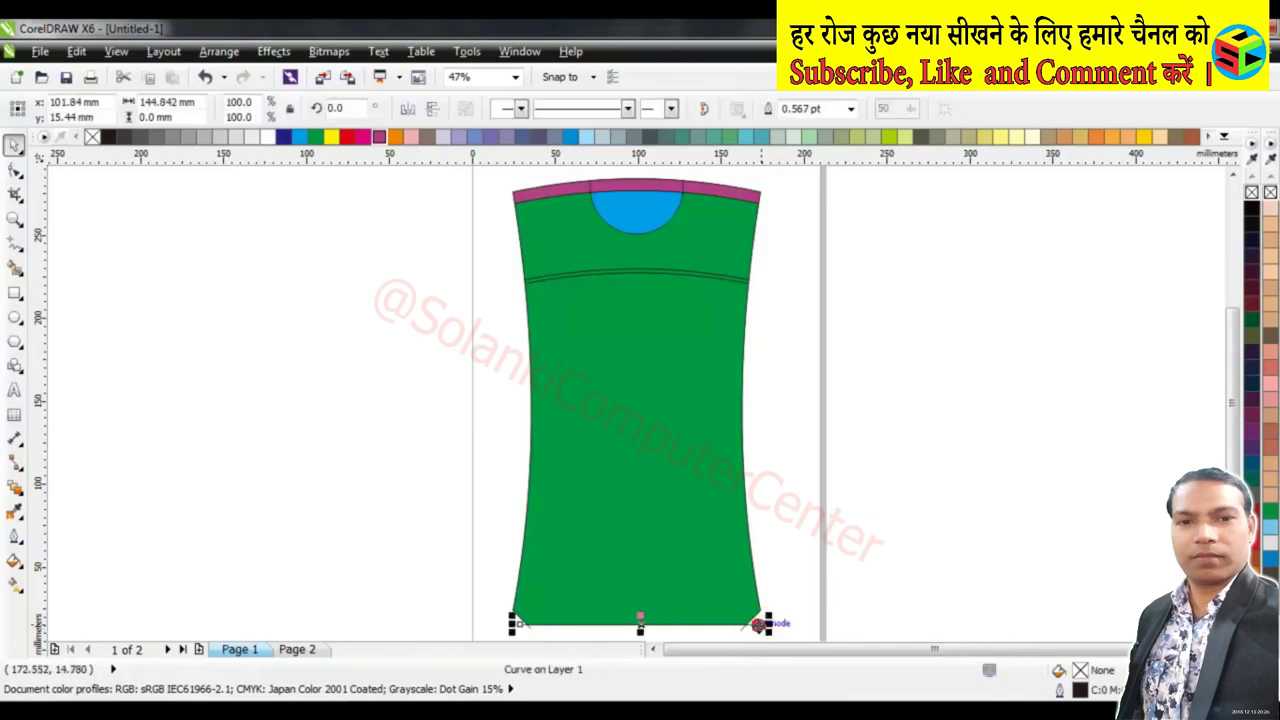
click(766, 621)
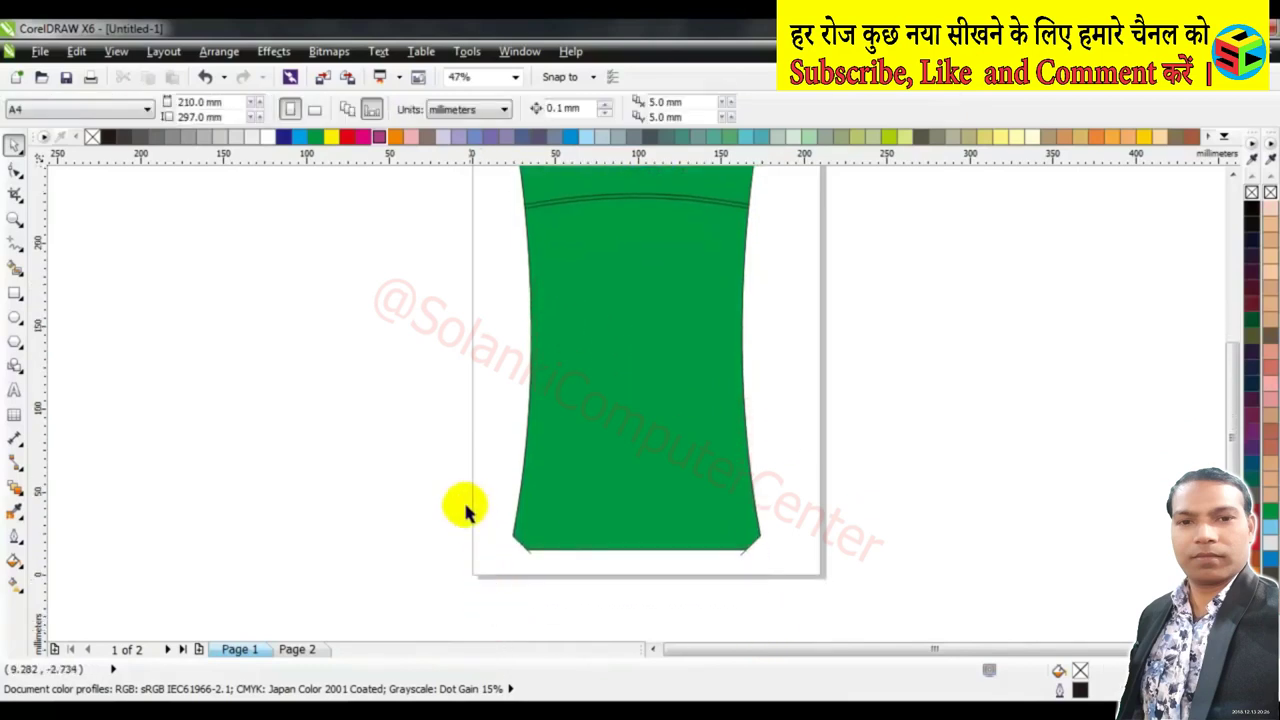
drag(463, 506, 810, 605)
click(810, 605)
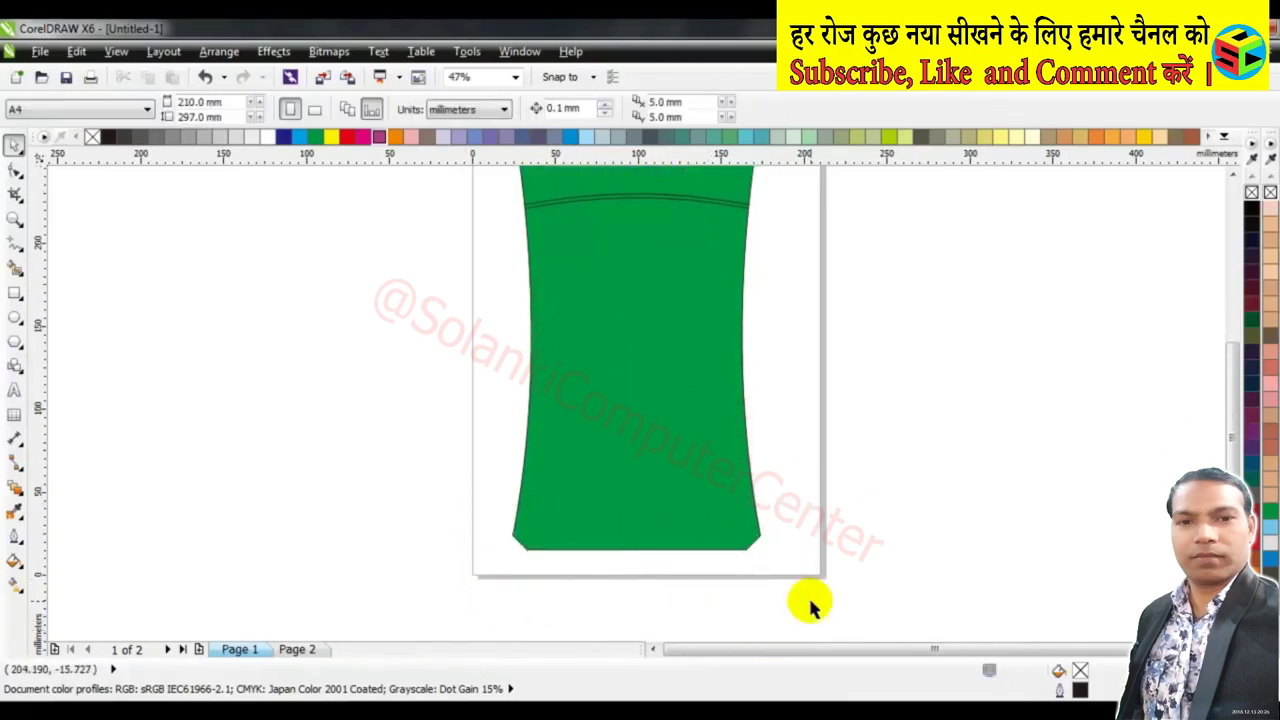
scroll(810, 605, up, 2)
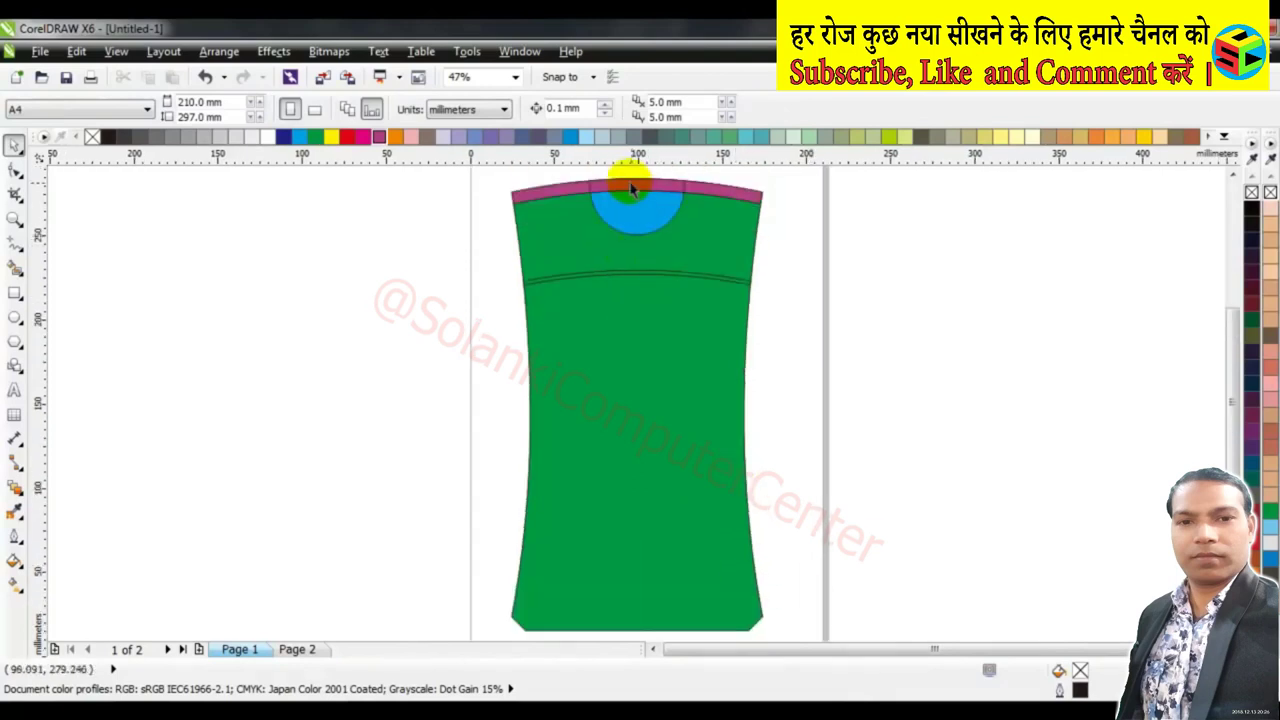
scroll(632, 188, up, 2)
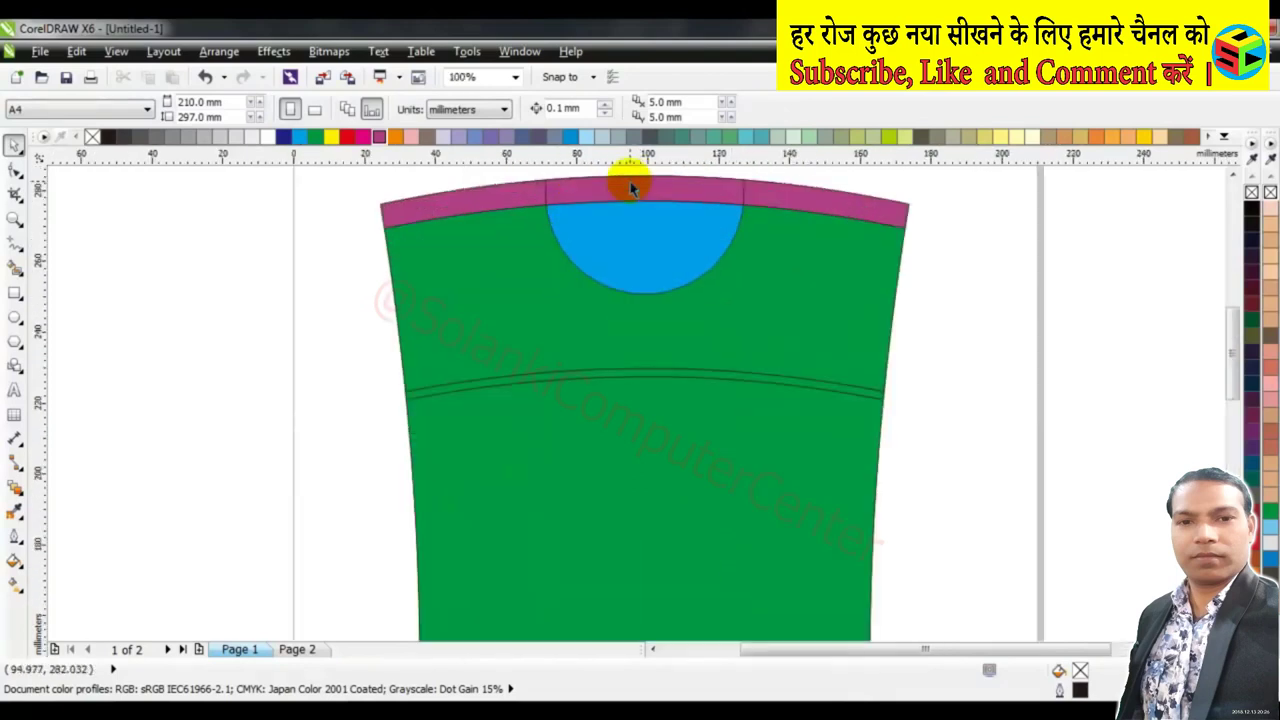
Fill the thin curved strip across the bottle body black
click(27, 253)
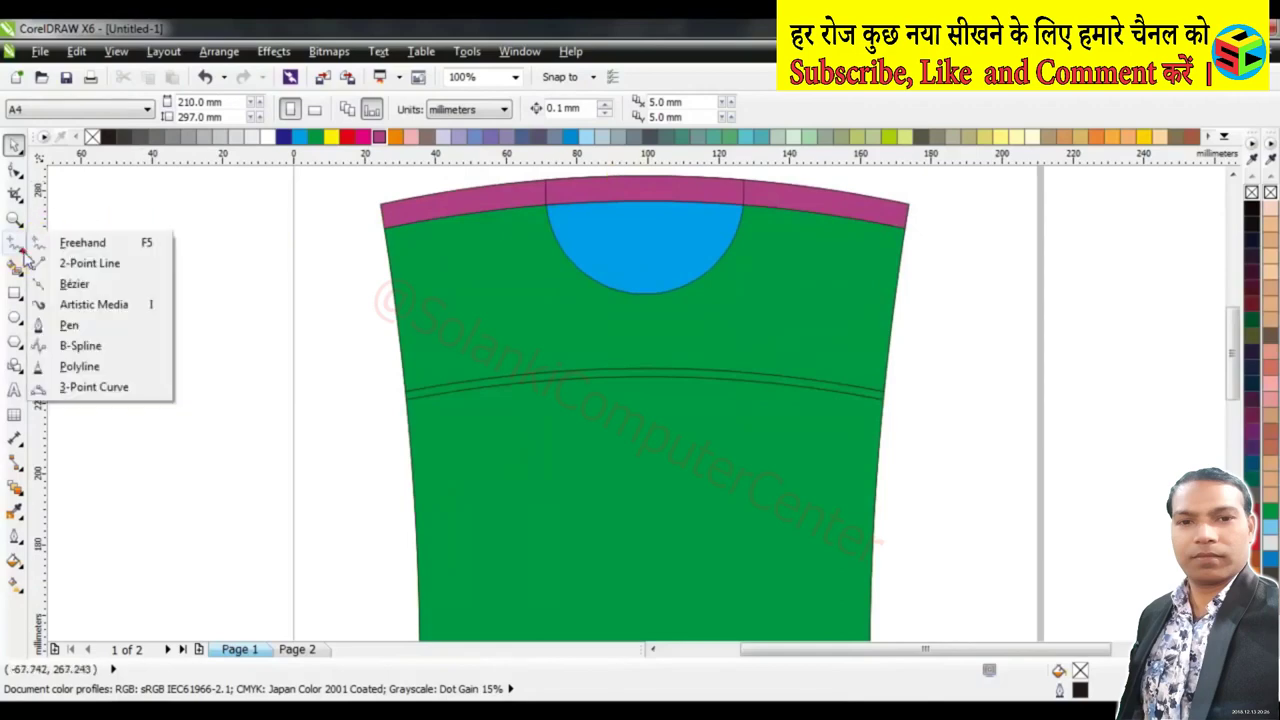
click(70, 325)
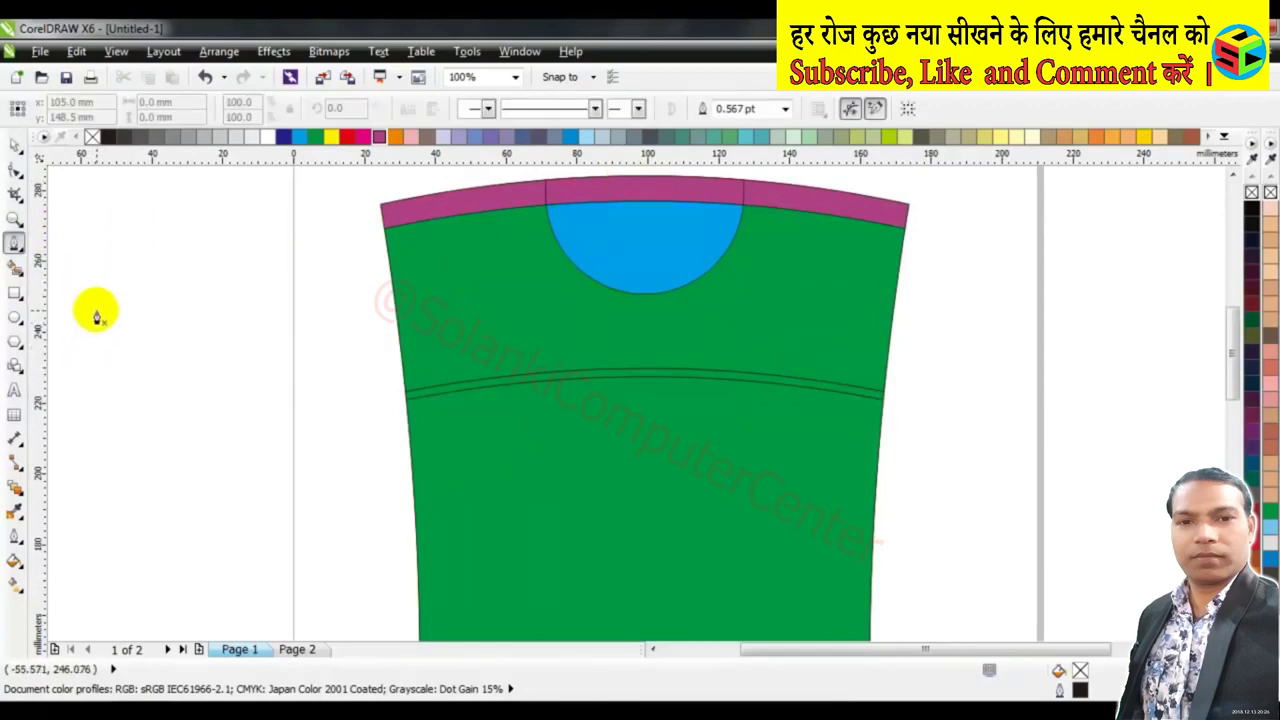
click(14, 145)
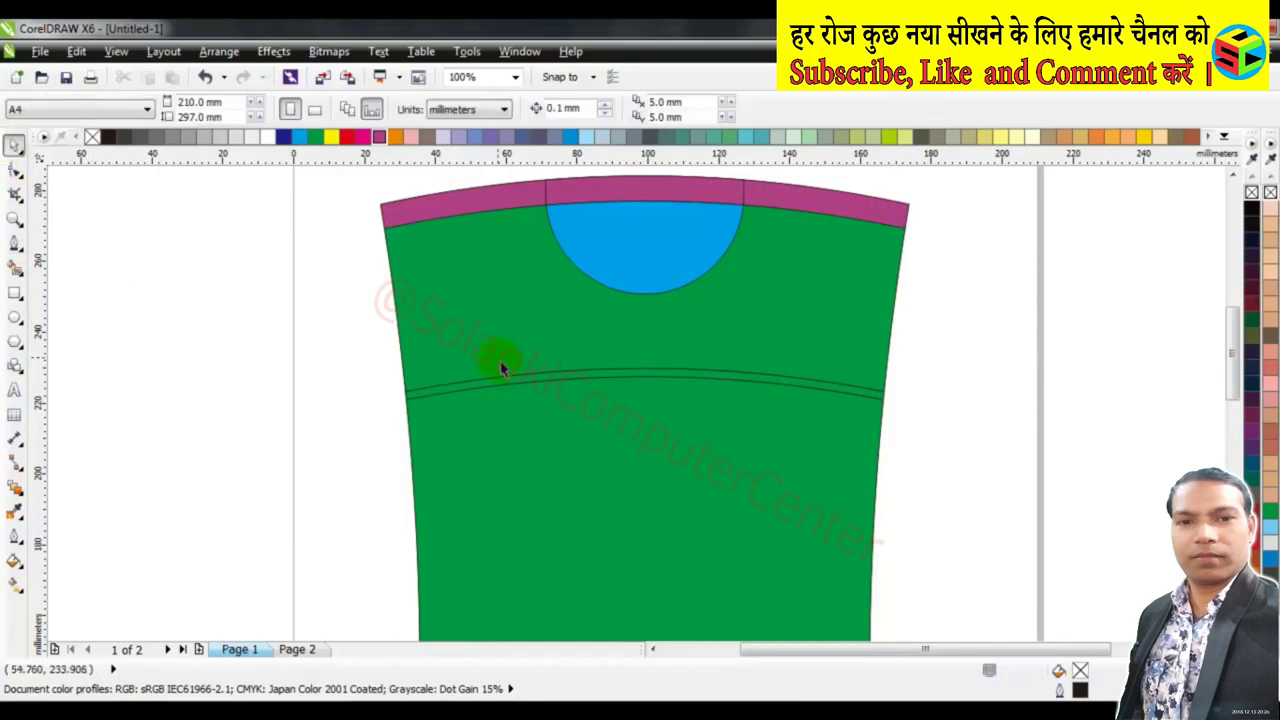
click(513, 381)
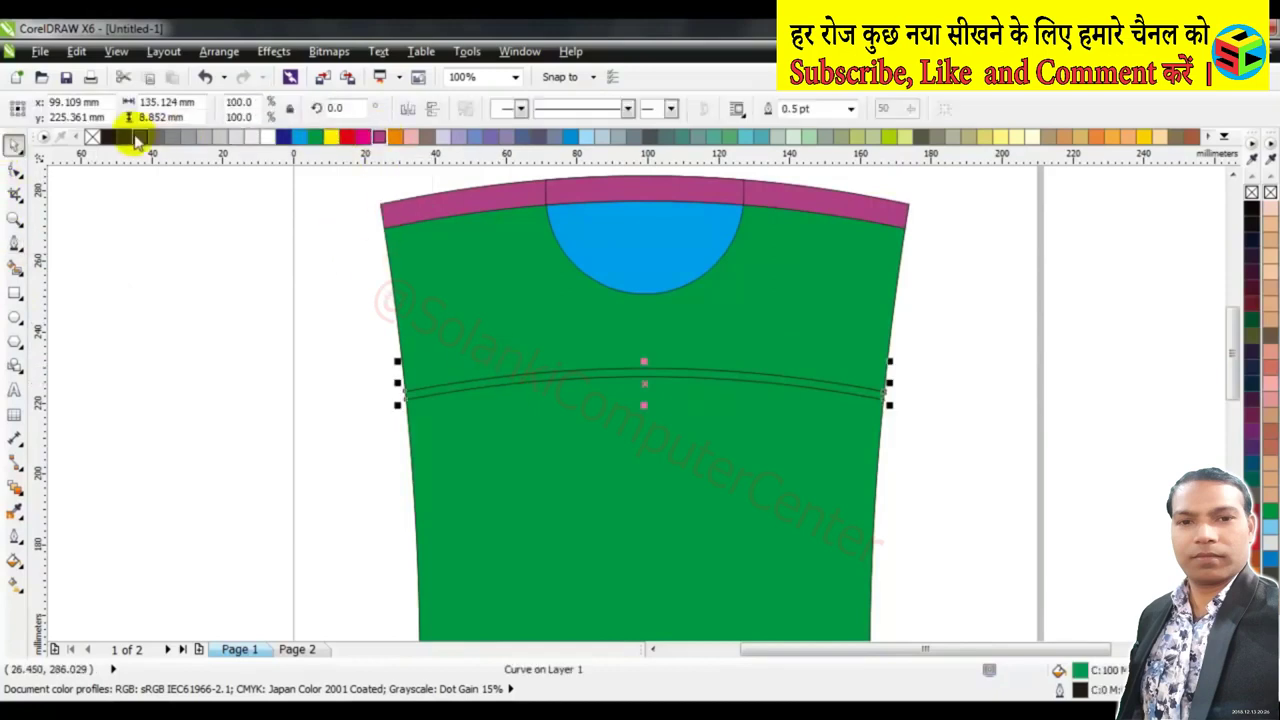
click(108, 137)
Fill the upper and lower green body areas magenta
click(530, 300)
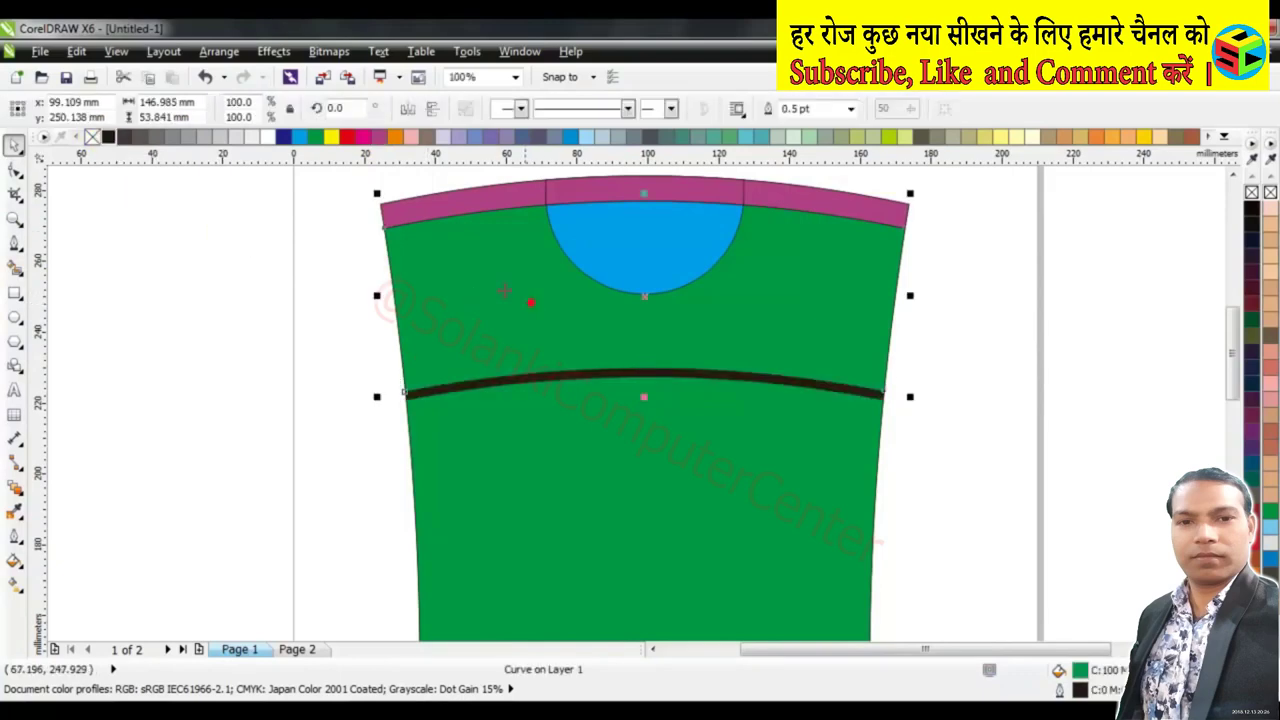
click(374, 136)
click(307, 260)
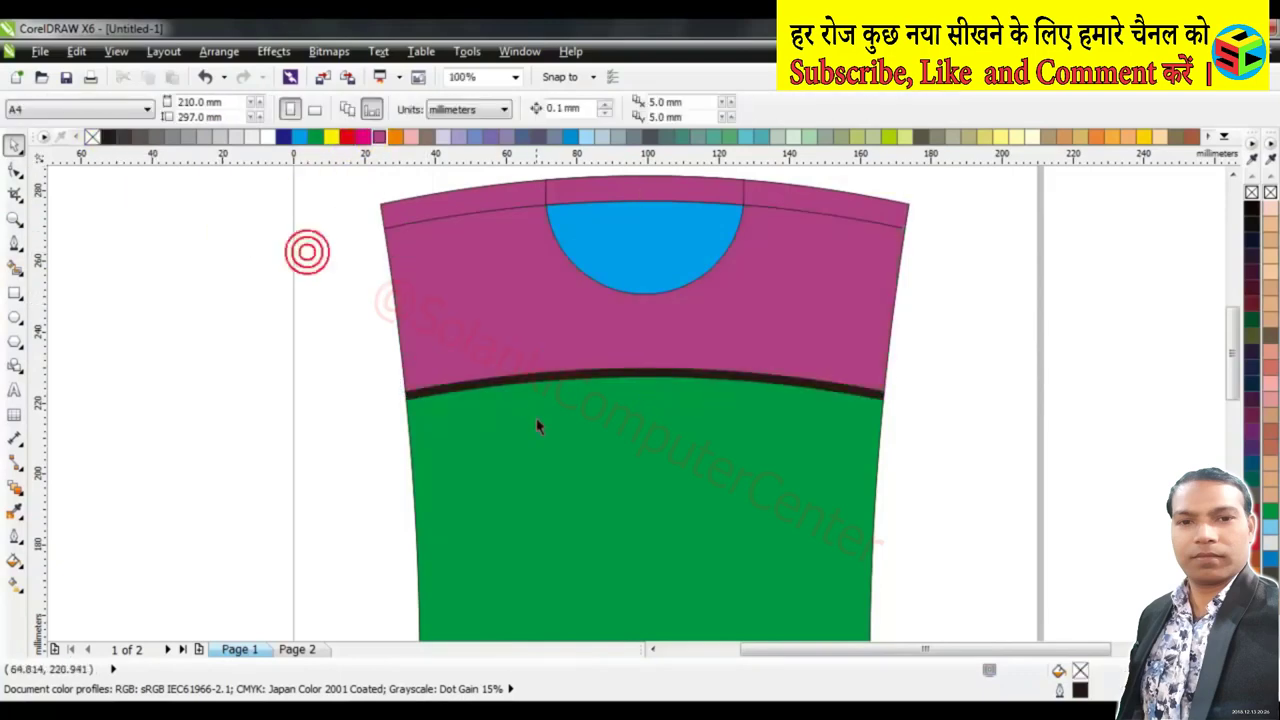
click(531, 418)
click(380, 137)
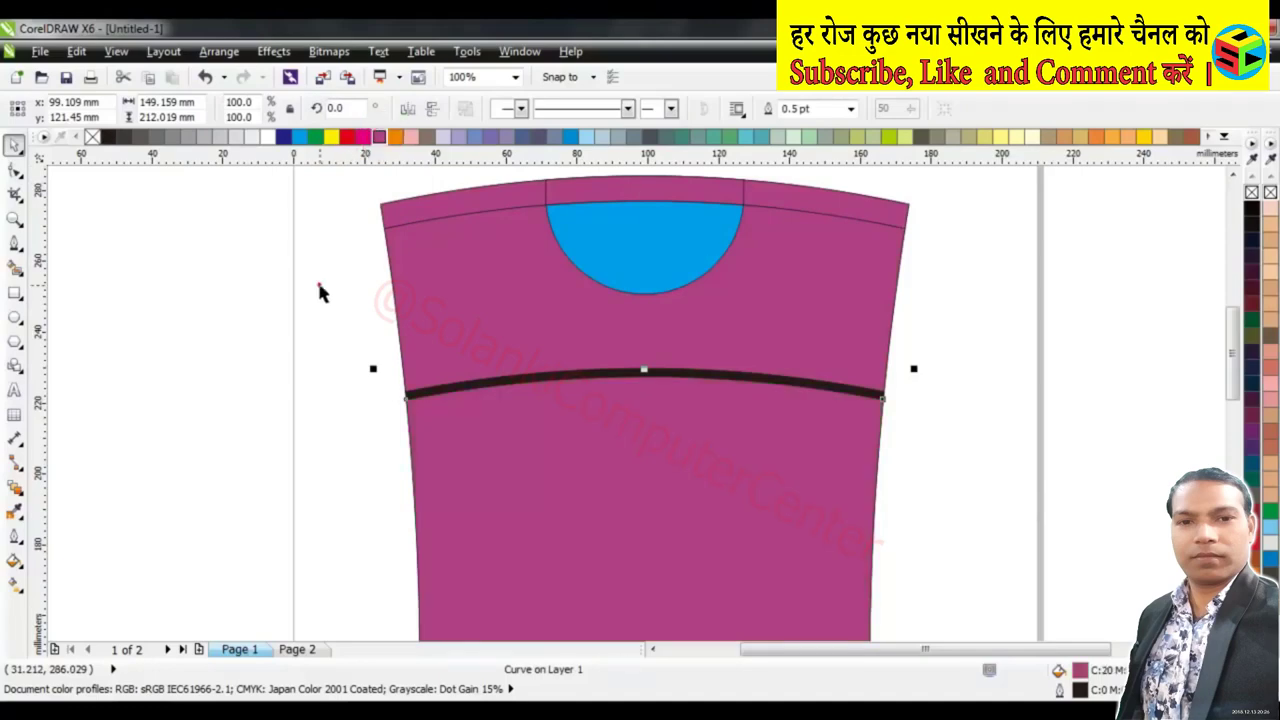
click(320, 283)
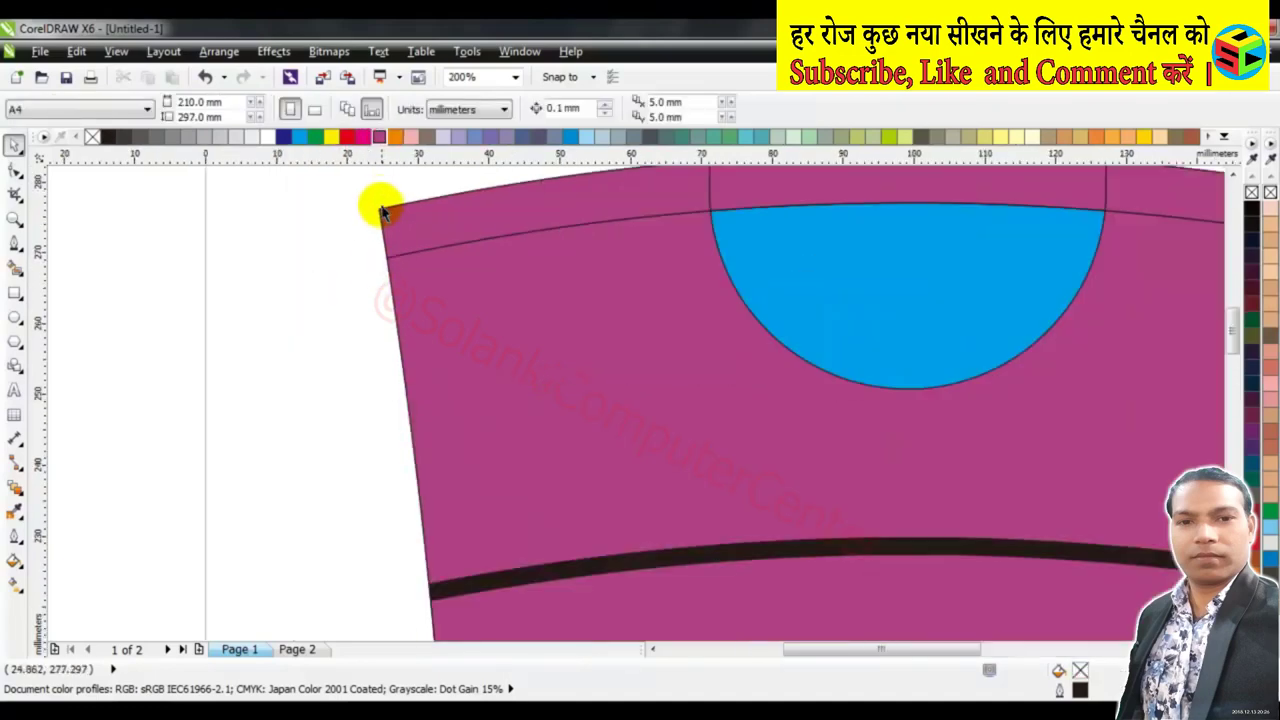
Draw a curved right edge from the body's top left down to the dark band
scroll(381, 207, up, 1)
click(16, 240)
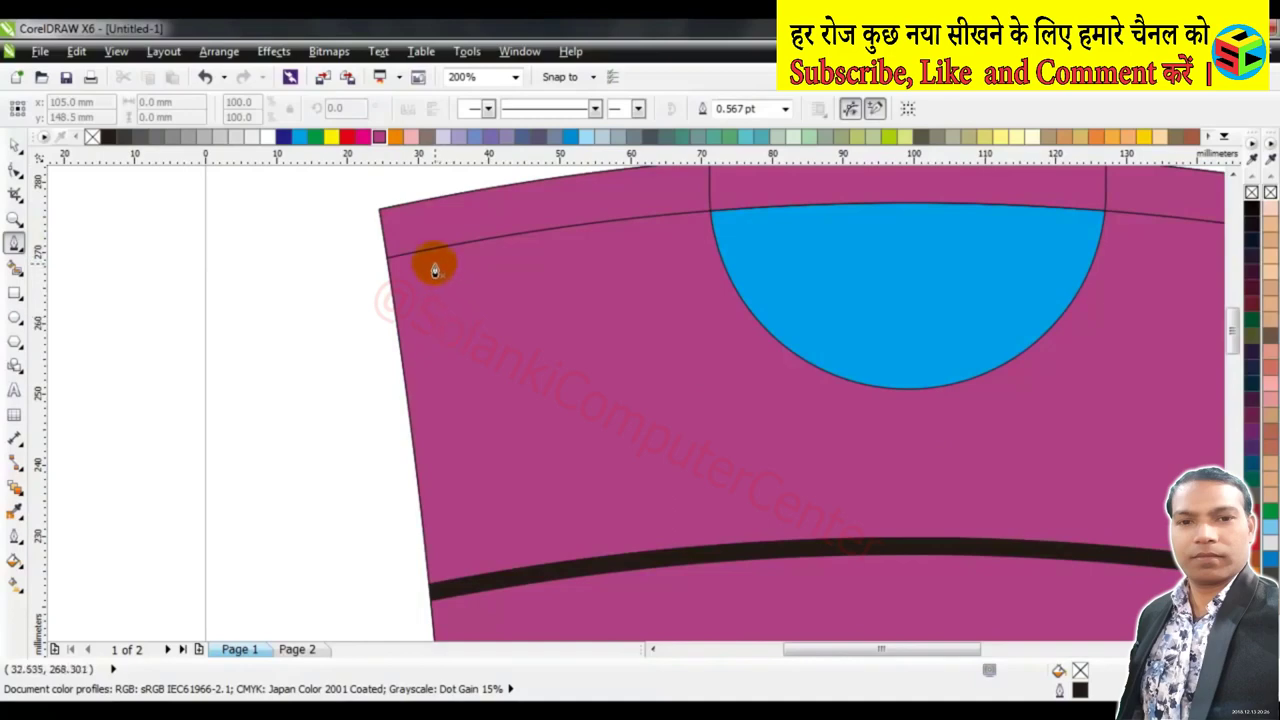
drag(441, 261, 486, 258)
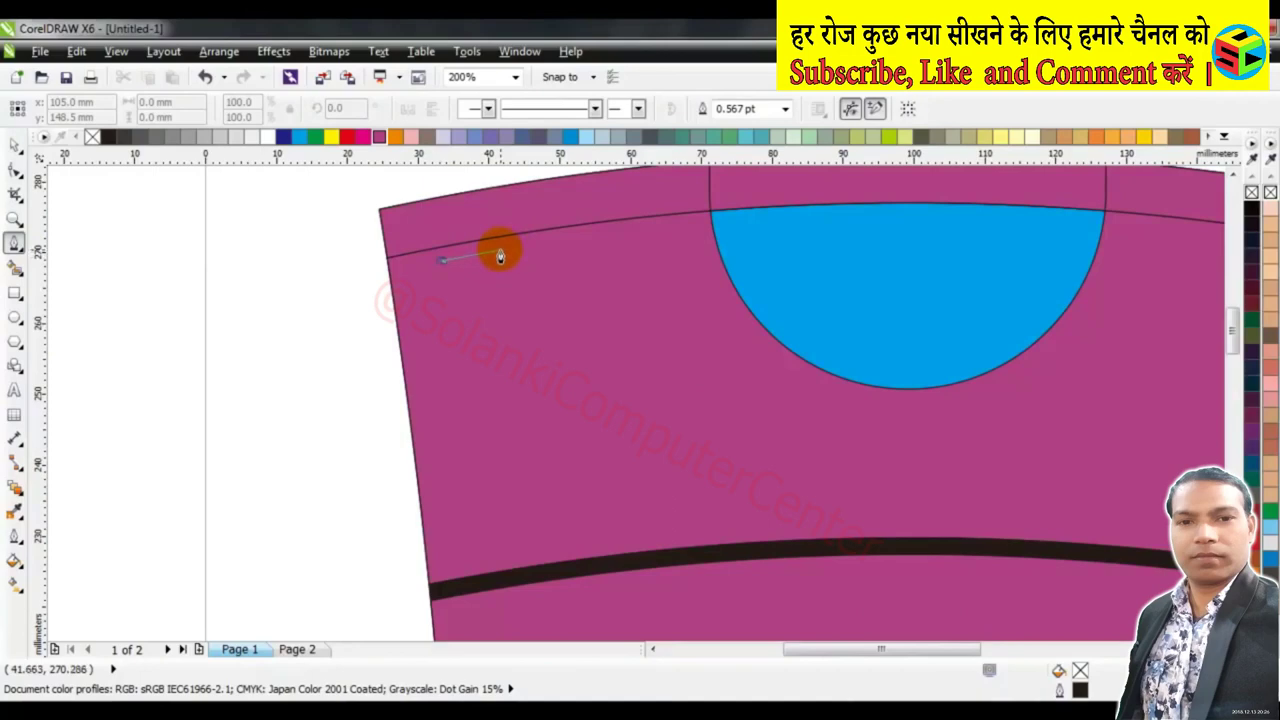
drag(500, 256, 540, 546)
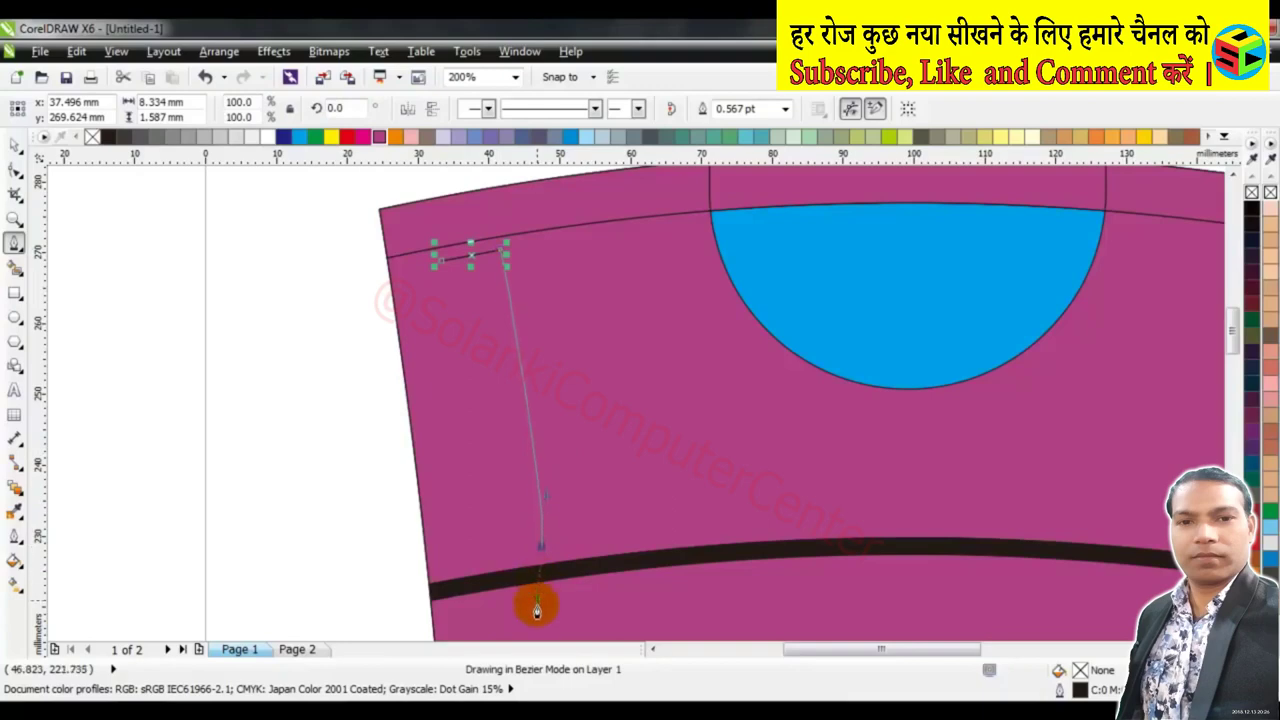
scroll(535, 609, down, 2)
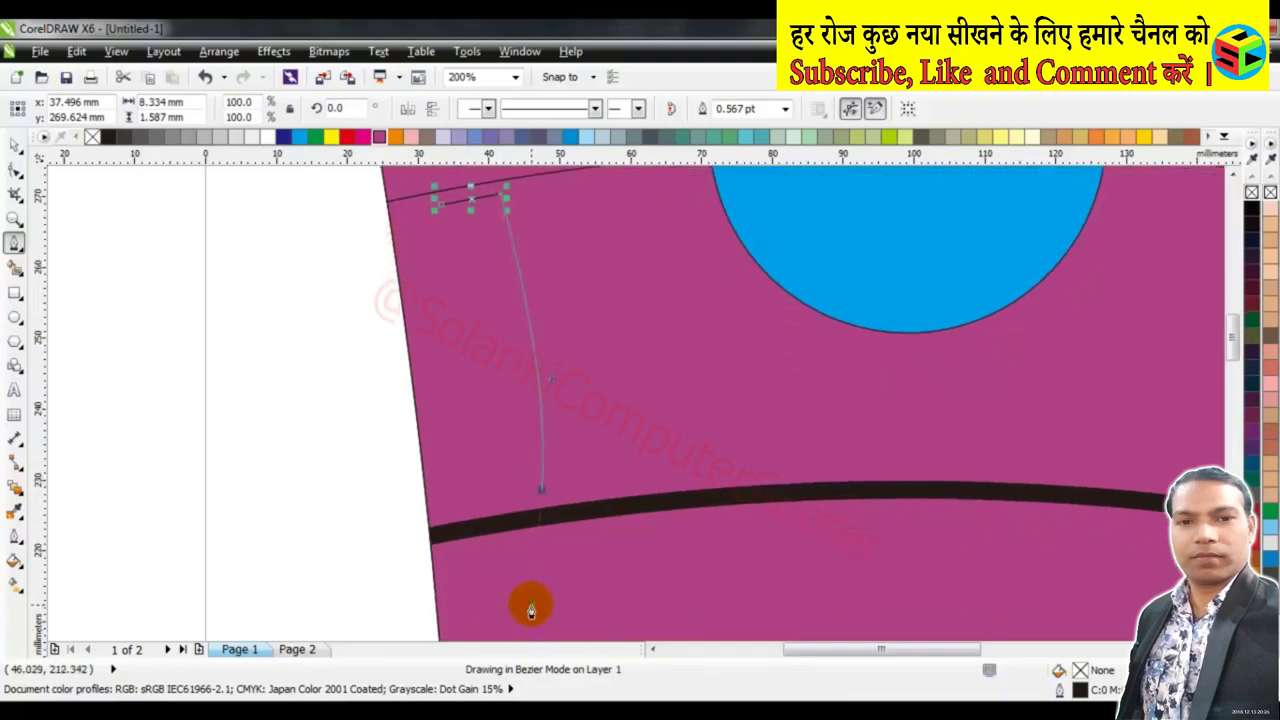
click(531, 610)
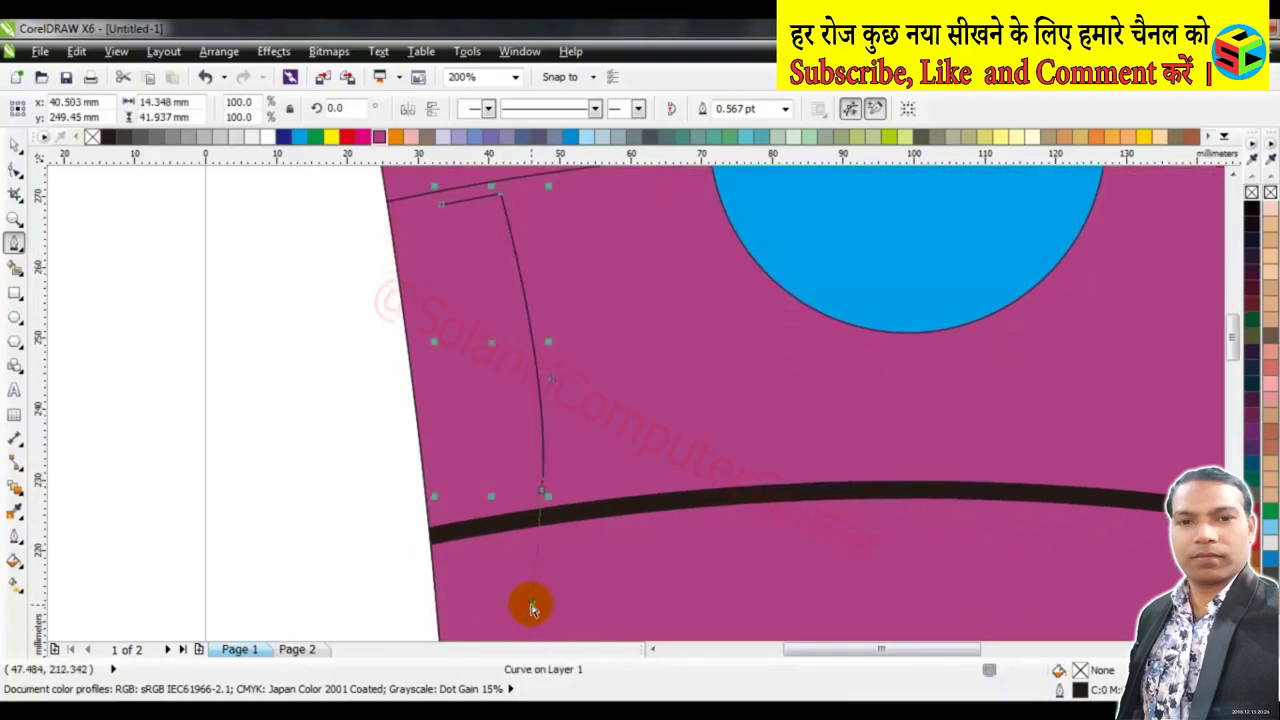
key(ctrl+z)
drag(547, 492, 544, 587)
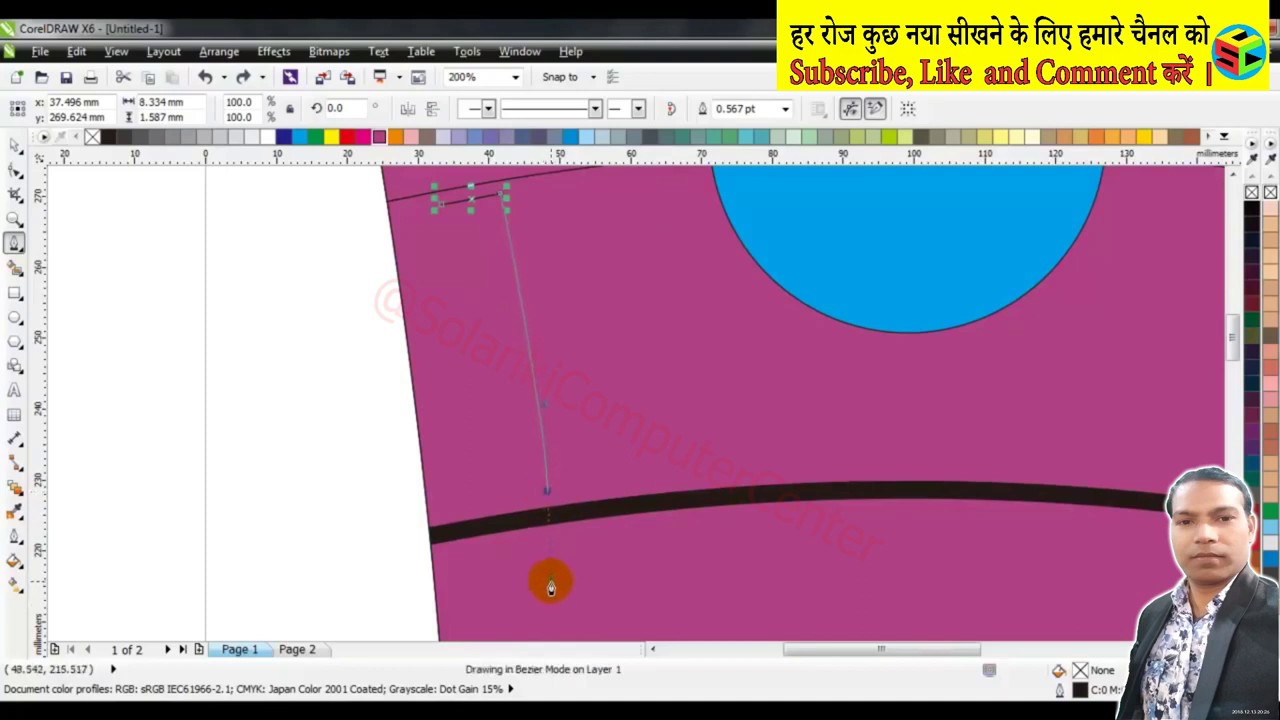
Close the narrow strip up its left edge, fill it light pink, and remove its outline
drag(544, 597, 544, 597)
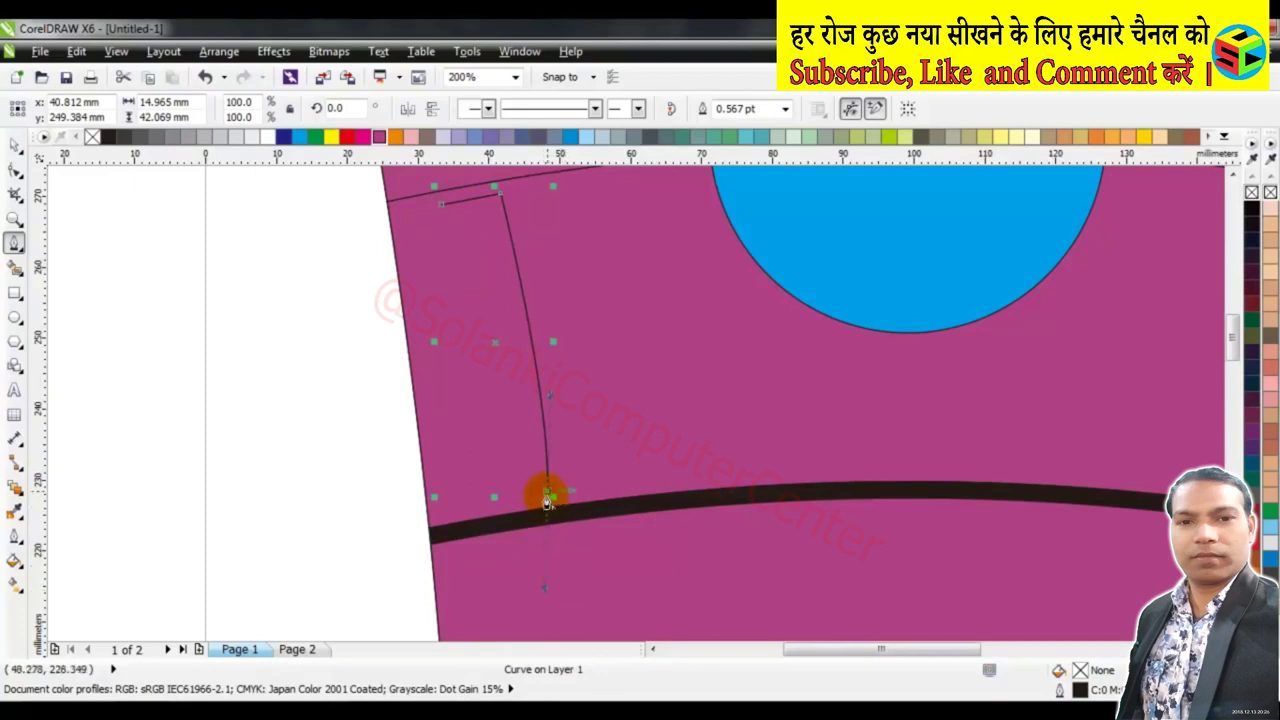
drag(547, 501, 510, 503)
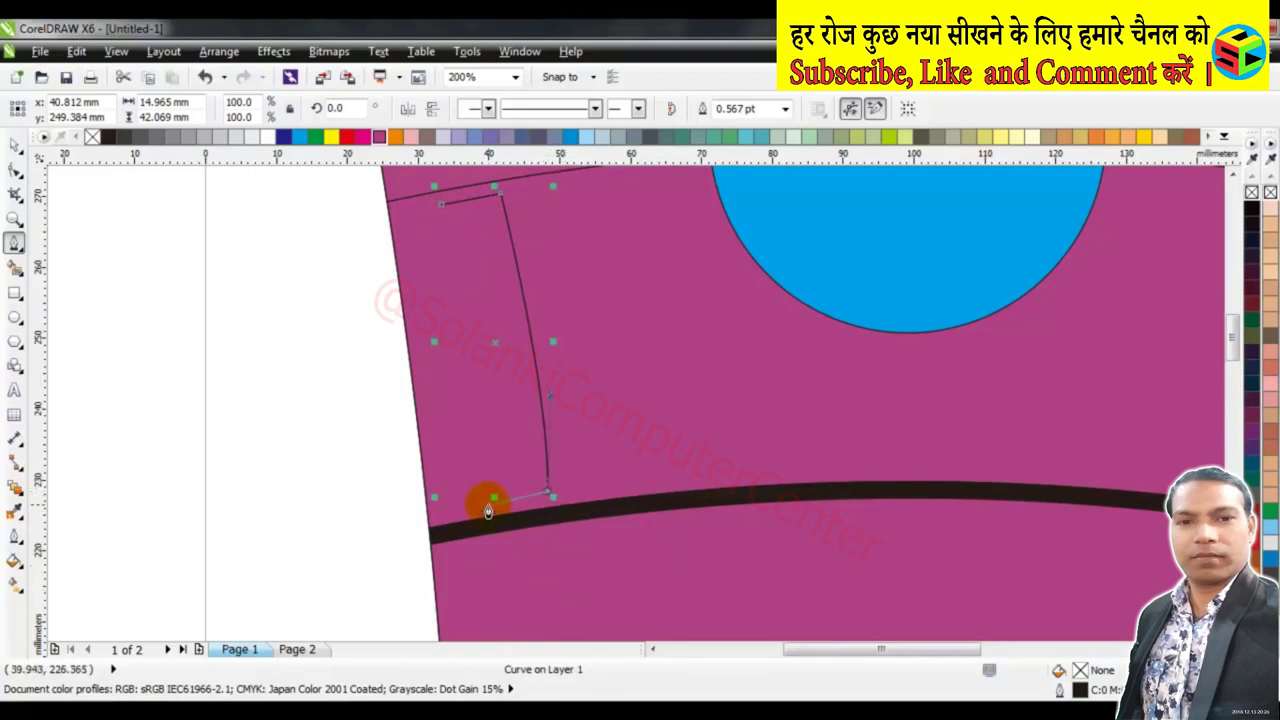
click(487, 510)
click(492, 510)
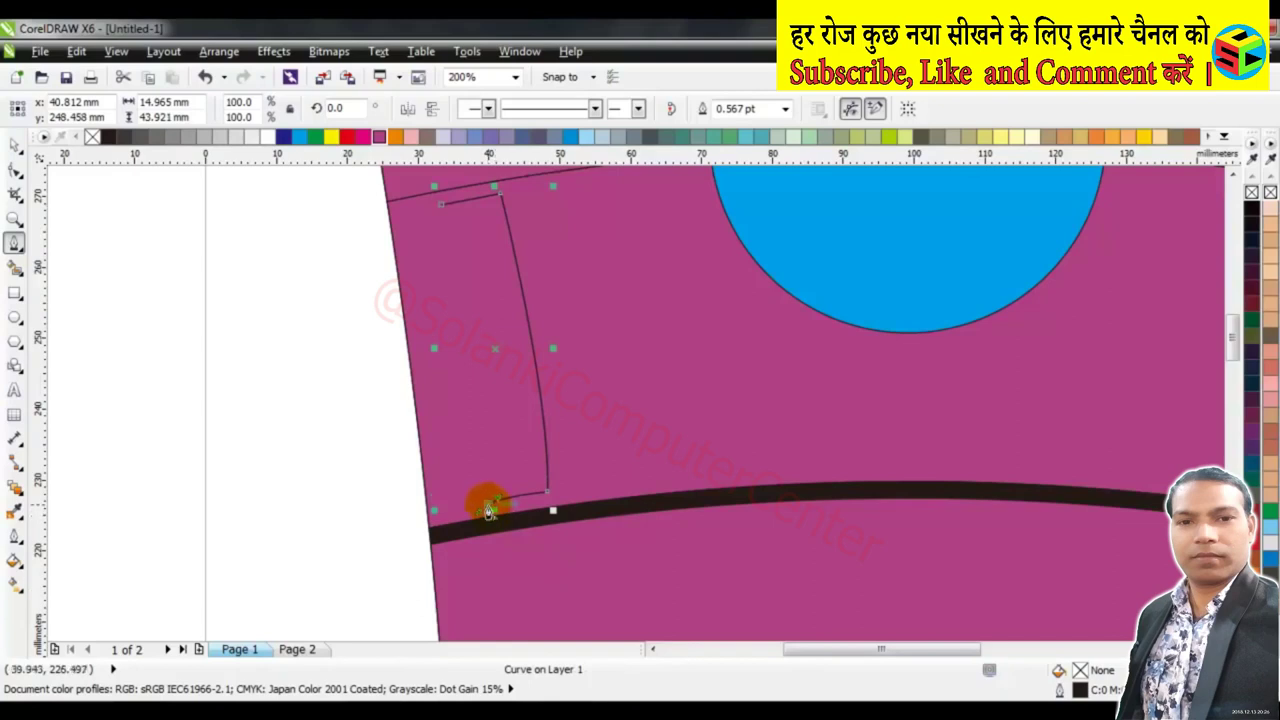
drag(488, 492, 444, 218)
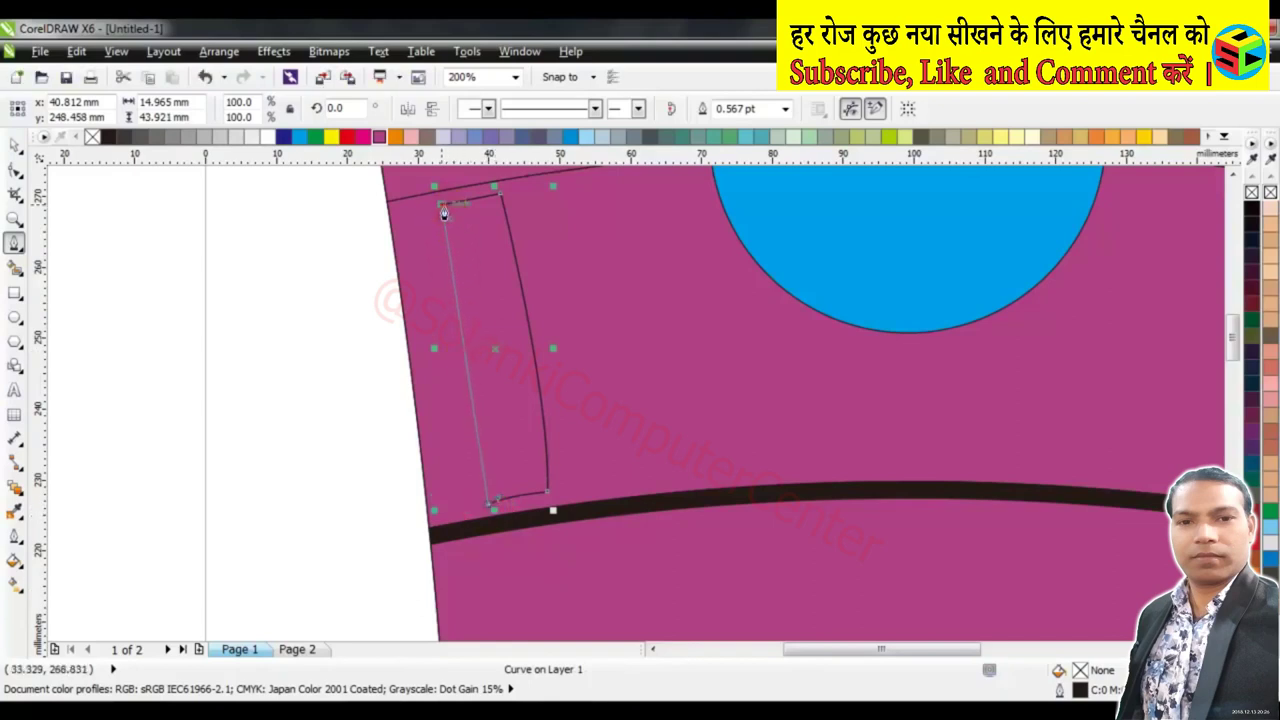
click(443, 207)
click(484, 383)
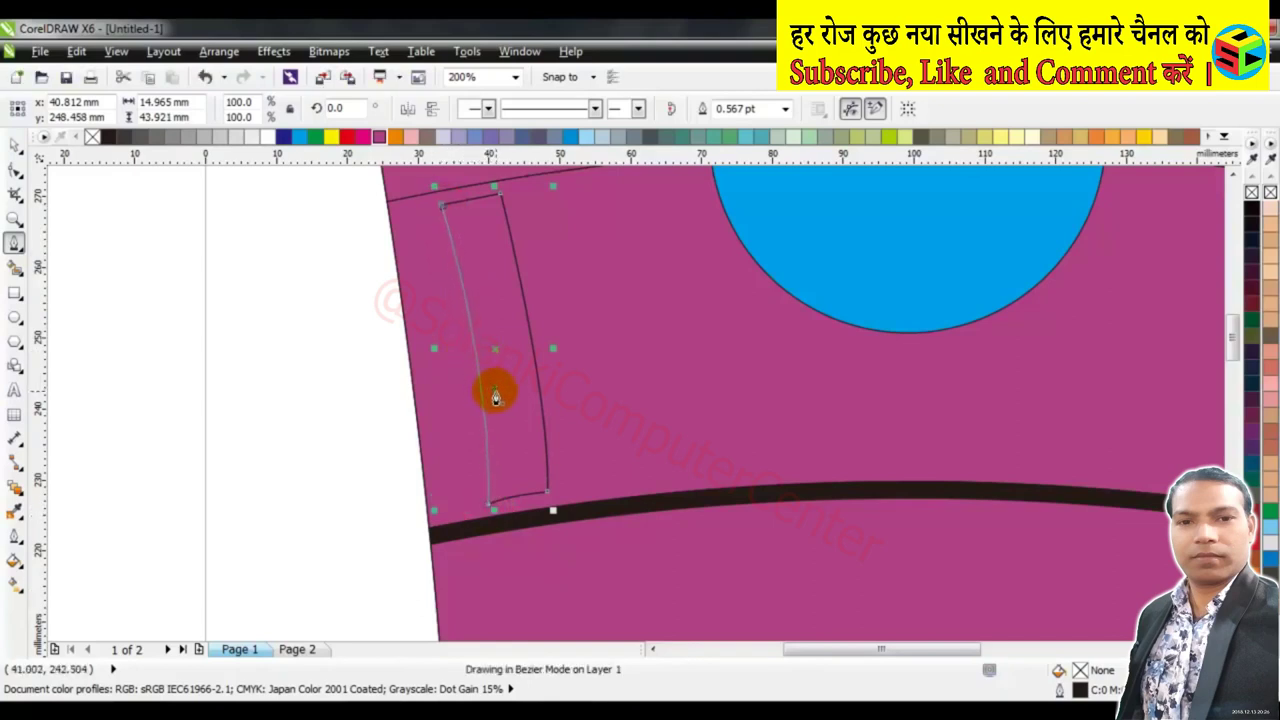
key(space)
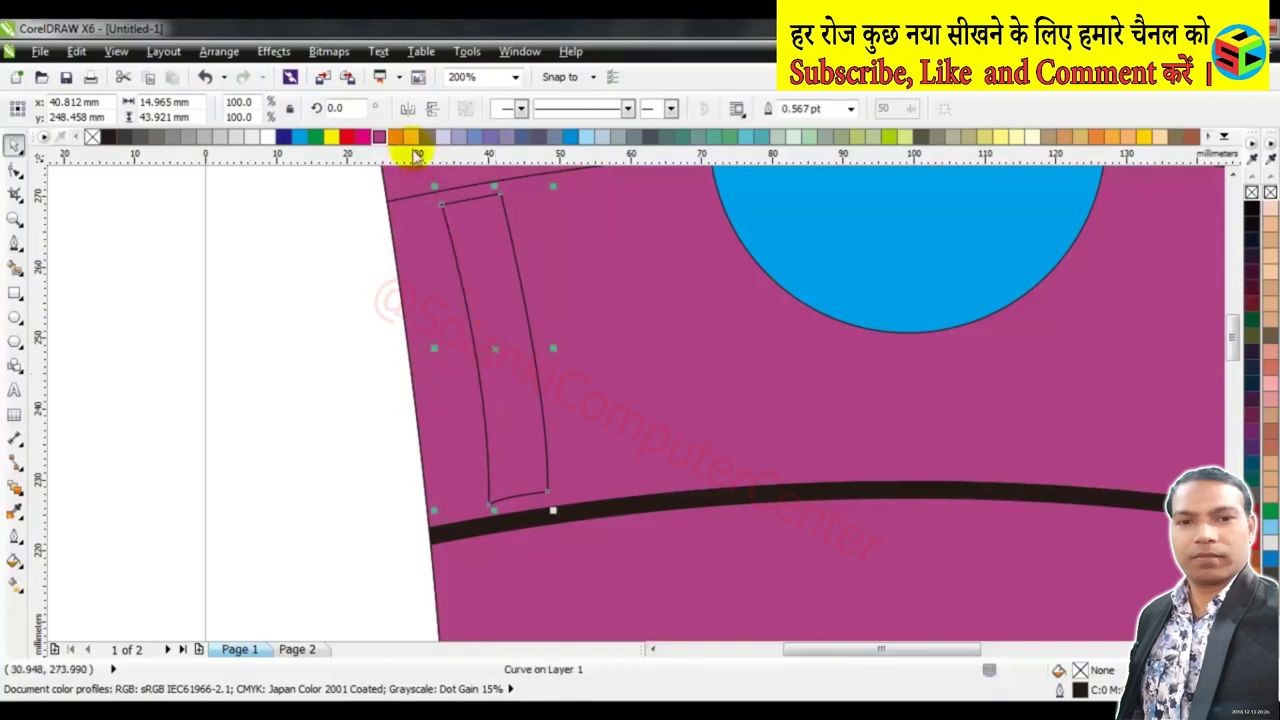
click(409, 138)
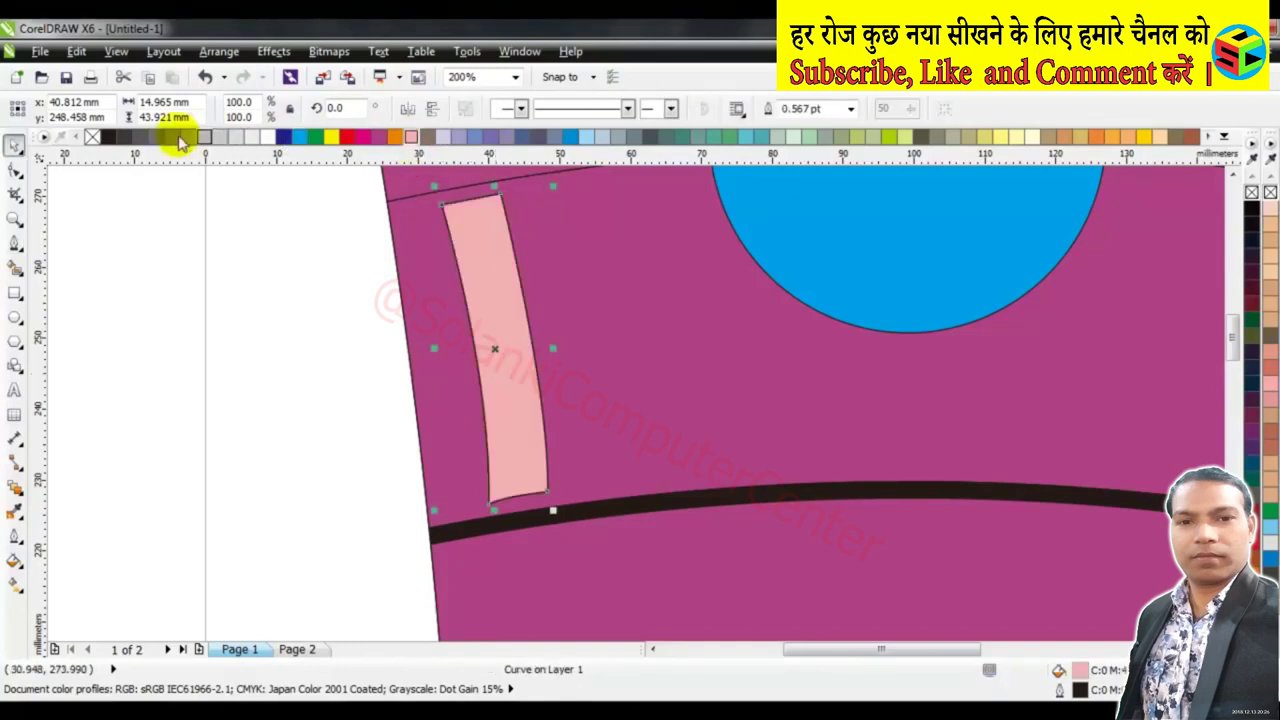
right_click(92, 137)
Start a Bezier strip with a stroke down the bottle's left side below the band
click(268, 272)
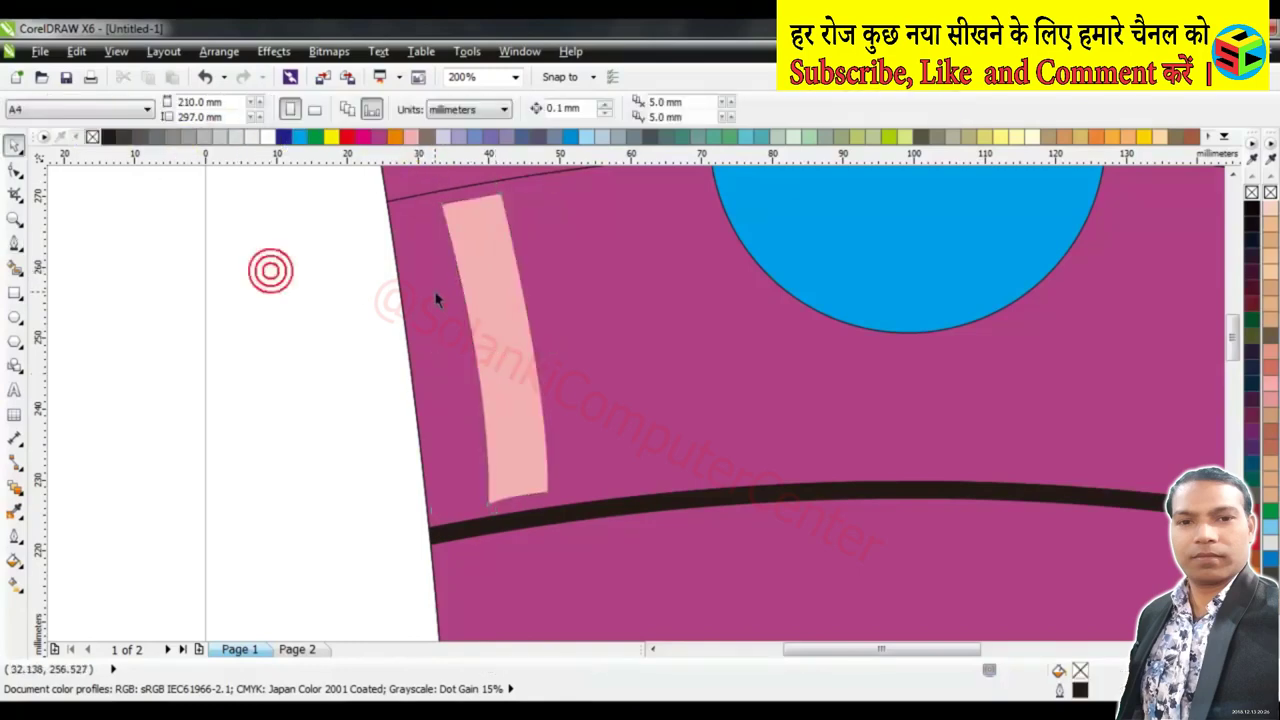
scroll(437, 294, down, 3)
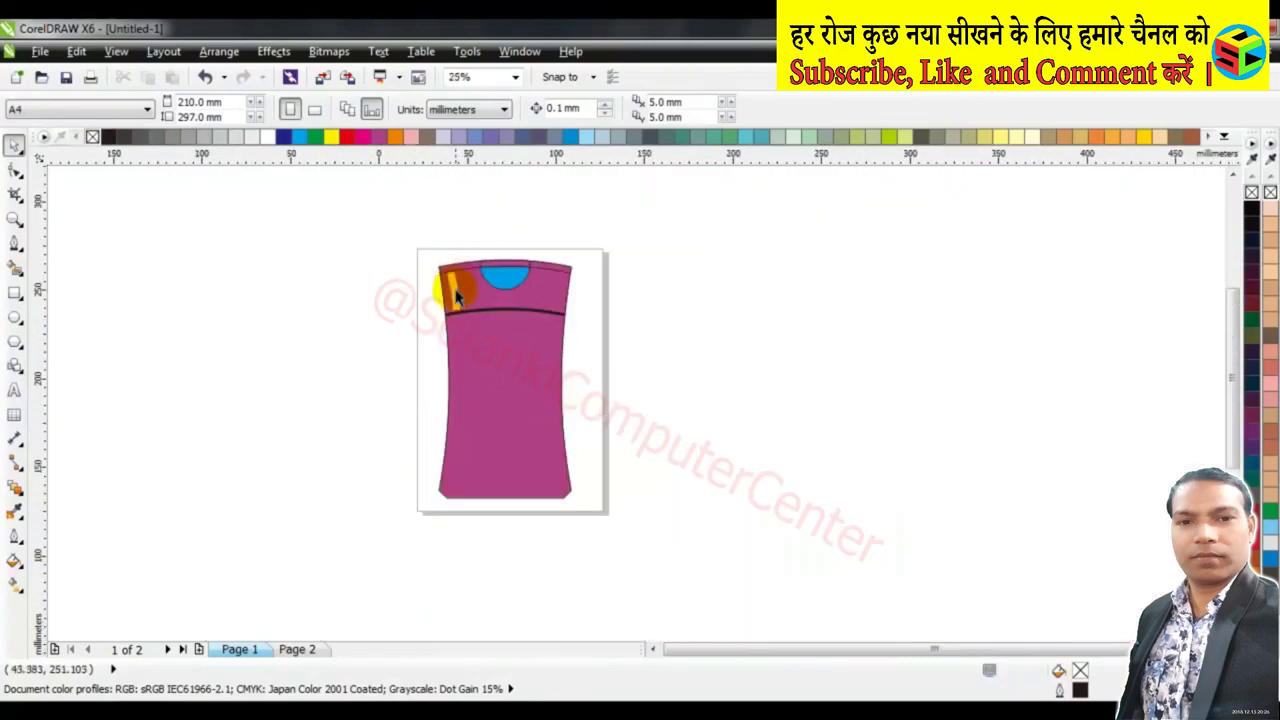
scroll(456, 287, up, 1)
click(14, 240)
scroll(463, 329, up, 1)
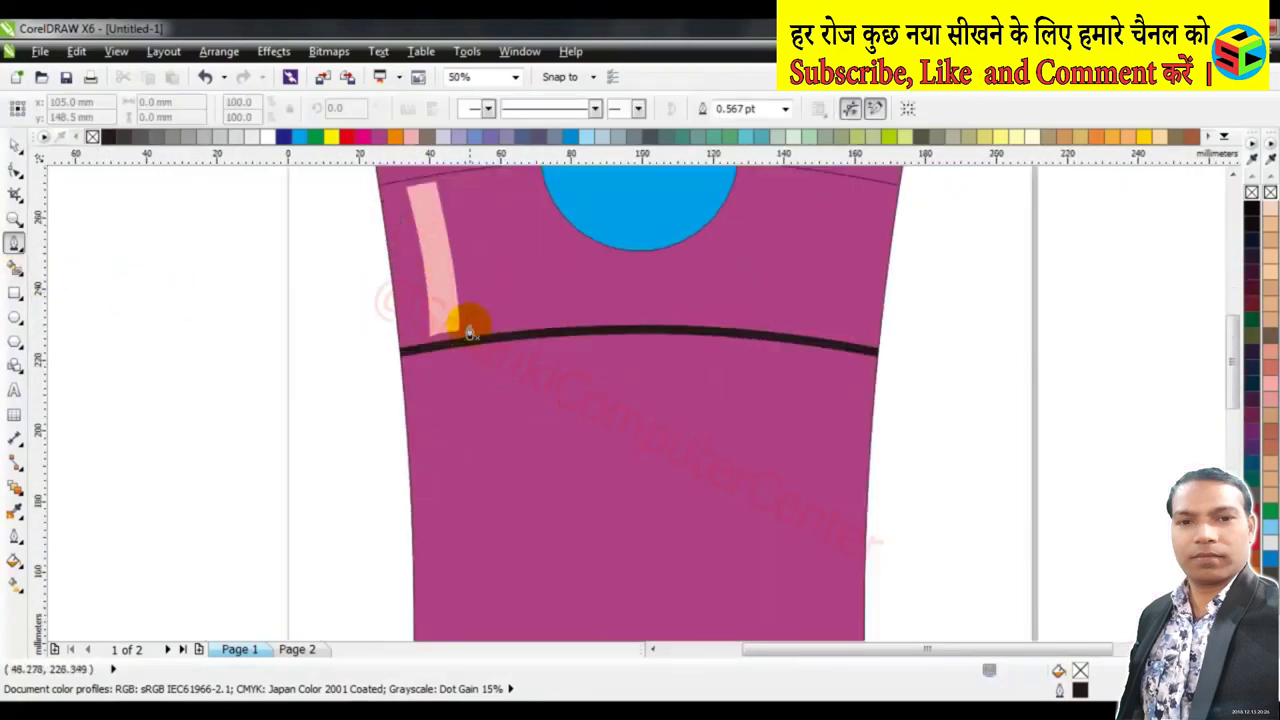
scroll(399, 398, up, 1)
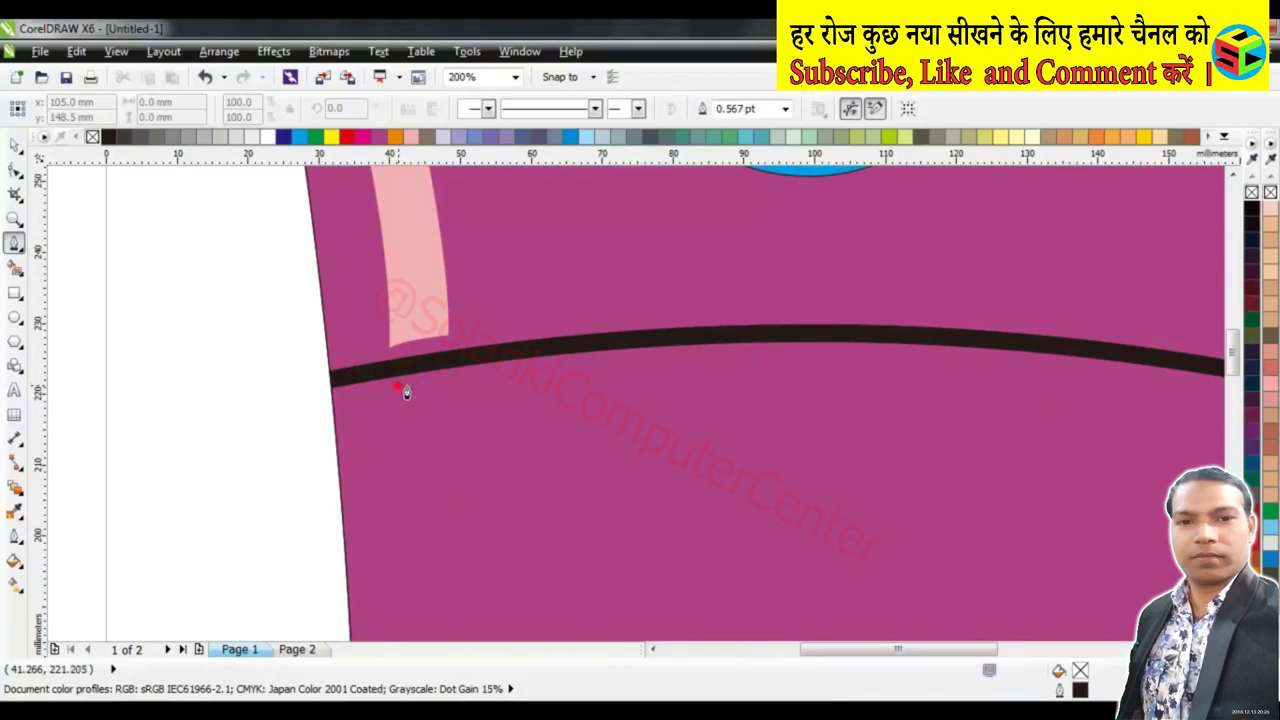
drag(401, 386, 446, 386)
drag(452, 383, 451, 560)
scroll(451, 380, down, 3)
scroll(451, 560, up, 1)
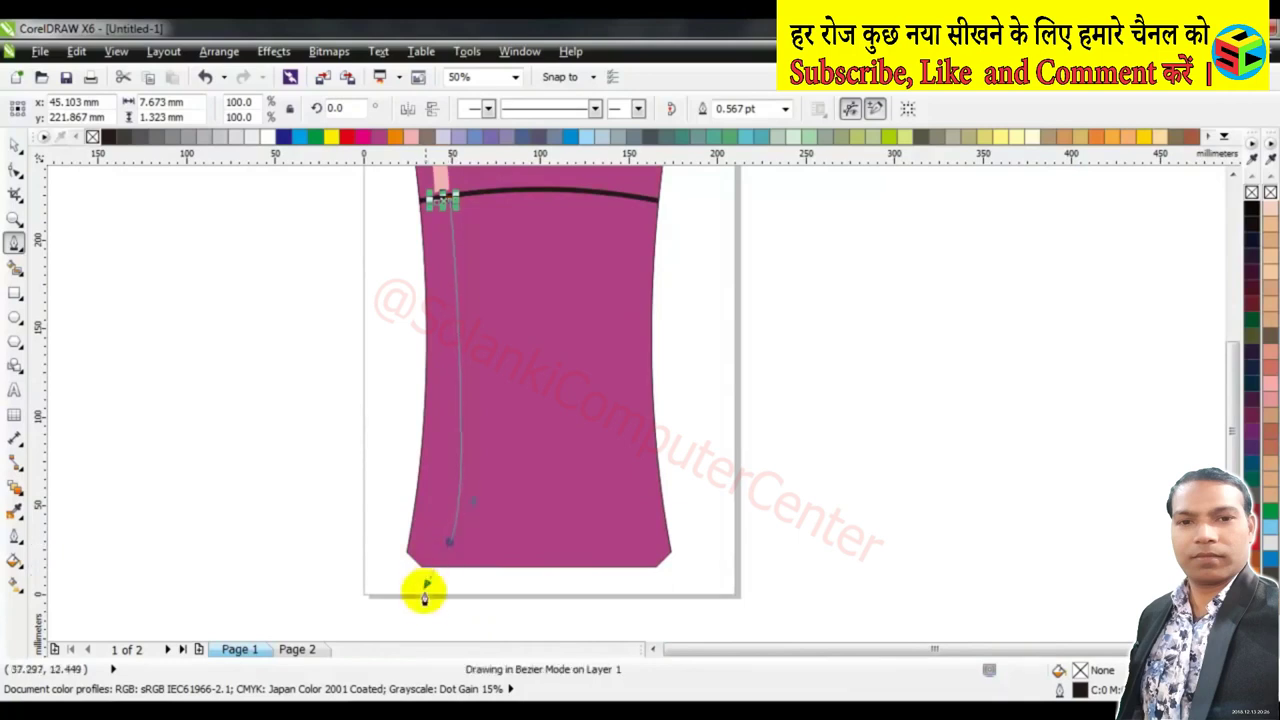
Curve the strip's end near the bottle bottom and bring its inner edge back to the band
mouse_move(449, 548)
mouse_down()
mouse_move(420, 640)
mouse_move(410, 625)
mouse_up()
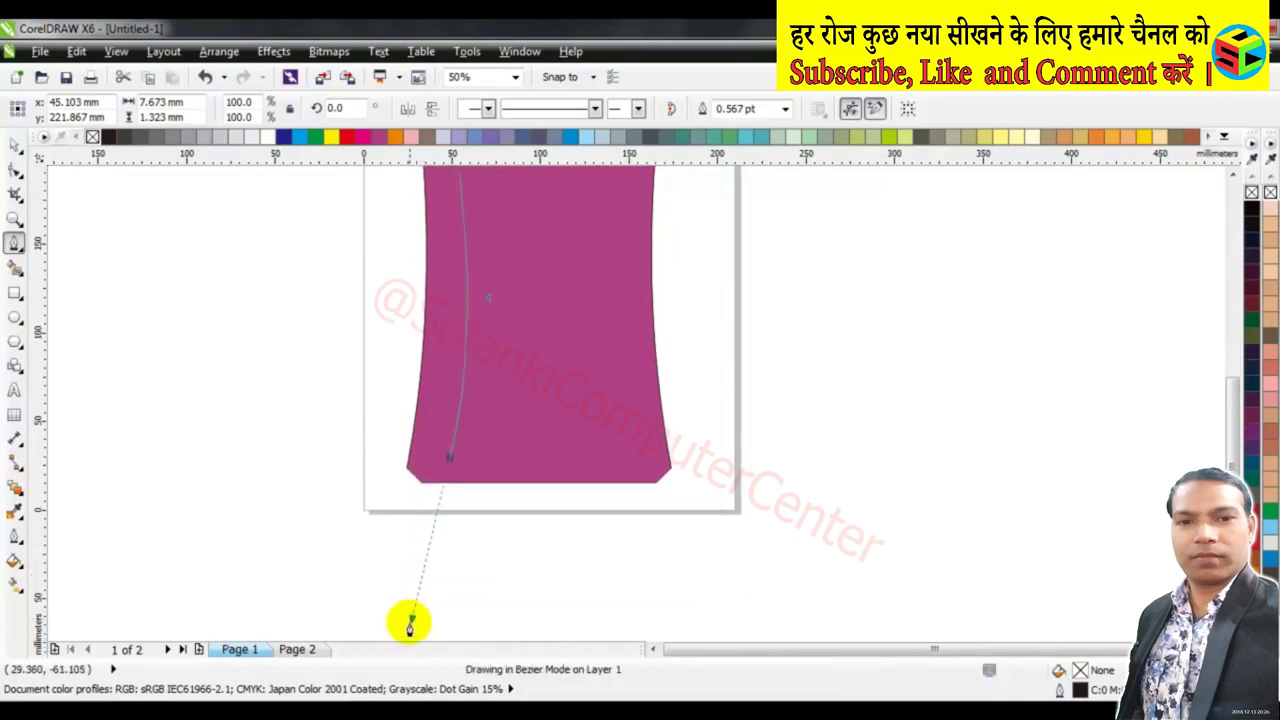
click(449, 460)
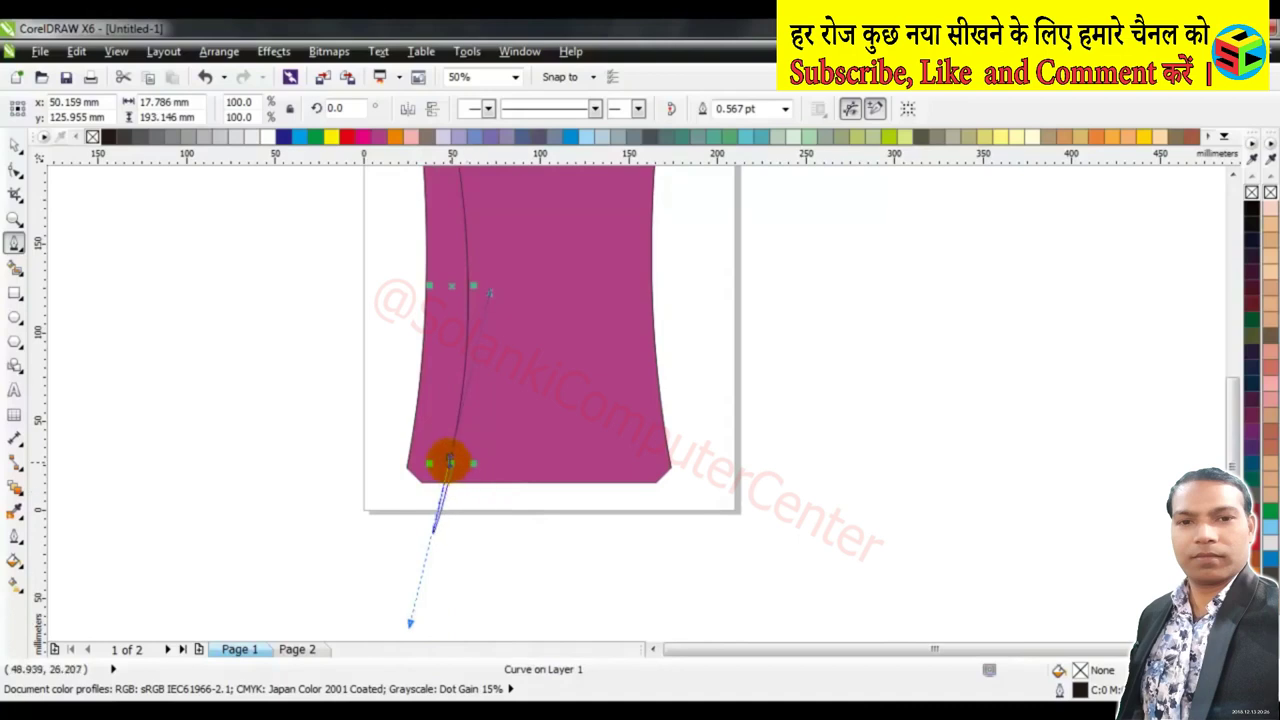
scroll(447, 462, up, 1)
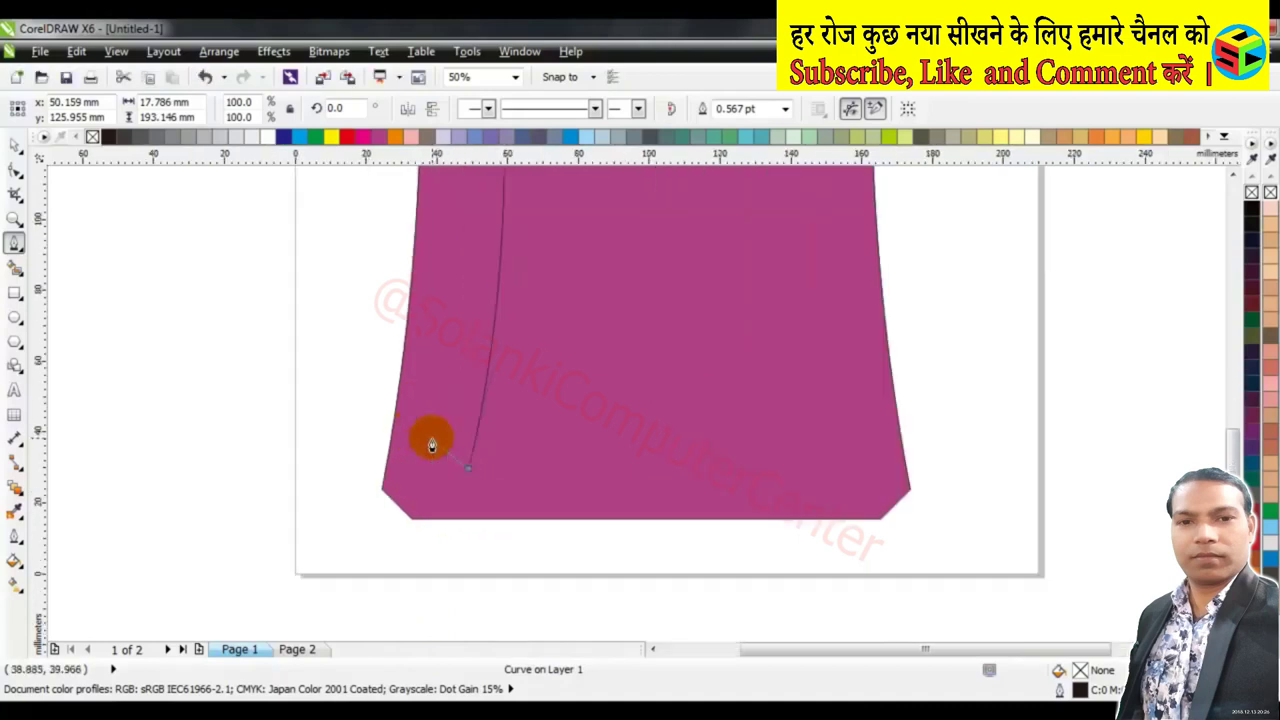
scroll(431, 444, up, 1)
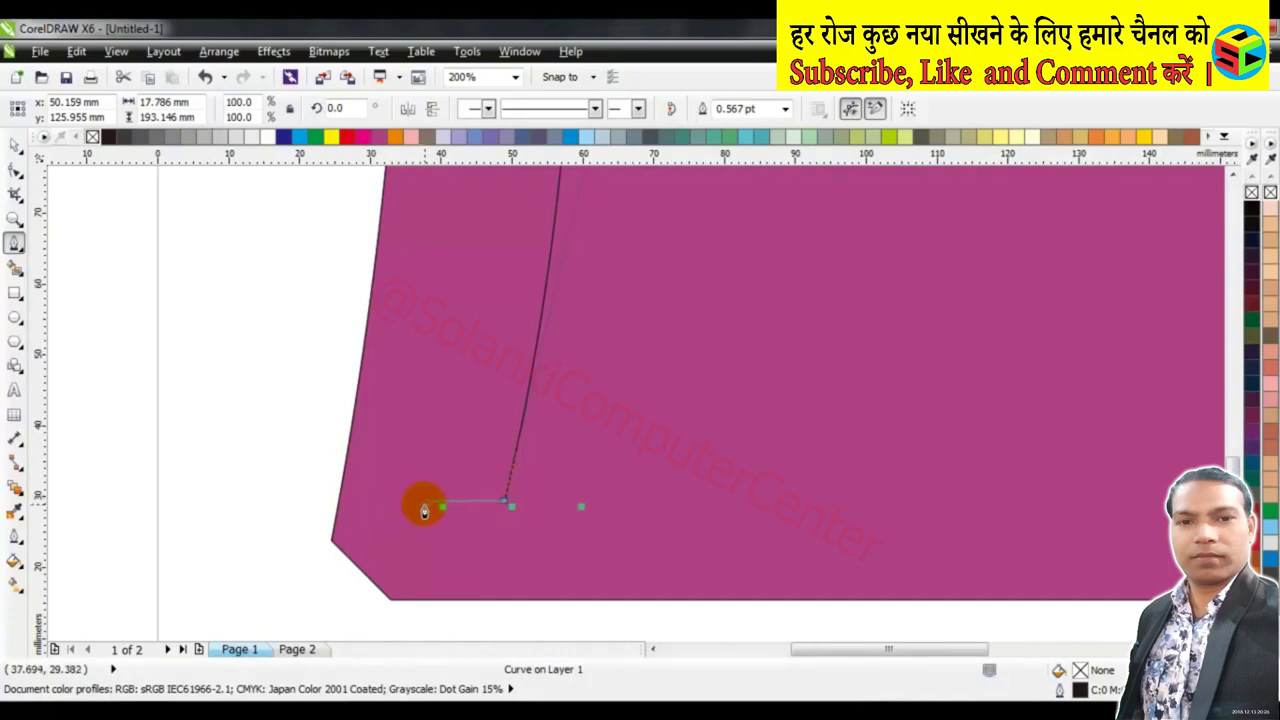
scroll(430, 490, down, 1)
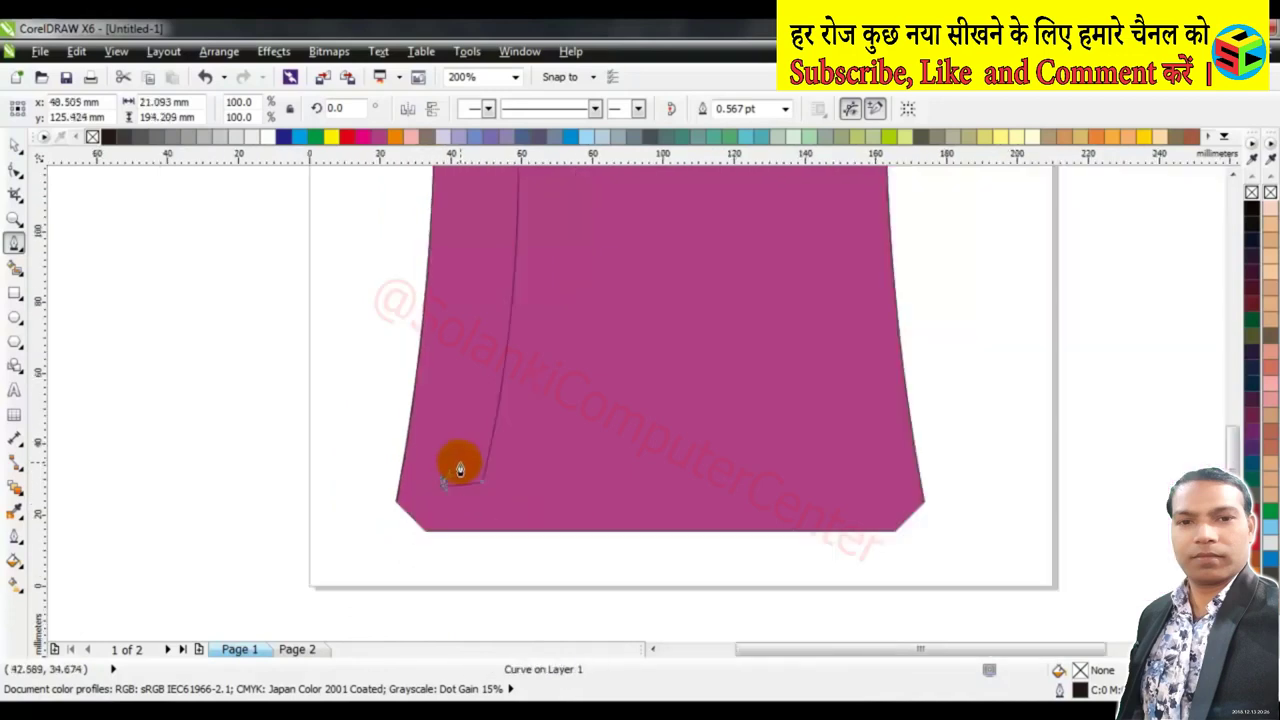
scroll(457, 463, down, 1)
scroll(453, 308, up, 1)
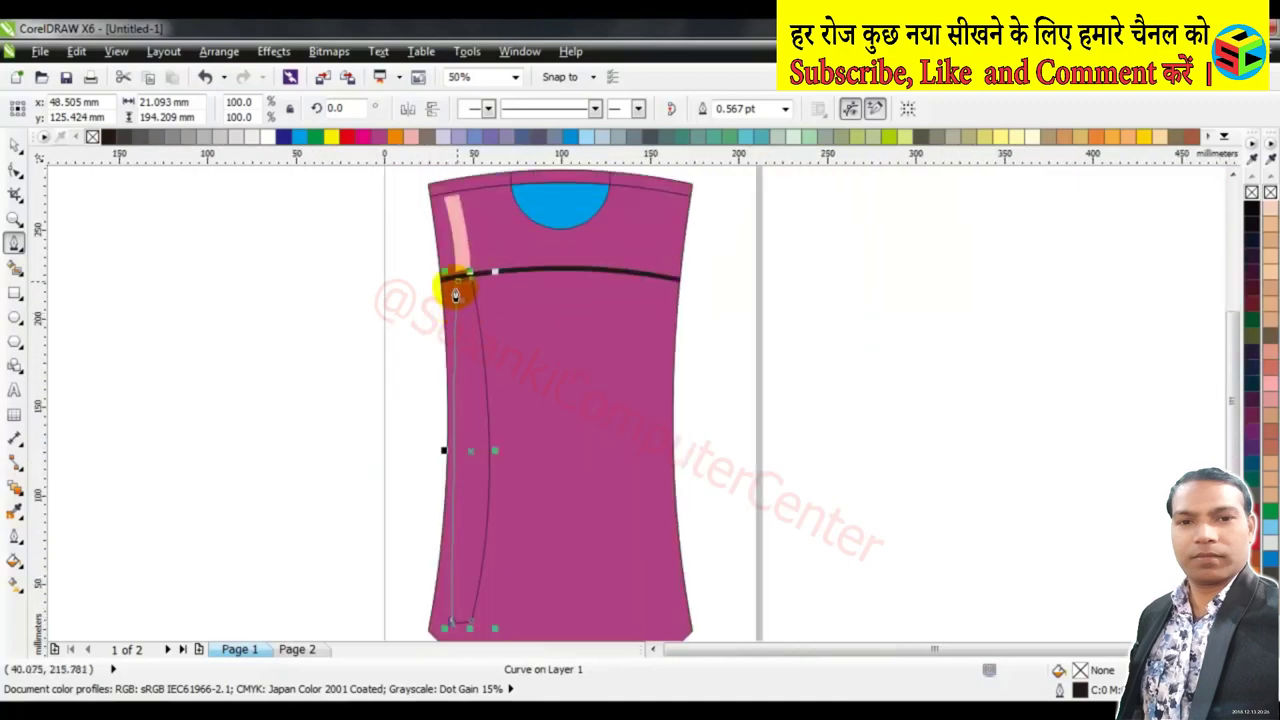
mouse_move(455, 288)
mouse_down()
mouse_move(493, 560)
mouse_move(493, 515)
mouse_up()
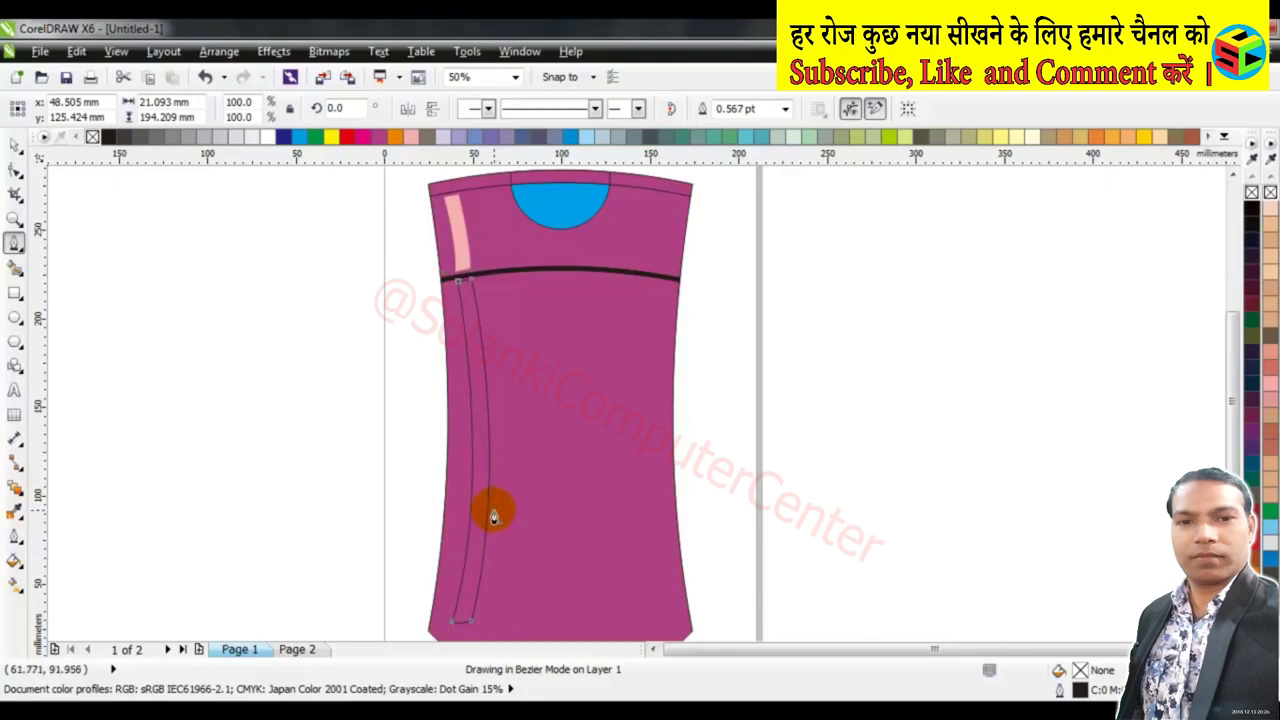
key(space)
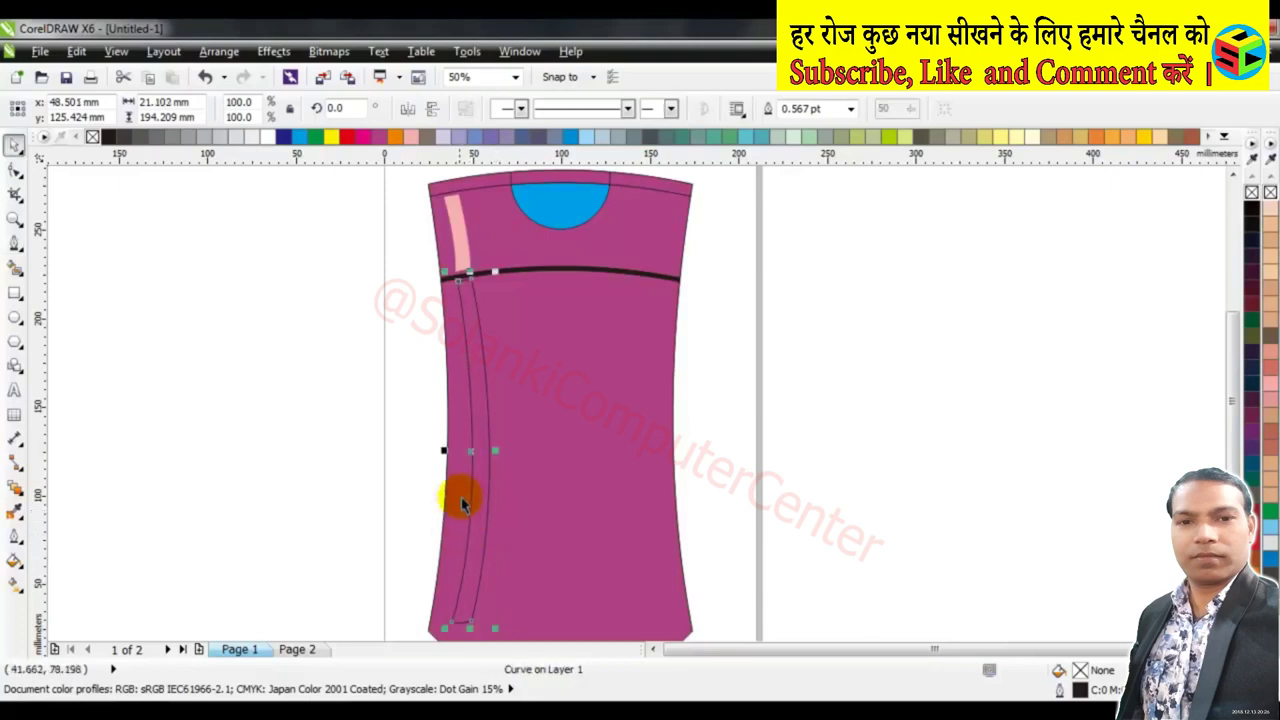
Fill the lower strip light pink and rotate it slightly
click(480, 474)
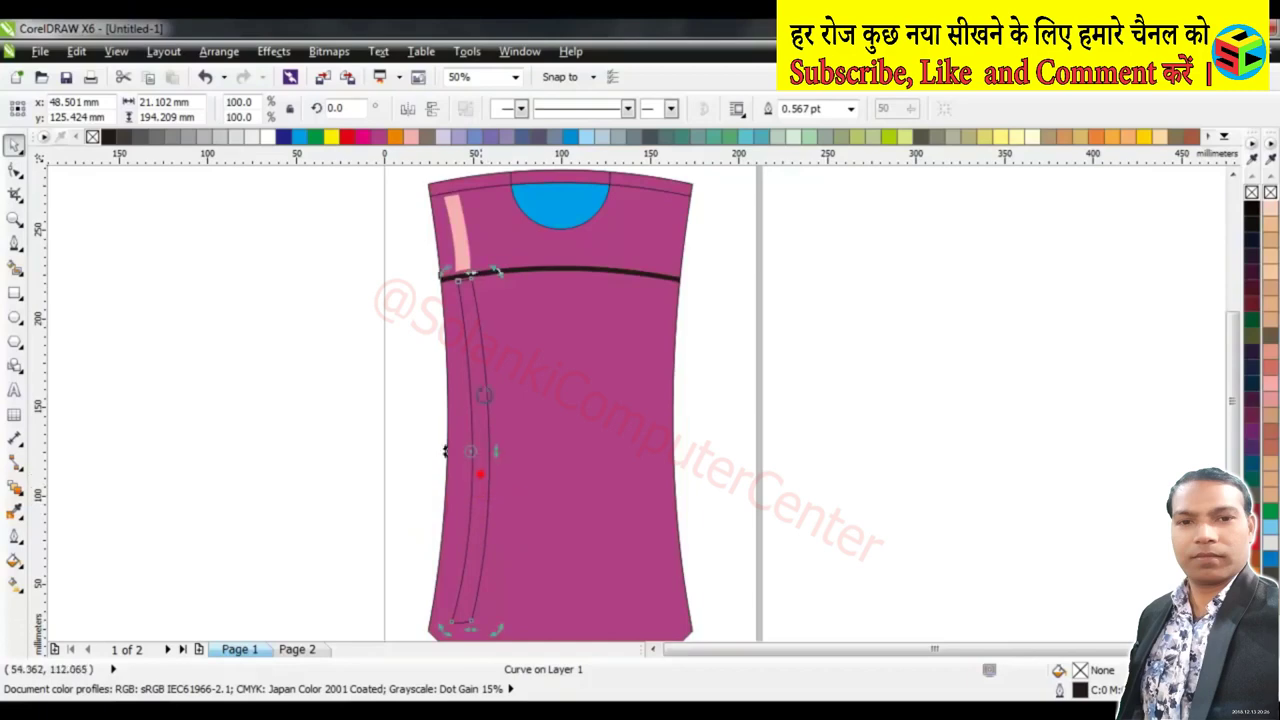
click(502, 279)
click(502, 279)
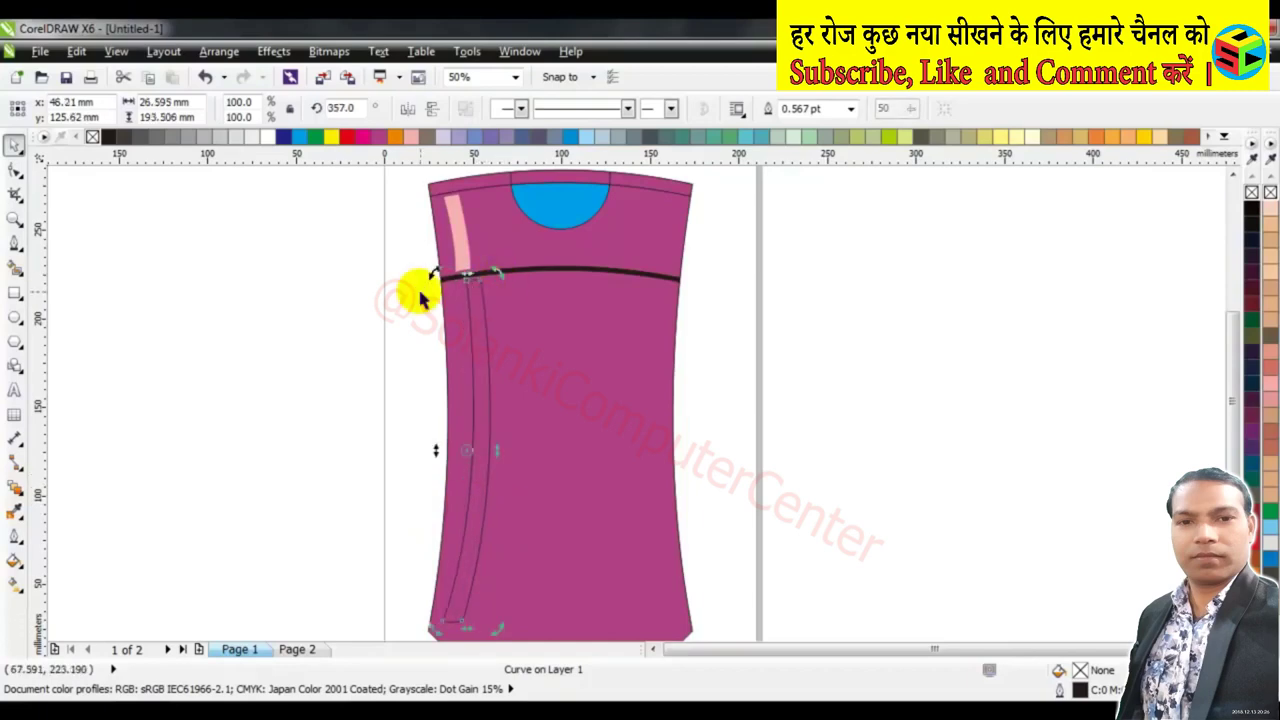
click(412, 138)
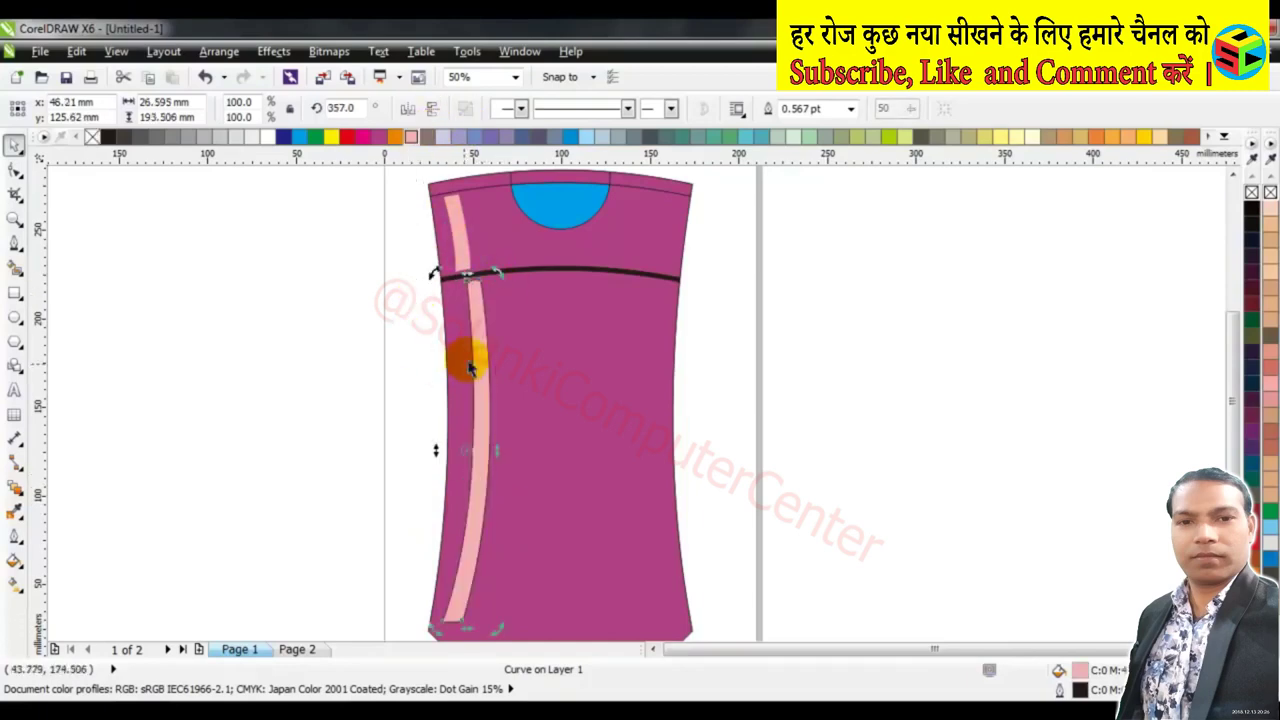
drag(430, 270, 410, 293)
click(410, 293)
Move the lower pink strip left and up under the dark band
click(481, 410)
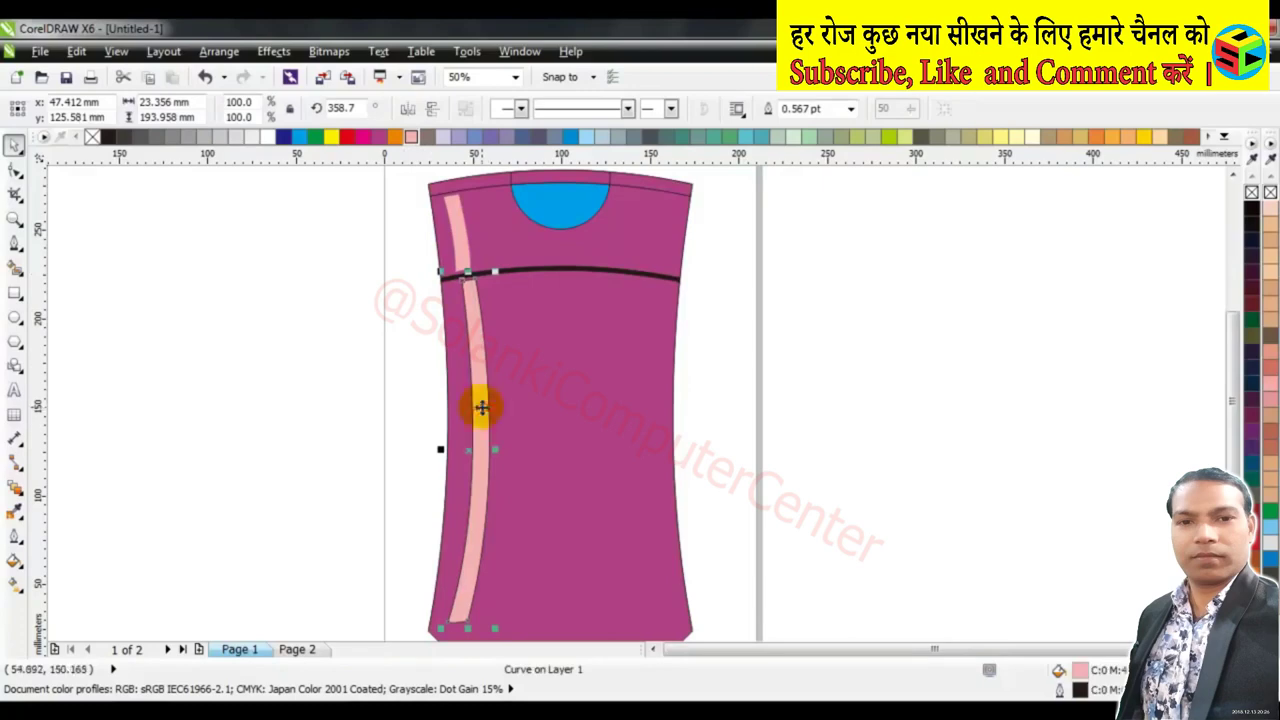
drag(481, 407, 462, 408)
click(424, 305)
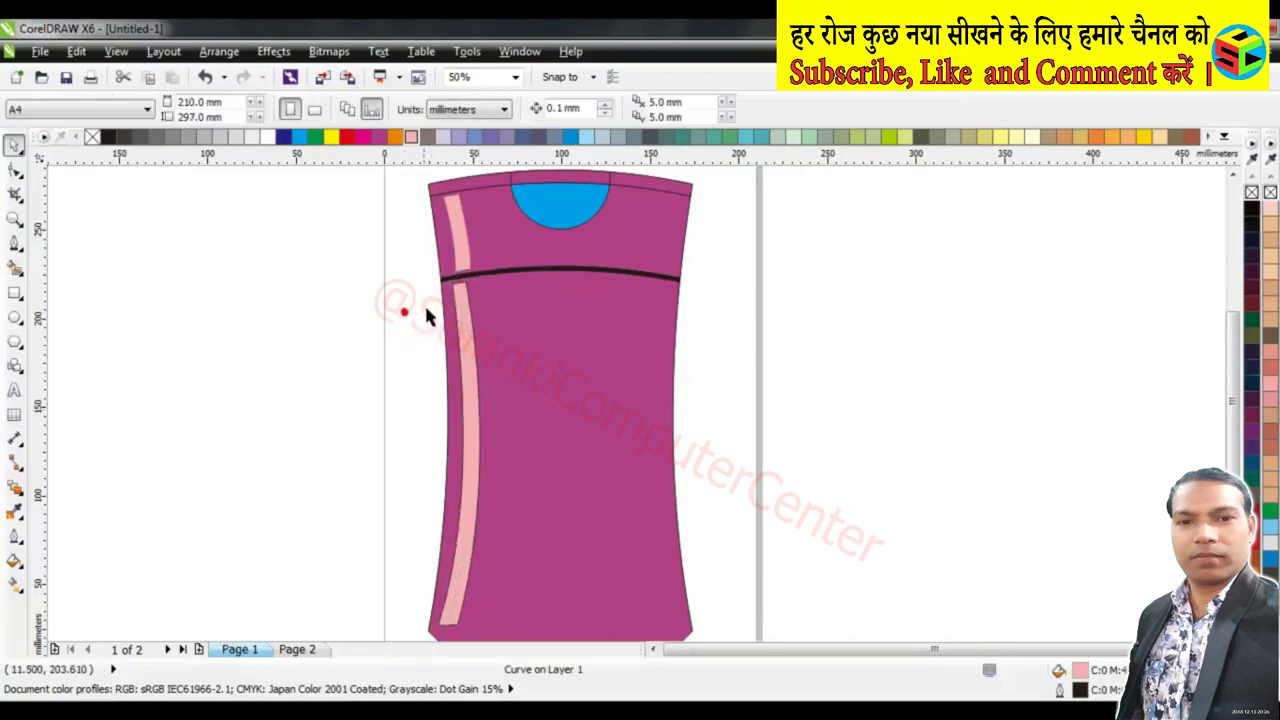
scroll(457, 257, up, 3)
click(435, 408)
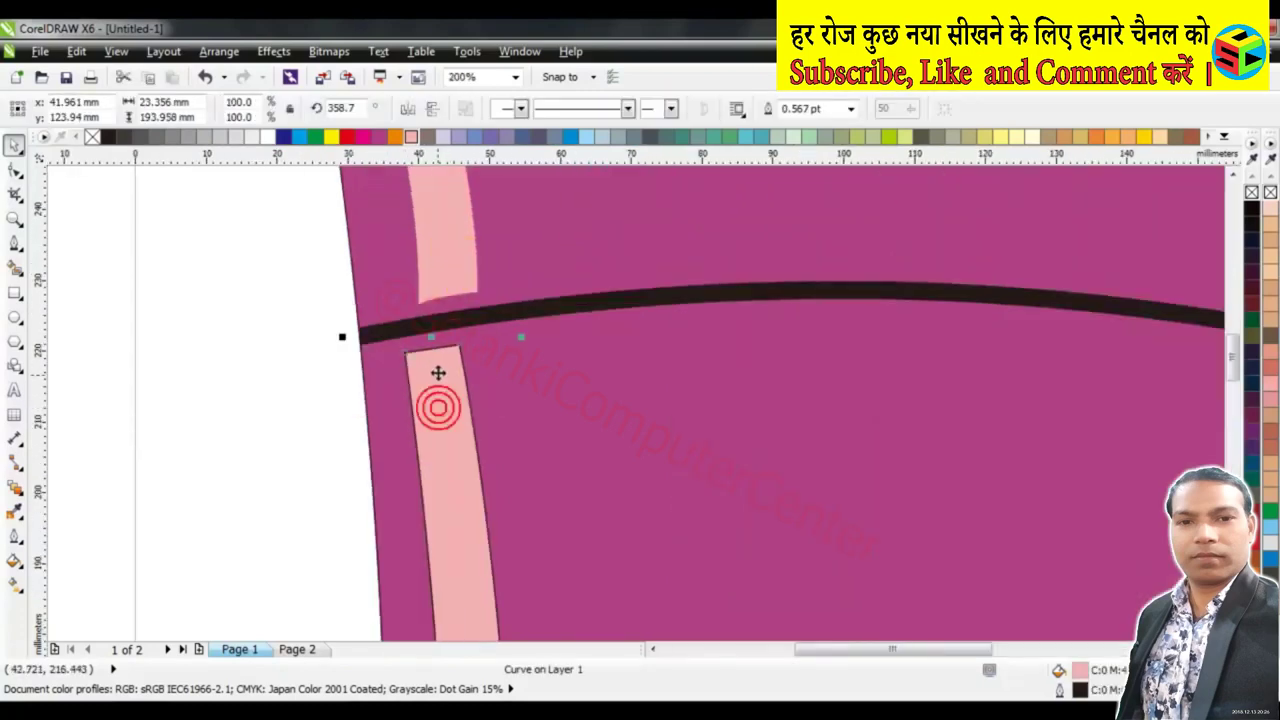
drag(443, 369, 452, 364)
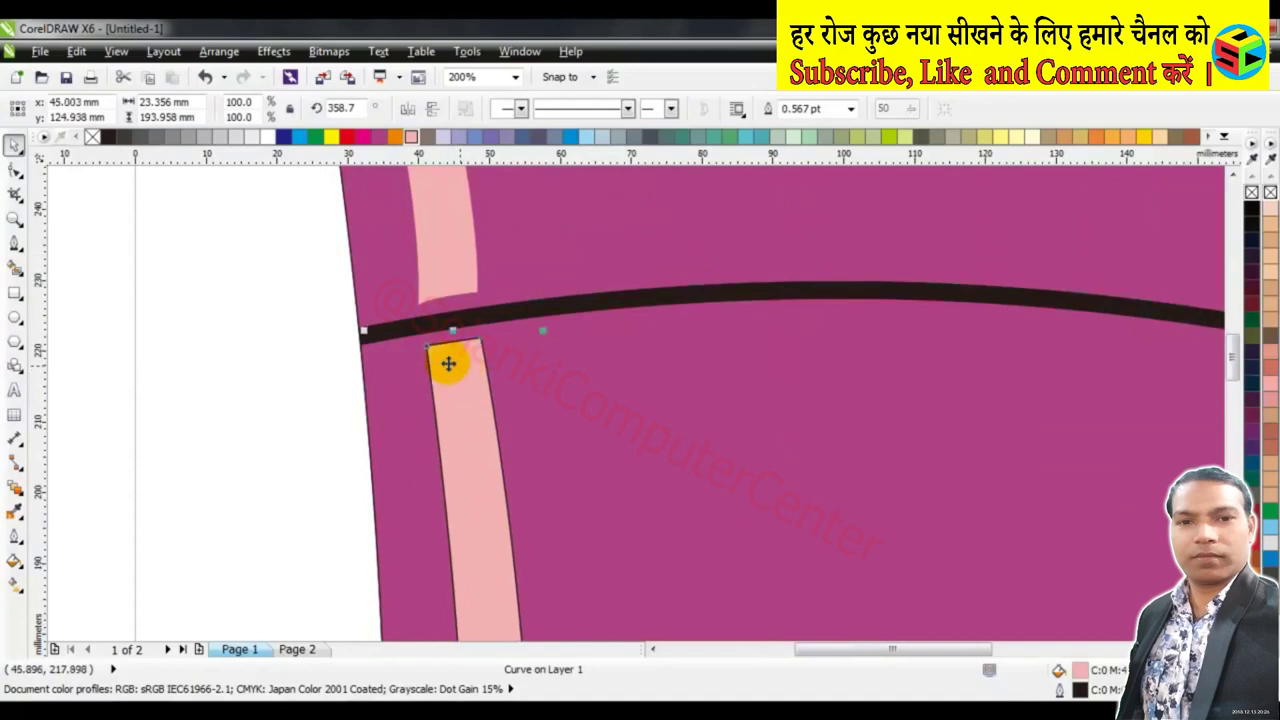
click(275, 348)
Nudge the upper pink highlight strip slightly left
click(447, 255)
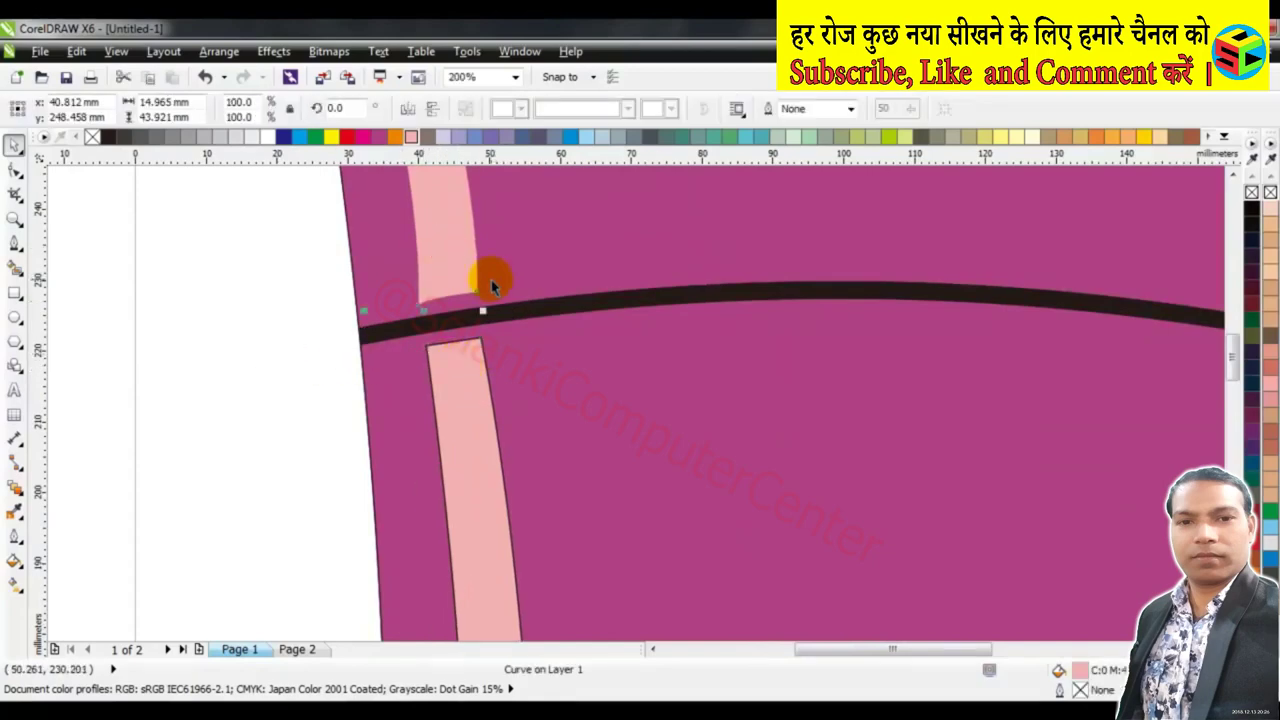
scroll(491, 280, down, 4)
scroll(484, 230, up, 1)
scroll(486, 234, up, 1)
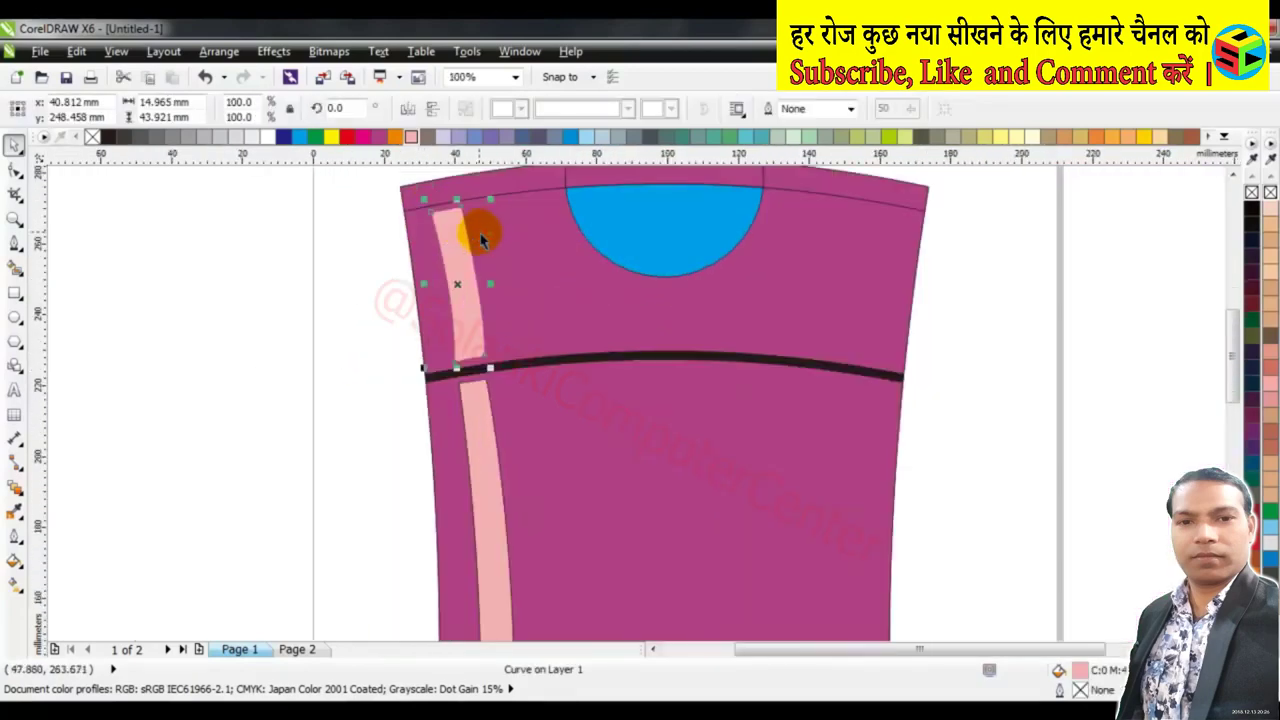
scroll(470, 252, up, 1)
click(467, 308)
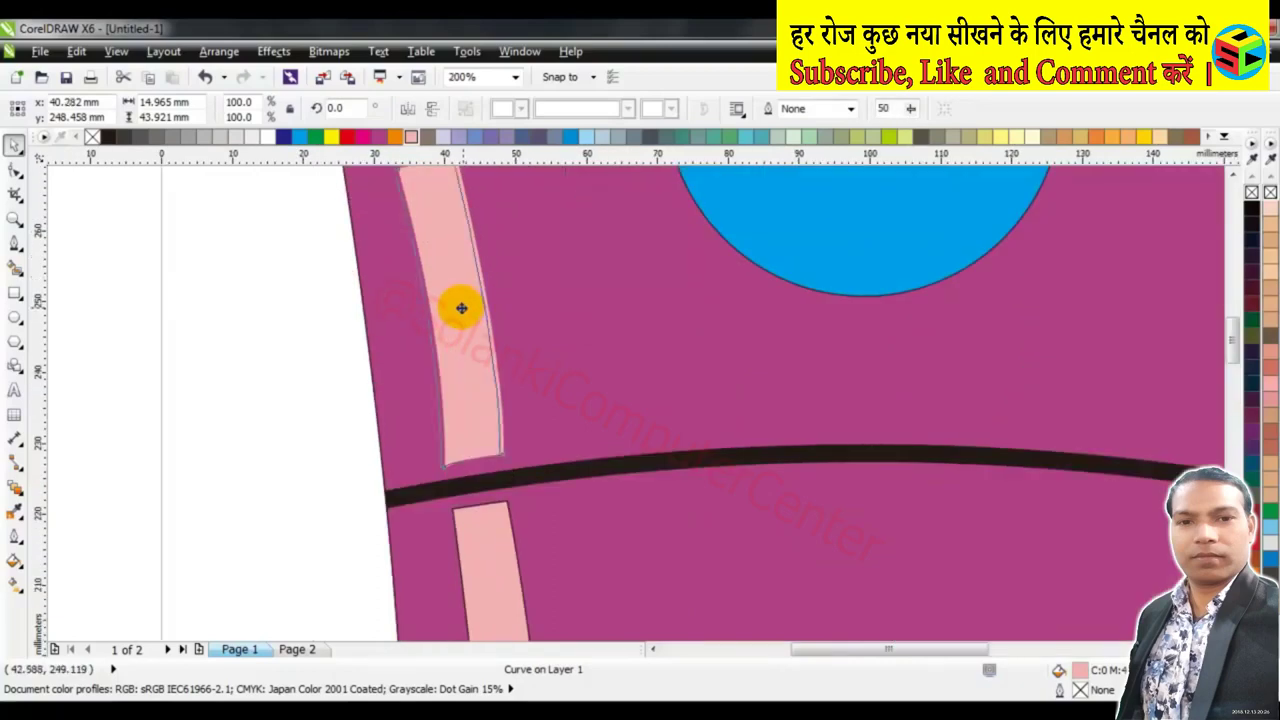
drag(461, 308, 466, 288)
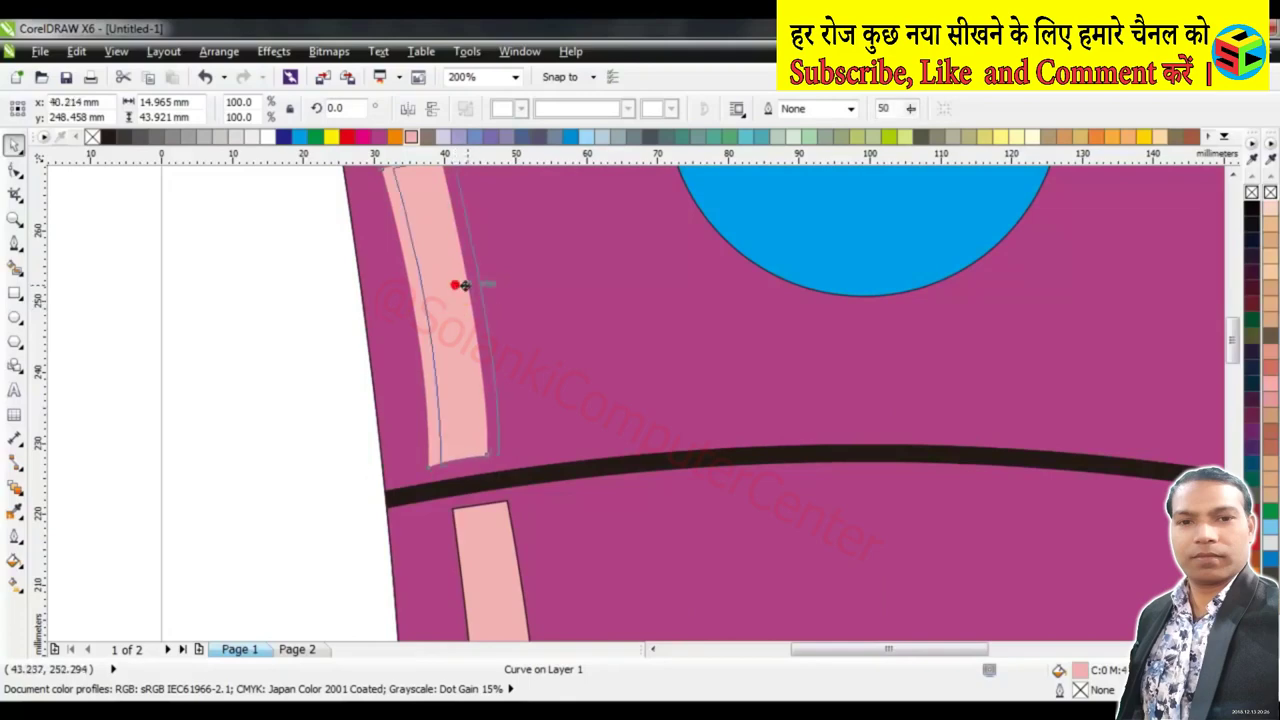
click(316, 316)
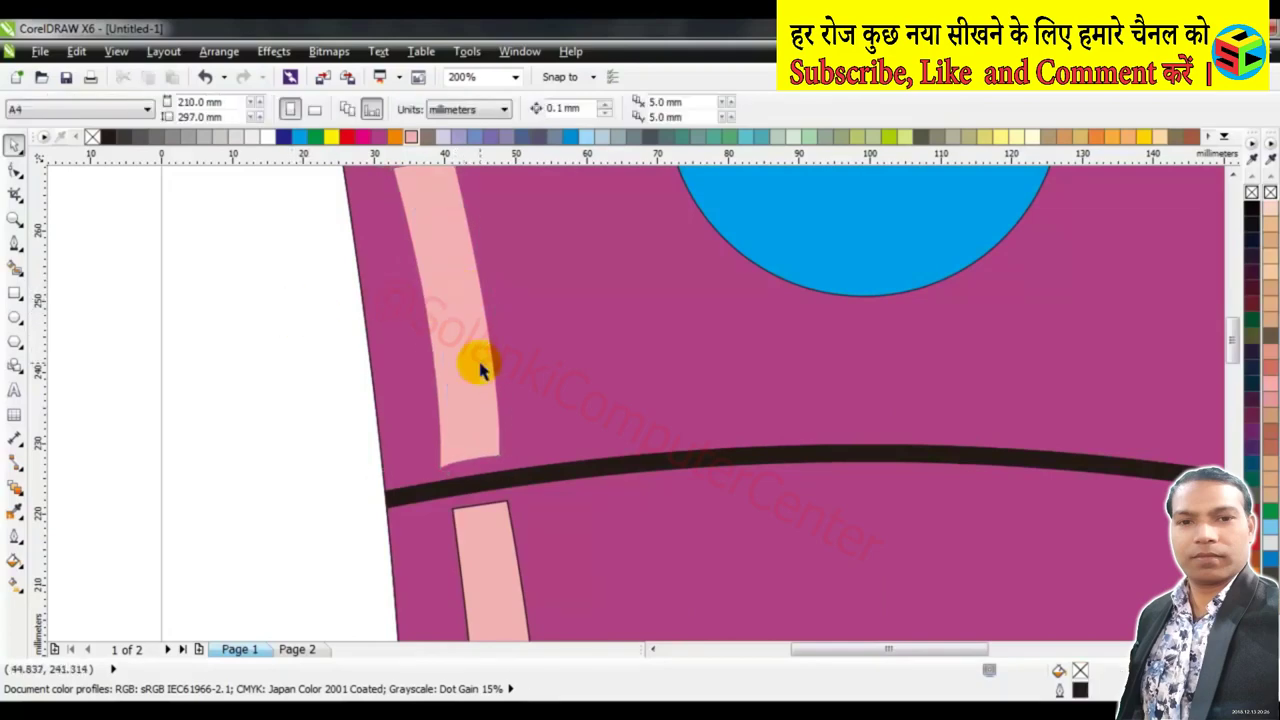
Remove the lower strip's outline and zoom to fit the whole bottle
click(475, 531)
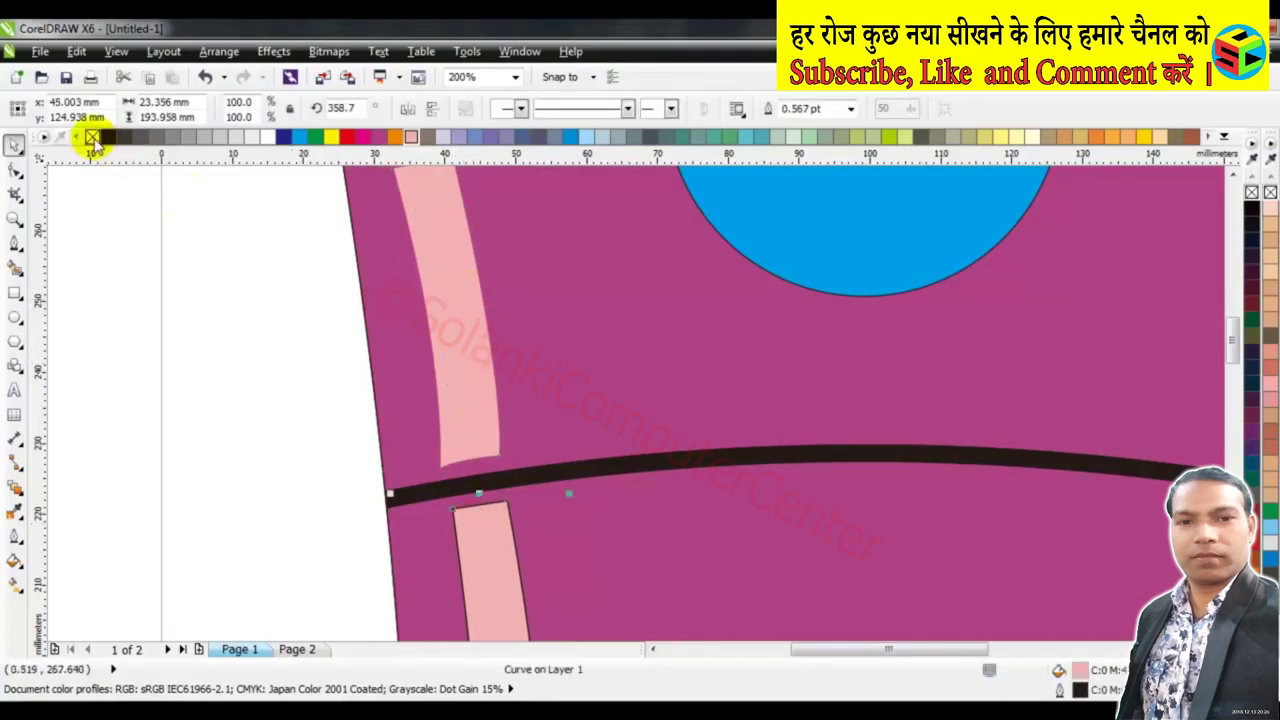
right_click(92, 136)
click(183, 274)
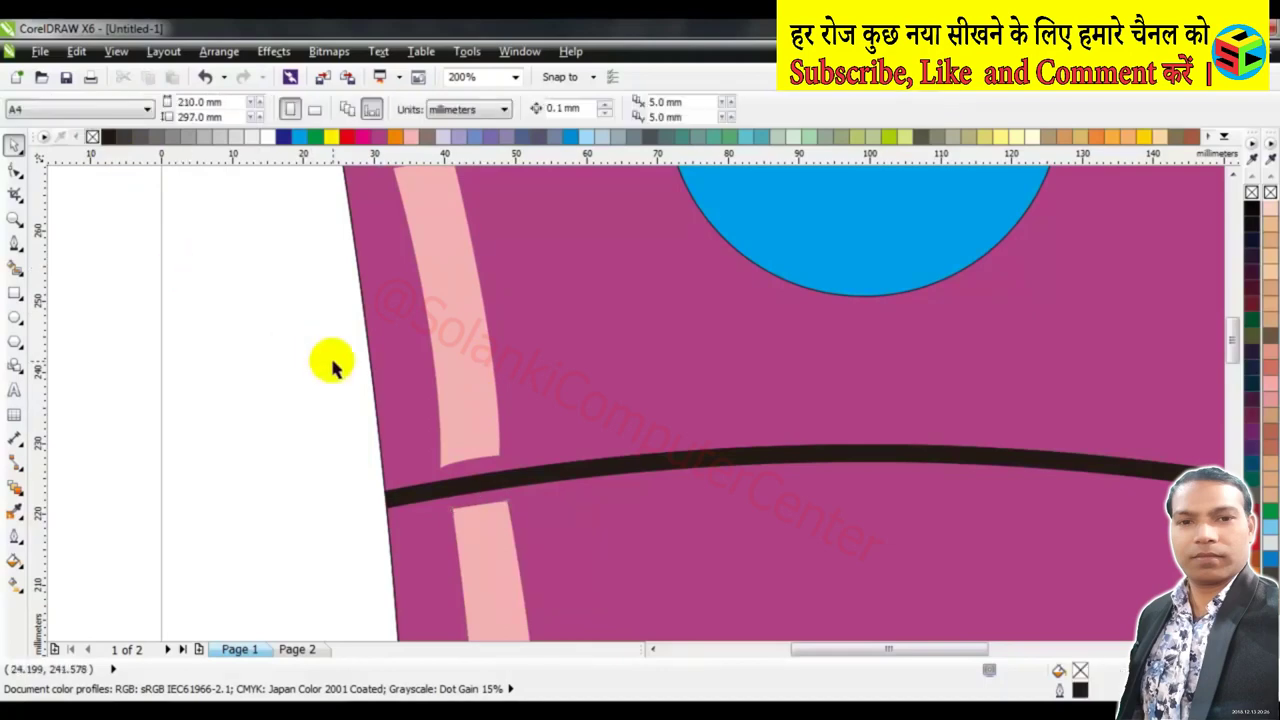
key(F4)
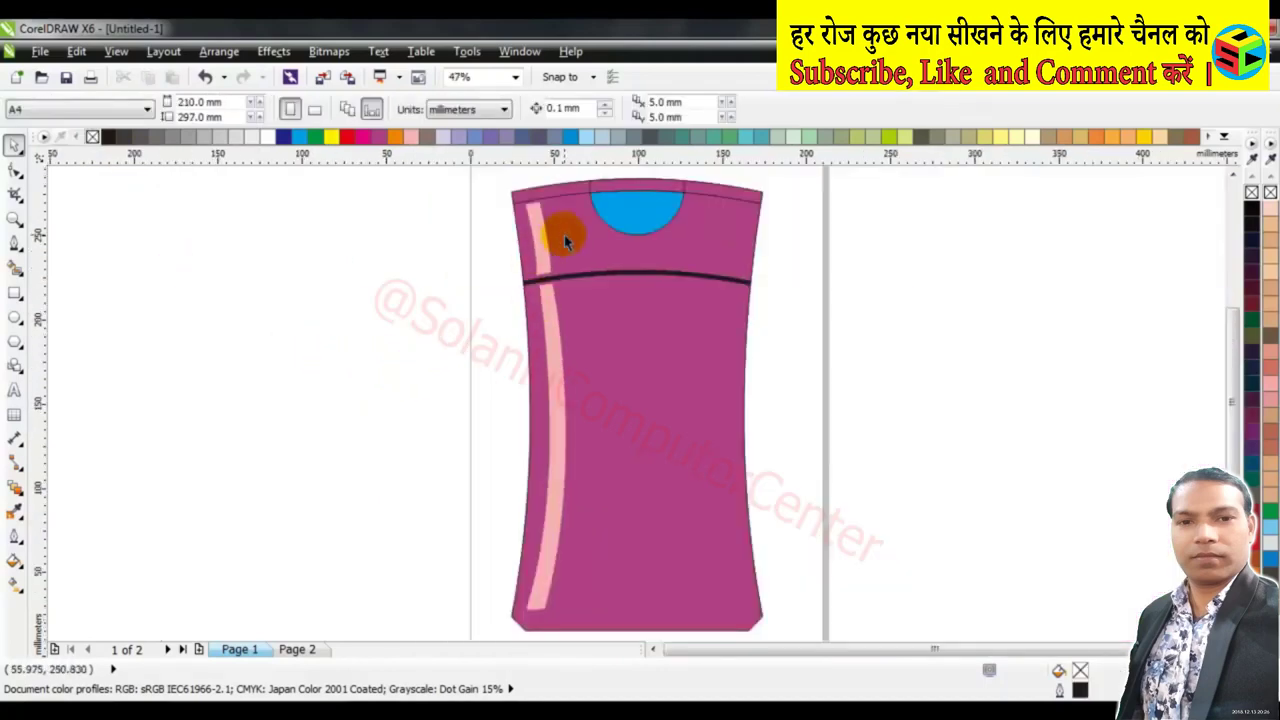
Convert the upper pink highlight strip to a bitmap
click(535, 225)
click(328, 51)
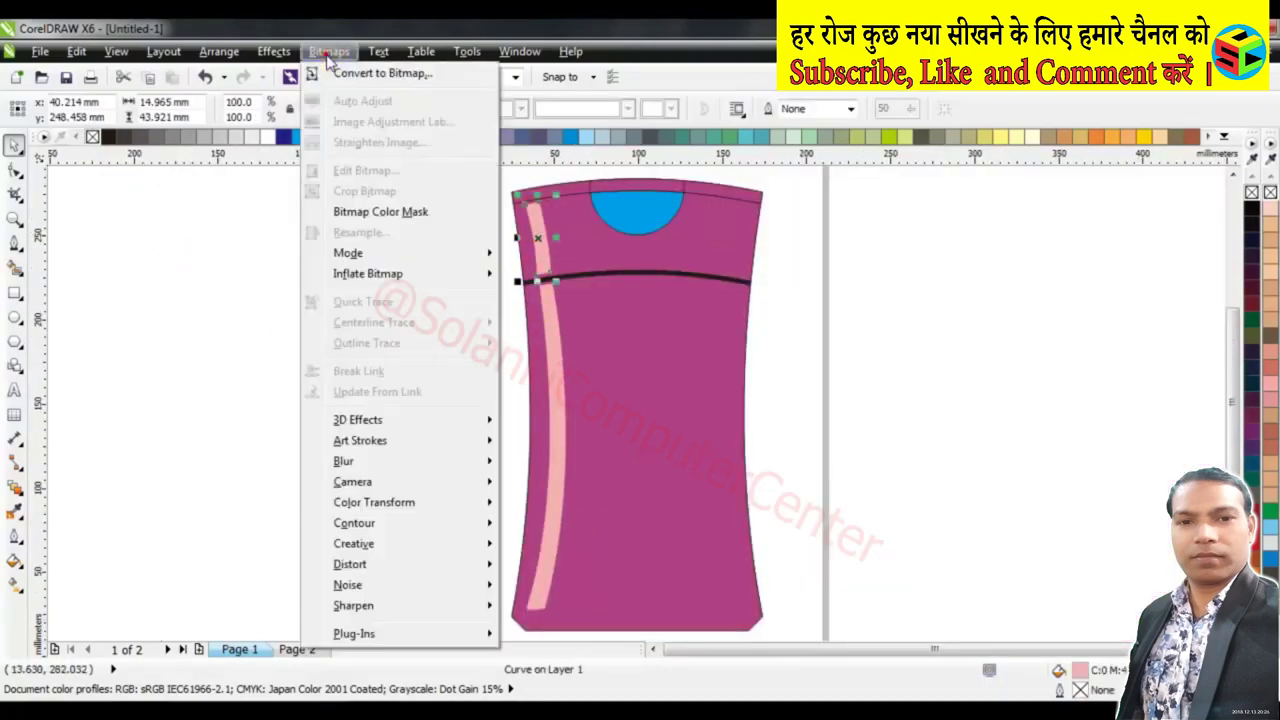
click(380, 73)
click(585, 474)
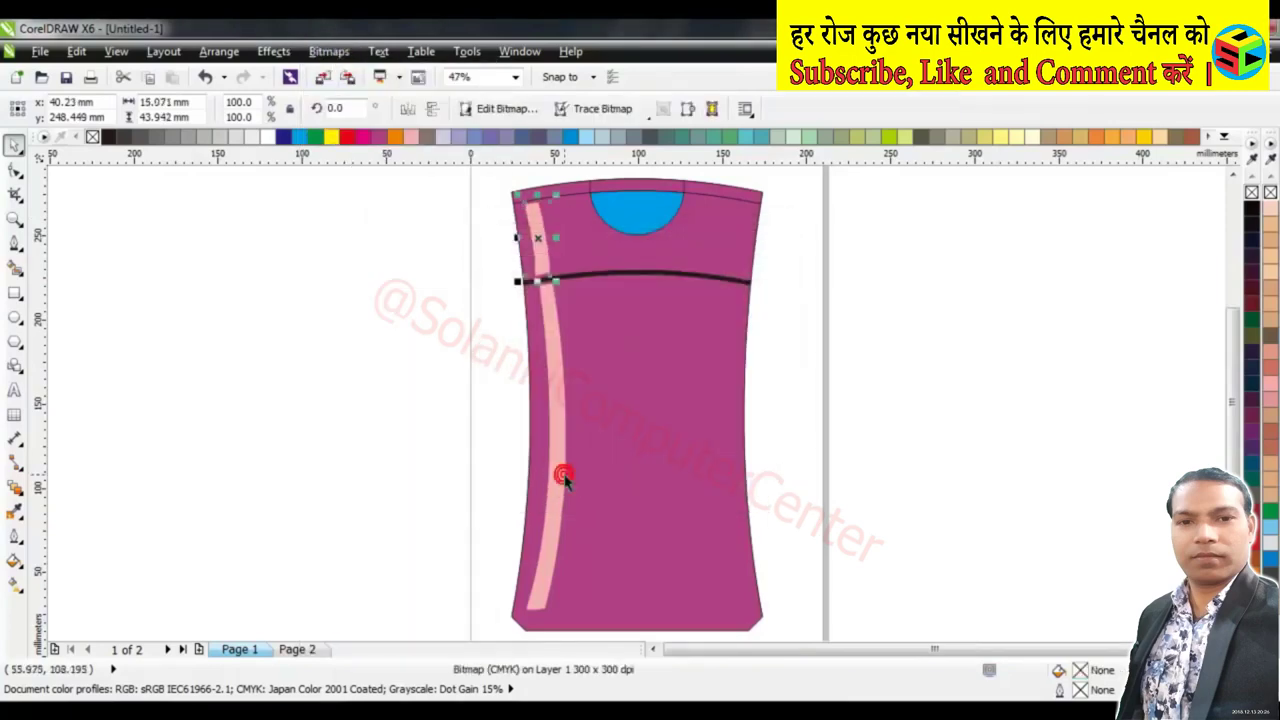
Apply a 49-pixel Gaussian Blur to the upper strip
click(328, 51)
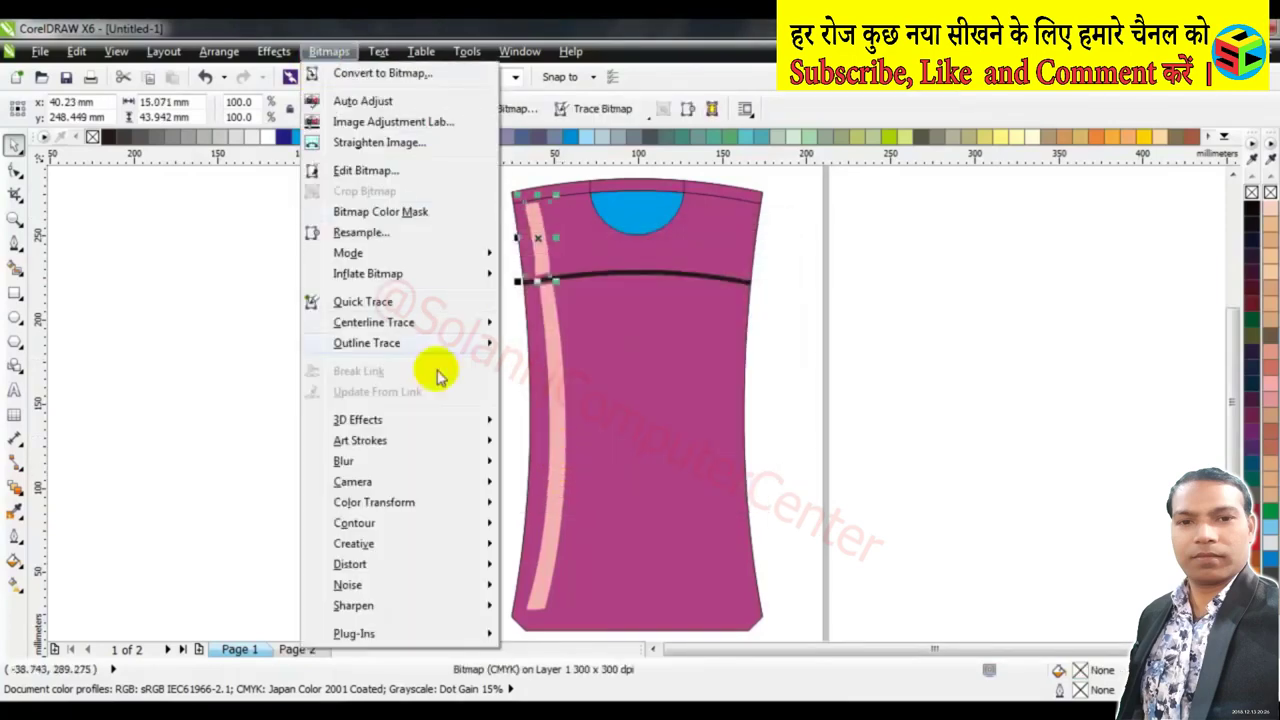
mouse_move(343, 461)
click(548, 481)
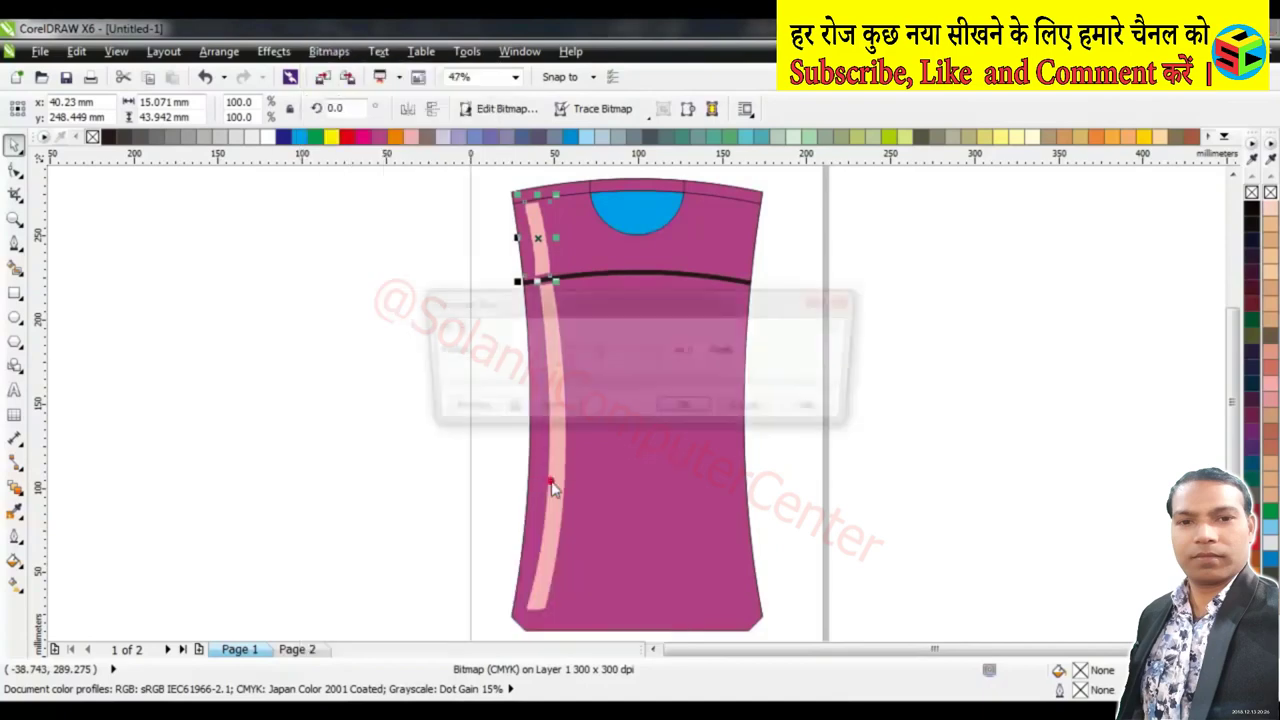
click(493, 411)
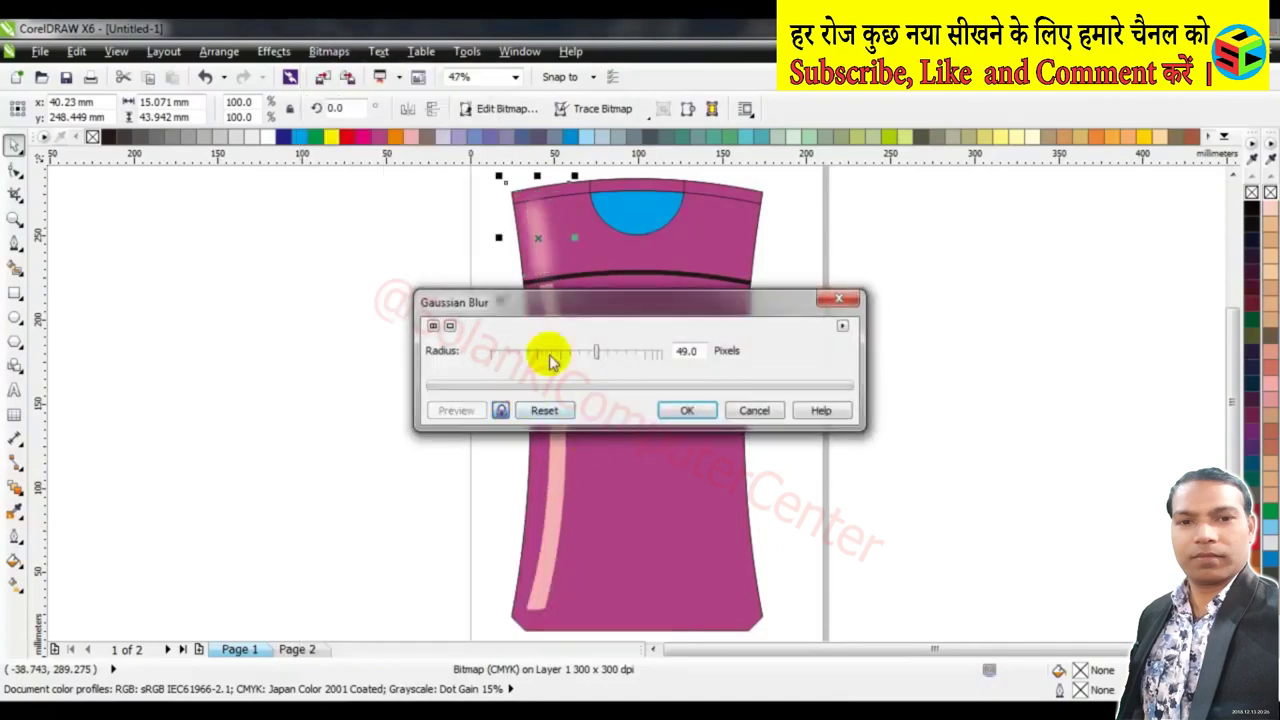
drag(610, 309, 855, 298)
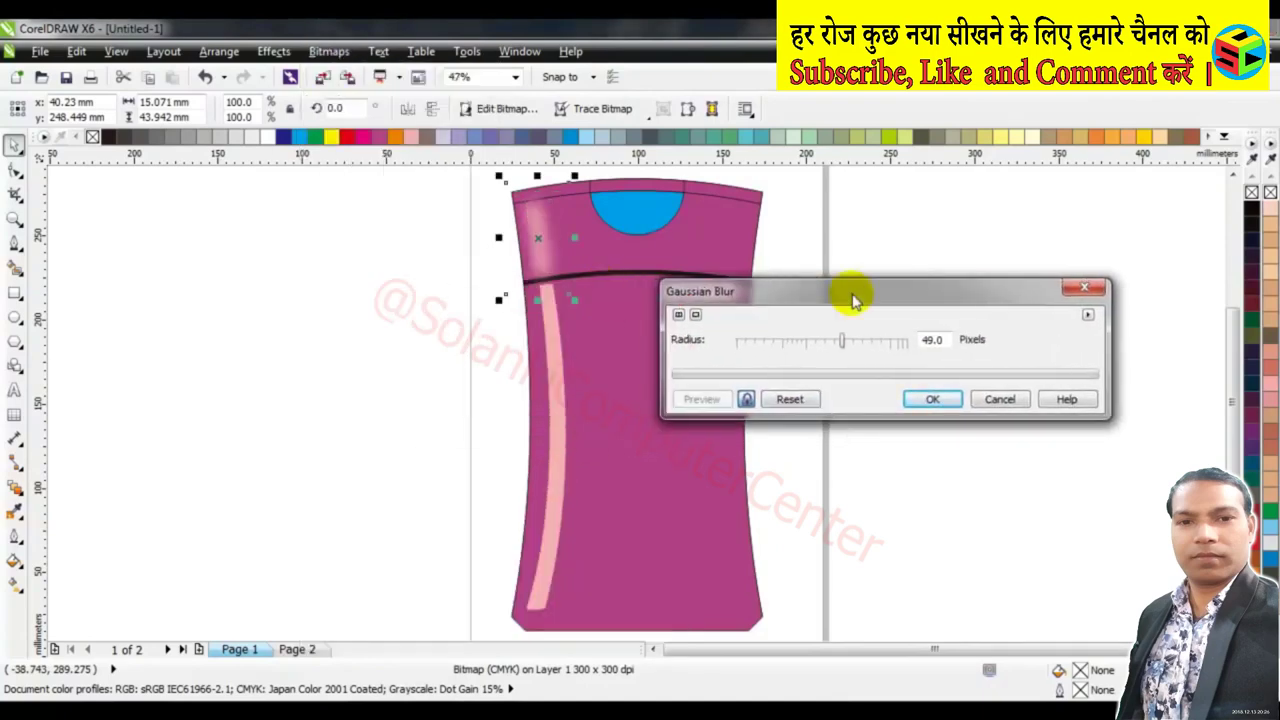
click(921, 400)
Convert the lower pink highlight strip to a bitmap
click(836, 345)
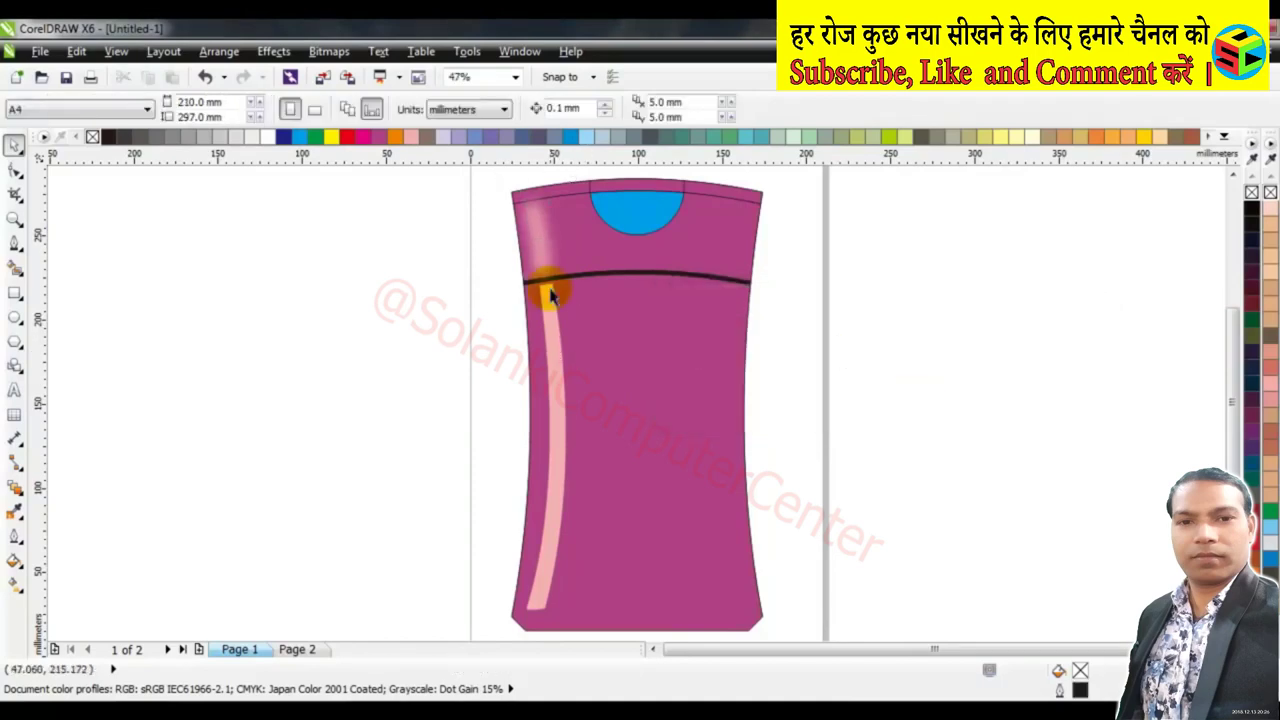
click(553, 332)
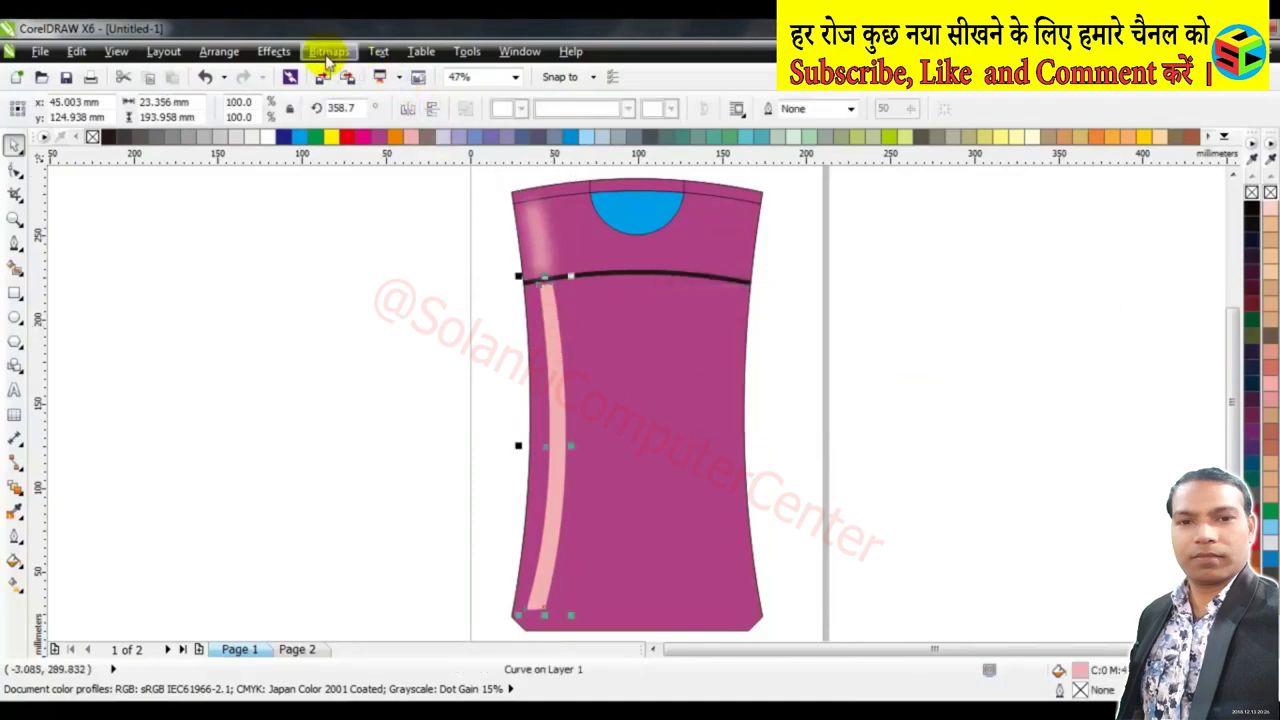
click(327, 52)
click(340, 76)
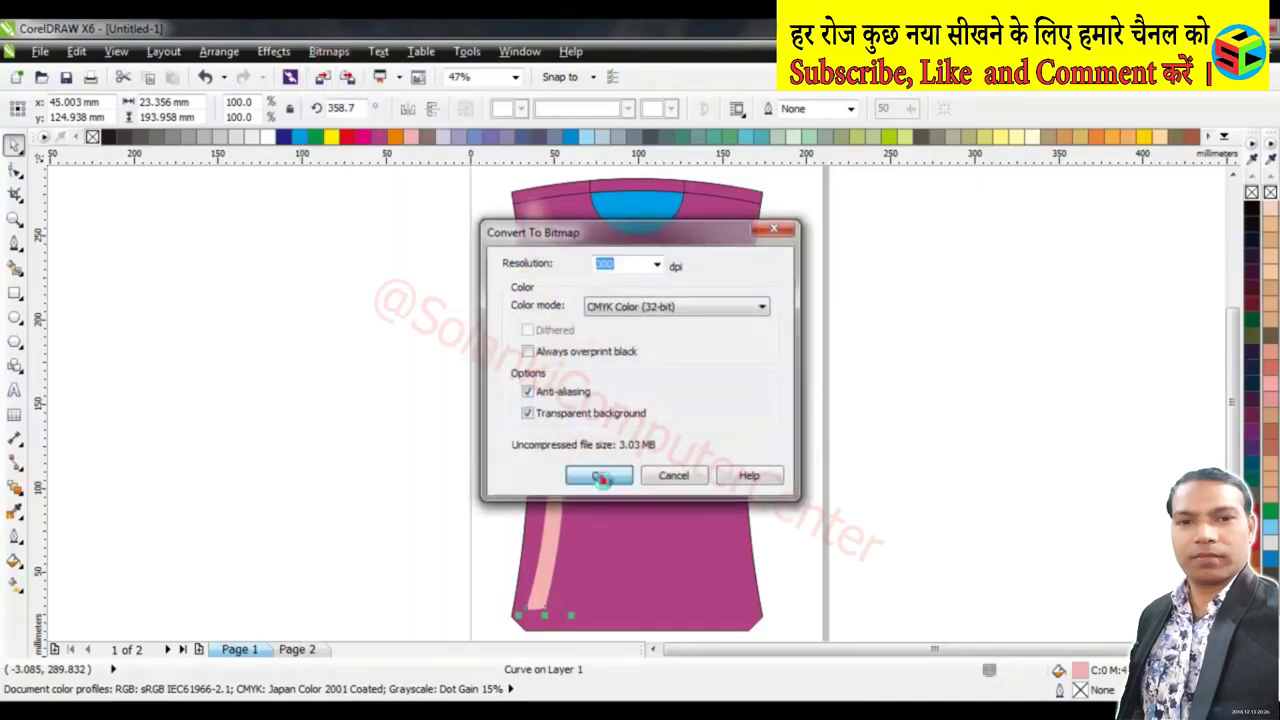
click(598, 475)
Blur the lower strip with a 49-pixel Gaussian Blur
click(328, 51)
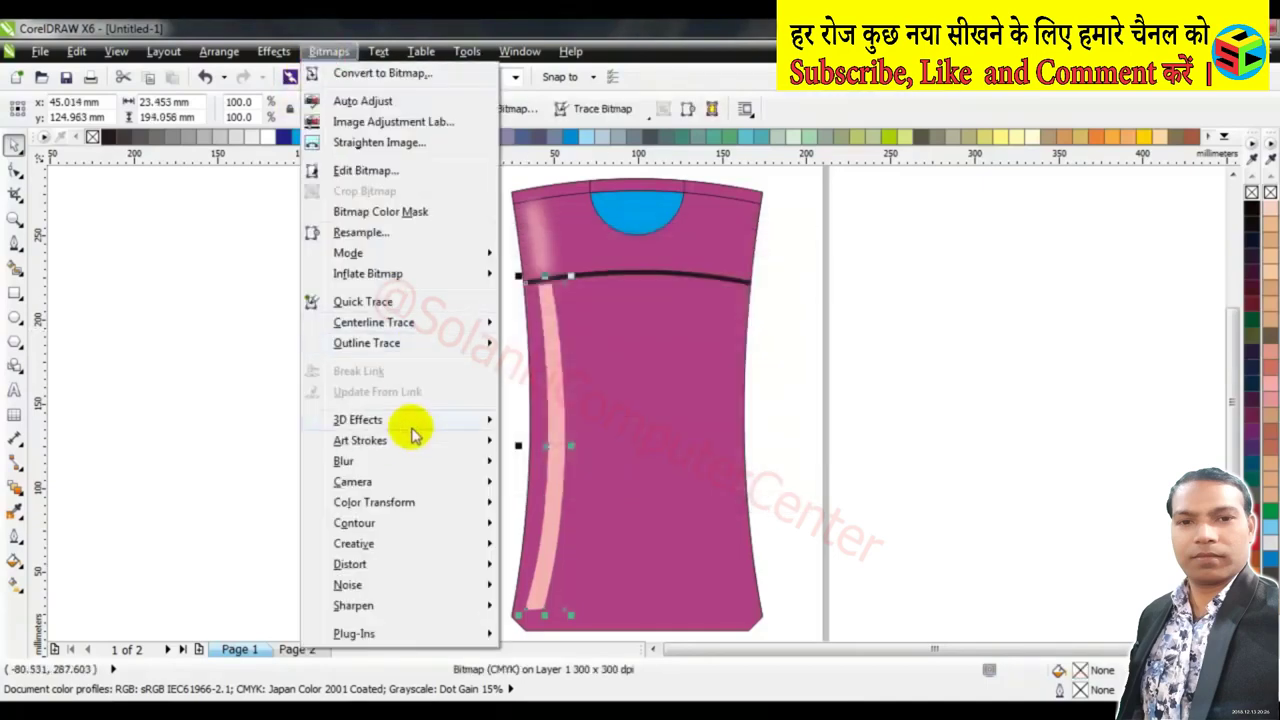
click(418, 462)
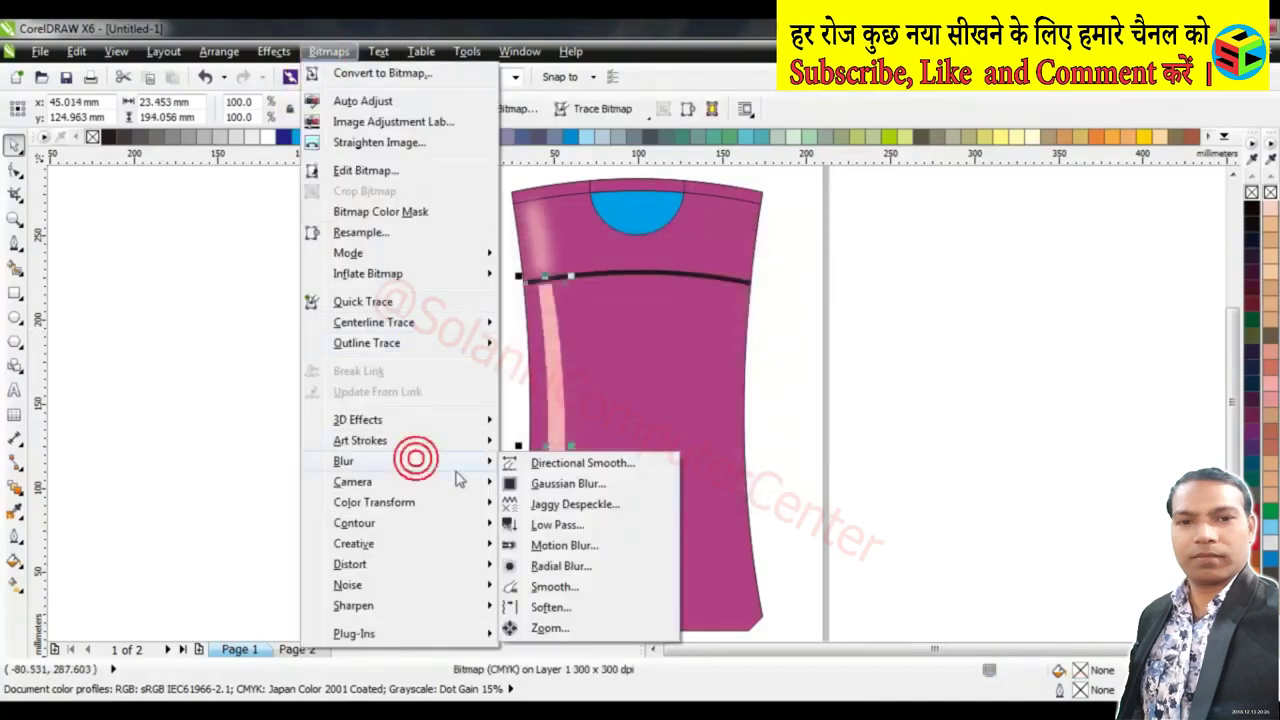
click(565, 484)
drag(586, 292, 871, 292)
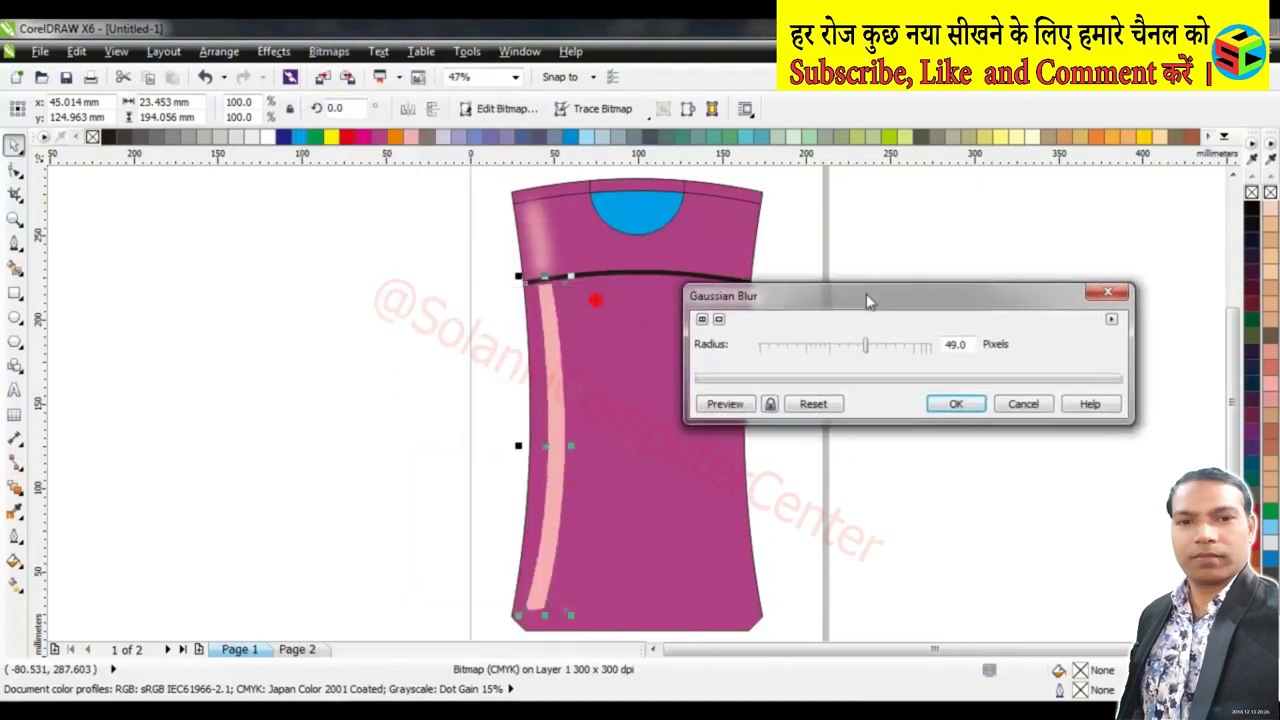
click(772, 404)
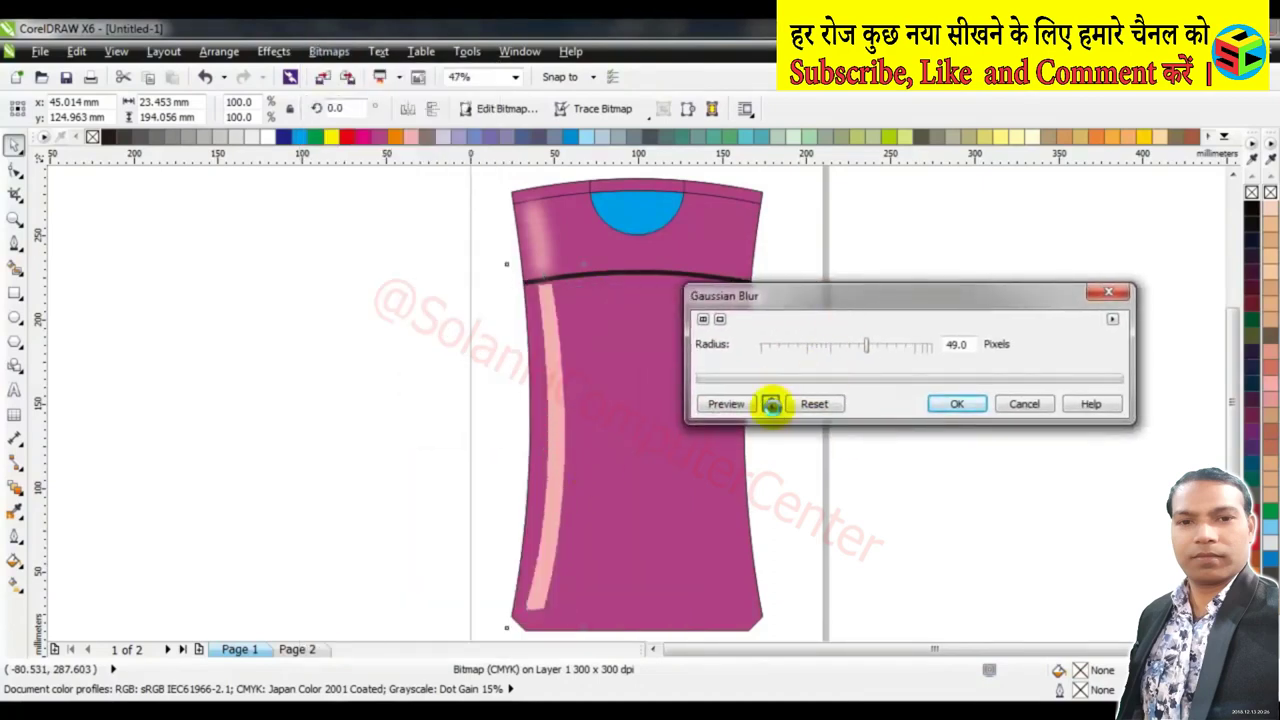
click(772, 404)
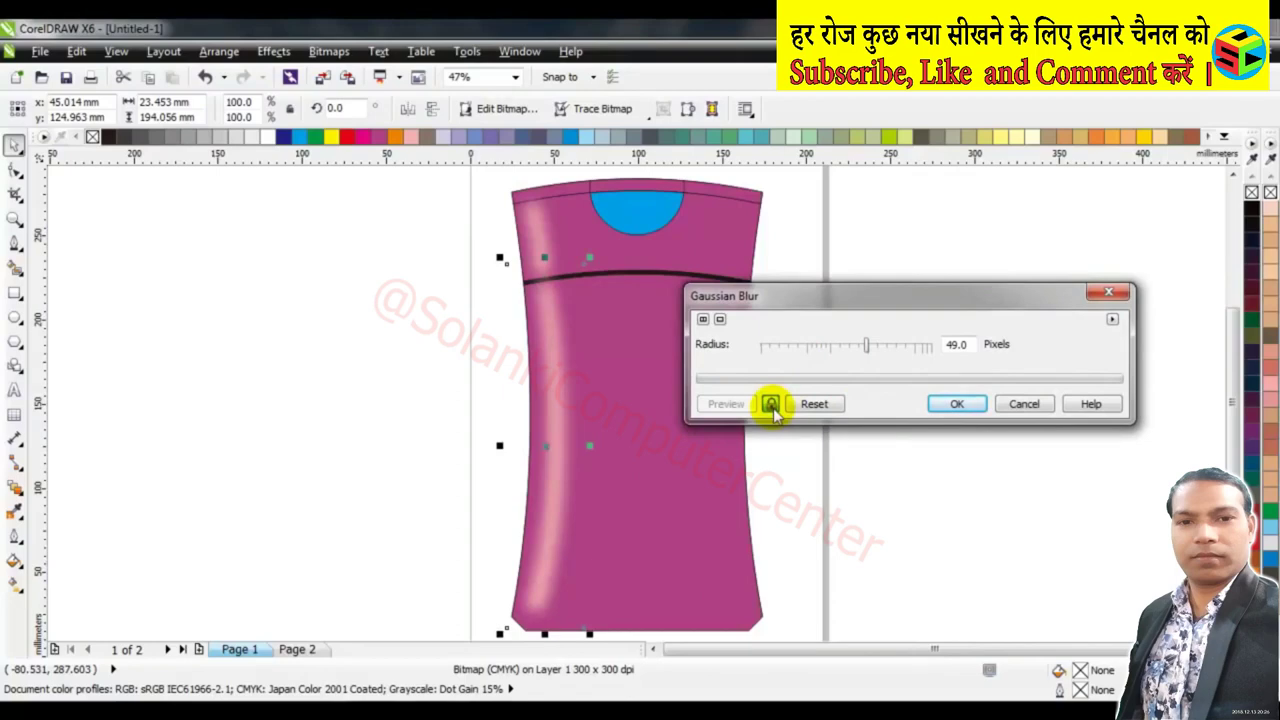
click(955, 403)
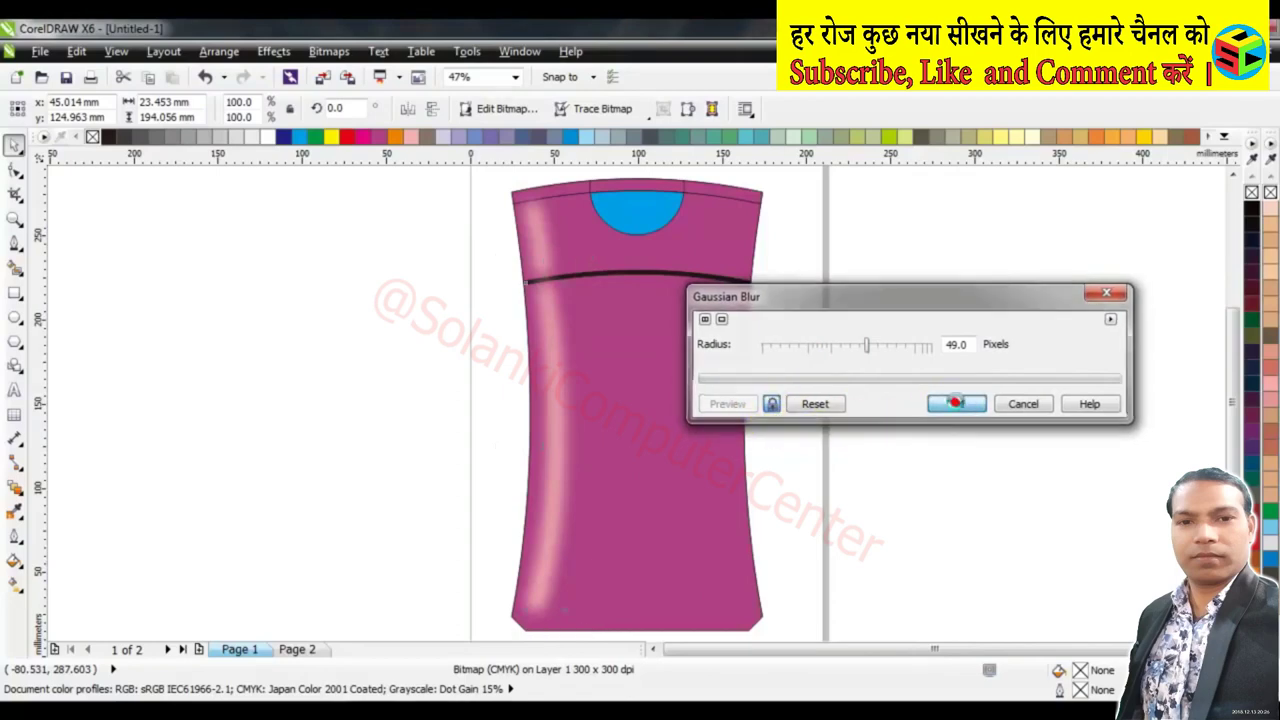
click(537, 236)
PowerClip the upper blurred highlight inside the bottle's top band
right_click(539, 236)
click(565, 31)
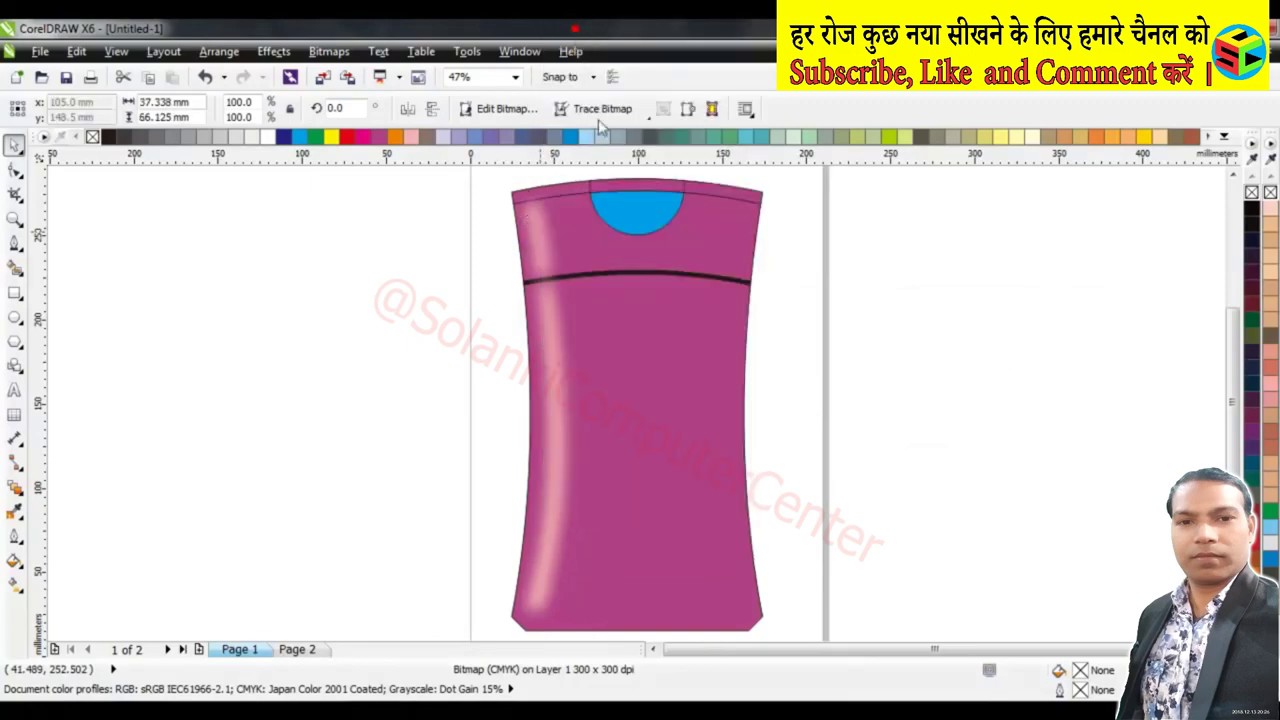
click(610, 244)
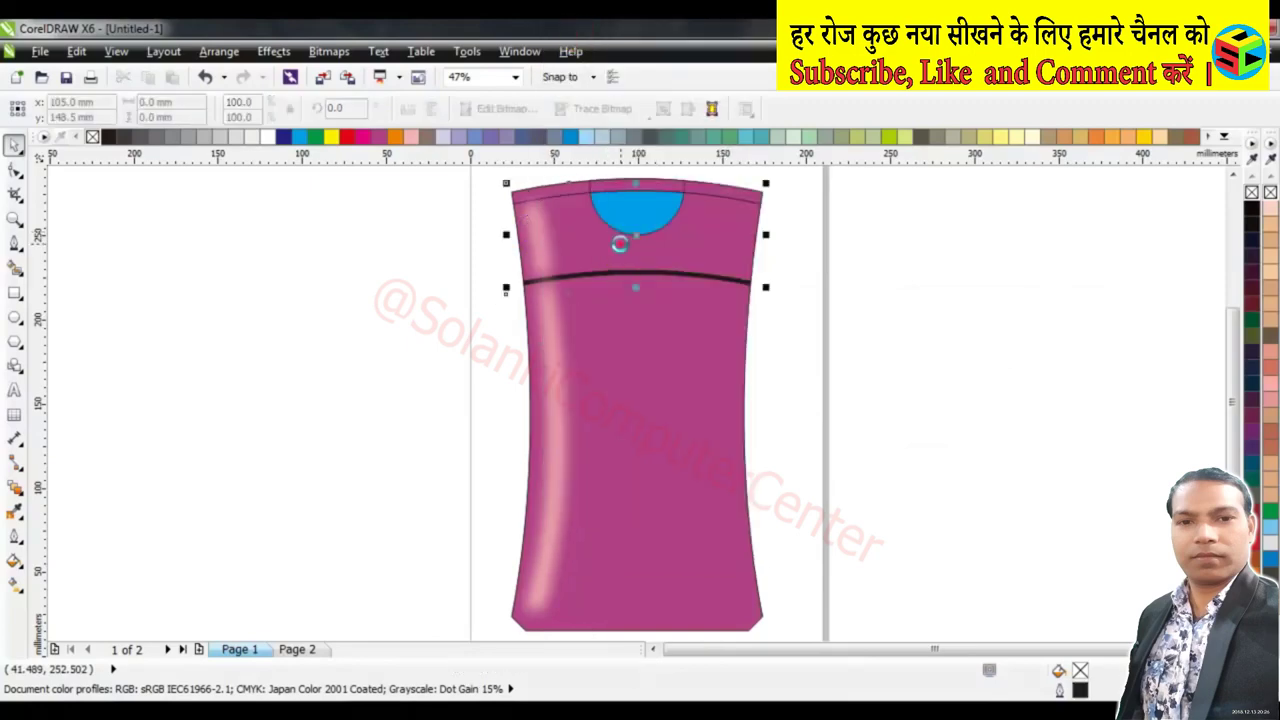
click(503, 318)
PowerClip the lower blurred highlight inside the bottle body
click(555, 358)
right_click(553, 356)
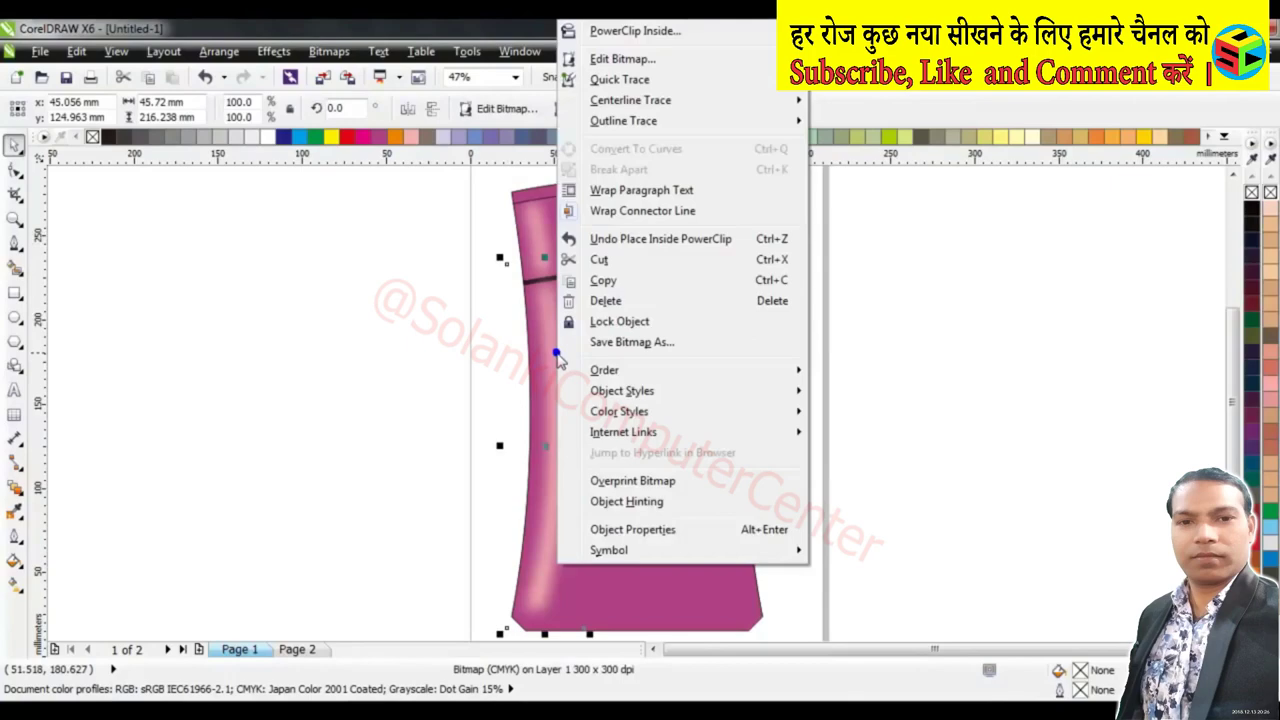
click(600, 28)
click(640, 366)
click(835, 343)
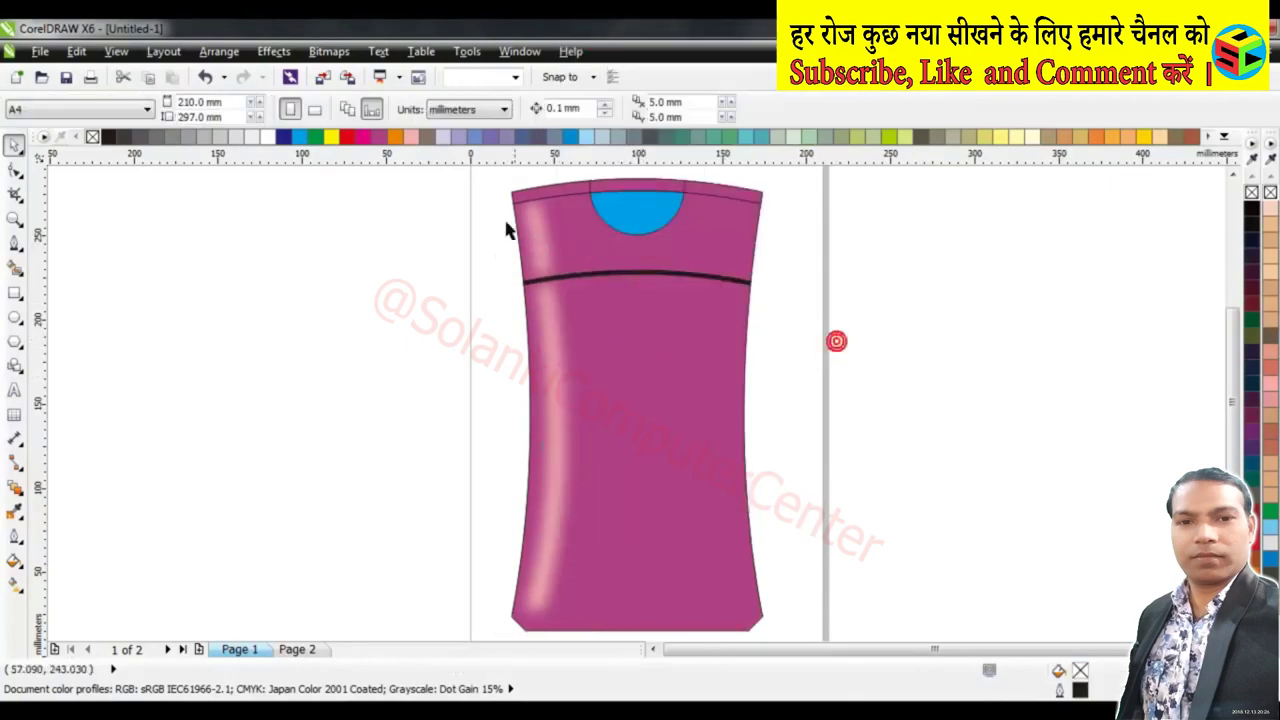
Open the top band's PowerClip contents for editing
click(553, 237)
right_click(566, 234)
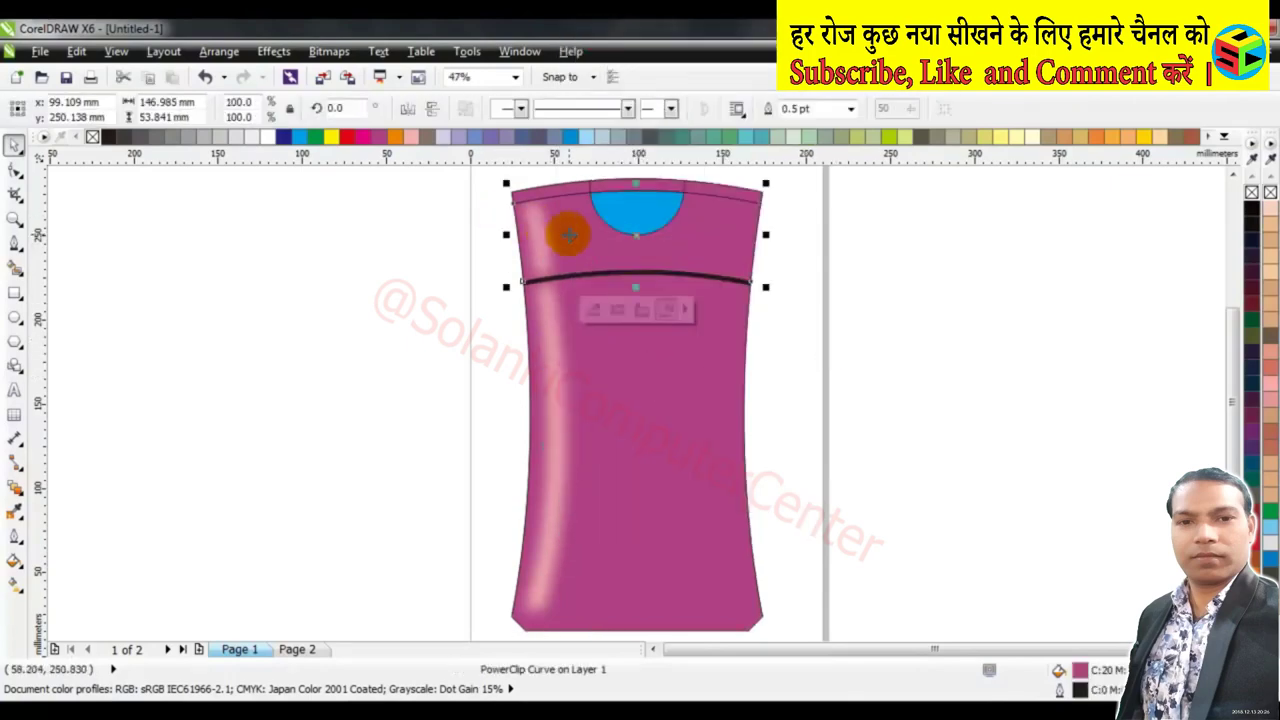
click(625, 100)
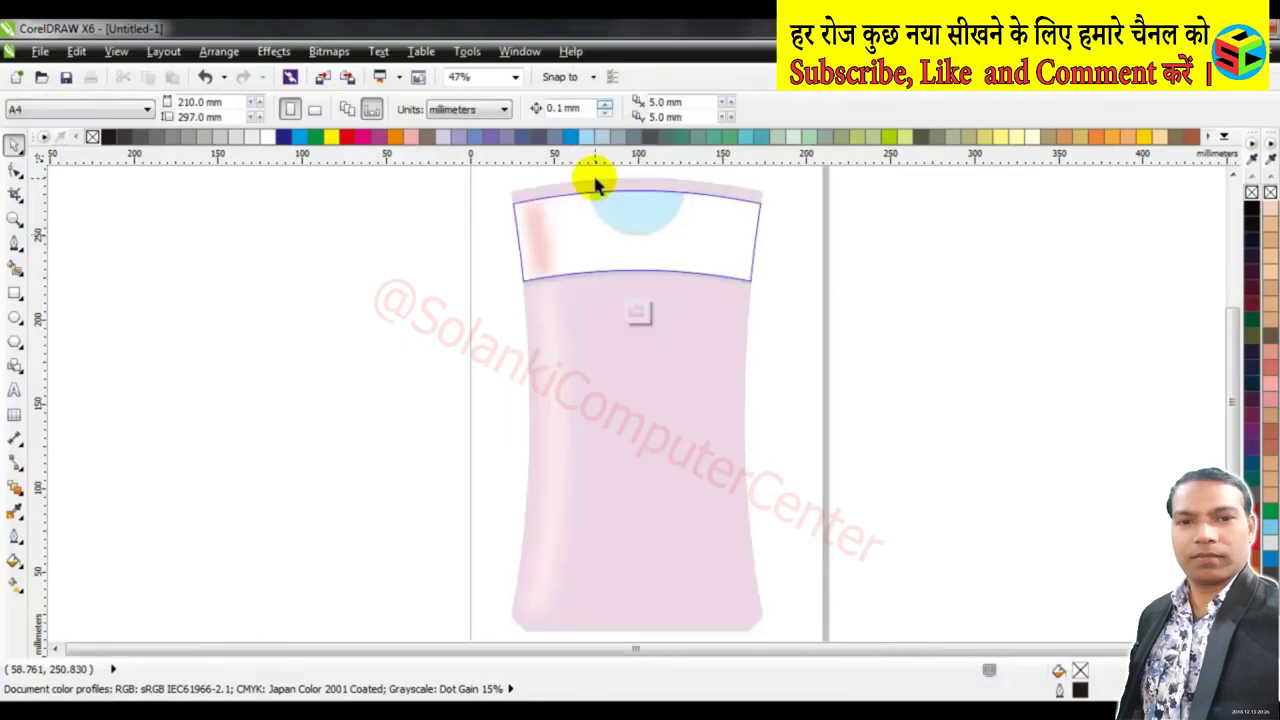
Add a mirrored copy of the upper highlight on the top band's right side
scroll(593, 181, up, 2)
drag(480, 280, 862, 312)
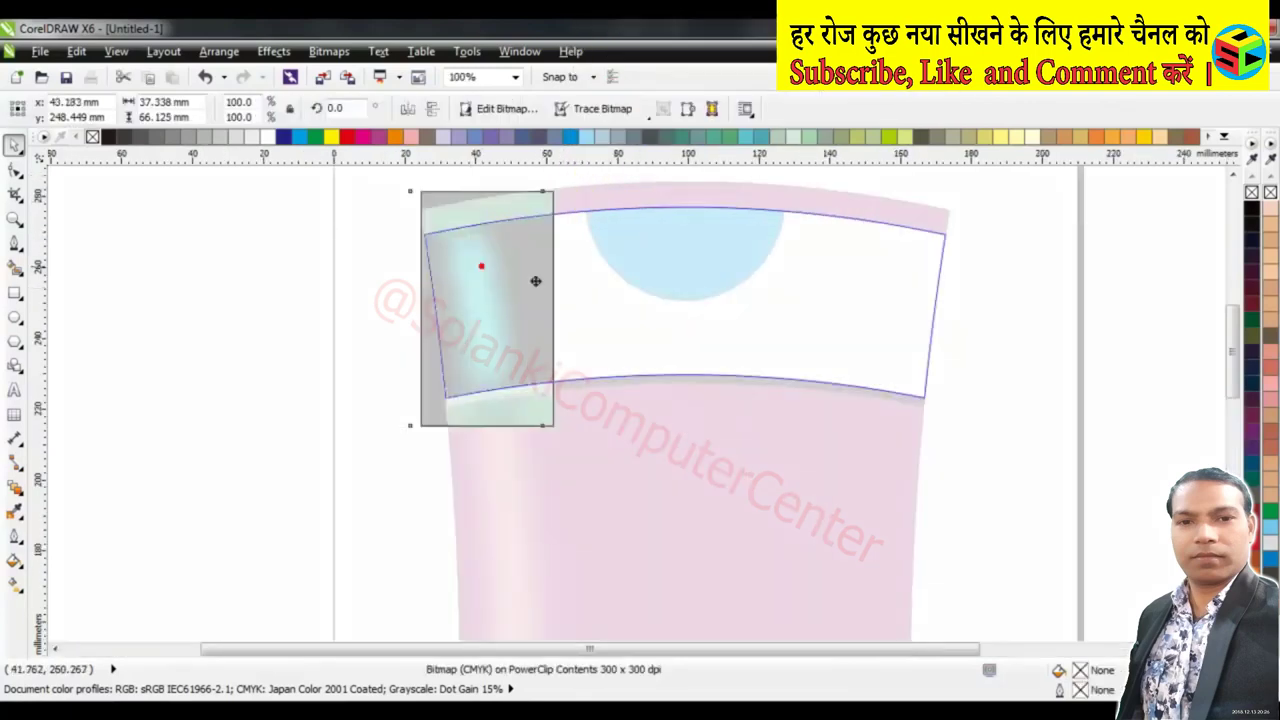
click(407, 108)
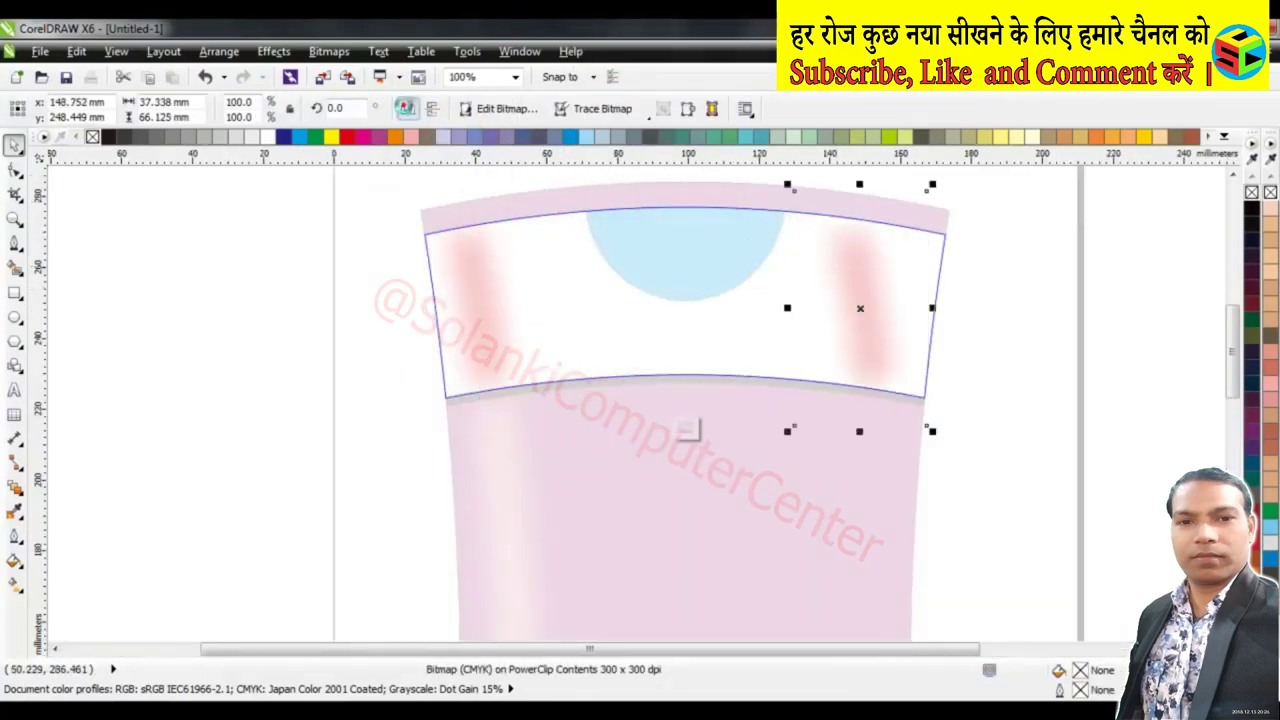
drag(857, 277, 896, 283)
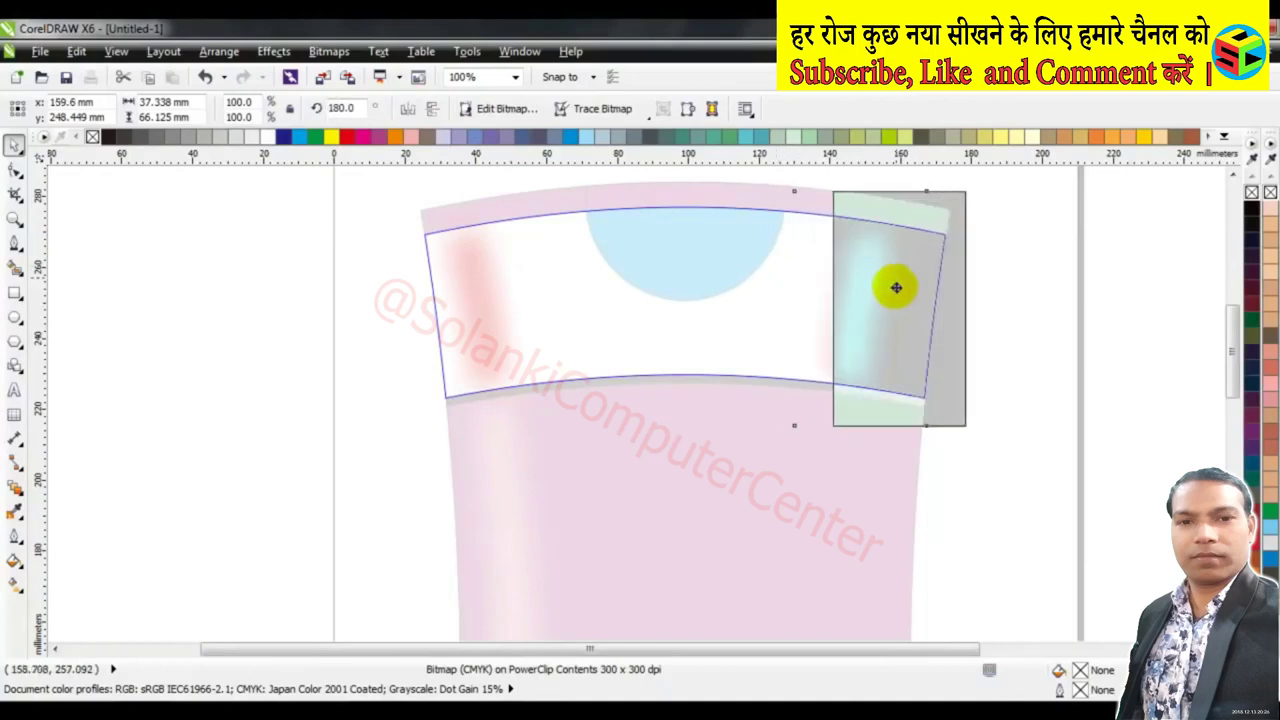
click(686, 428)
Inside the body PowerClip, add a mirrored copy of the left stripe on the right
right_click(672, 468)
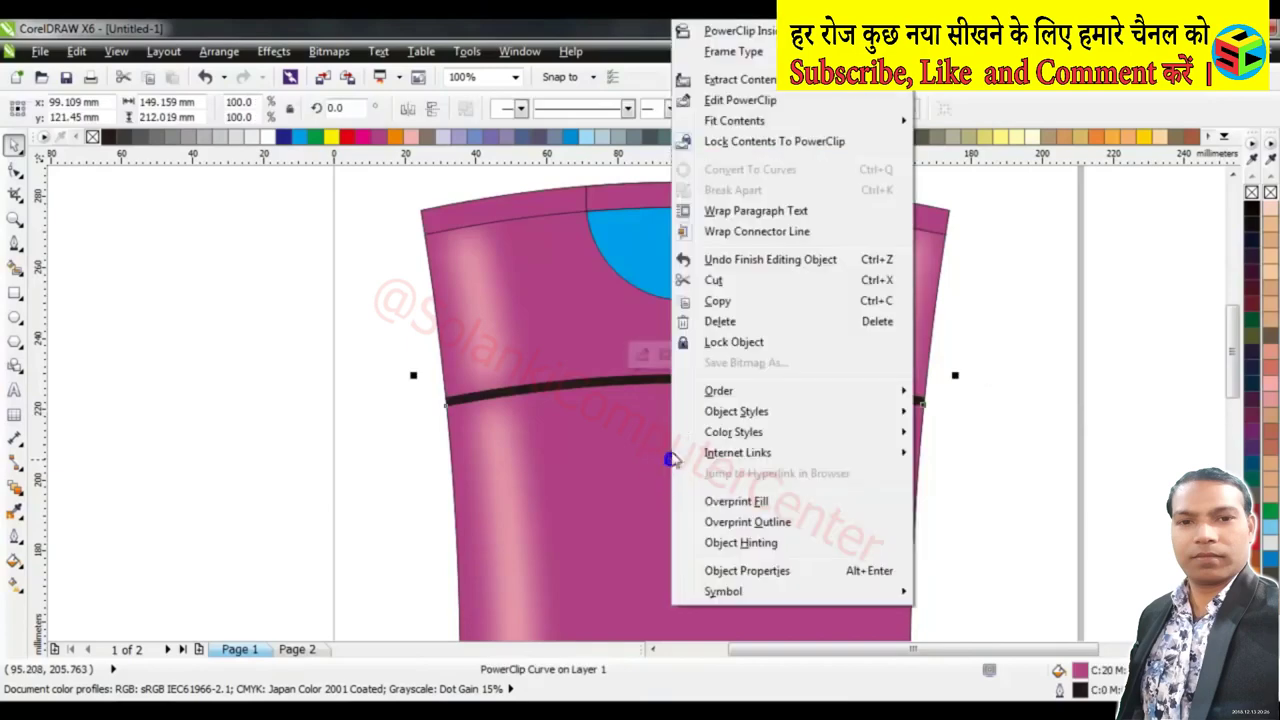
click(745, 100)
click(525, 487)
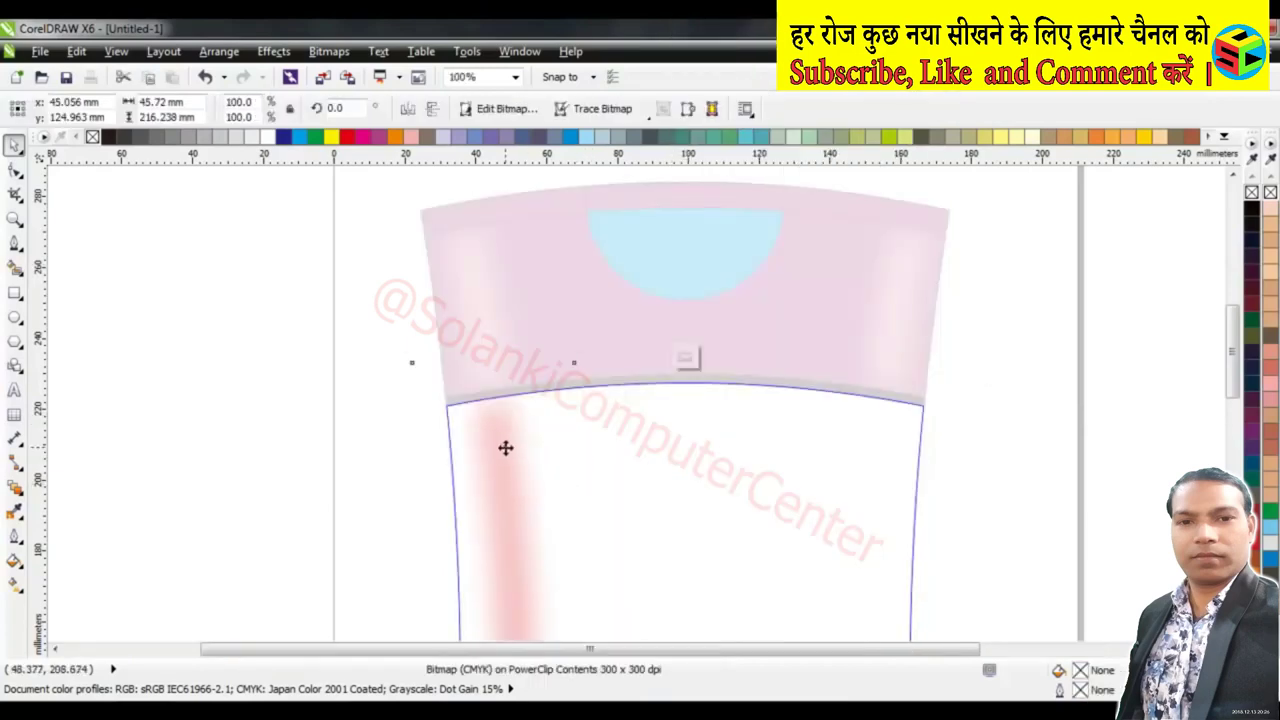
mouse_move(506, 446)
mouse_down()
mouse_move(857, 477)
mouse_move(857, 490)
mouse_move(883, 492)
mouse_up()
click(407, 108)
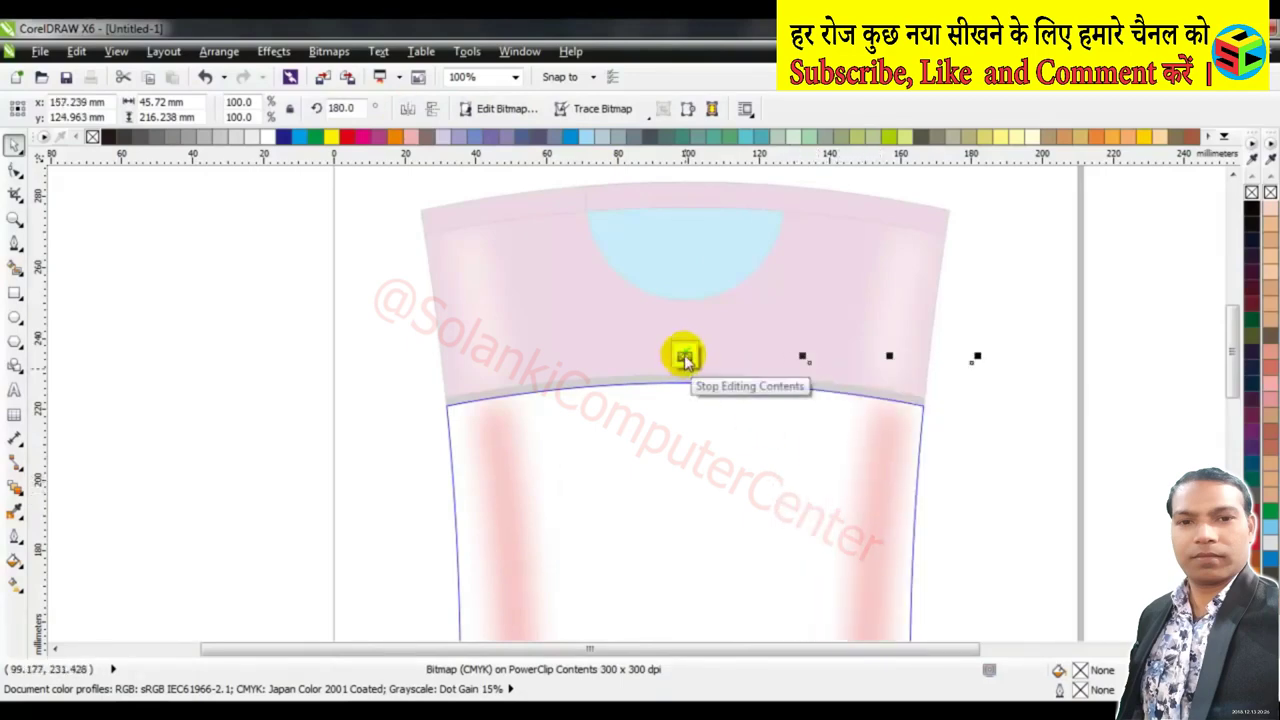
drag(877, 497, 870, 494)
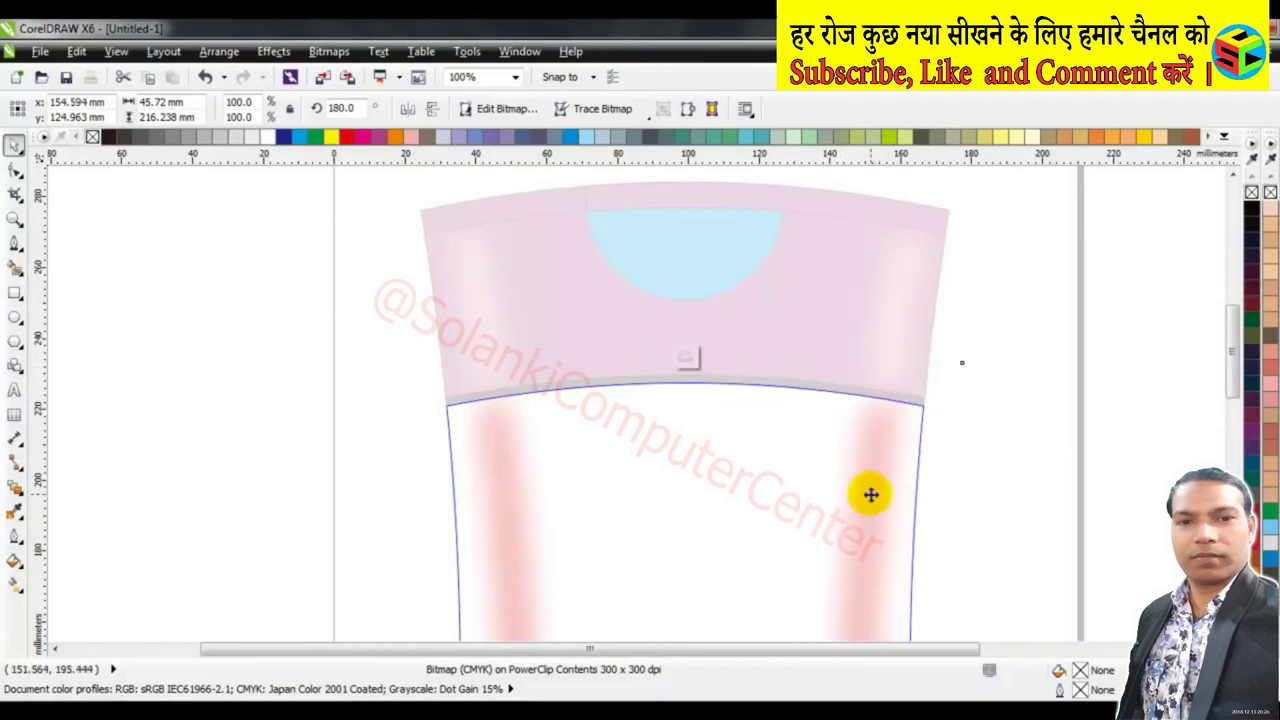
click(688, 357)
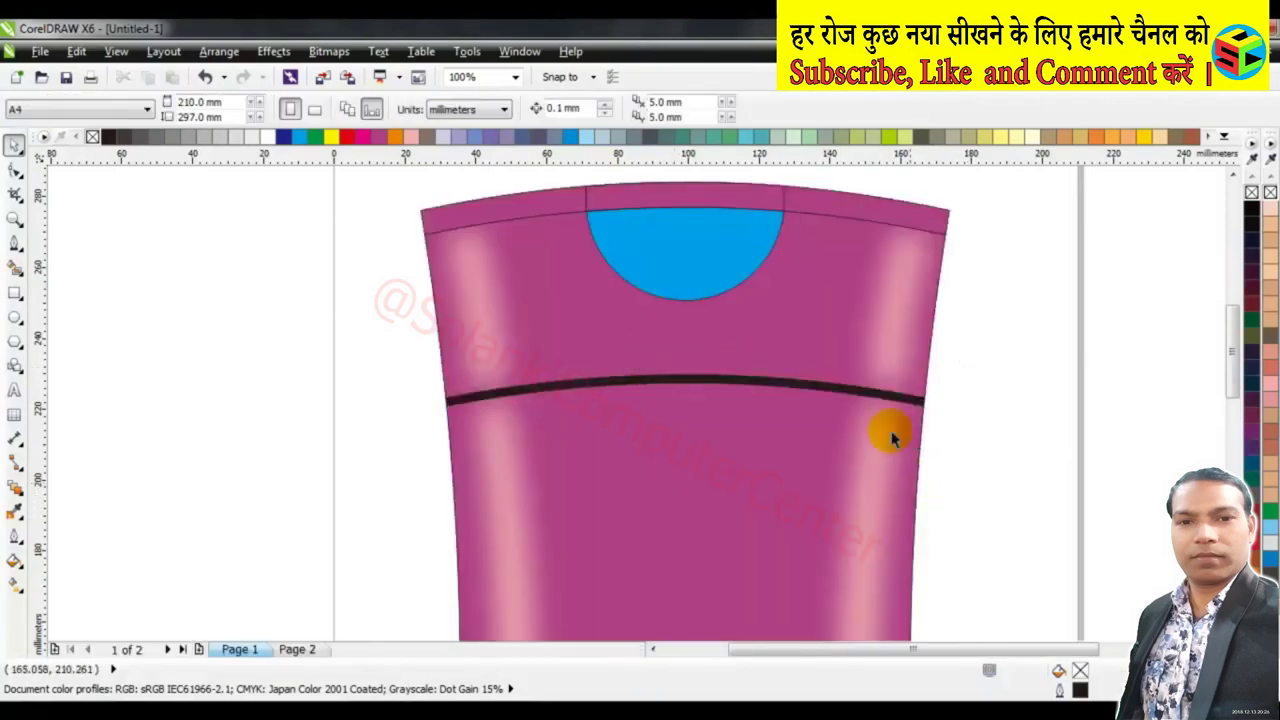
key(F4)
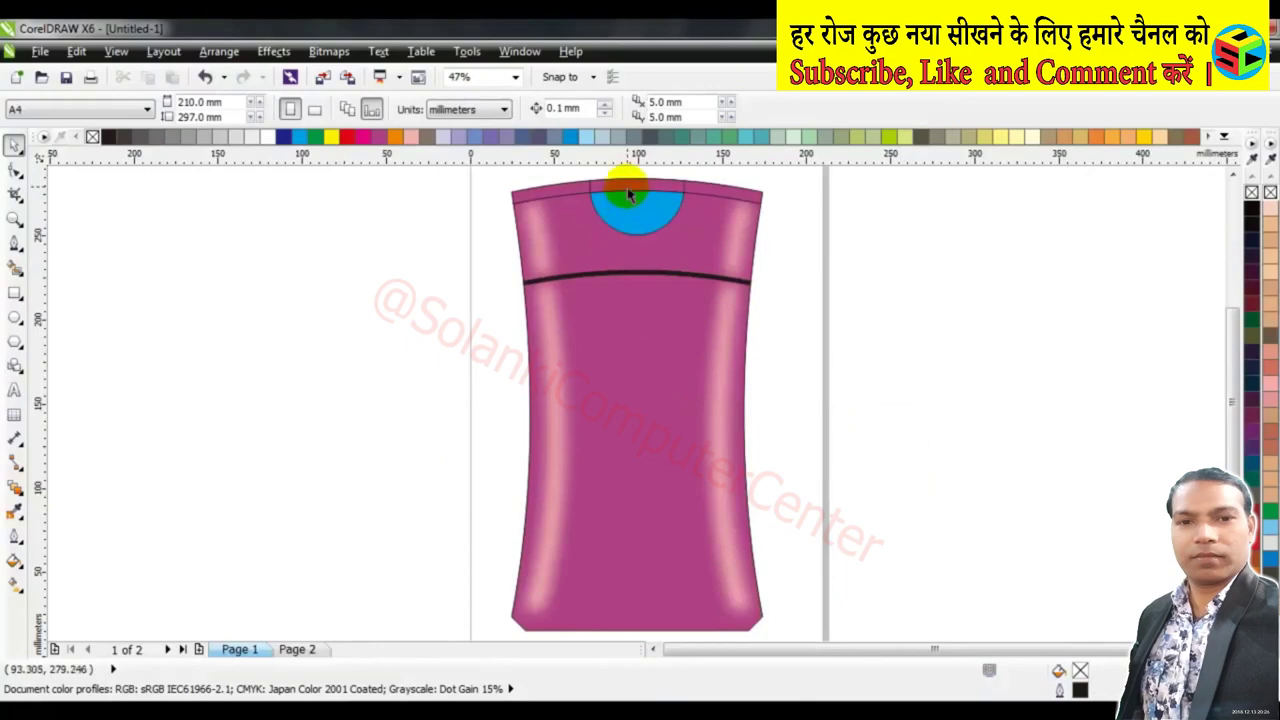
scroll(628, 193, up, 5)
Draw an upward-bent arc sliver below the blue cap, filled light pink with no outline
click(15, 243)
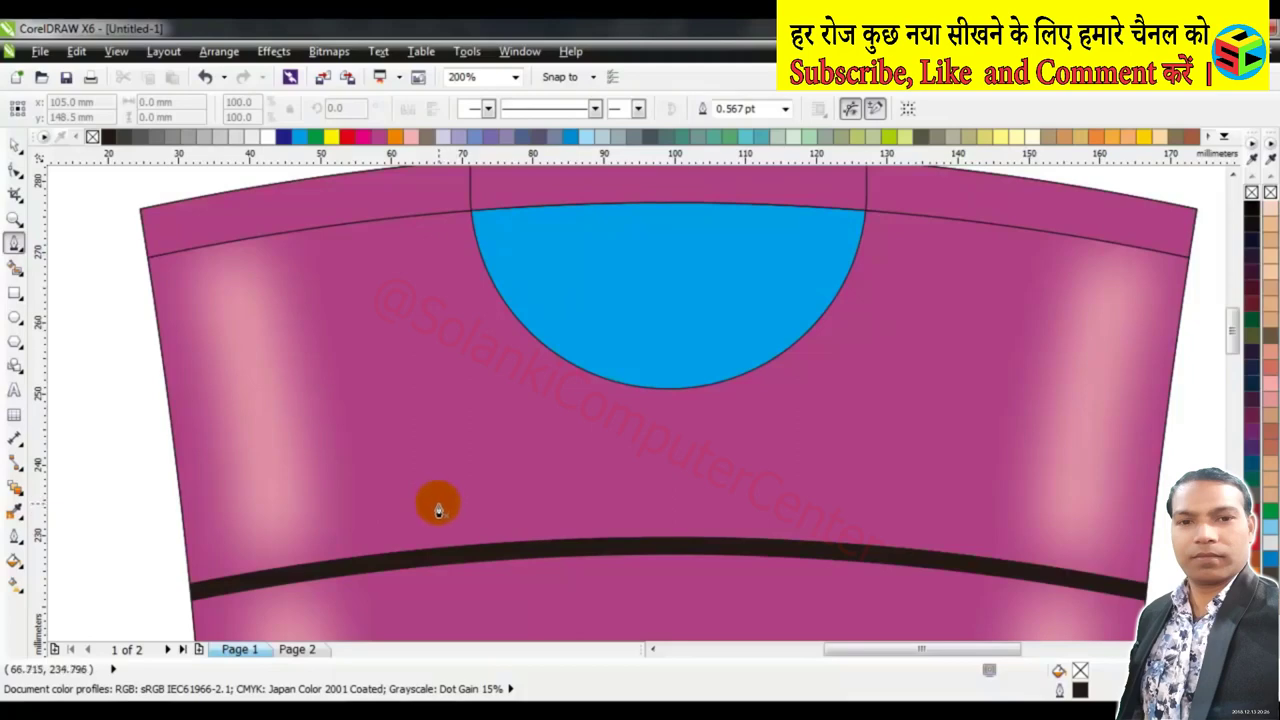
drag(431, 494, 946, 500)
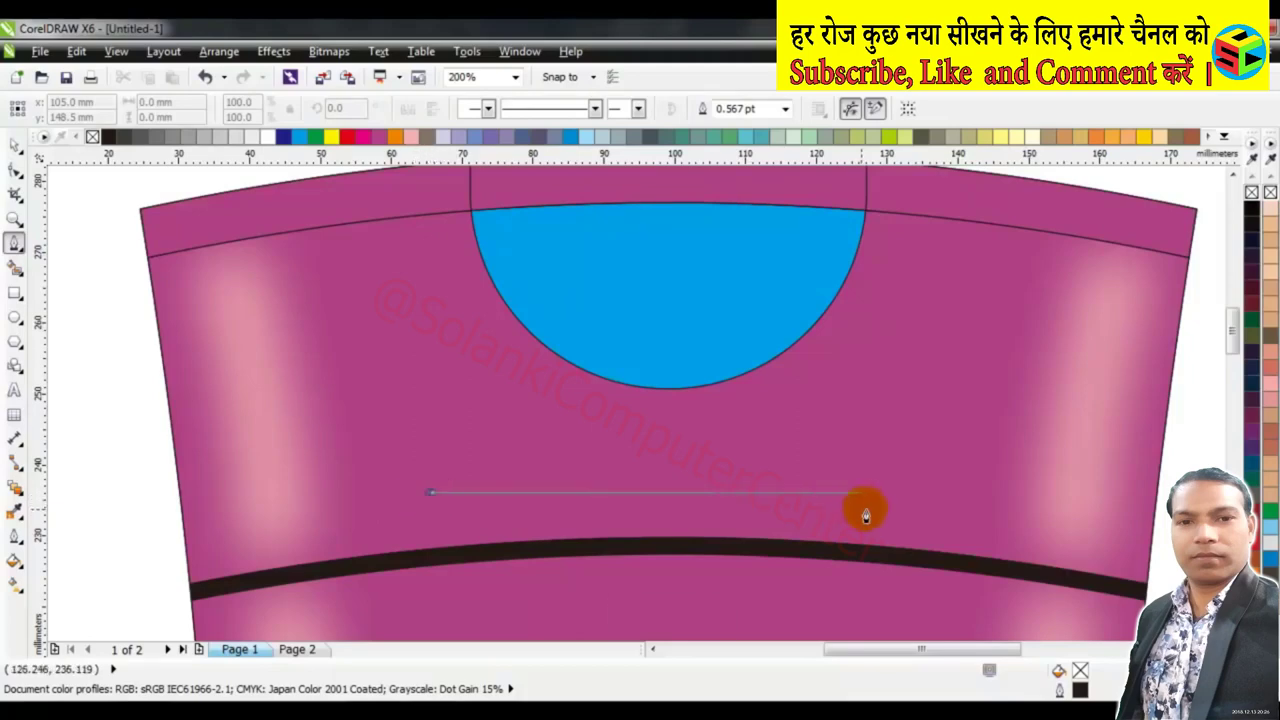
double_click(960, 494)
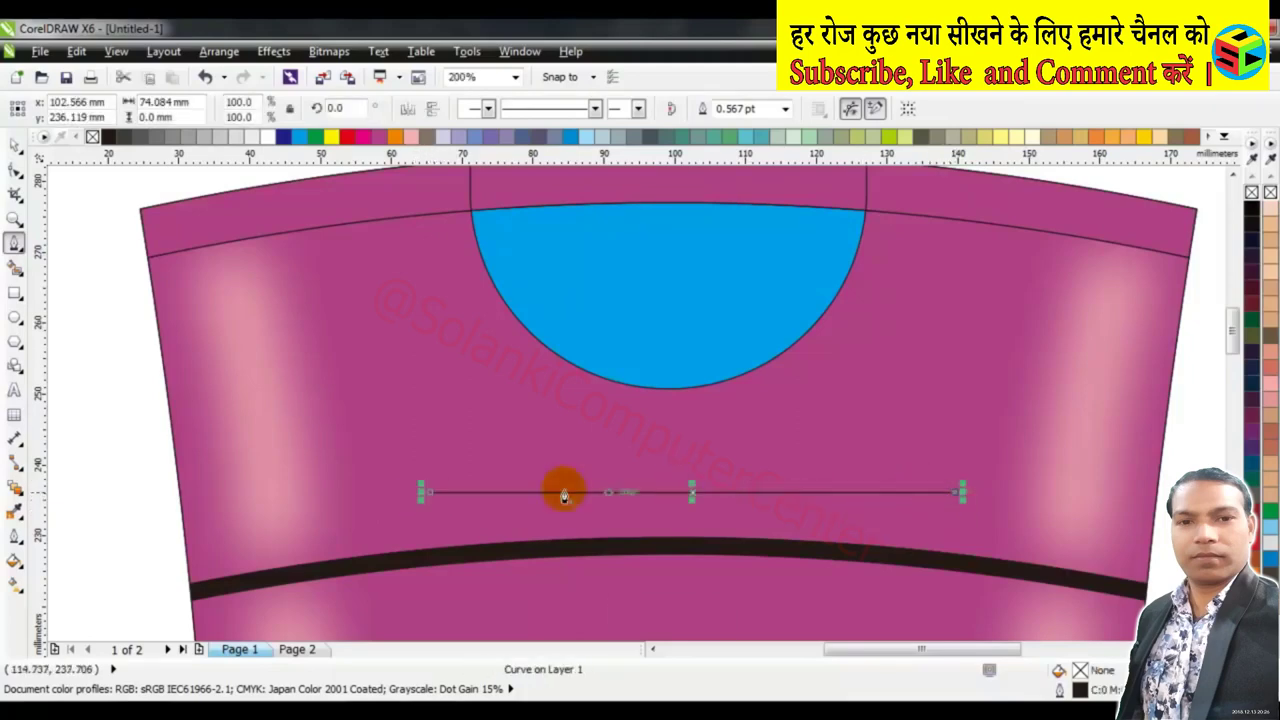
click(430, 494)
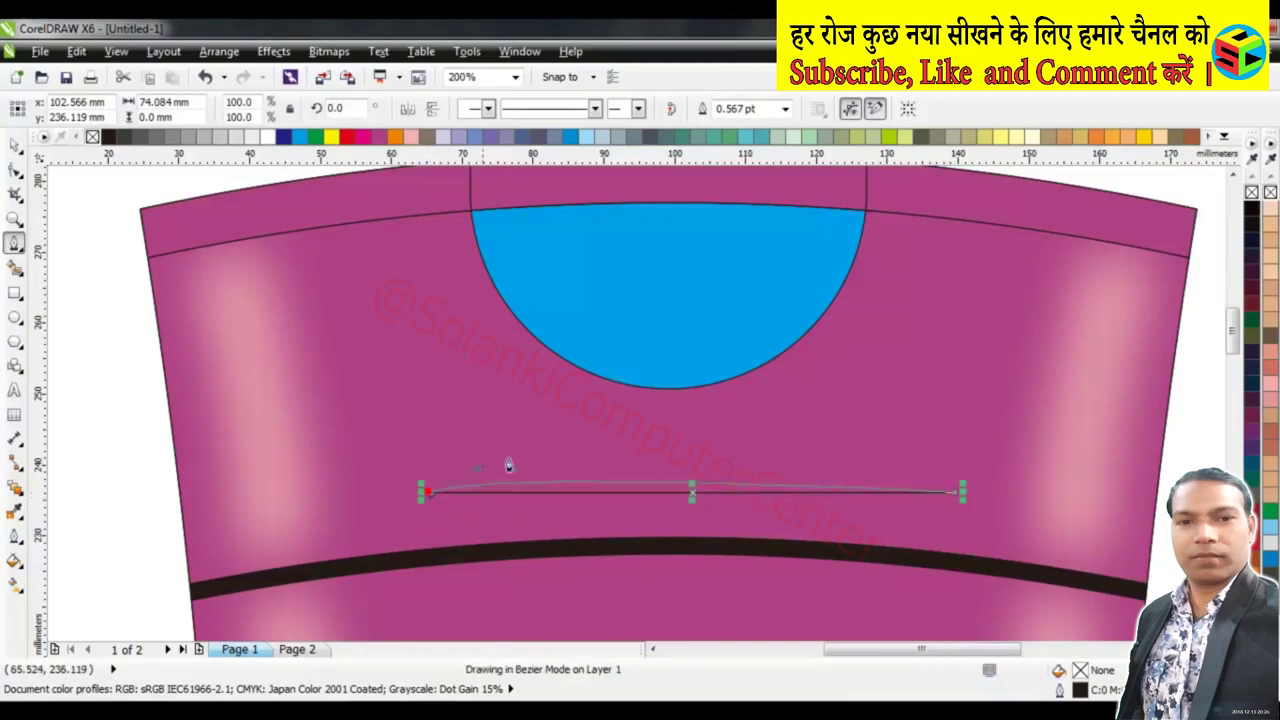
drag(686, 434, 676, 430)
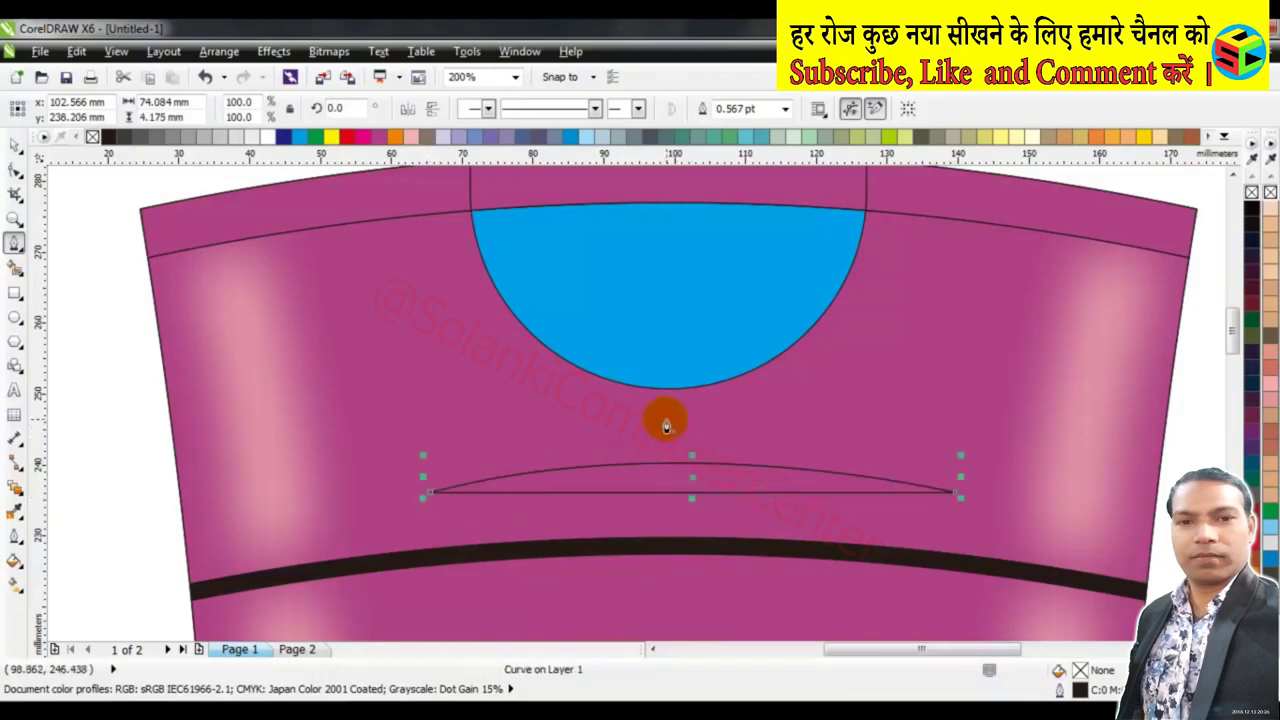
key(space)
click(410, 137)
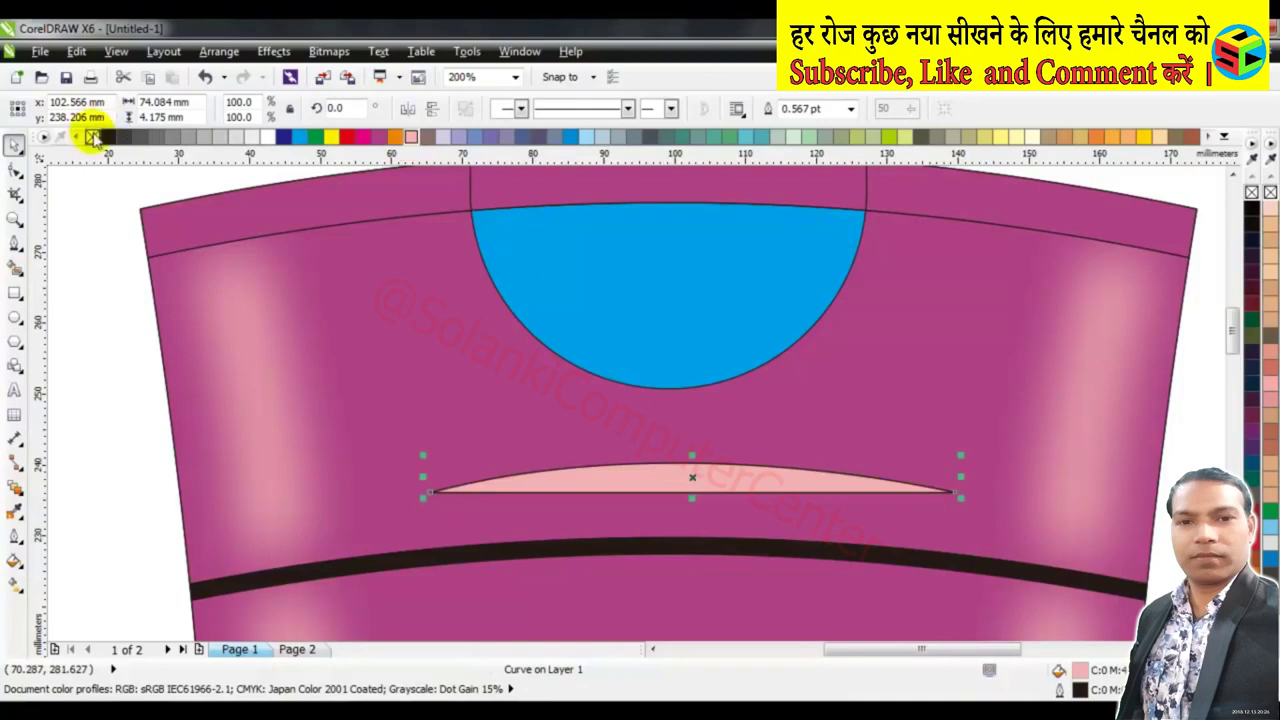
right_click(92, 137)
click(328, 51)
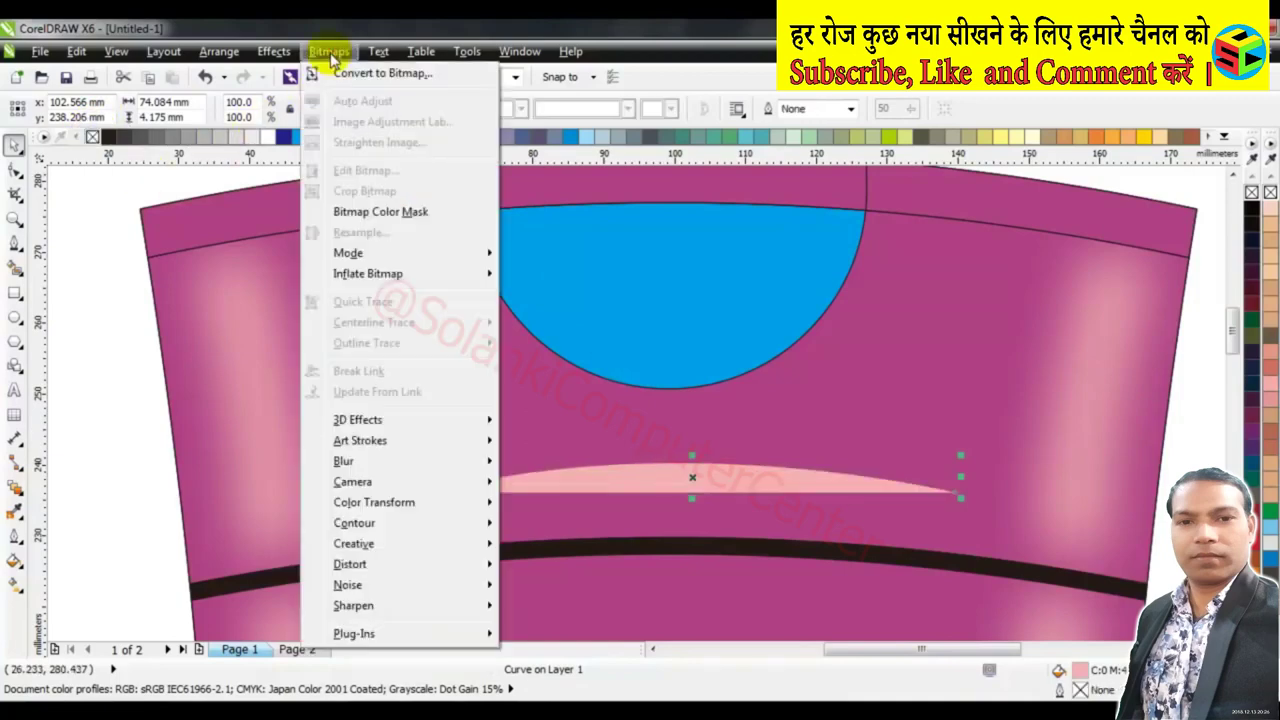
Convert the pink crescent to a bitmap
click(358, 74)
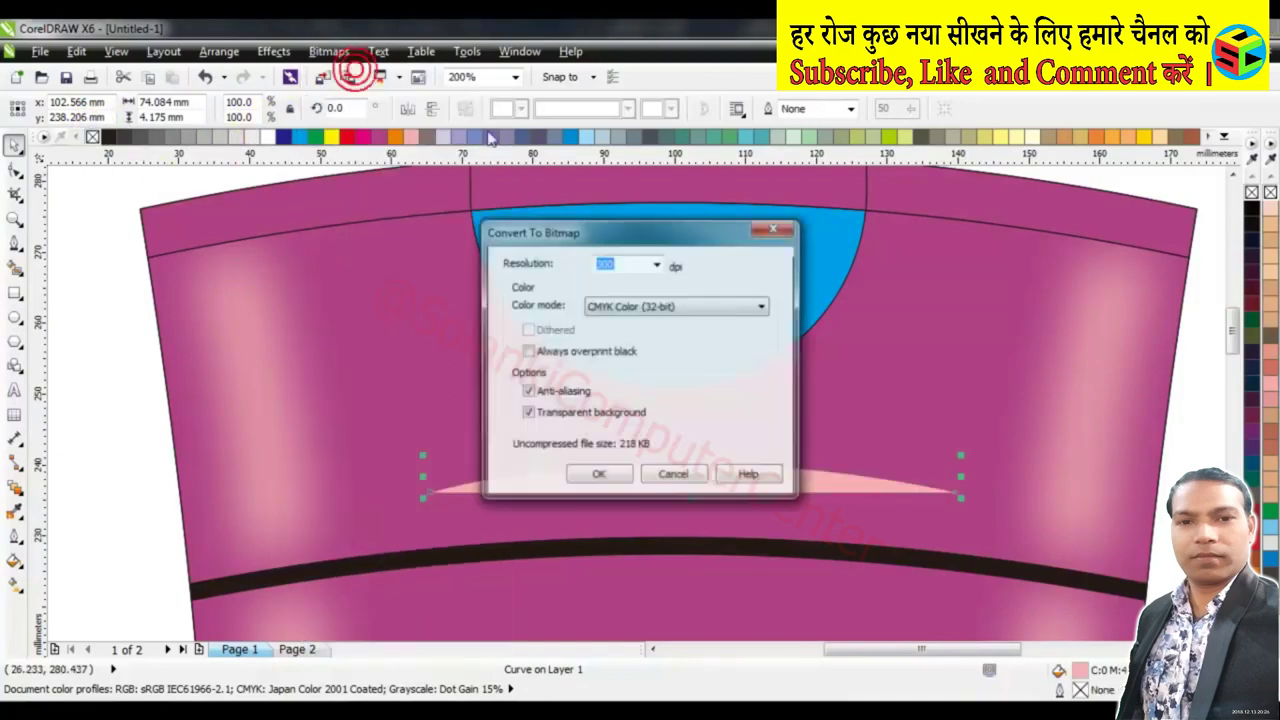
click(600, 477)
shift+click(451, 391)
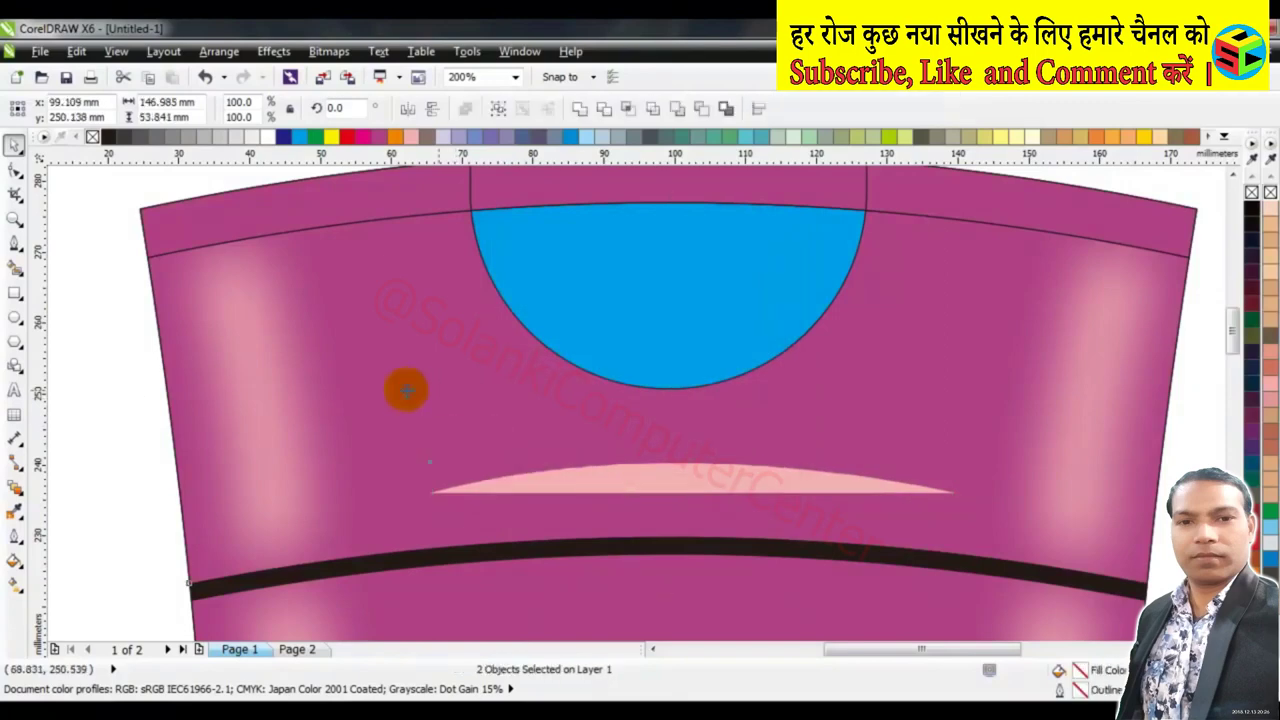
click(623, 477)
Apply a 44-pixel Gaussian Blur to the crescent bitmap
click(328, 51)
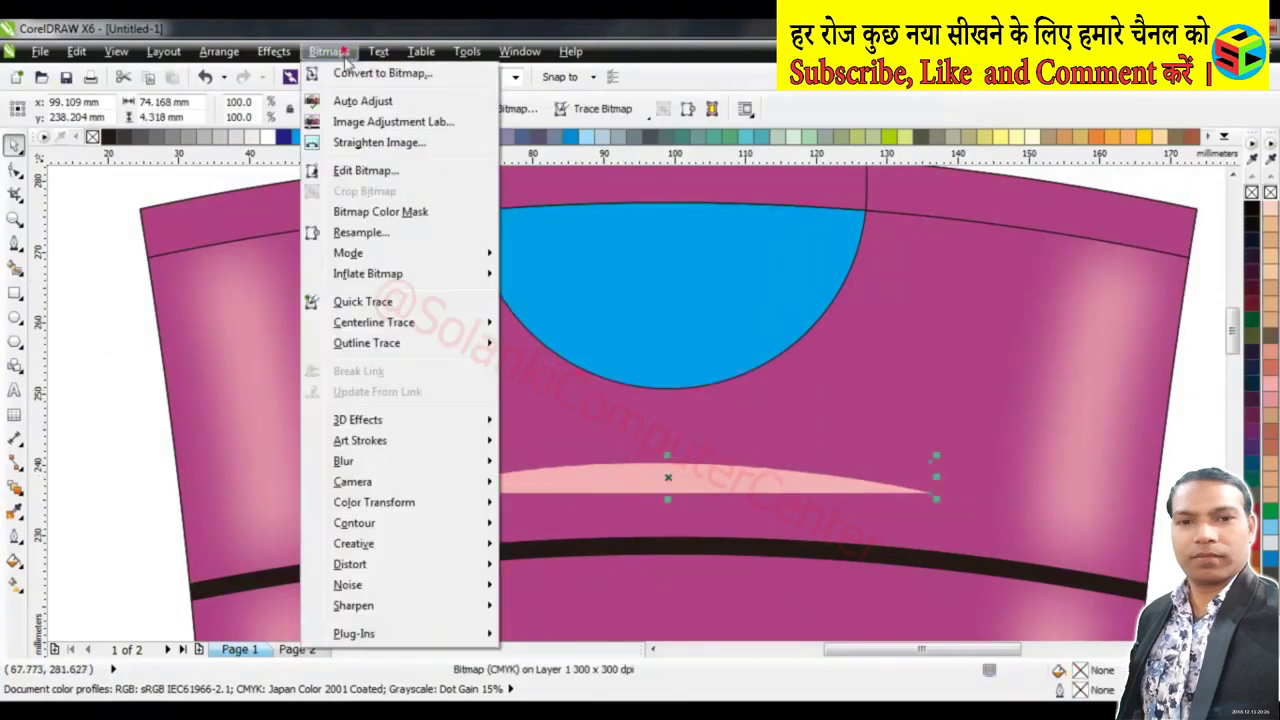
mouse_move(344, 461)
click(534, 482)
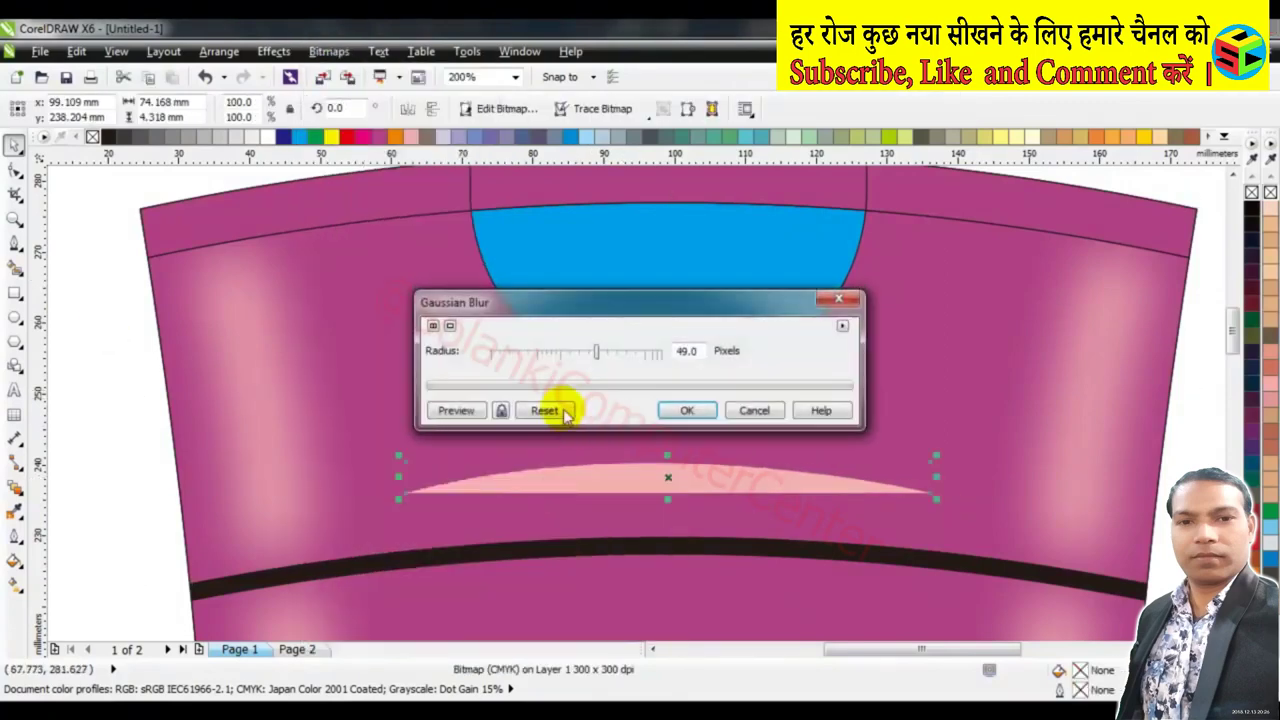
click(501, 410)
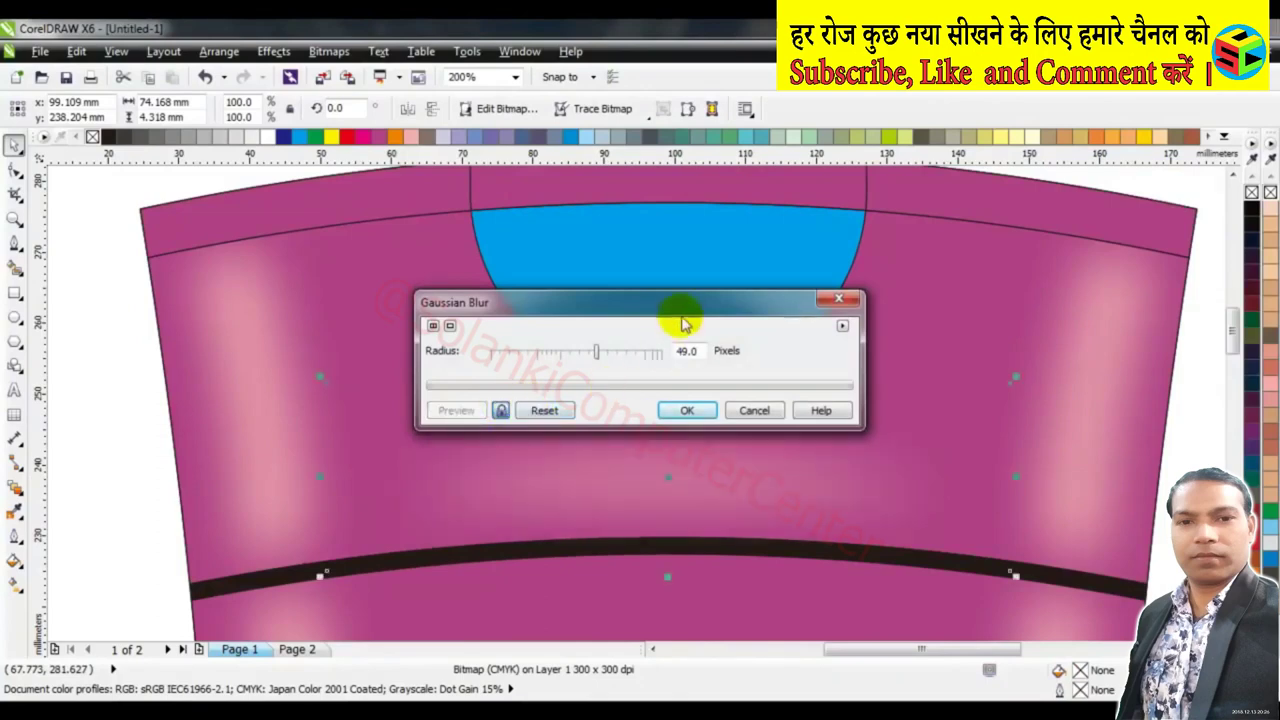
drag(686, 302, 923, 226)
drag(840, 279, 829, 280)
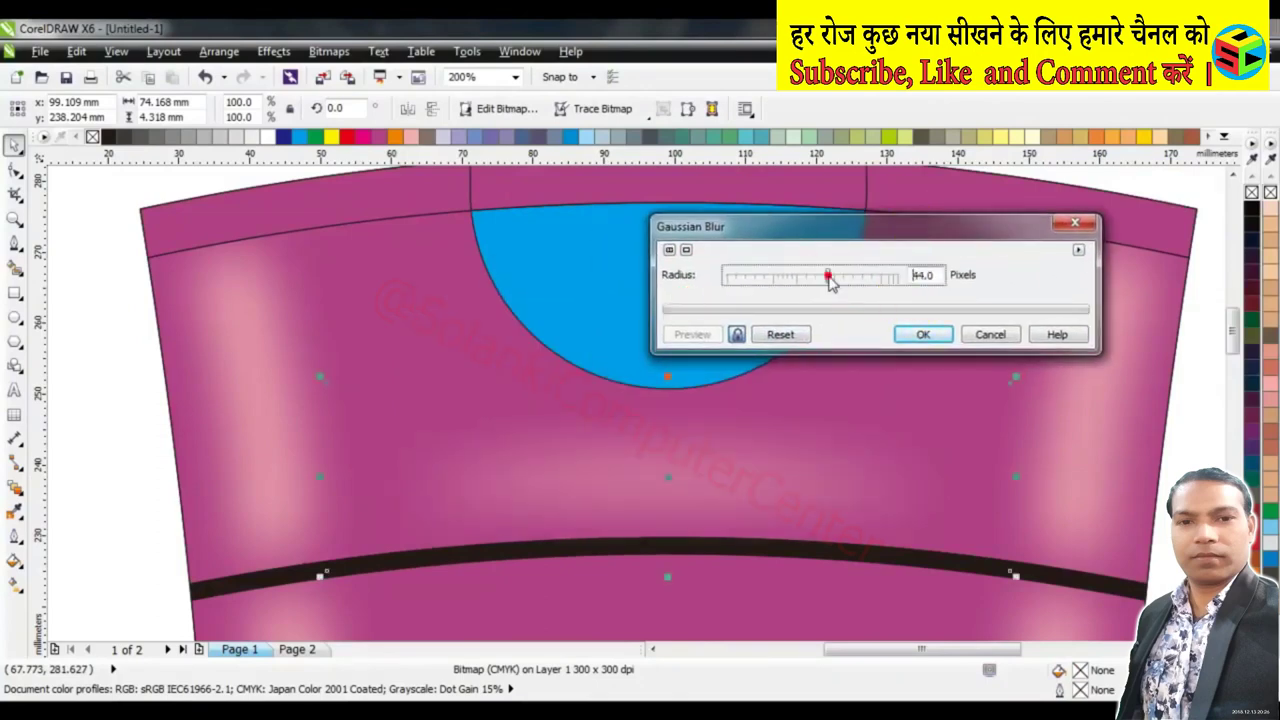
click(923, 334)
Draw a downward-sagging Bezier curve across the bottle's bottom edge
key(F4)
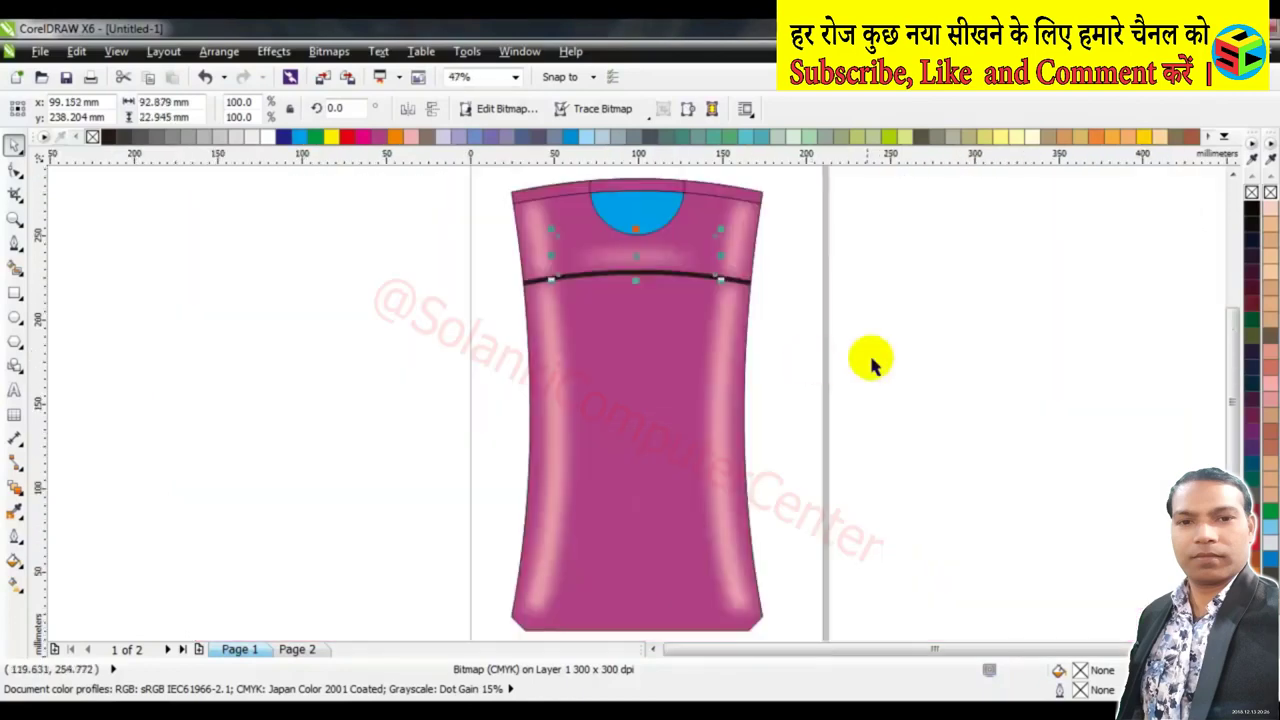
click(871, 357)
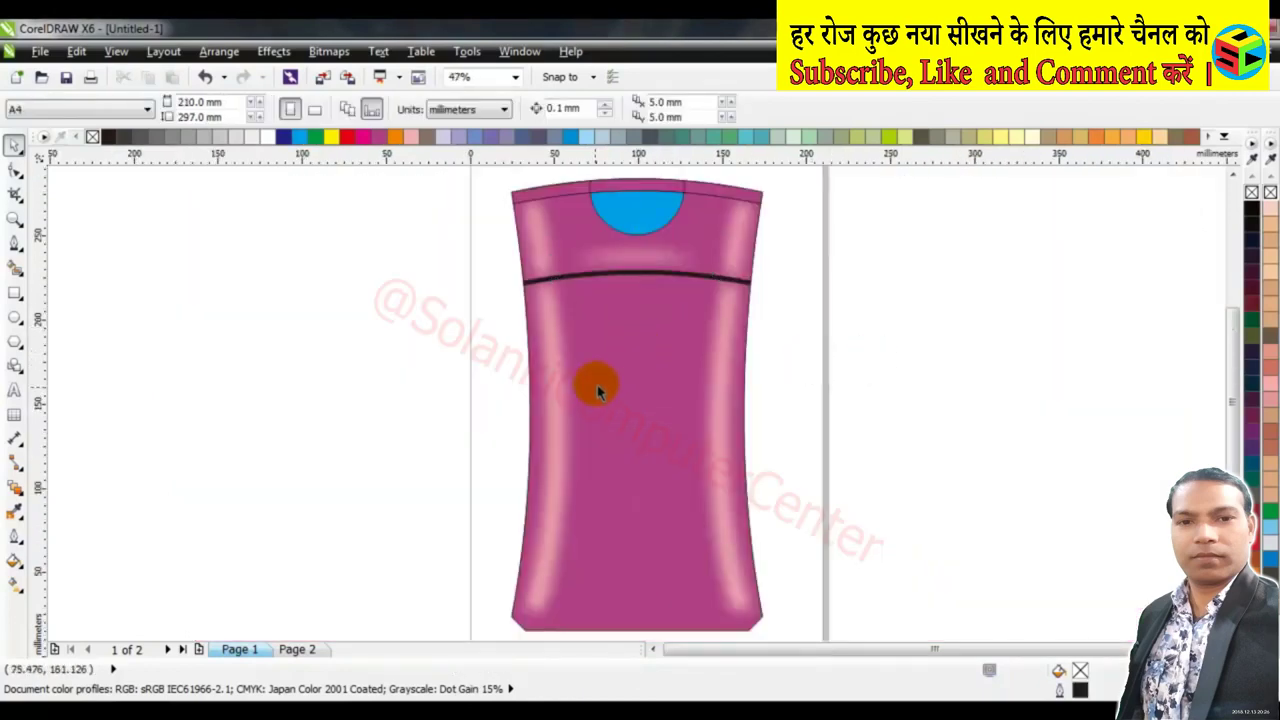
scroll(630, 625, up, 2)
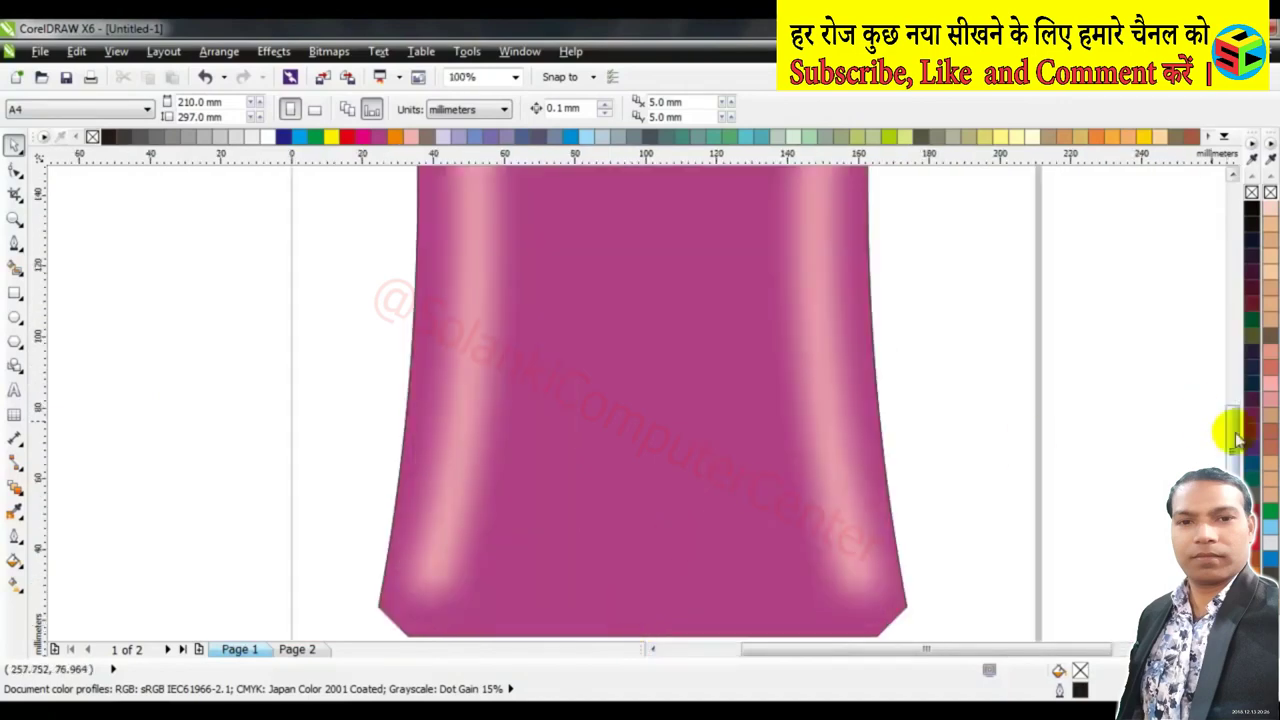
scroll(1237, 440, down, 2)
click(677, 428)
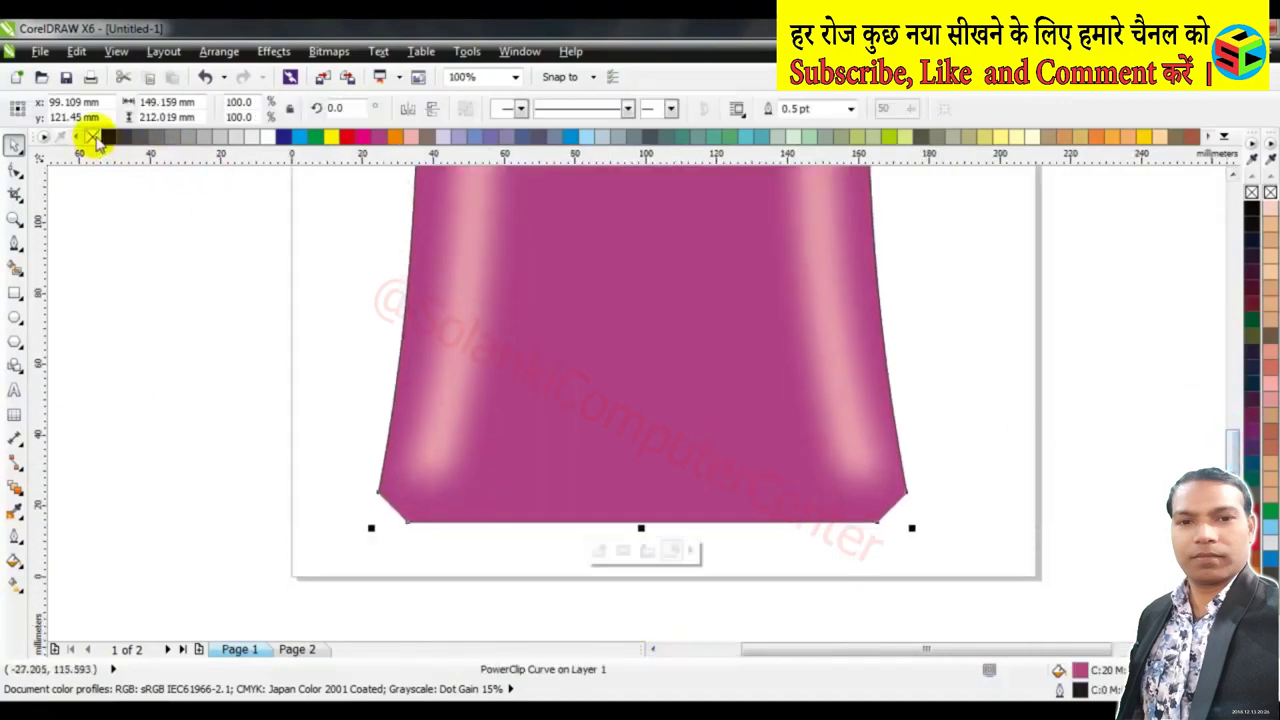
click(169, 266)
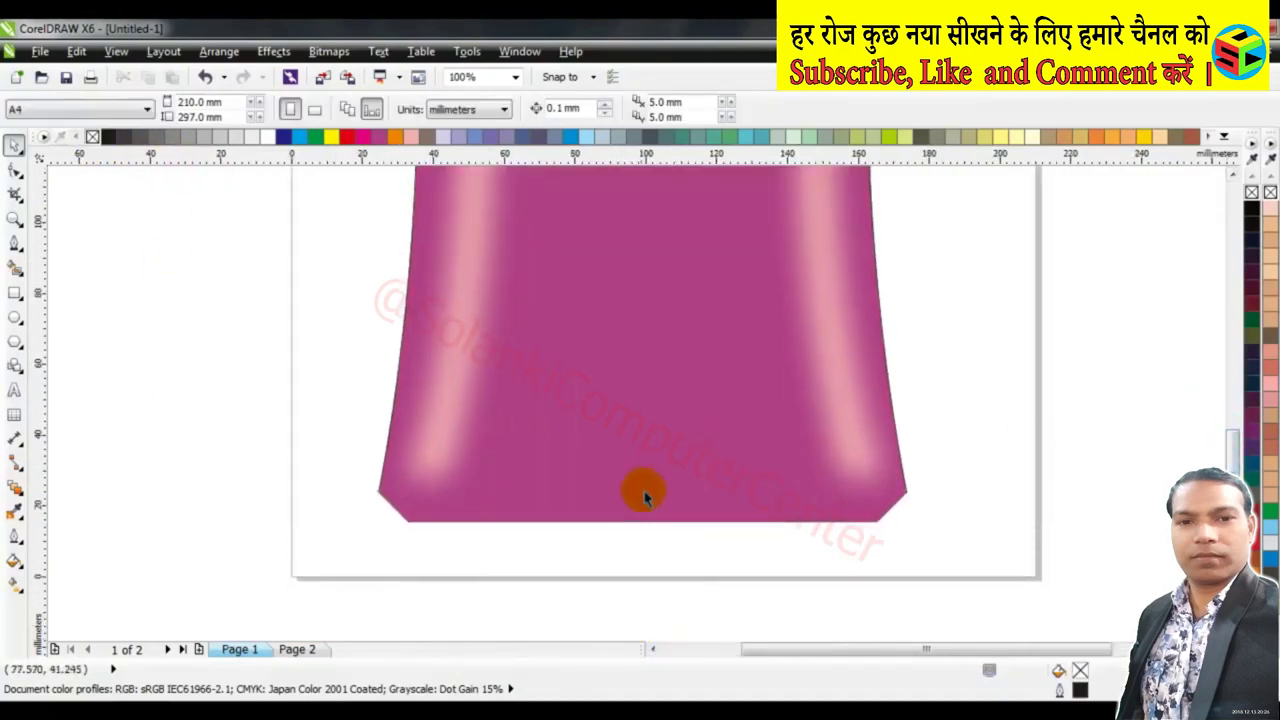
click(14, 245)
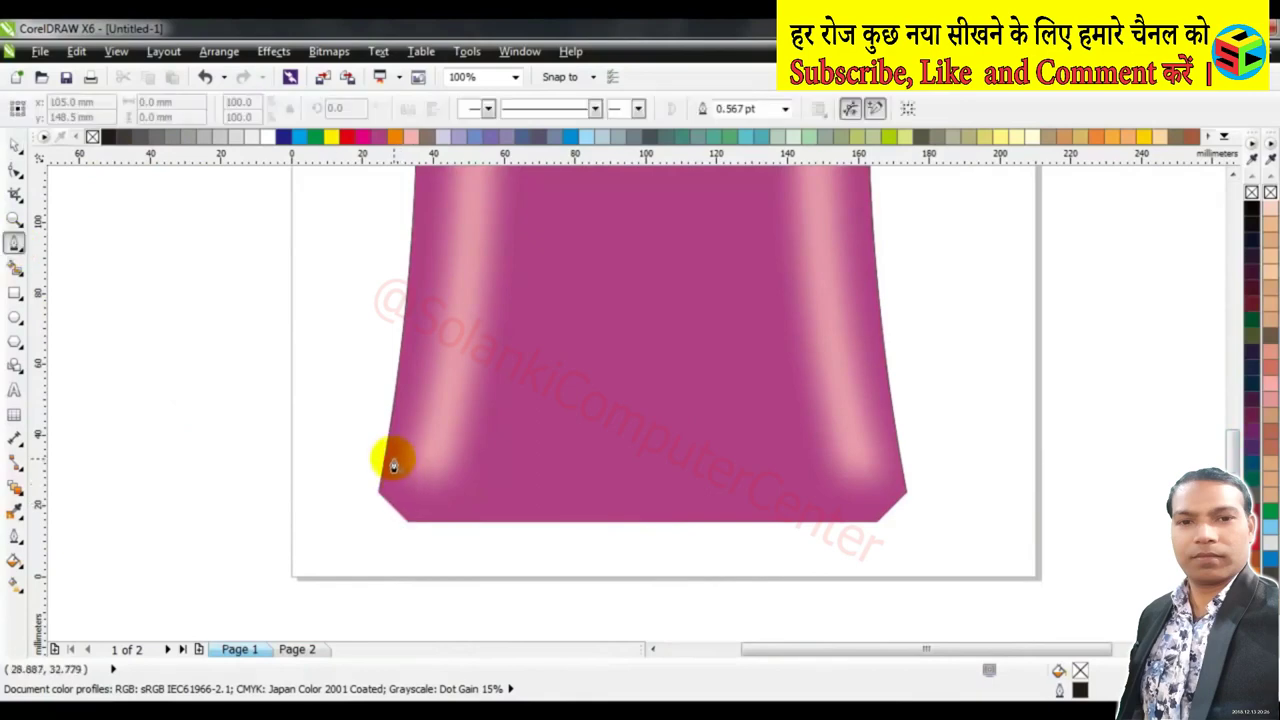
drag(388, 470, 885, 472)
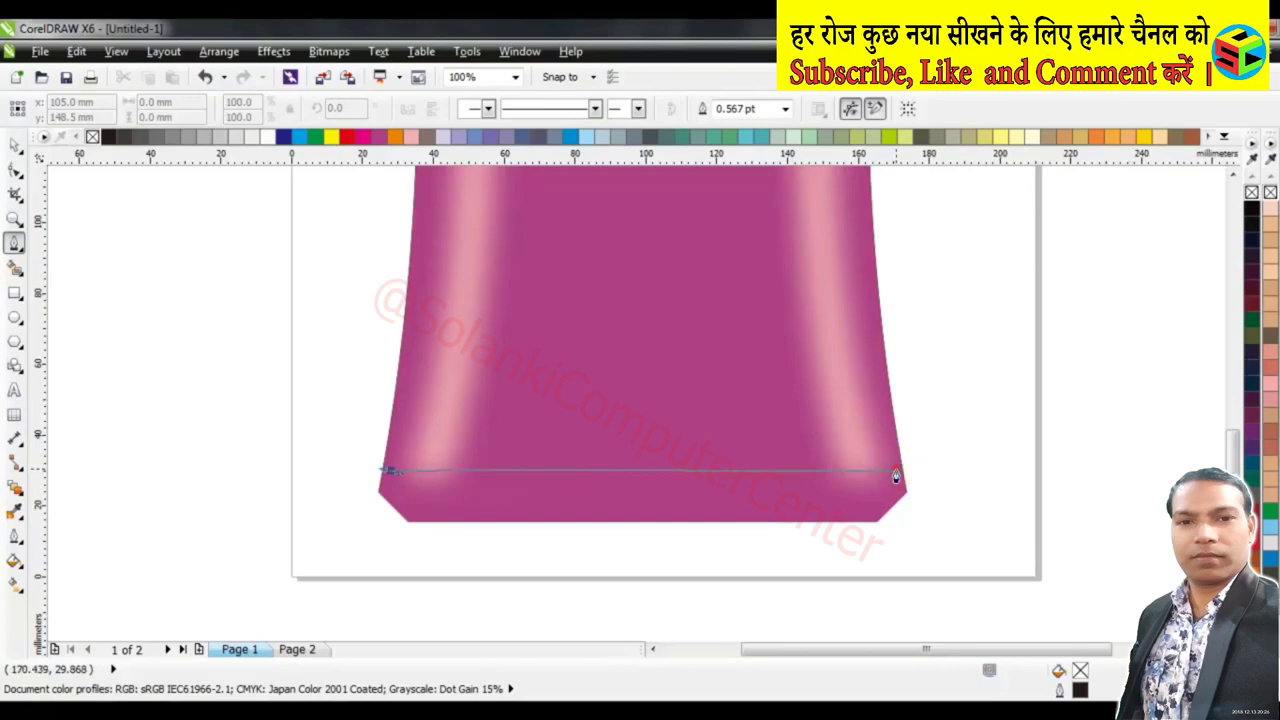
click(896, 476)
mouse_move(391, 471)
mouse_down()
mouse_move(632, 555)
mouse_move(652, 530)
mouse_move(647, 544)
mouse_up()
Fill the curved sliver a darker magenta and remove its outline
key(space)
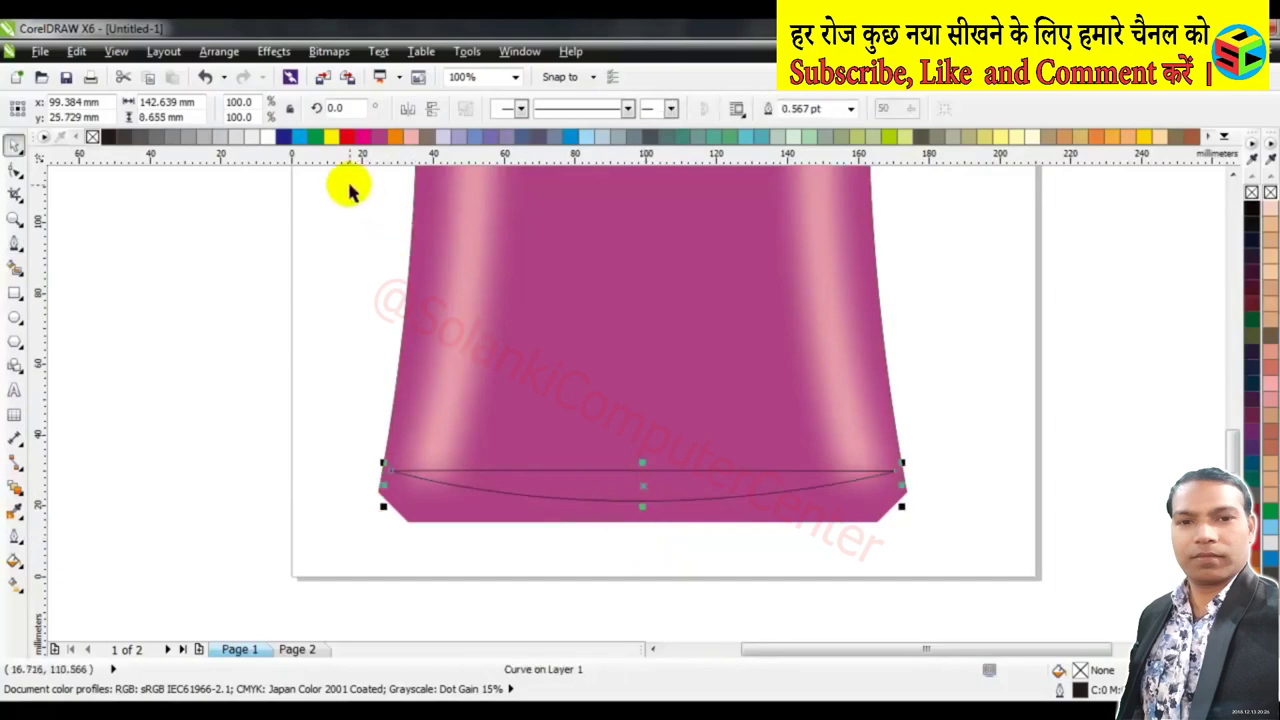
click(386, 136)
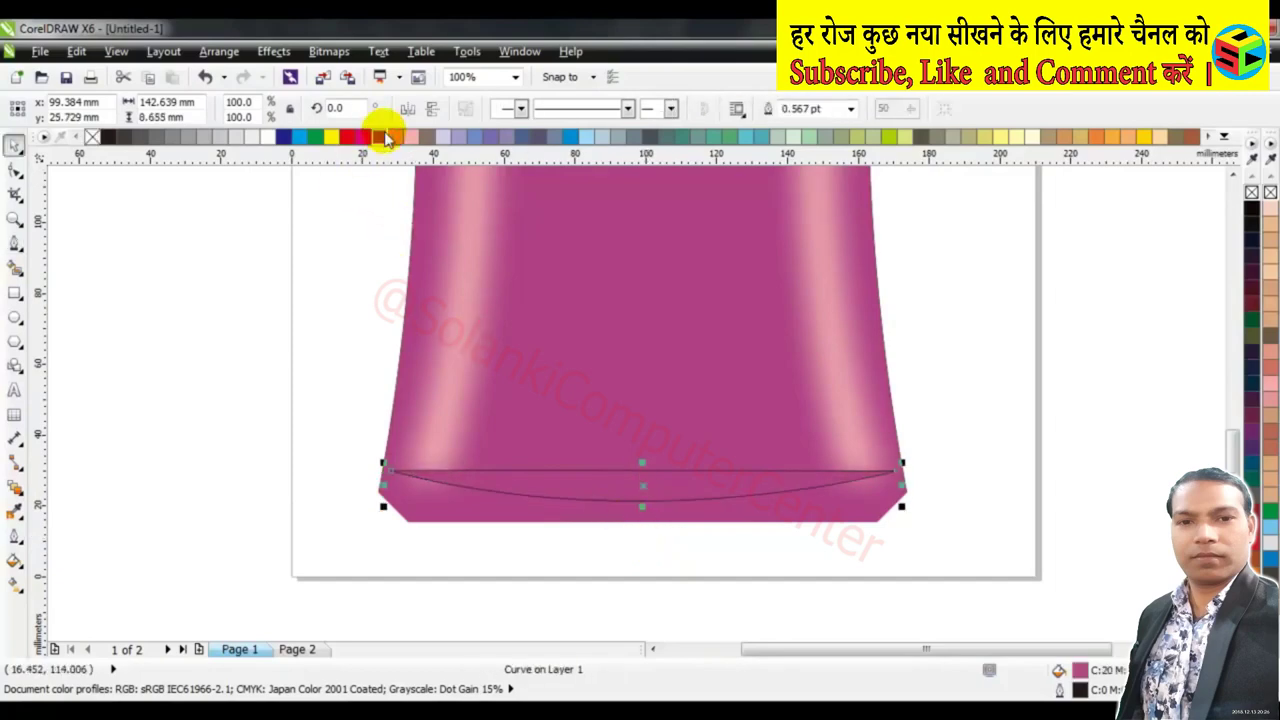
drag(381, 137, 449, 177)
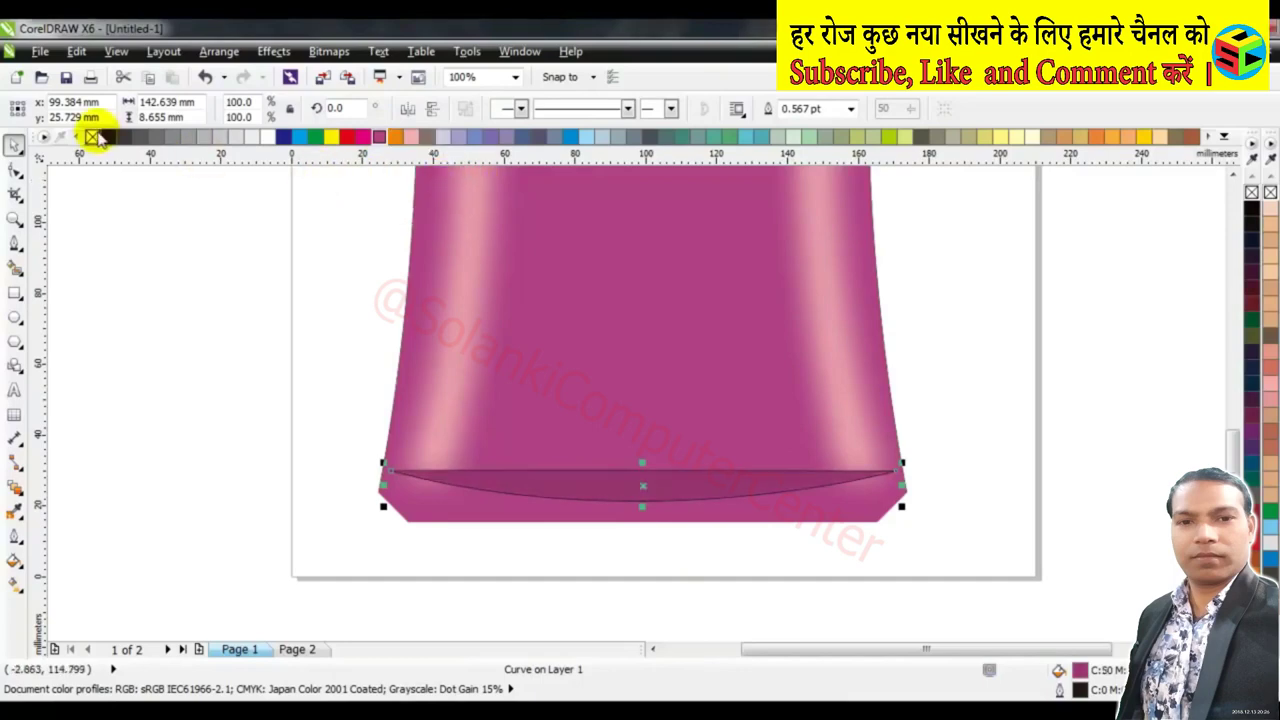
right_click(92, 136)
Convert the dark shading curve at the bottle base to a bitmap
click(317, 52)
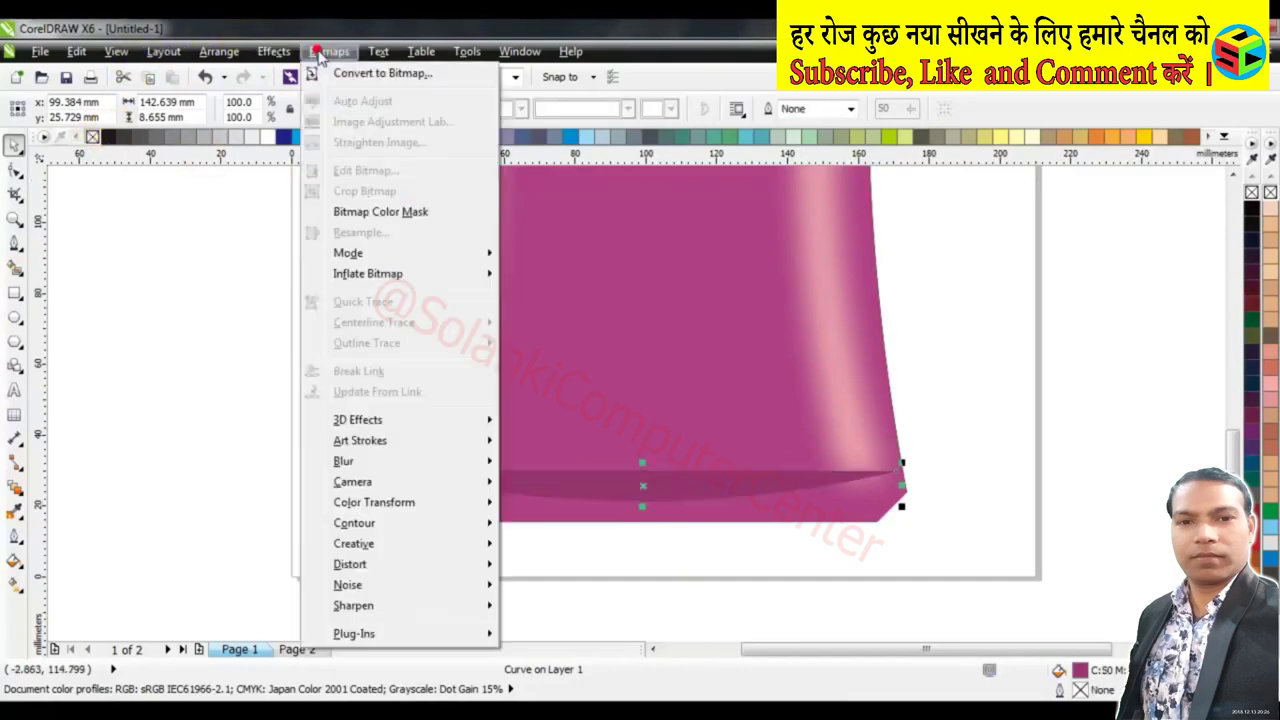
click(362, 74)
click(588, 474)
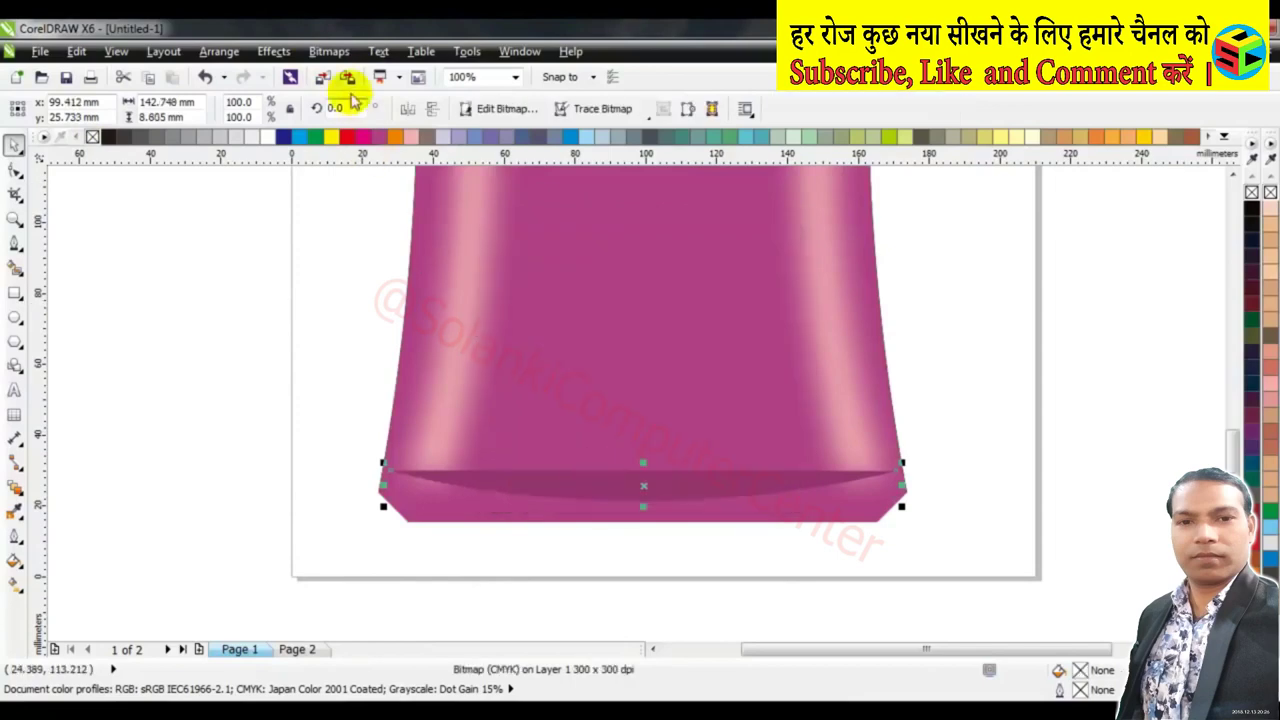
Apply a Gaussian blur with a 39-pixel radius to the shading bitmap
click(329, 52)
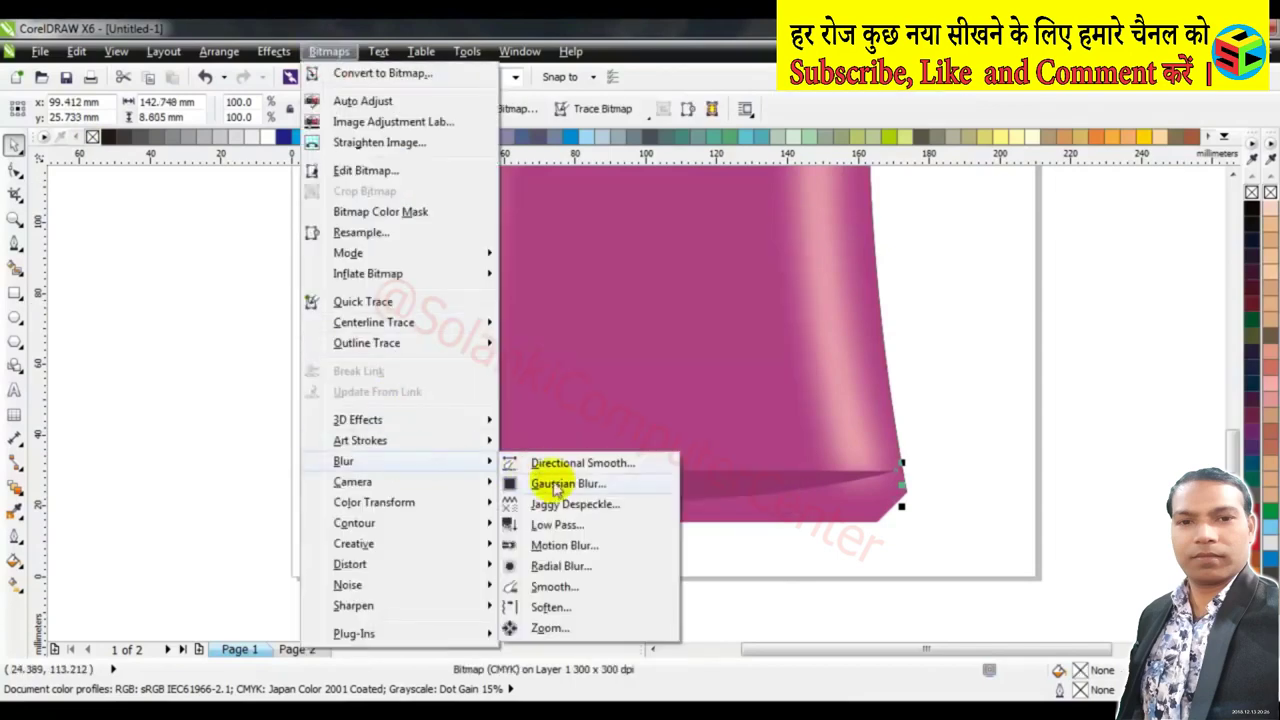
click(558, 488)
click(500, 411)
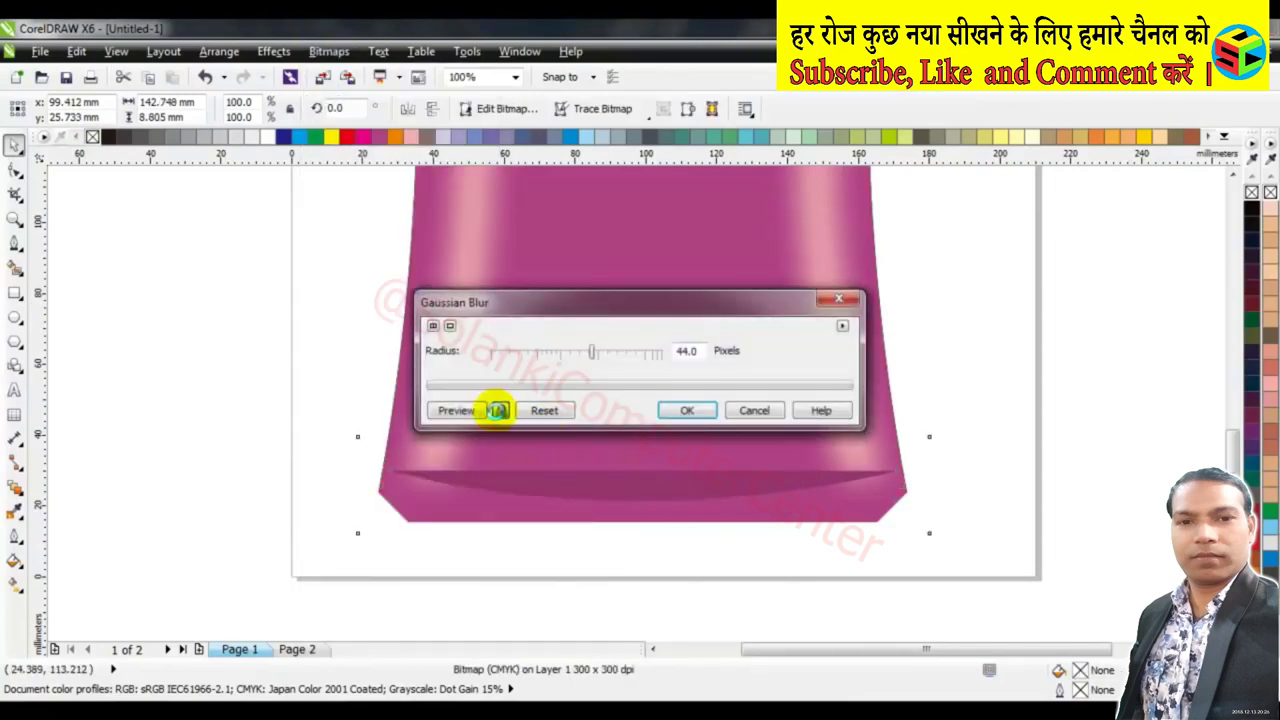
drag(591, 352, 582, 352)
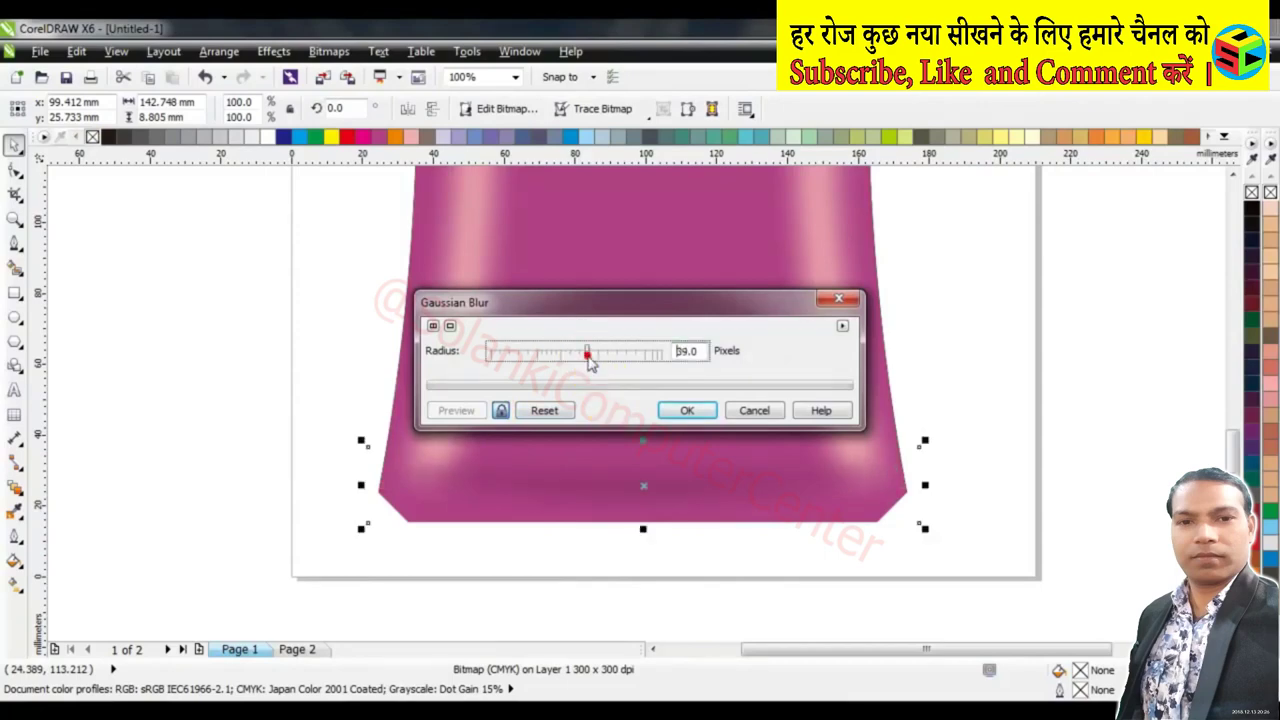
click(589, 358)
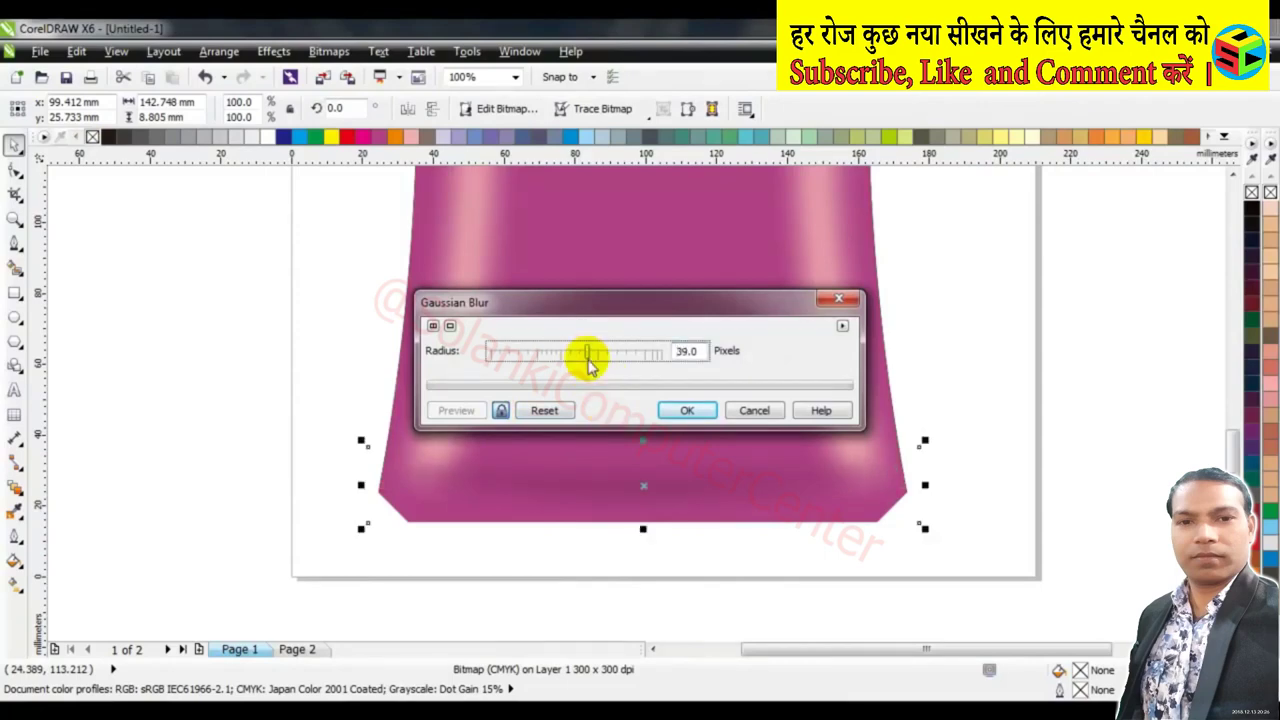
click(686, 410)
right_click(678, 498)
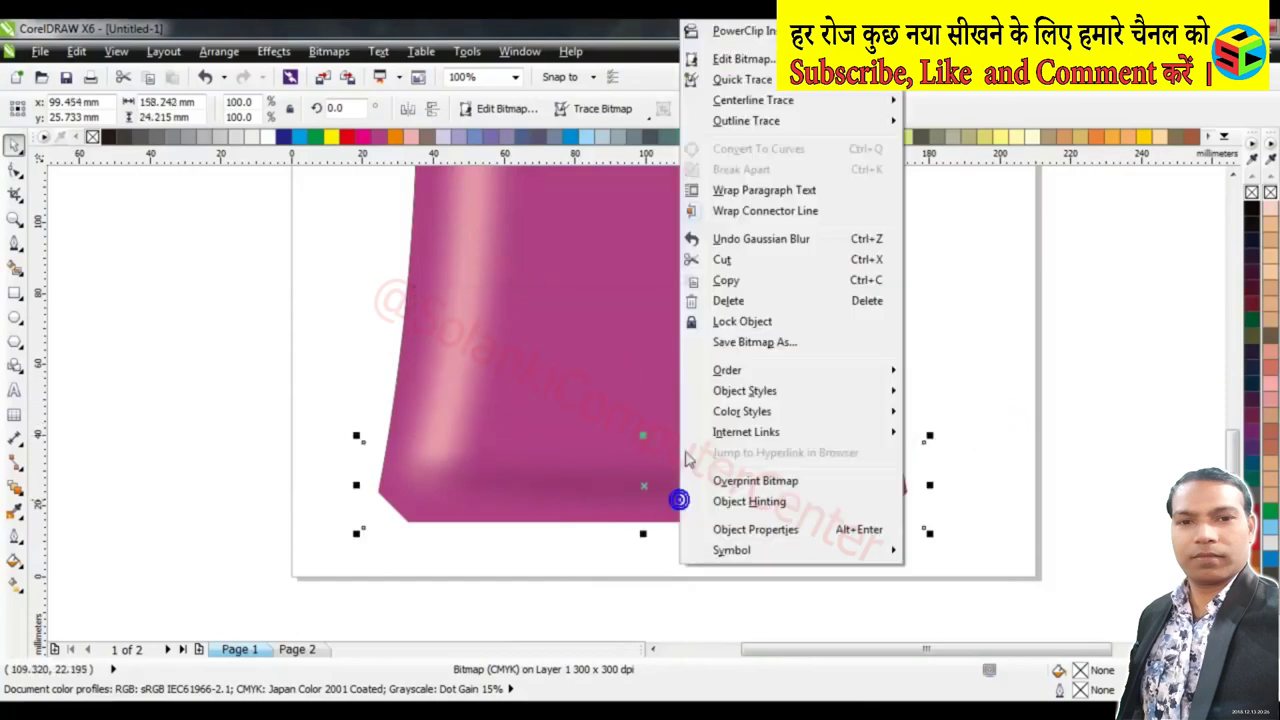
key(Escape)
key(Escape)
click(644, 341)
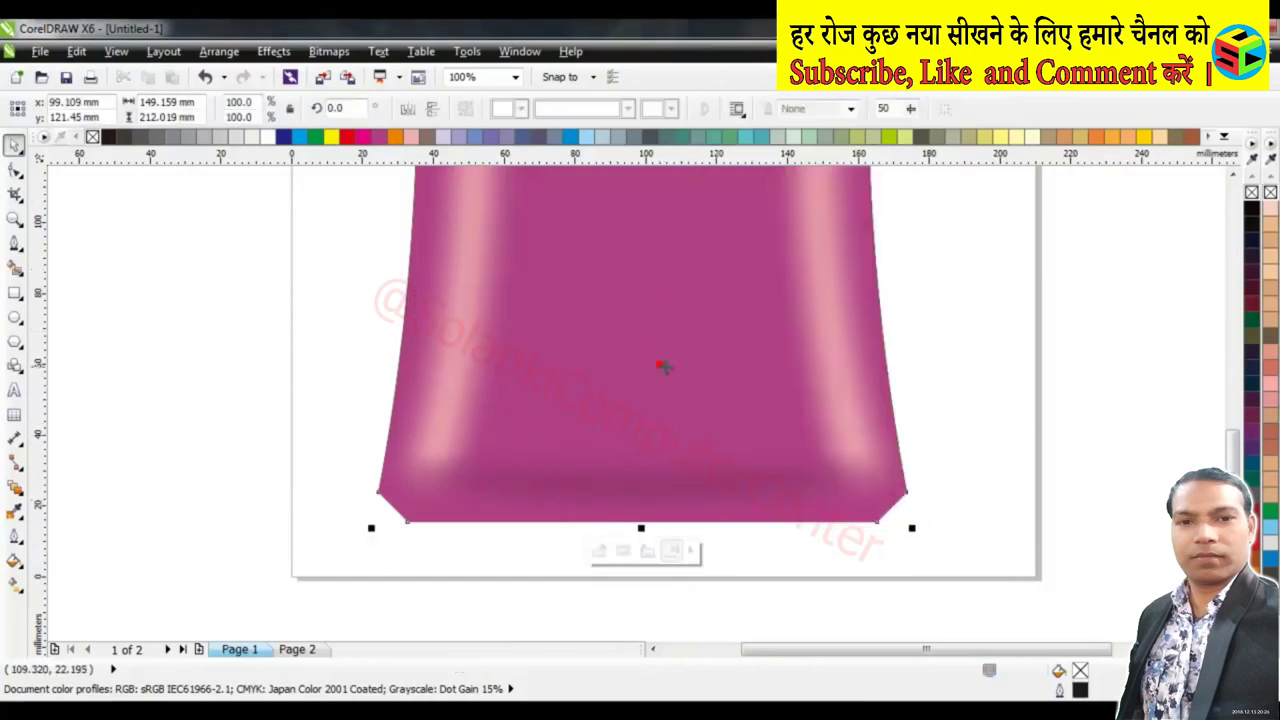
click(983, 411)
Duplicate the cap's blue semicircle, fill the copy magenta and make it slightly narrower
key(F4)
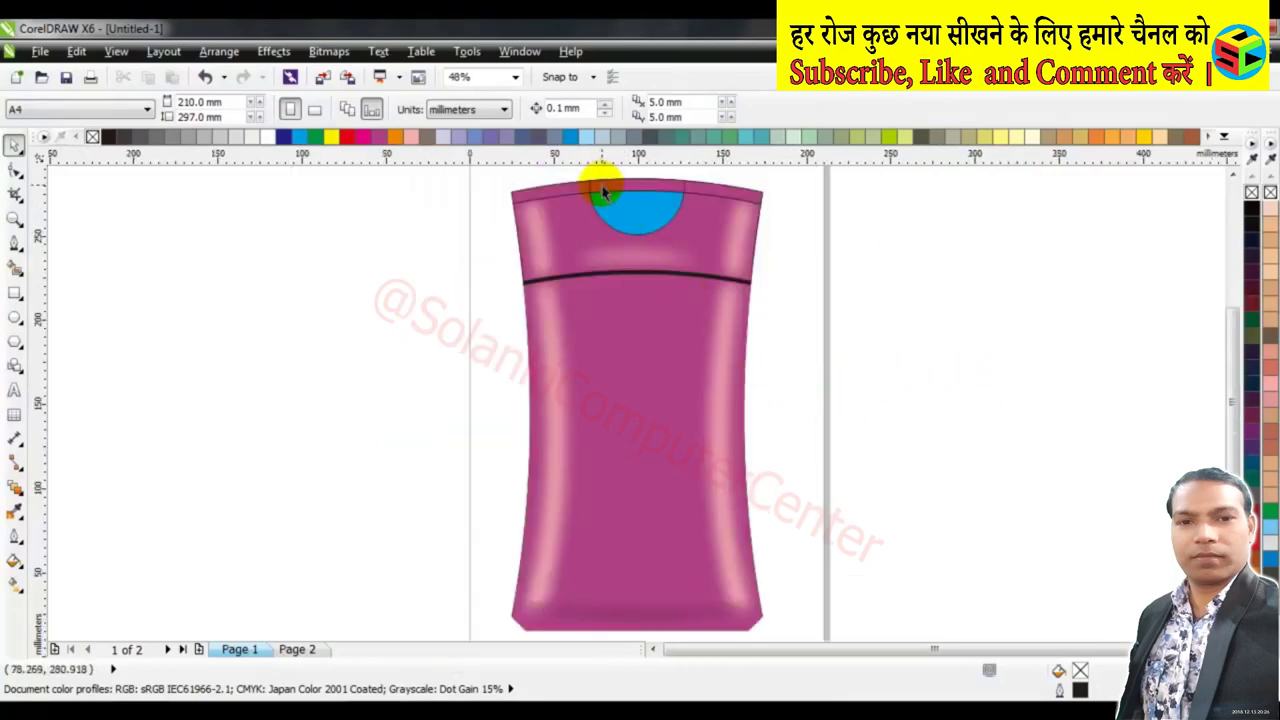
scroll(615, 225, up, 4)
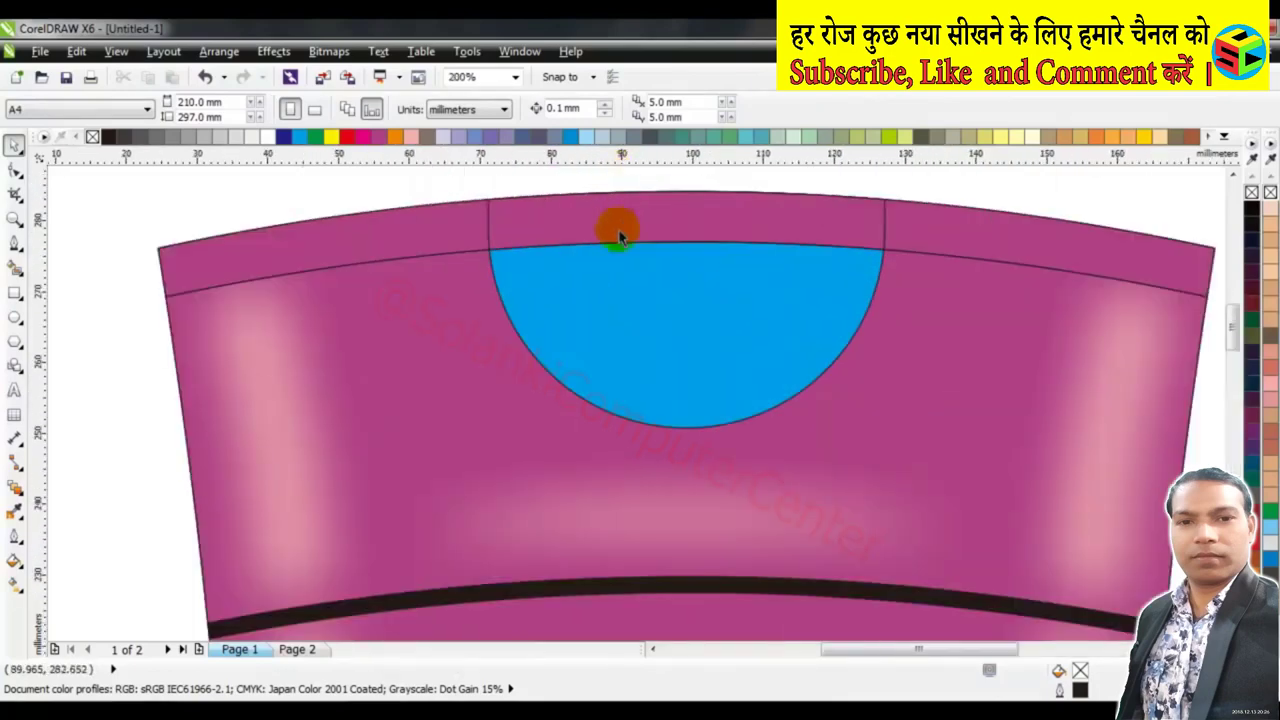
scroll(628, 214, up, 1)
scroll(628, 214, down, 1)
scroll(626, 206, up, 1)
click(630, 335)
drag(631, 340, 635, 336)
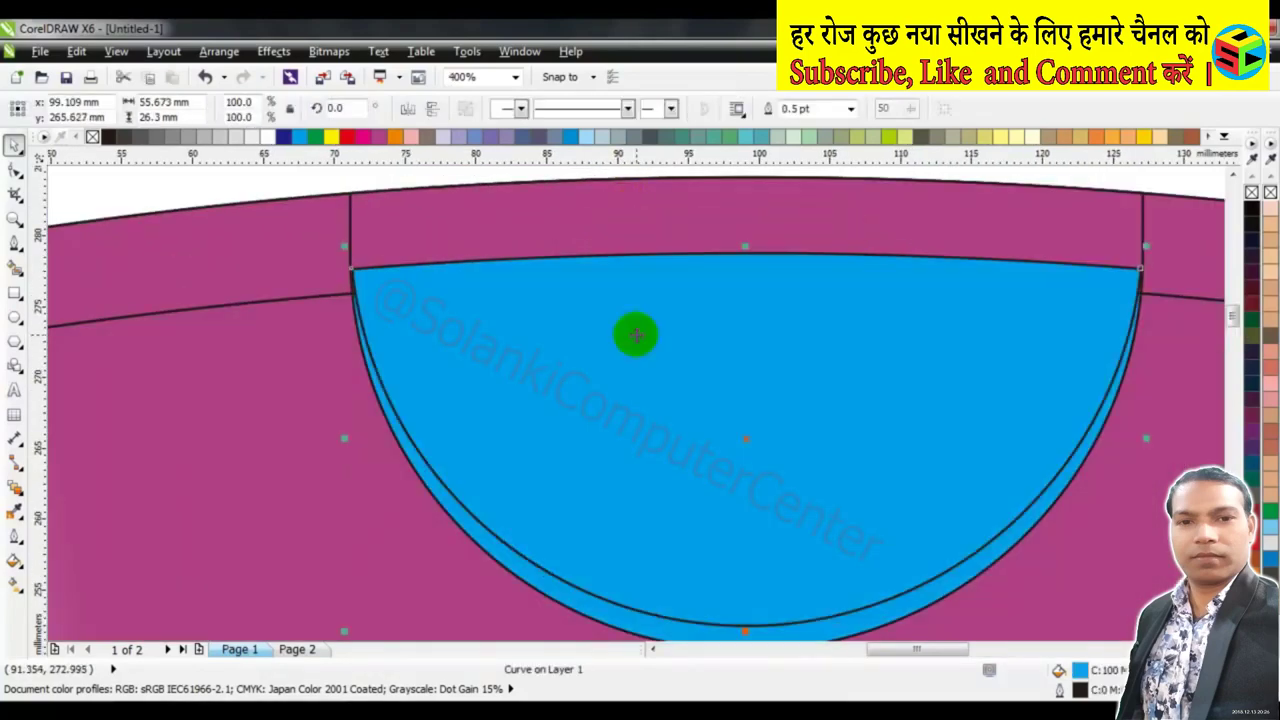
click(364, 138)
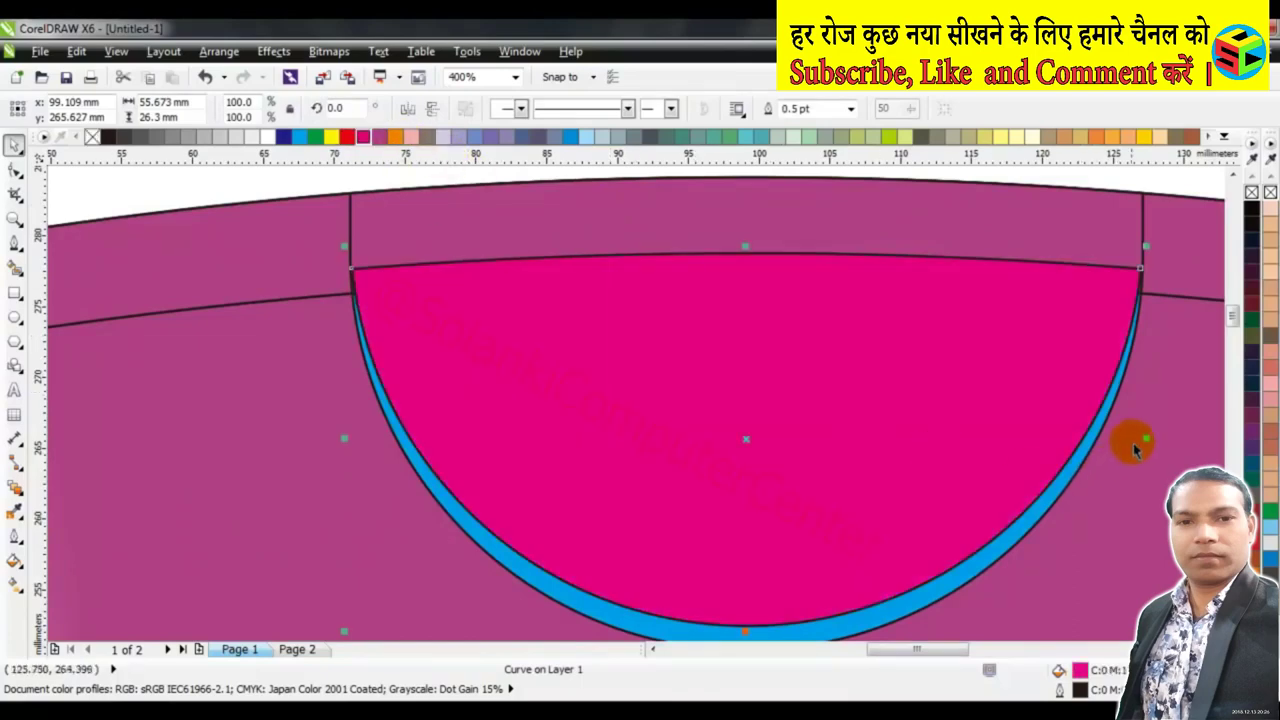
drag(1144, 436, 1128, 437)
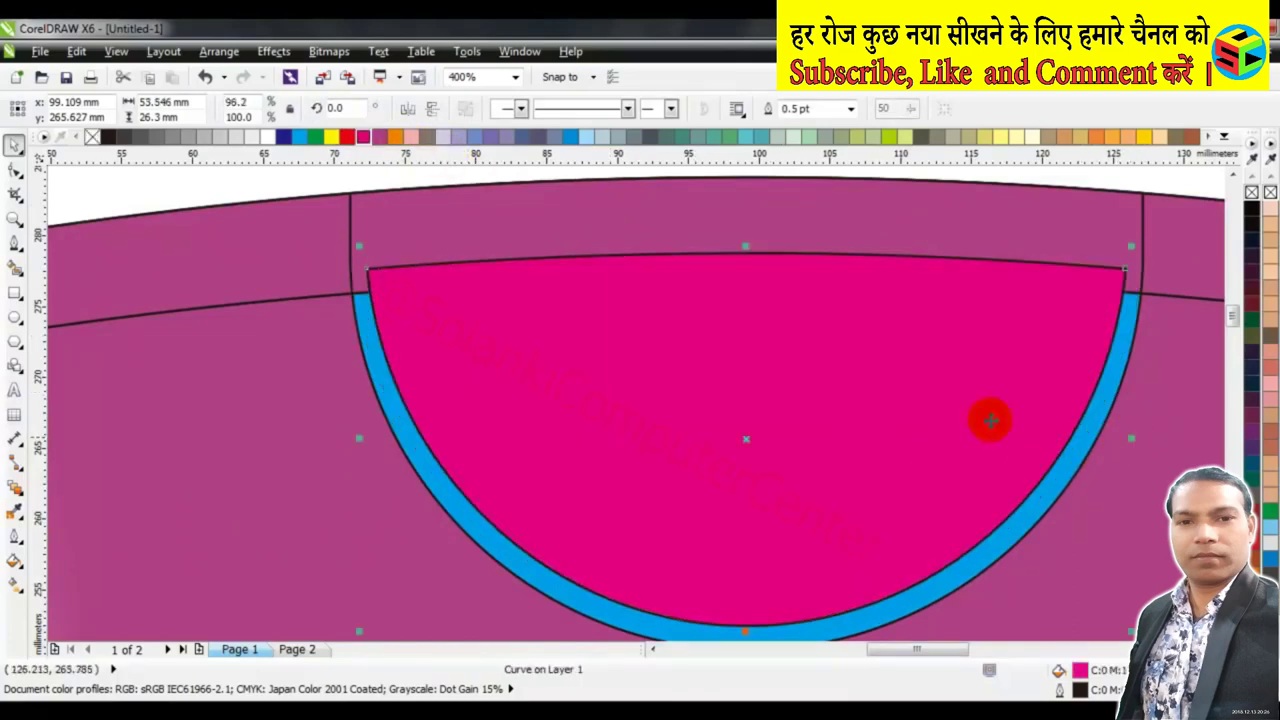
Delete the pink semicircle and fill the blue inner shape with the bottle's magenta
shift+click(364, 334)
click(430, 198)
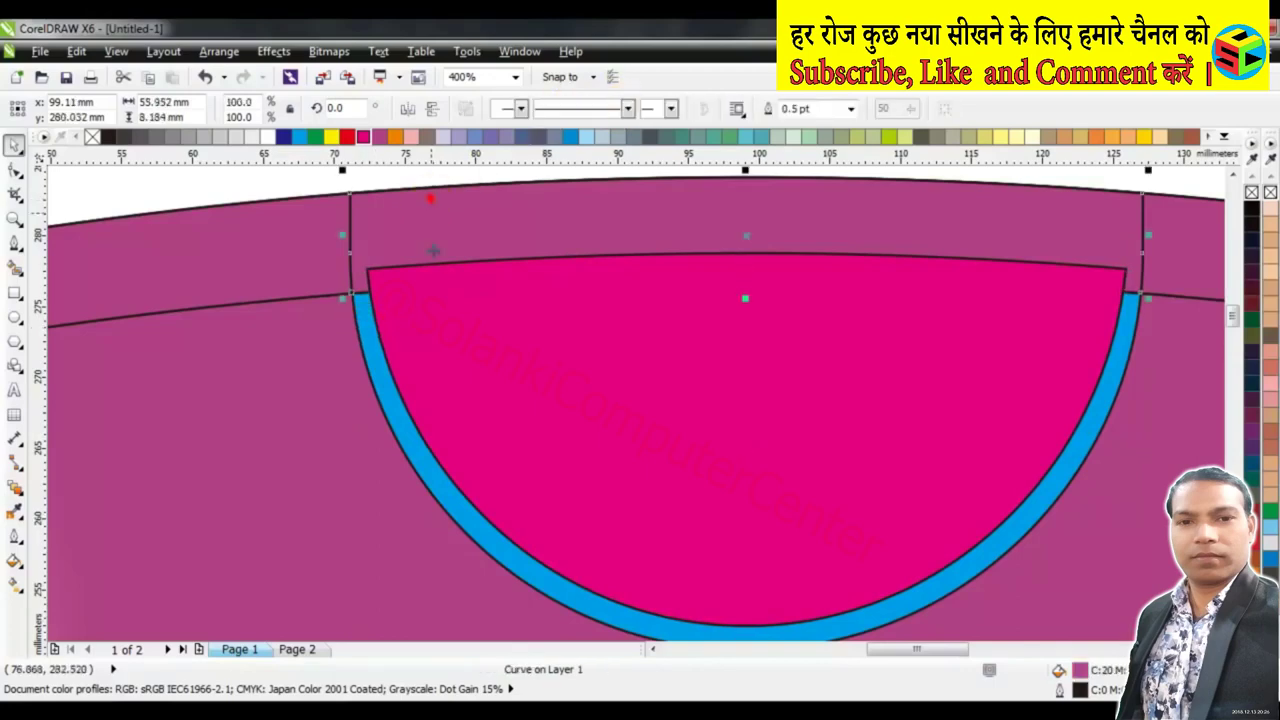
click(460, 341)
key(Delete)
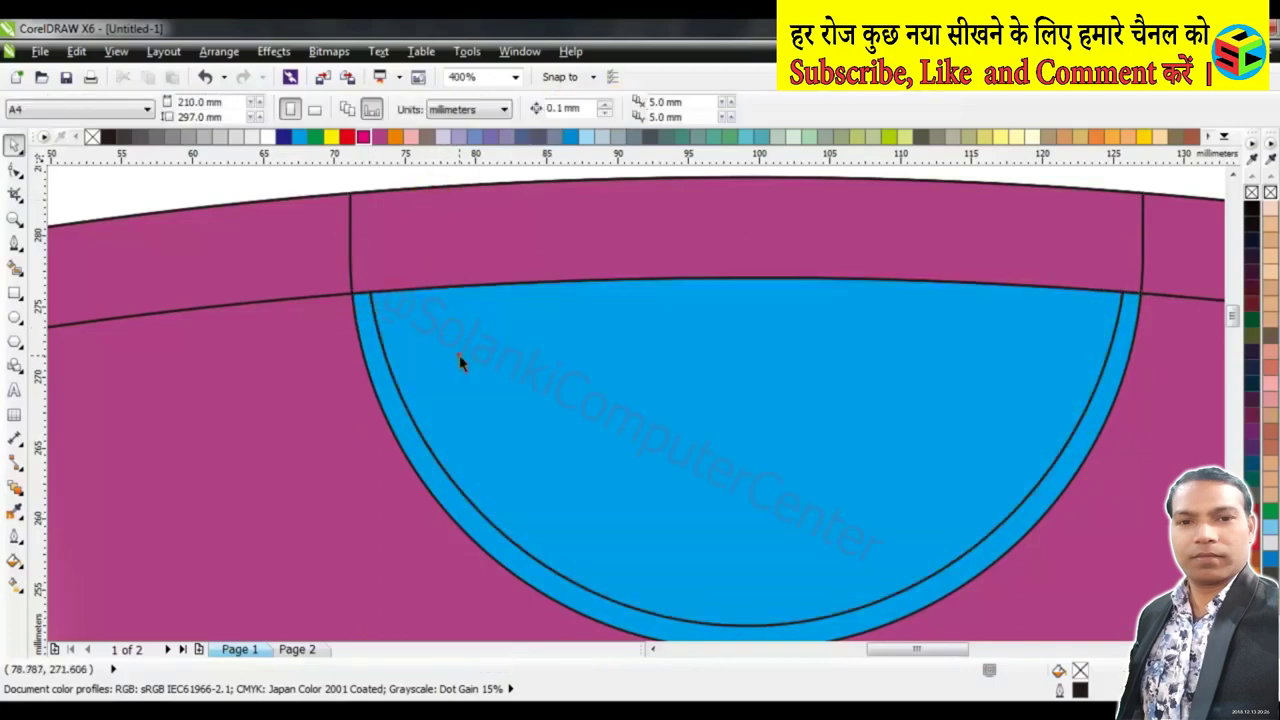
click(460, 352)
click(380, 137)
drag(274, 271, 266, 180)
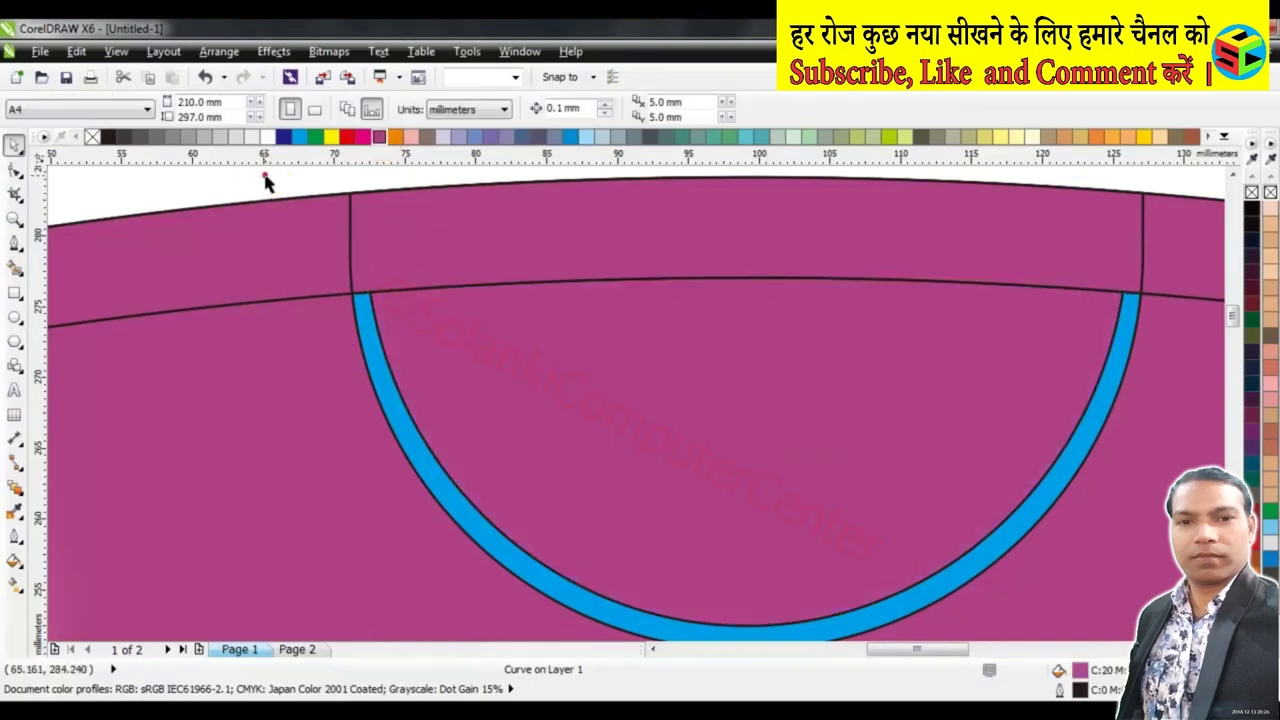
Narrow the cap's top band from its left edge to about 95% (53.214 mm) wide
click(401, 266)
click(343, 194)
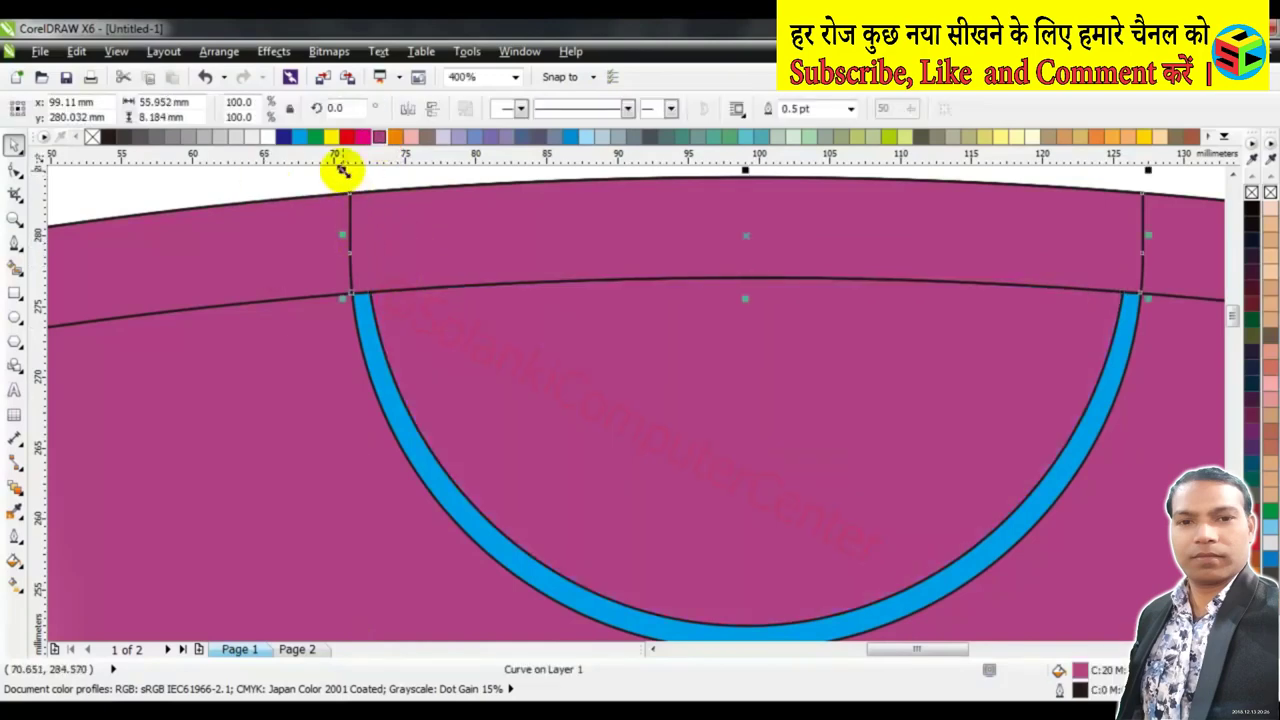
click(342, 240)
drag(342, 237, 357, 236)
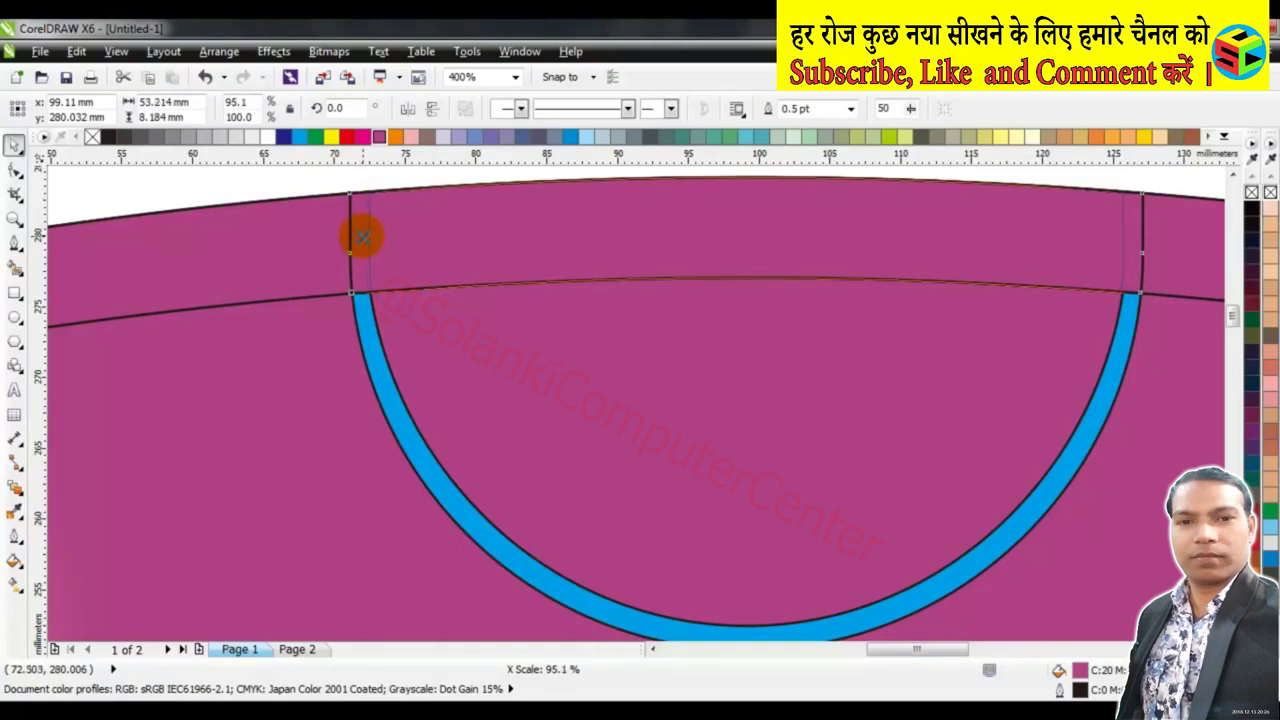
drag(362, 236, 362, 236)
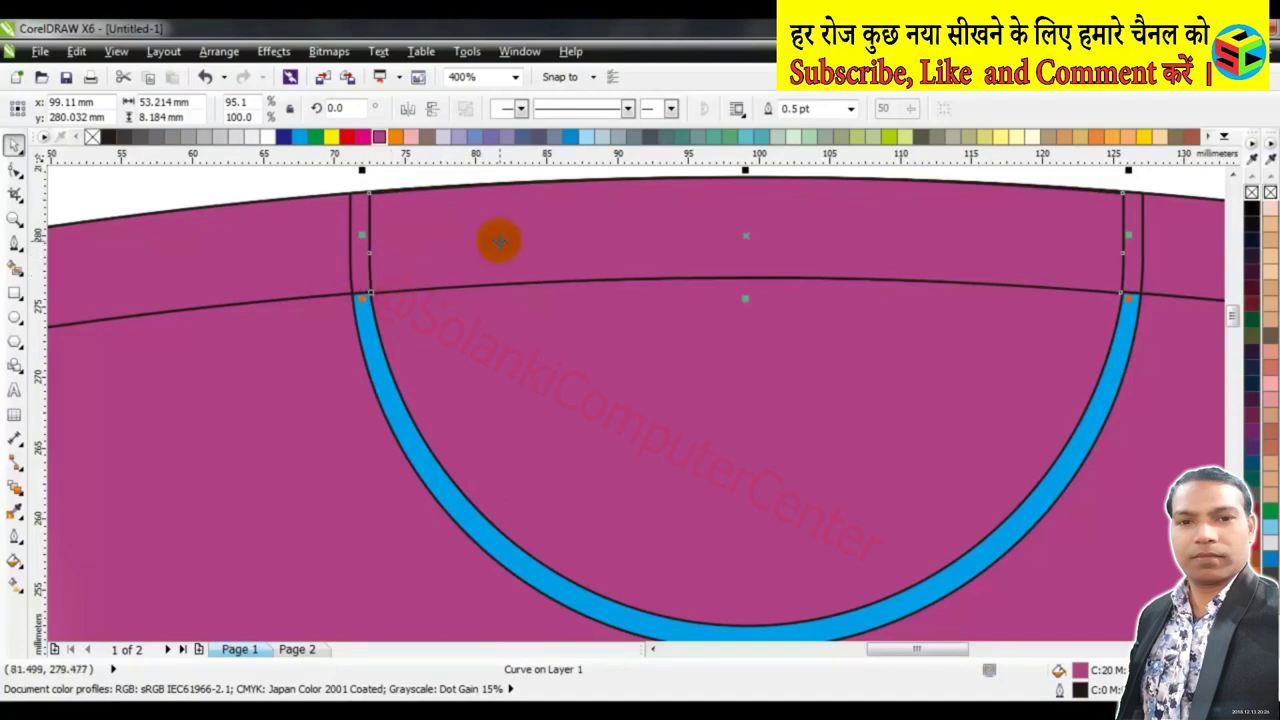
click(451, 323)
click(375, 371)
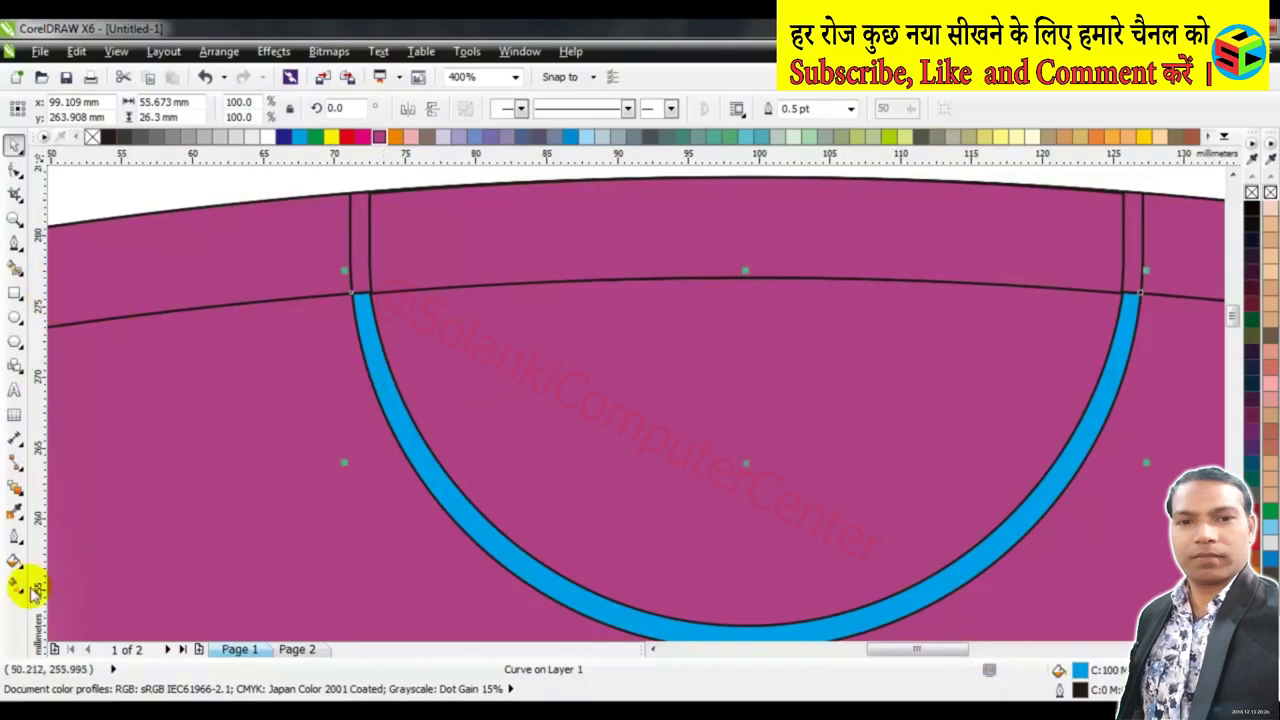
click(14, 585)
Give the cap rim a radial gradient from pink to dark magenta
click(145, 107)
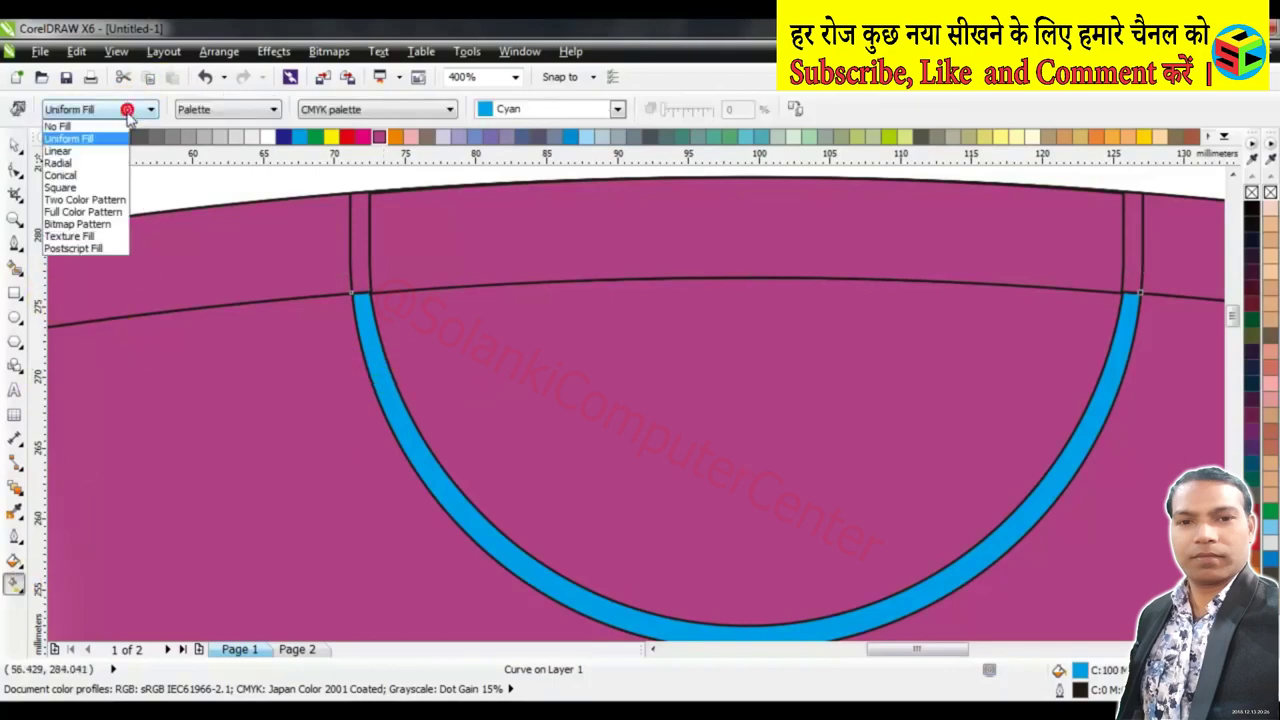
click(90, 158)
drag(745, 462, 568, 558)
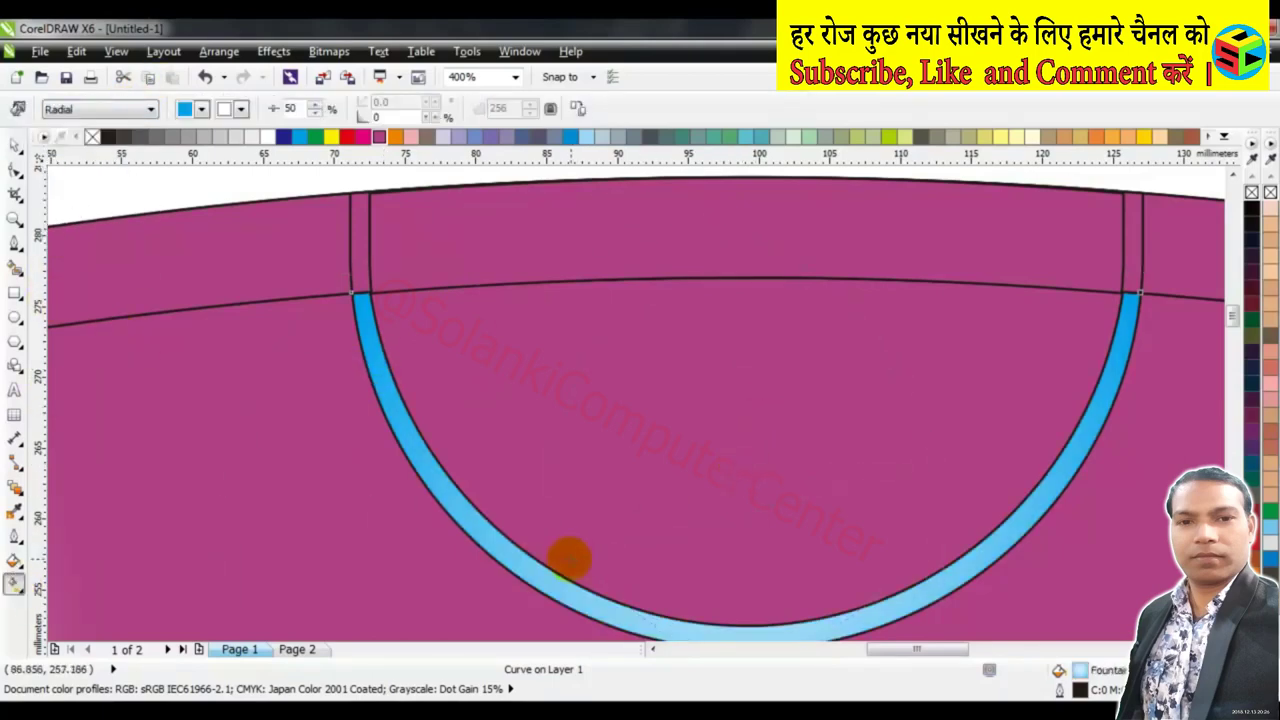
click(410, 136)
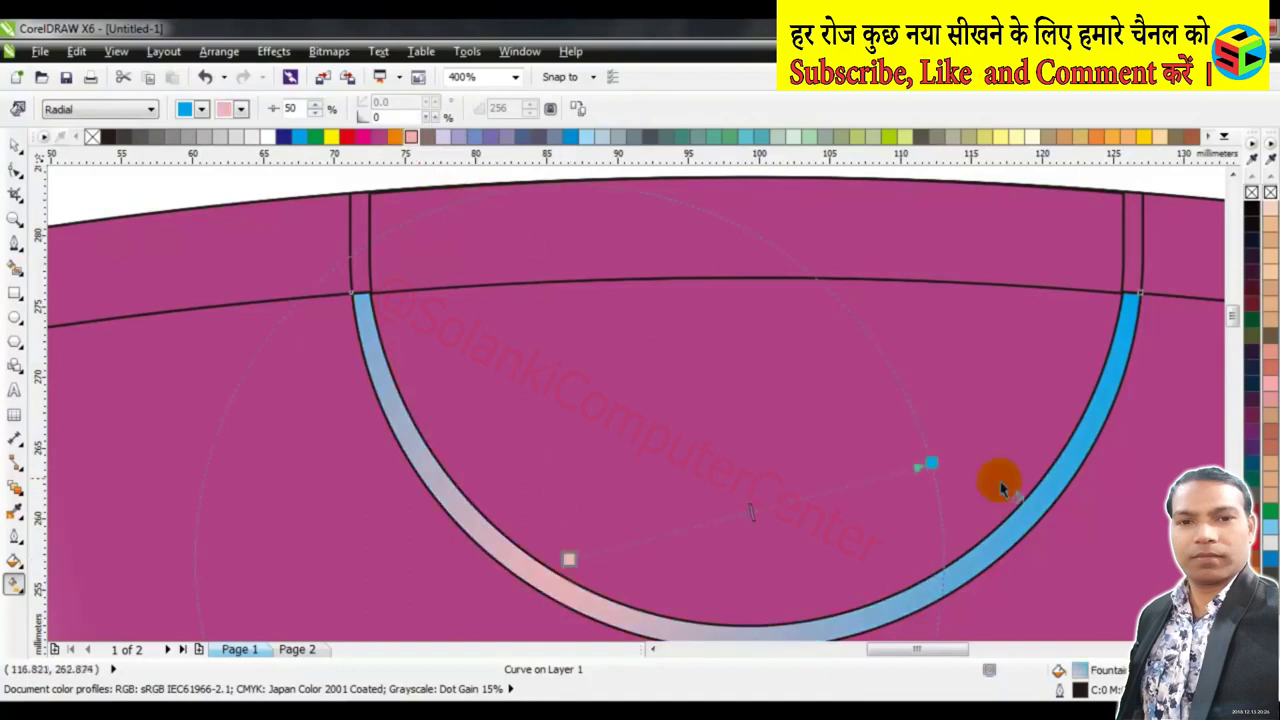
click(931, 463)
mouse_move(405, 137)
mouse_down()
mouse_move(455, 190)
mouse_move(931, 460)
mouse_up()
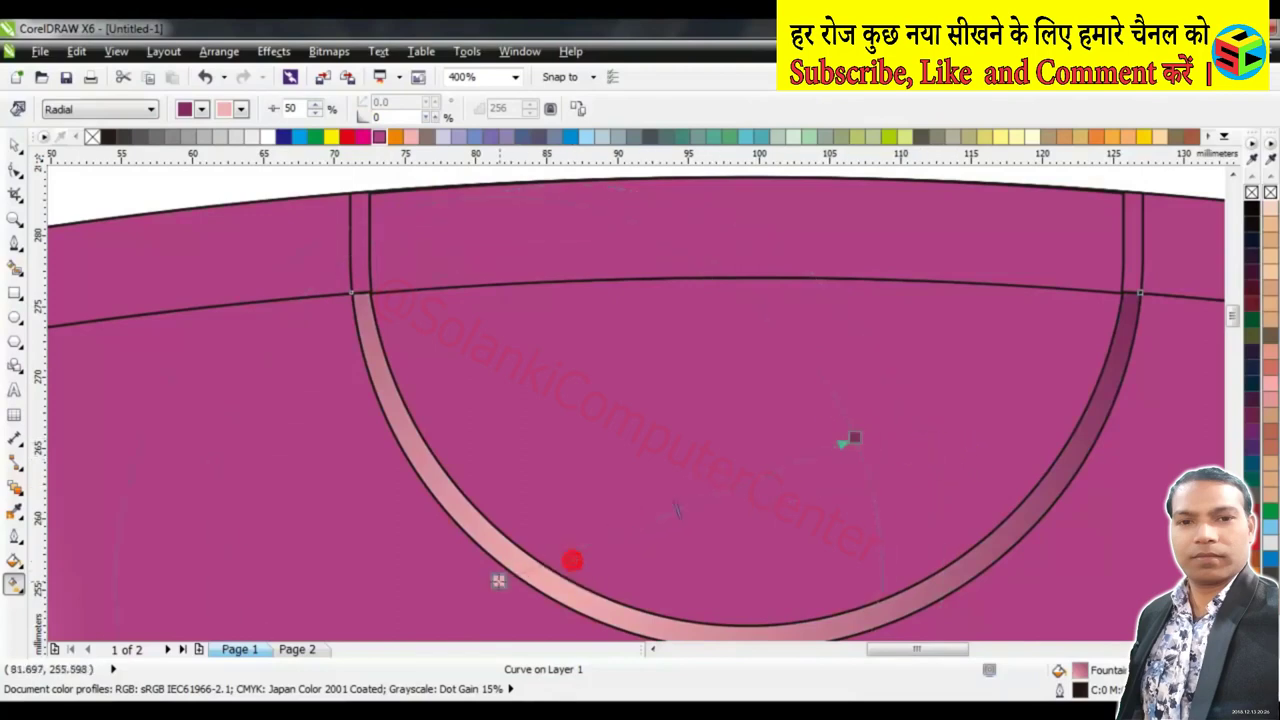
Adjust the rim gradient's nodes, midpoint and spread, then remove its black outline
drag(572, 561, 467, 596)
drag(662, 514, 617, 557)
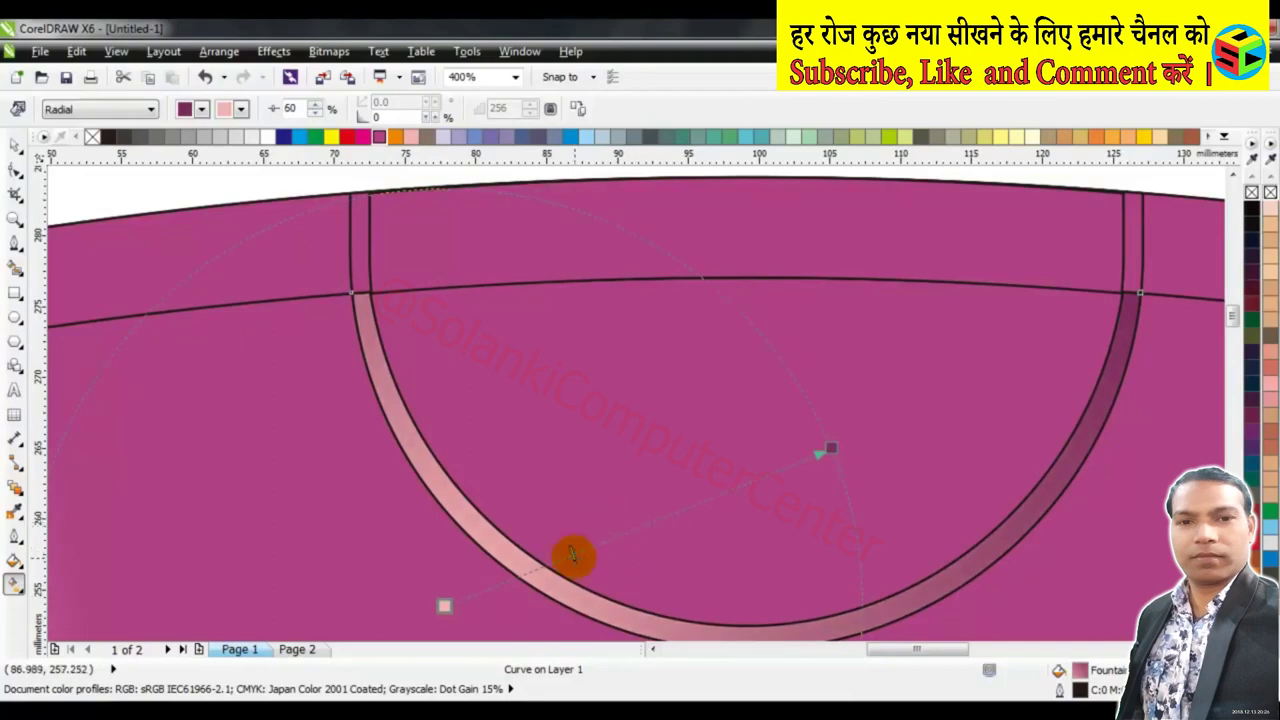
drag(572, 555, 820, 455)
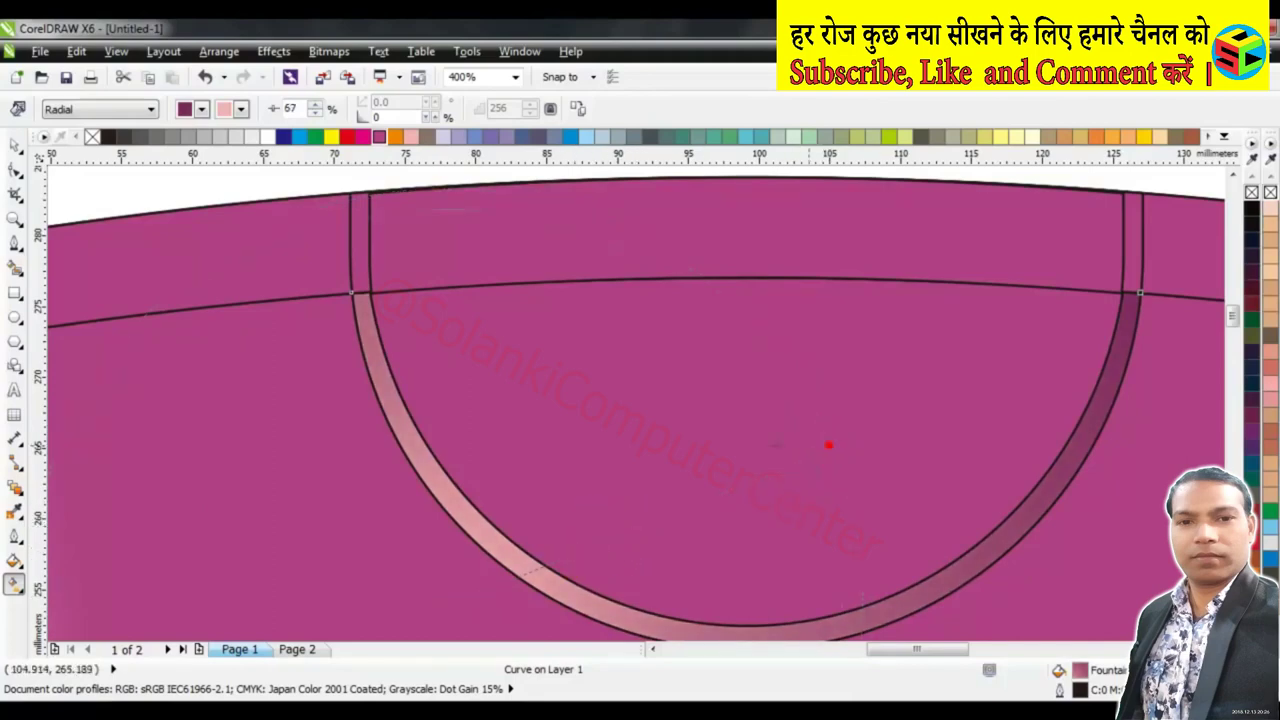
mouse_move(737, 434)
mouse_down()
mouse_move(721, 392)
mouse_move(675, 420)
mouse_up()
drag(606, 467, 114, 271)
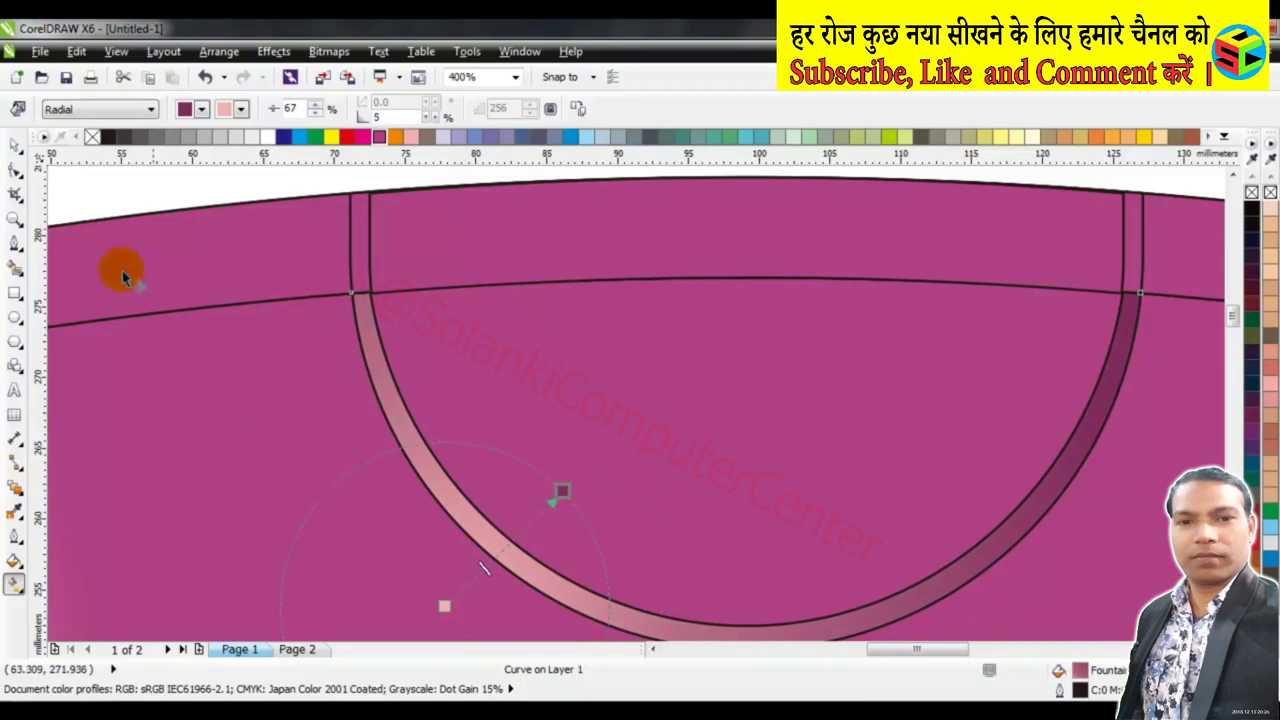
click(14, 145)
click(486, 357)
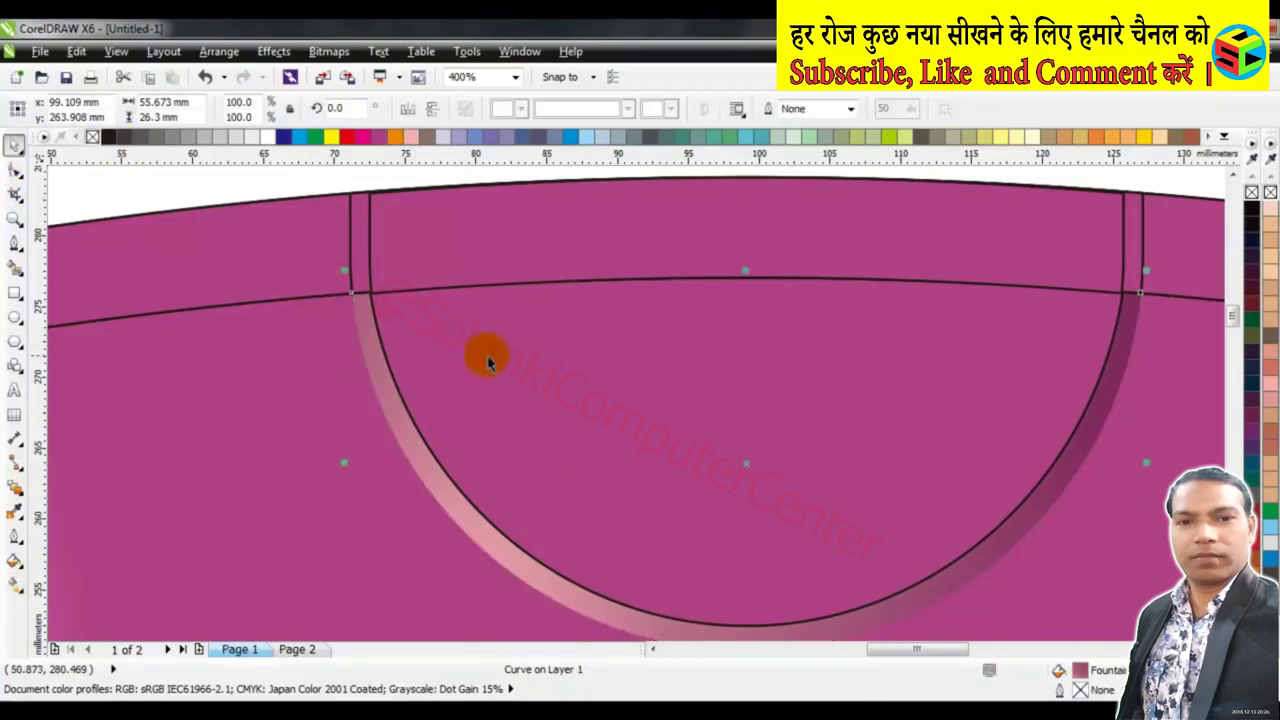
right_click(94, 139)
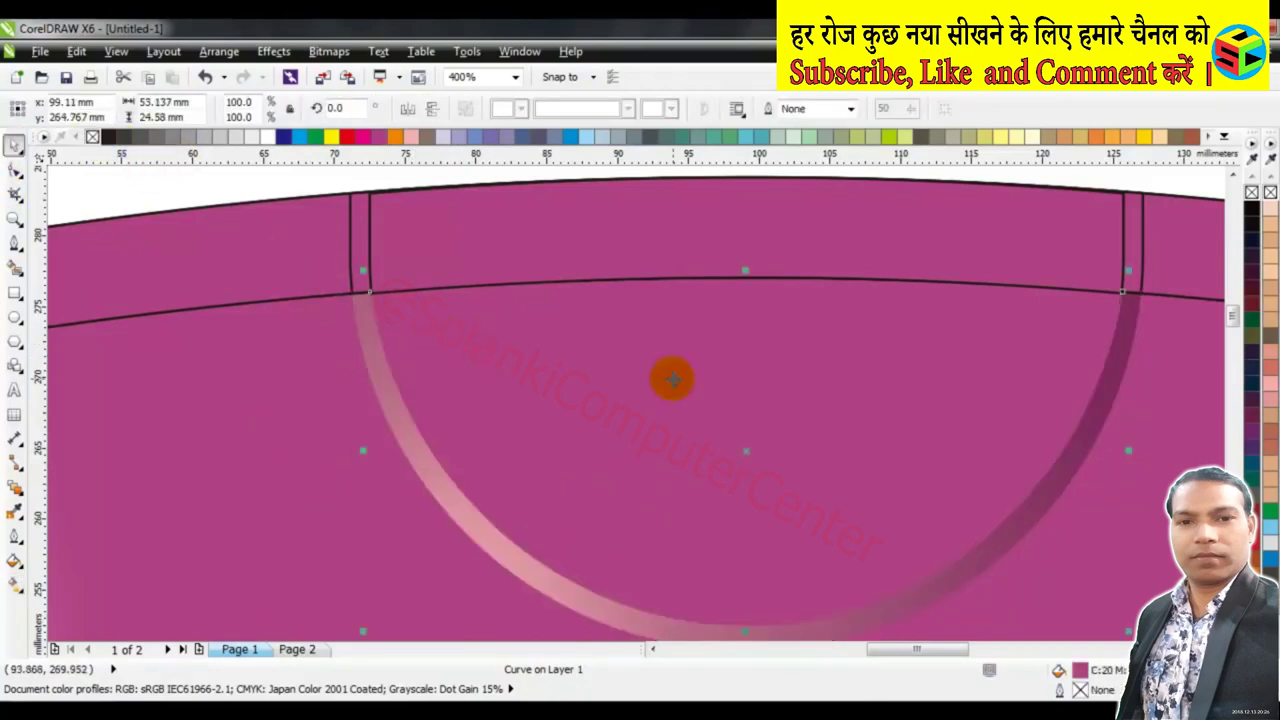
Draw a trial closed curve shape between the posts, then discard it
scroll(671, 377, down, 3)
scroll(694, 360, up, 2)
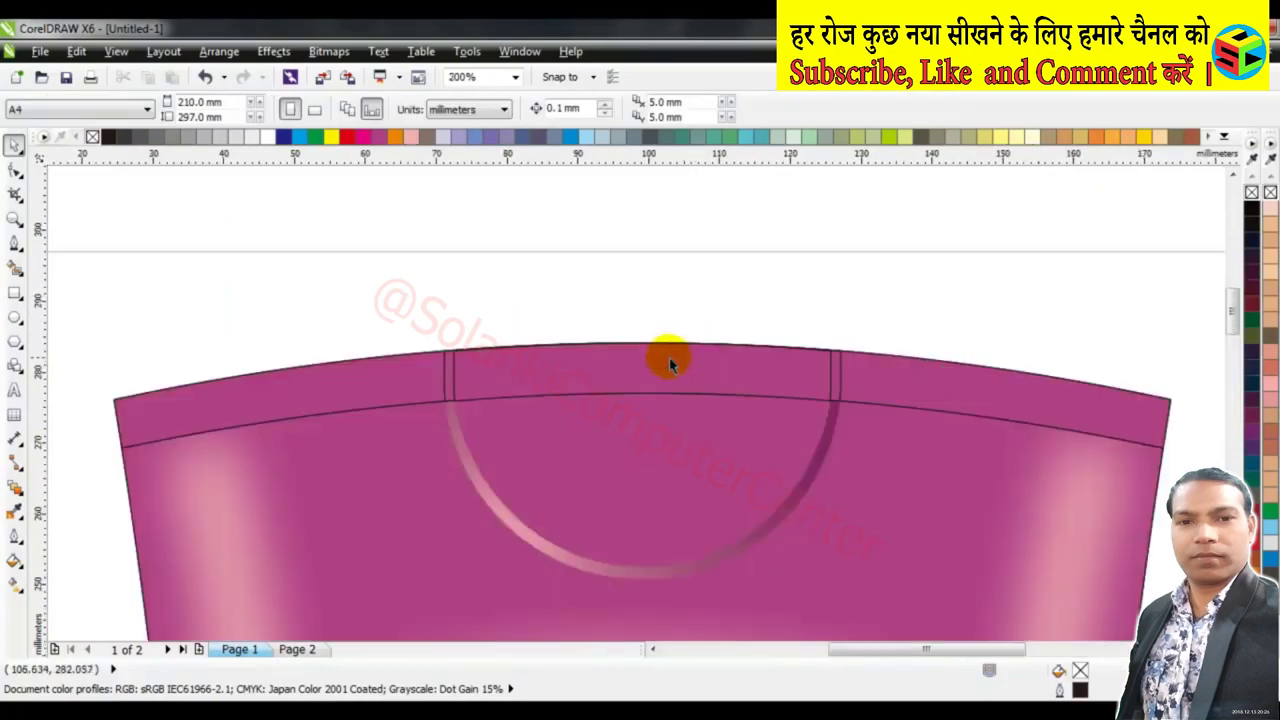
scroll(650, 378, up, 1)
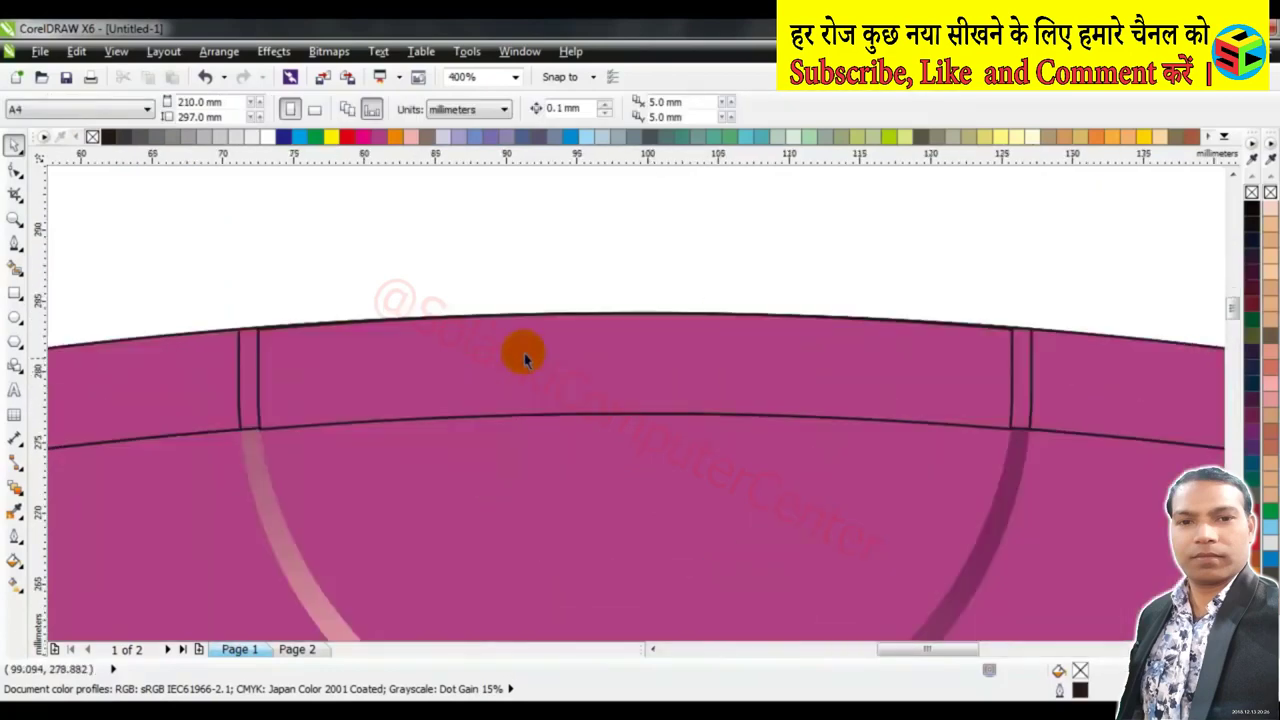
click(14, 243)
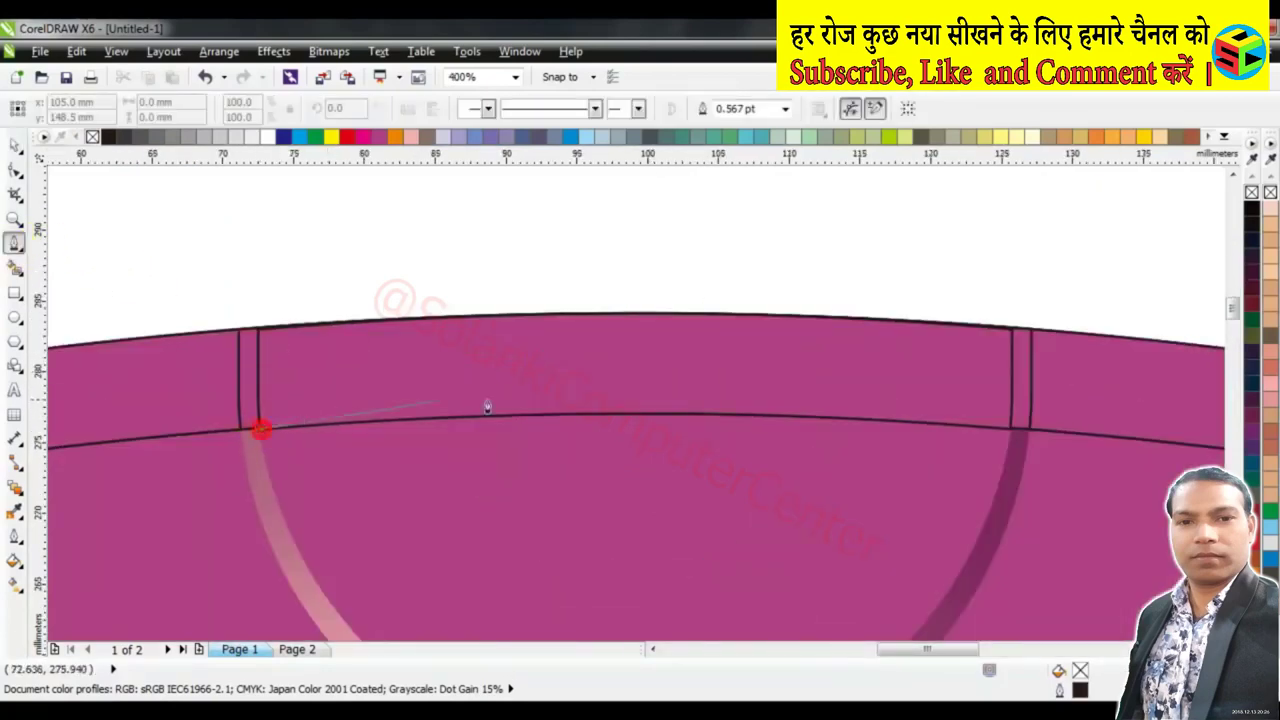
drag(1008, 428, 1158, 530)
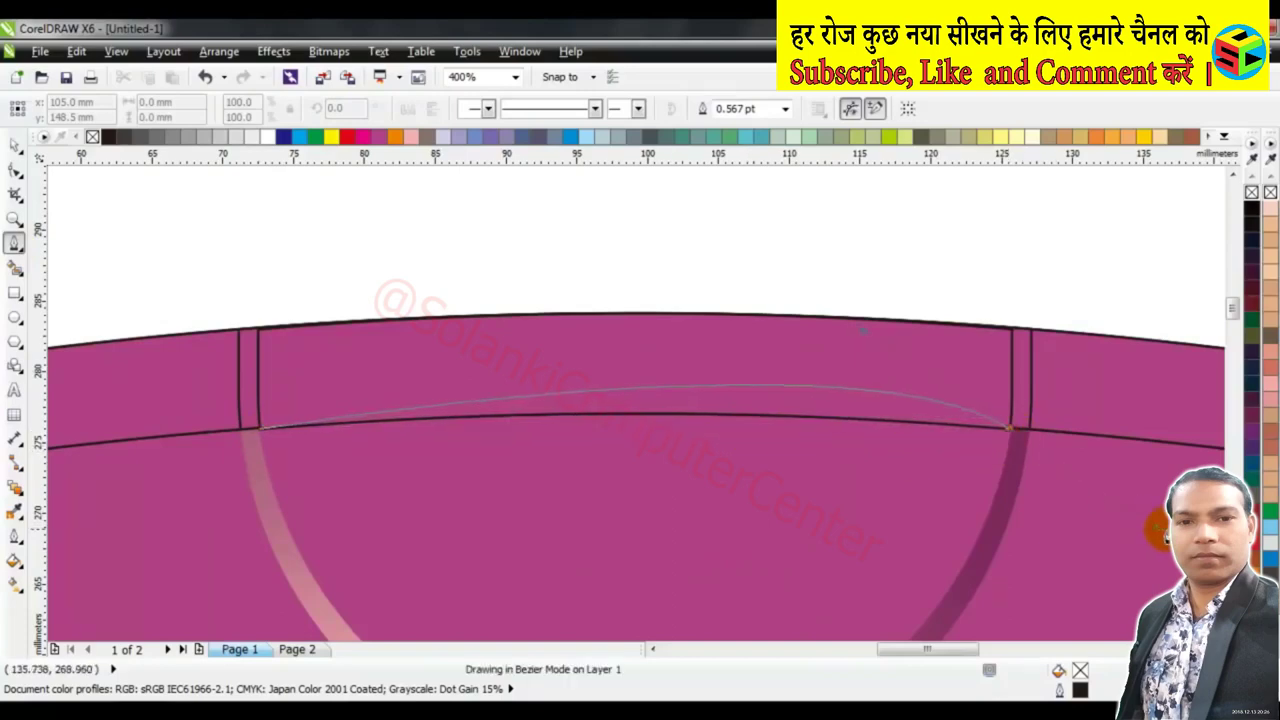
scroll(1158, 530, right, 3)
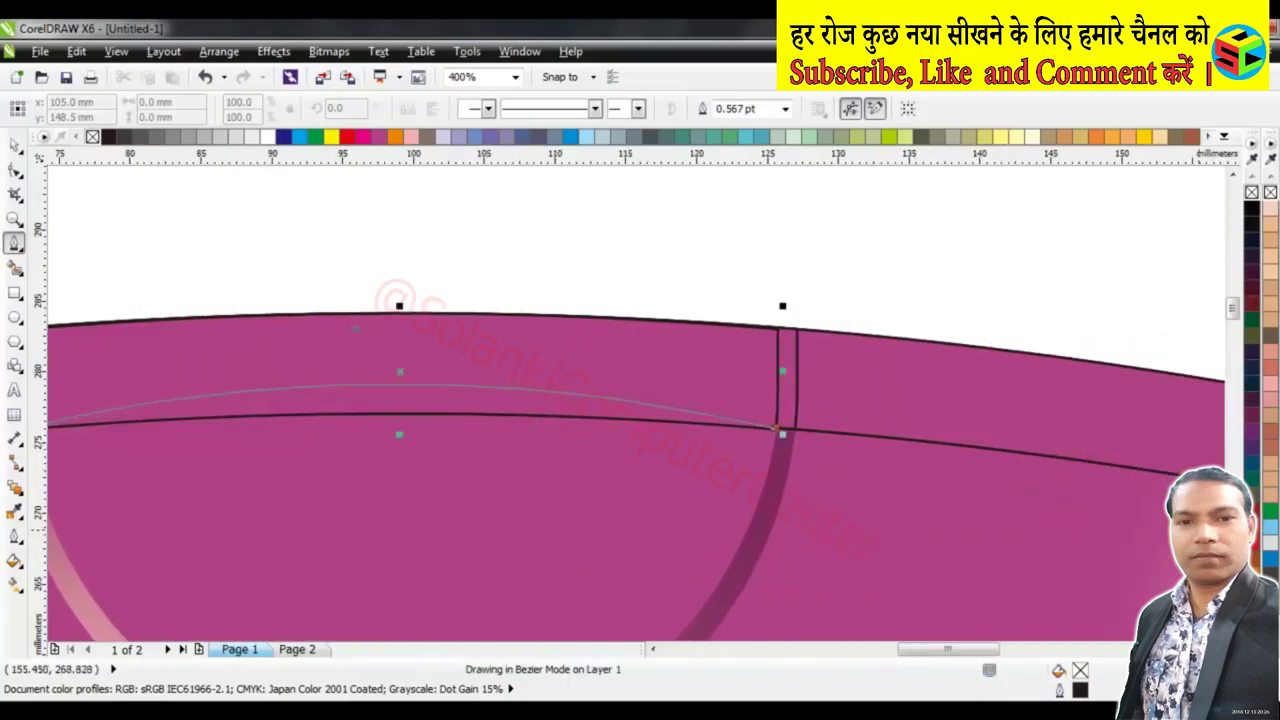
scroll(1134, 491, right, 1)
scroll(1134, 491, right, 2)
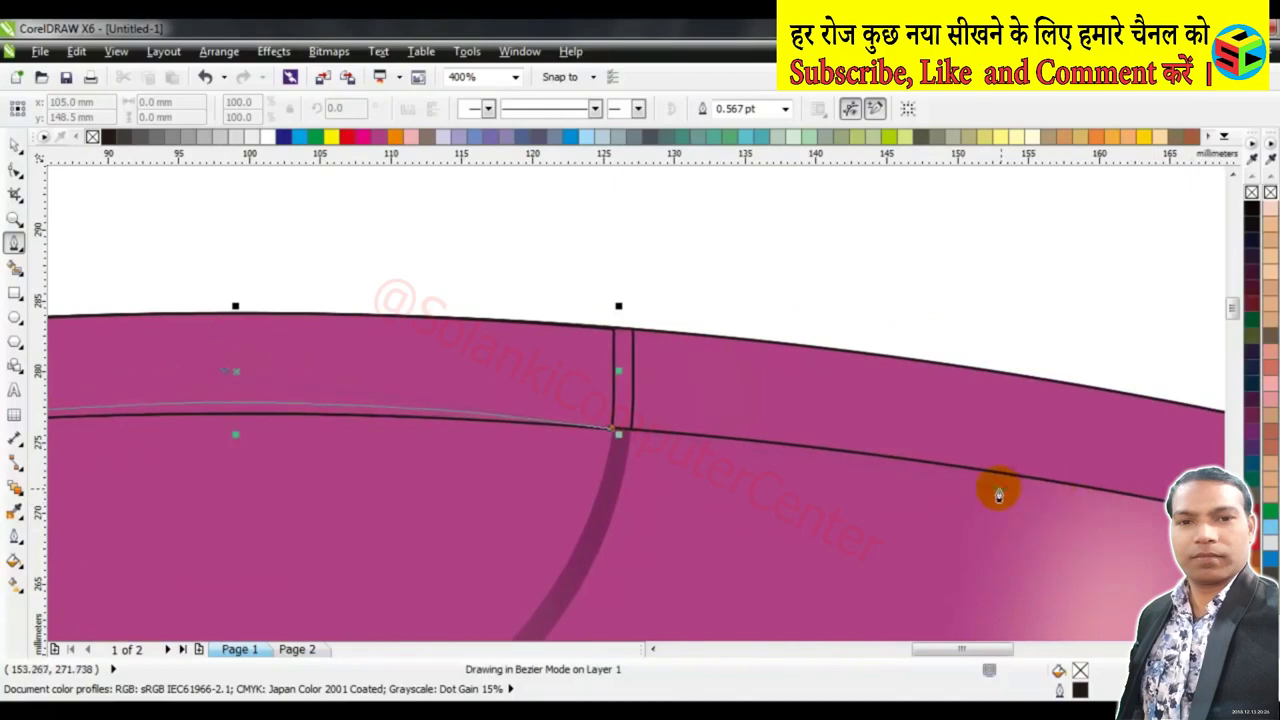
drag(996, 503, 1000, 504)
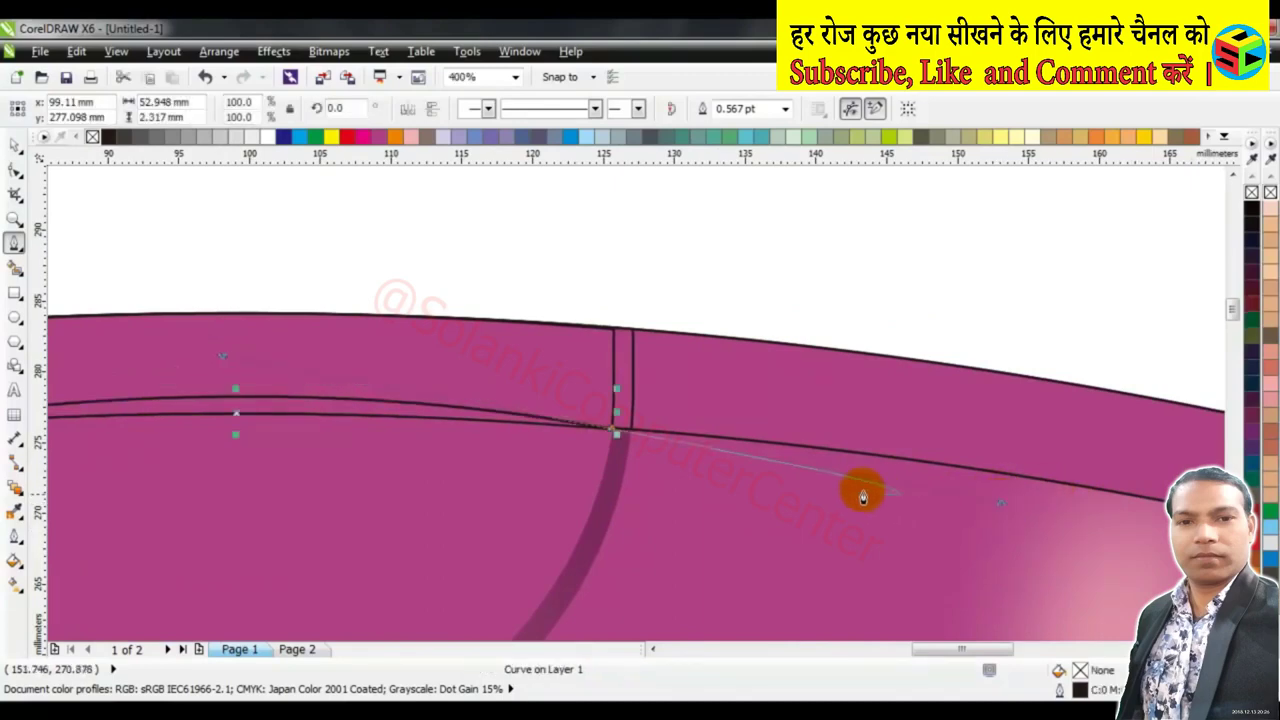
scroll(820, 480, down, 2)
scroll(386, 469, up, 2)
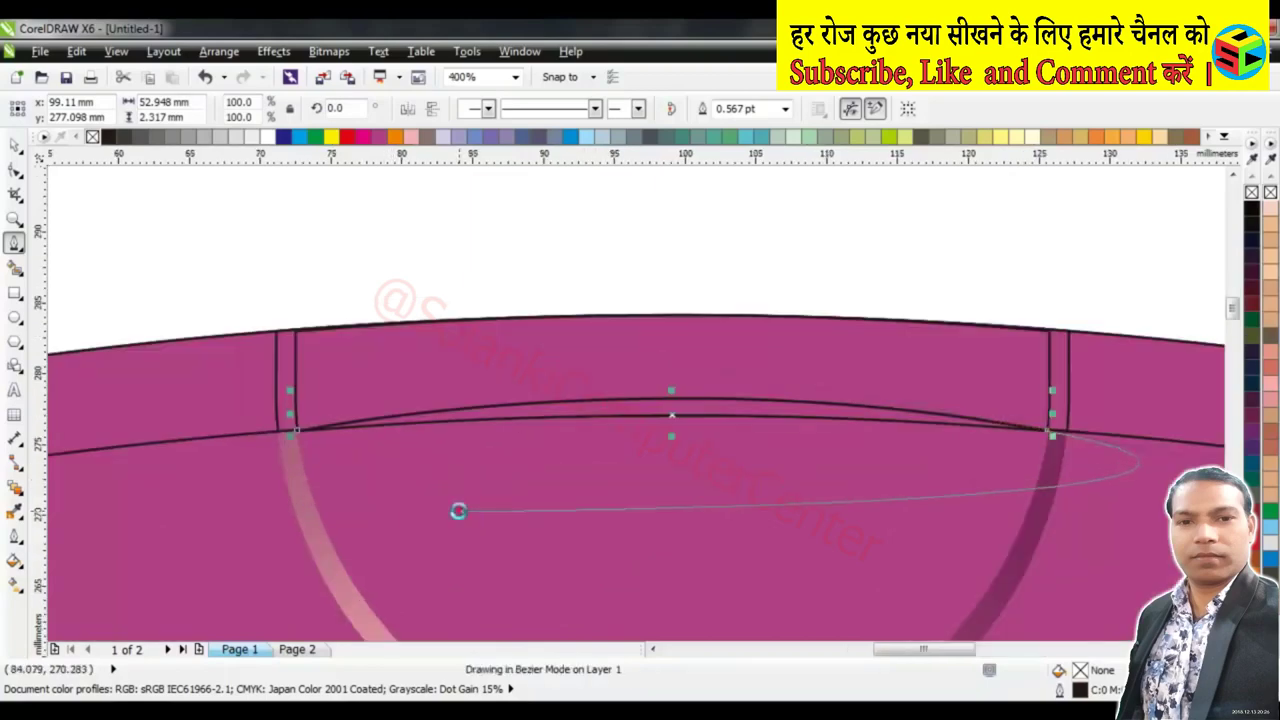
click(460, 511)
click(292, 437)
key(space)
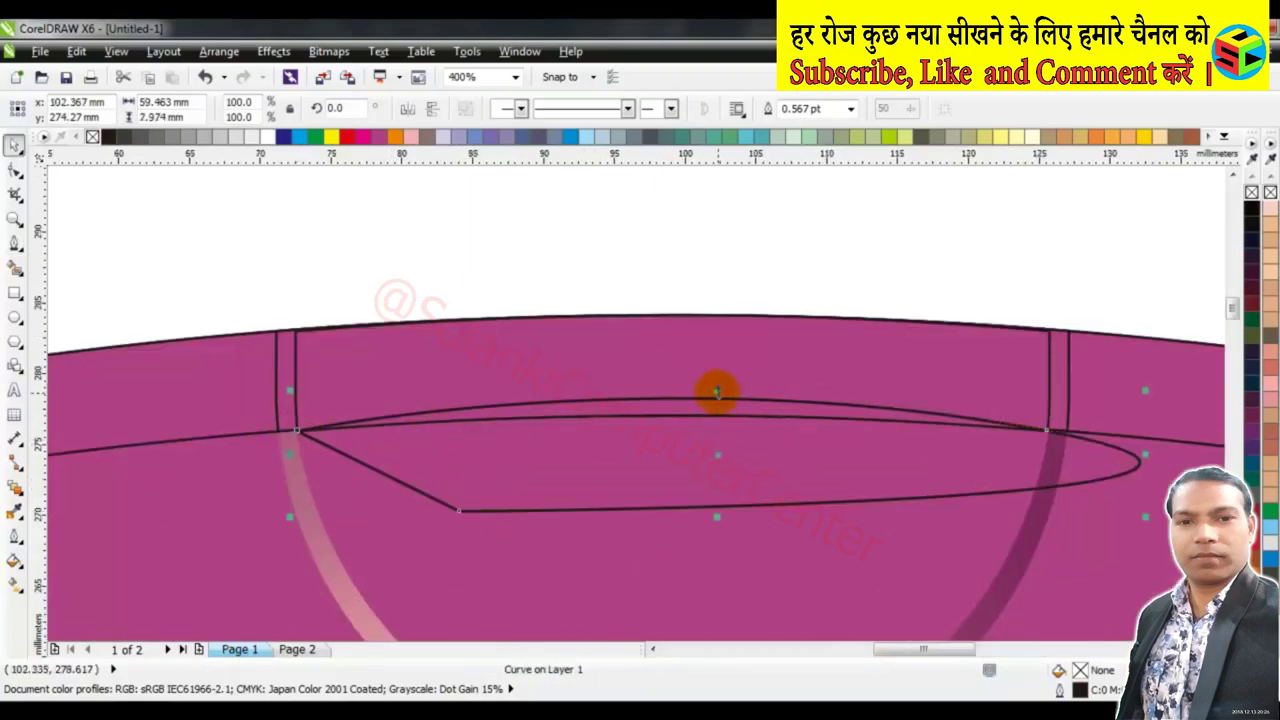
drag(717, 391, 717, 367)
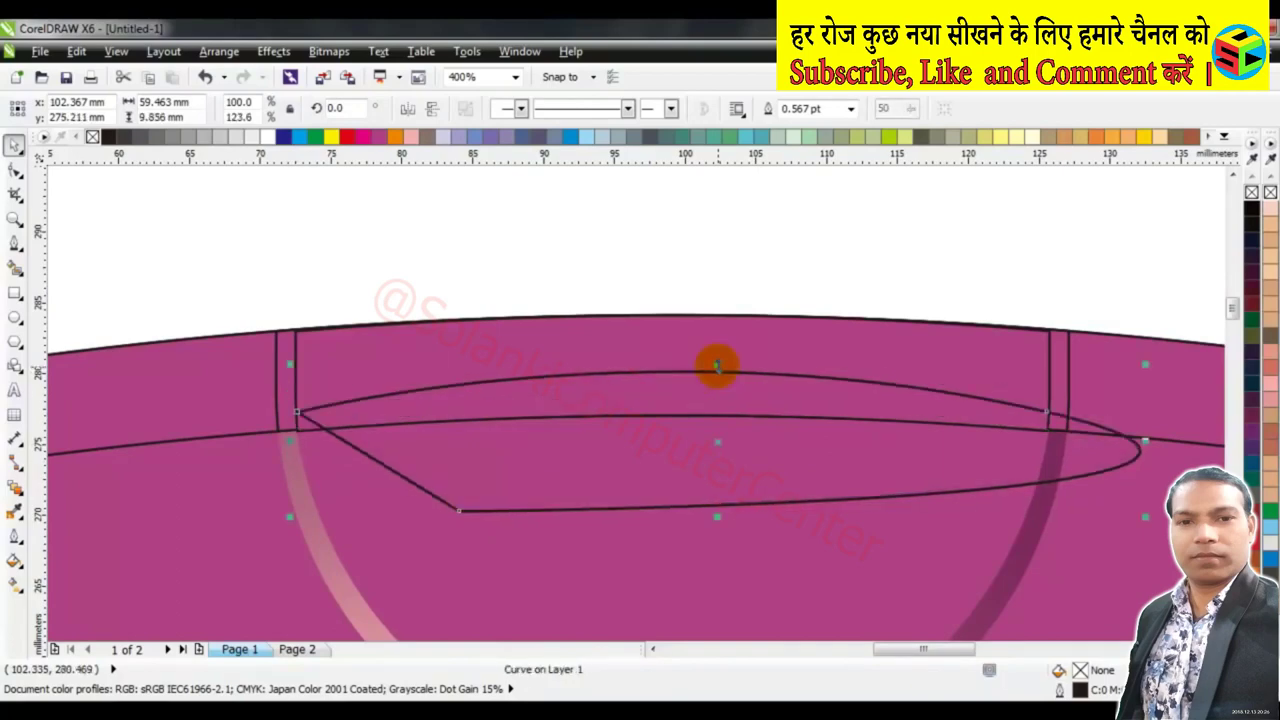
key(ctrl+z)
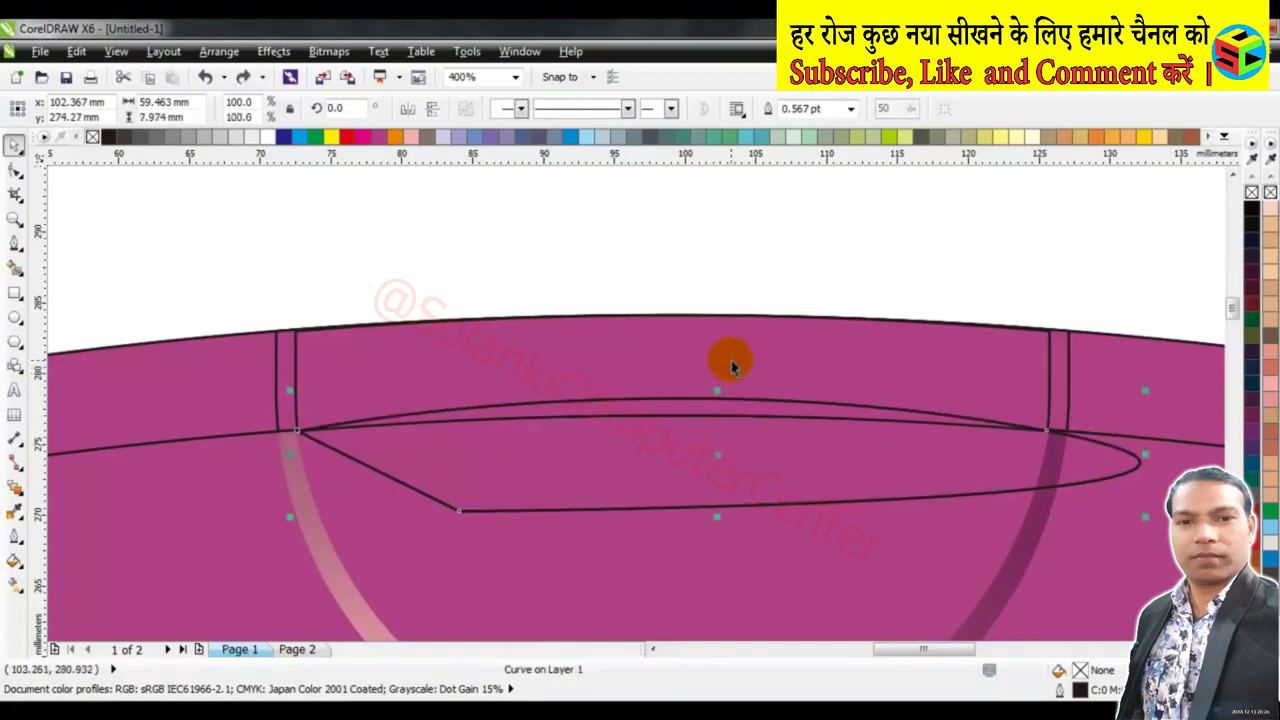
key(Delete)
Draw a straight line between the two posts and bend it upward into an arc
click(14, 243)
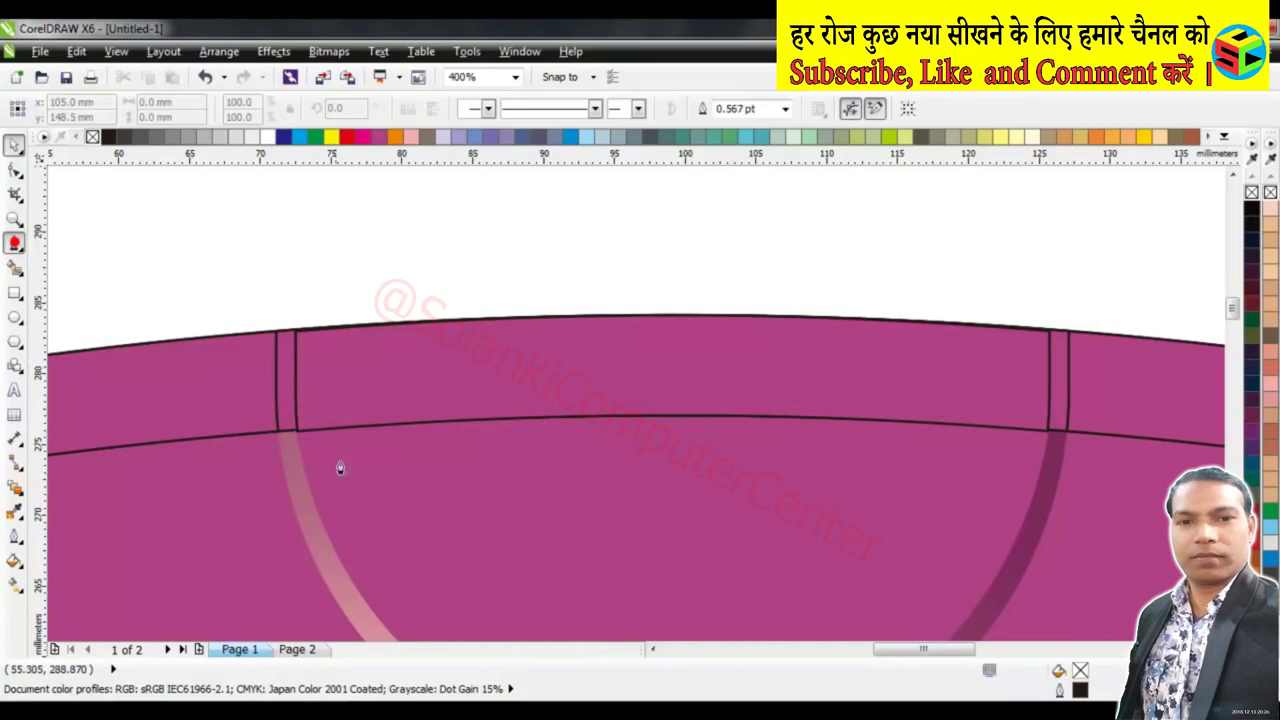
click(293, 432)
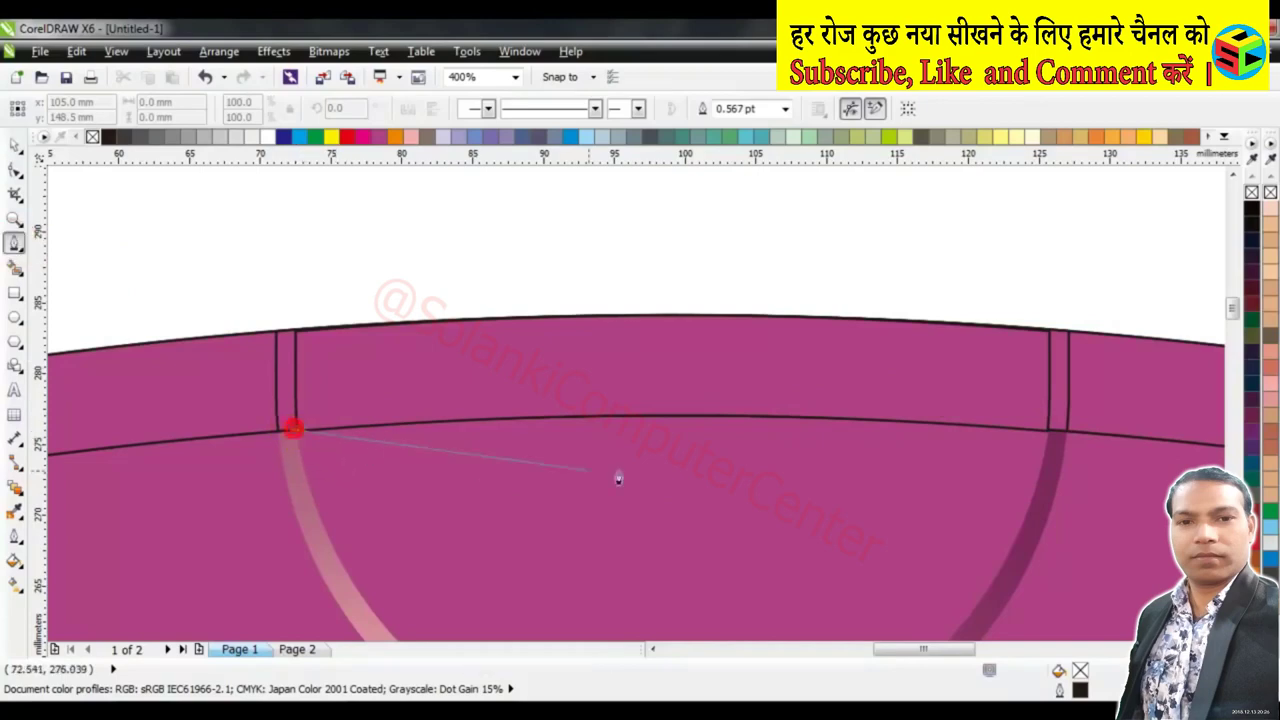
click(1046, 437)
click(1046, 437)
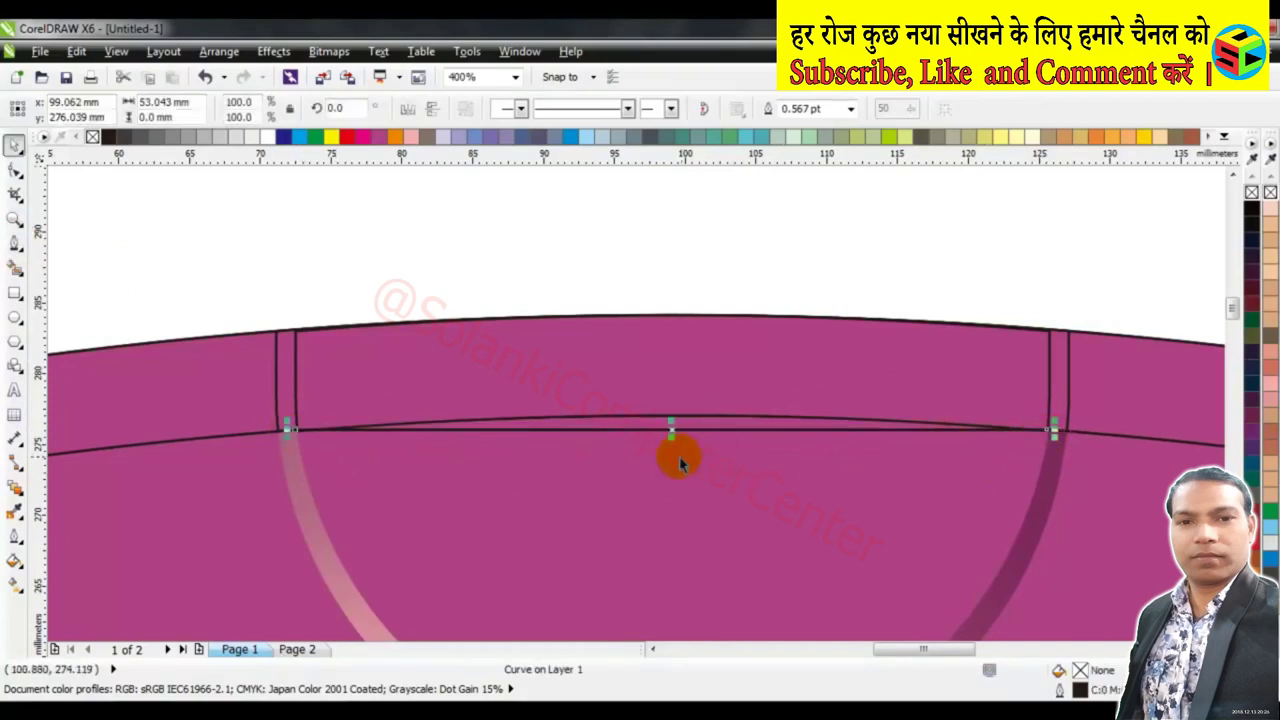
click(14, 146)
click(16, 170)
click(668, 438)
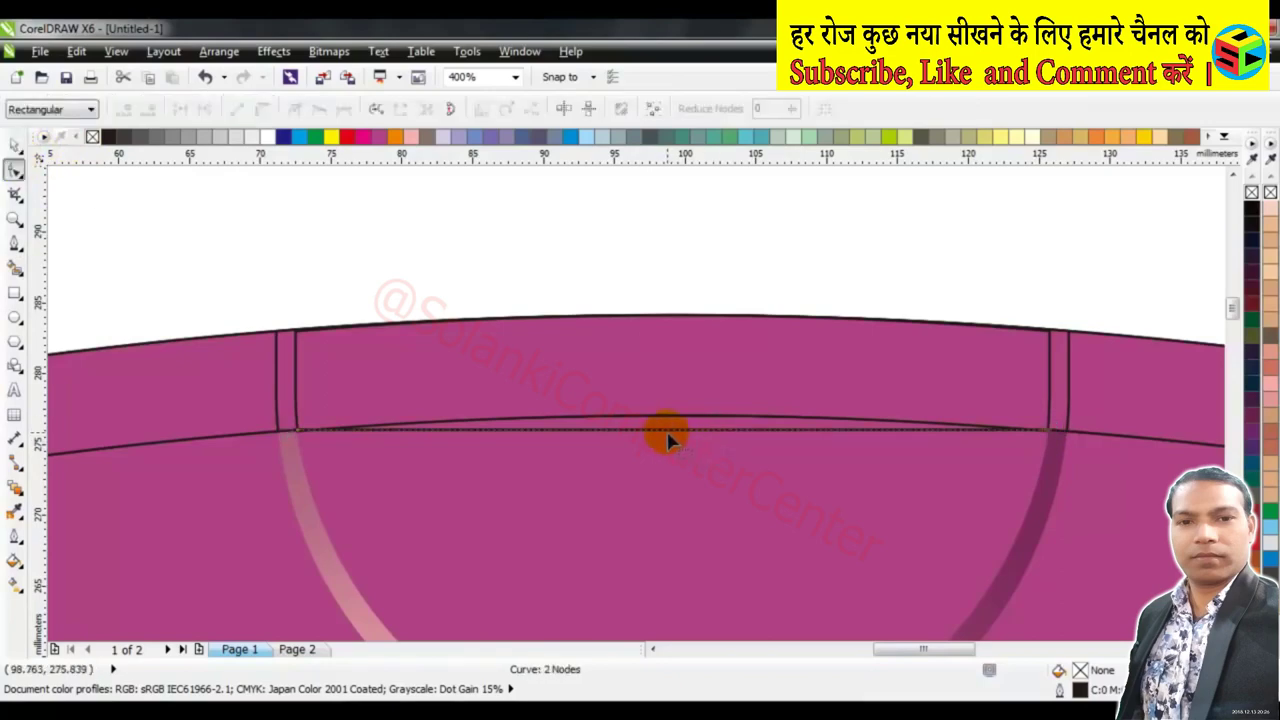
right_click(668, 435)
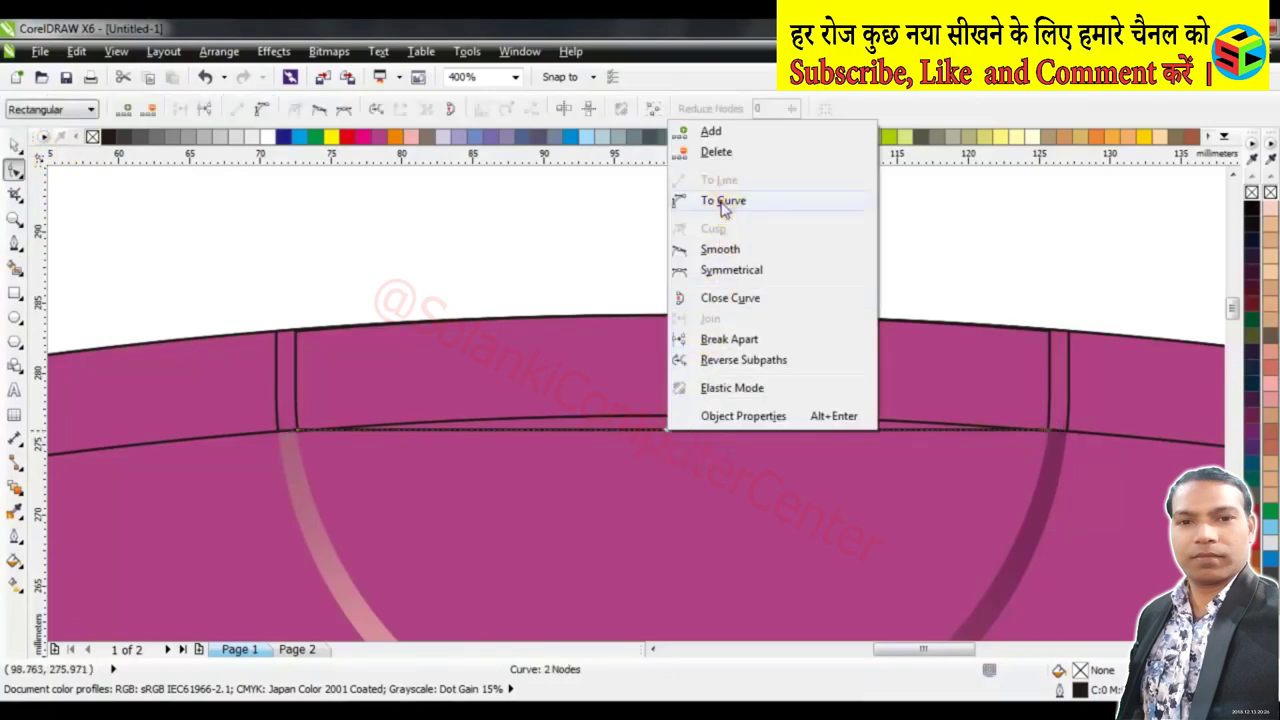
click(723, 201)
drag(665, 433, 665, 362)
Smart-fill only the band above the new arc with green
key(space)
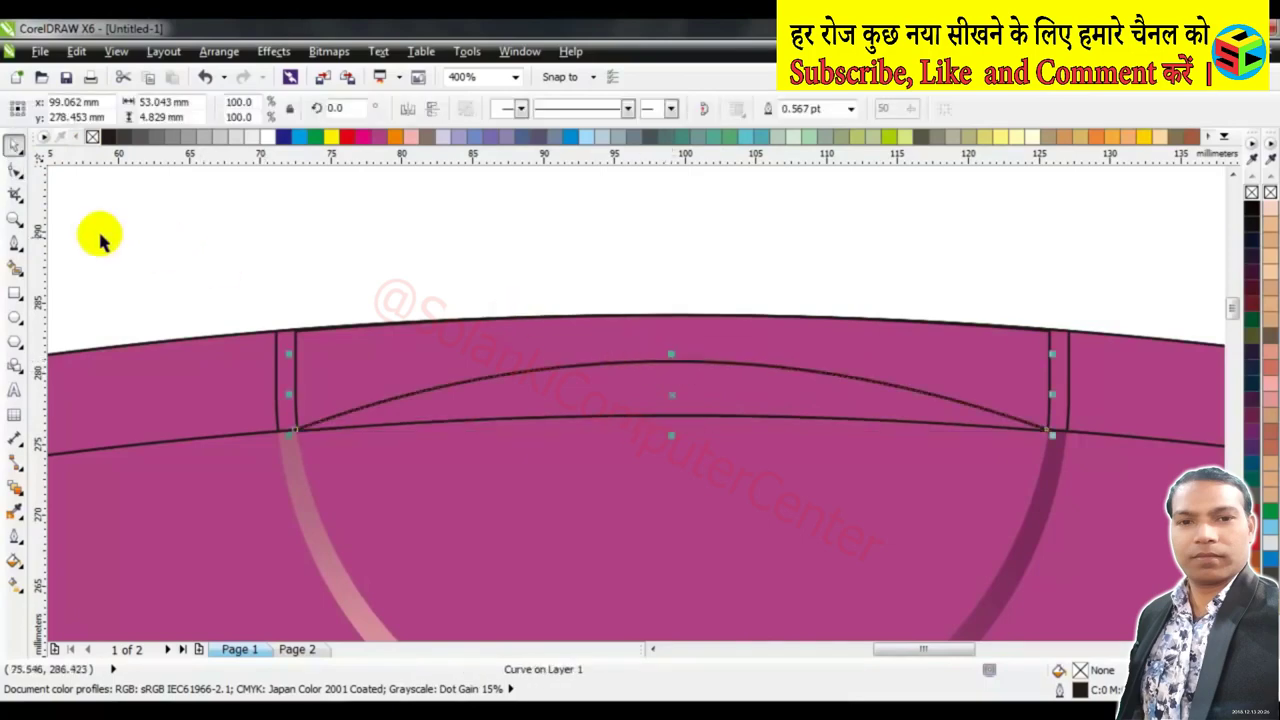
click(15, 267)
click(572, 397)
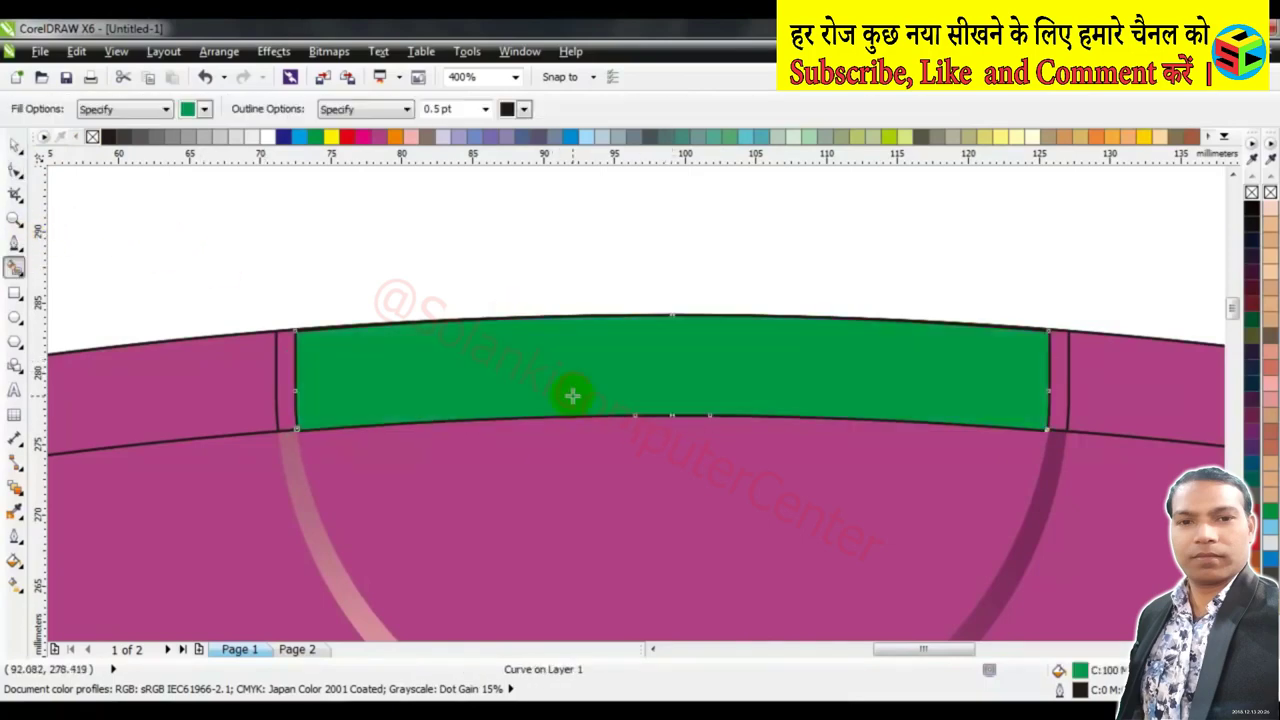
key(ctrl+z)
click(571, 363)
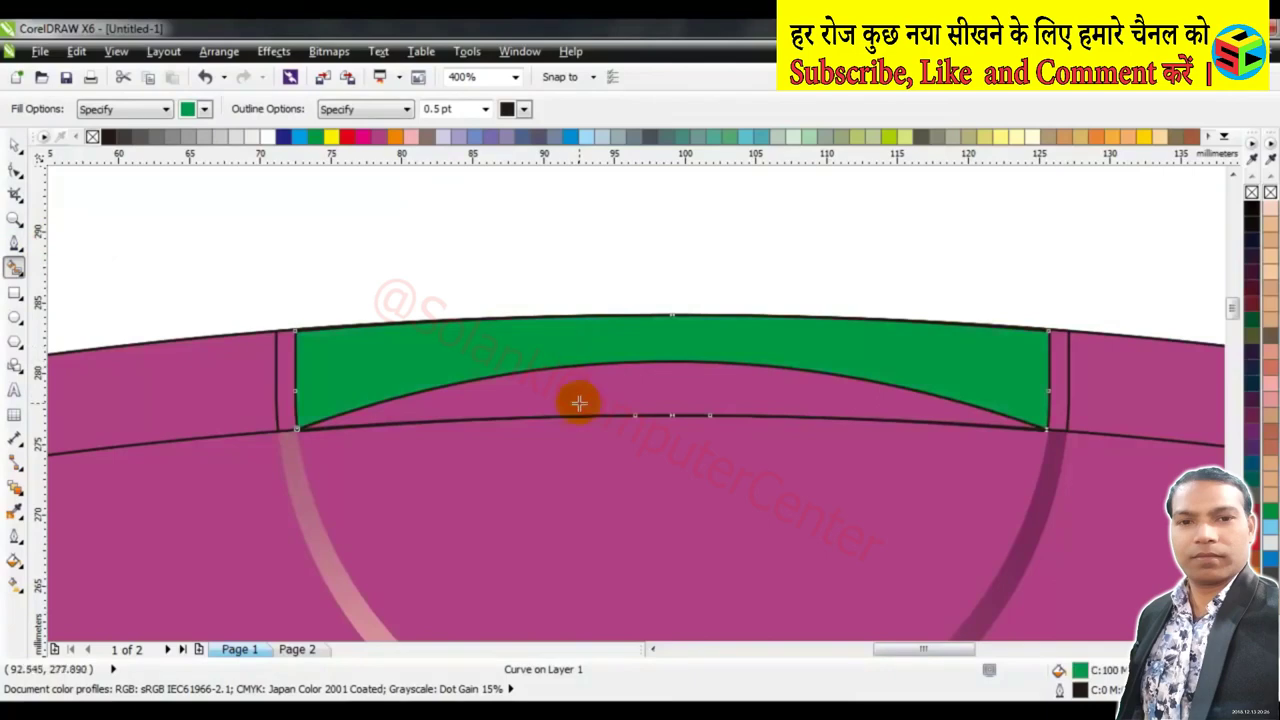
key(space)
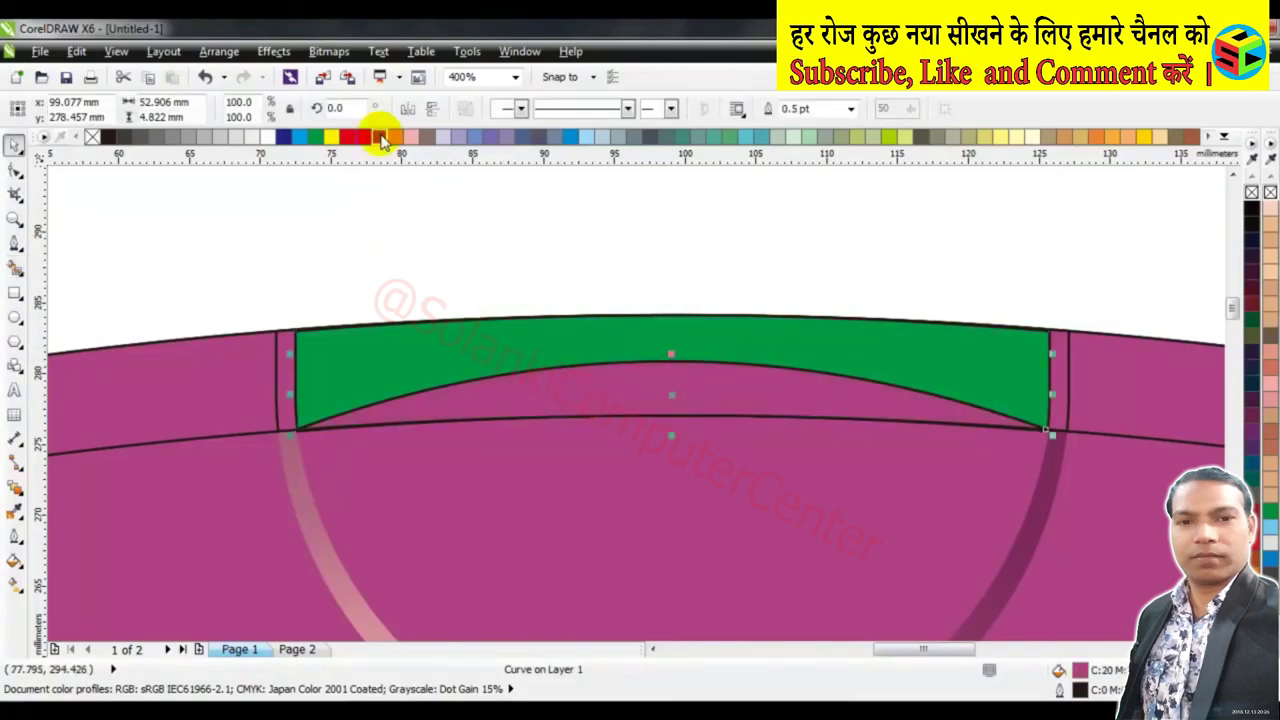
Fill the crescent beneath the band dark purple and select all the band's shapes
click(380, 140)
click(466, 179)
click(510, 238)
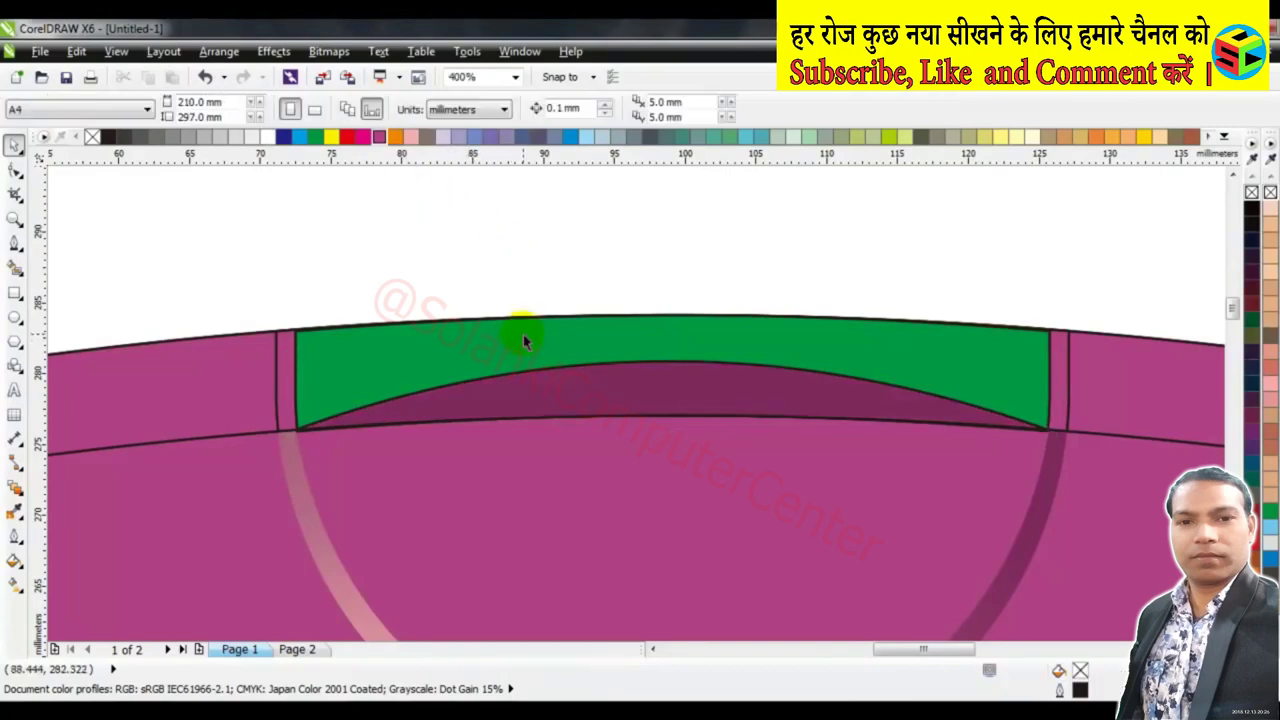
click(591, 406)
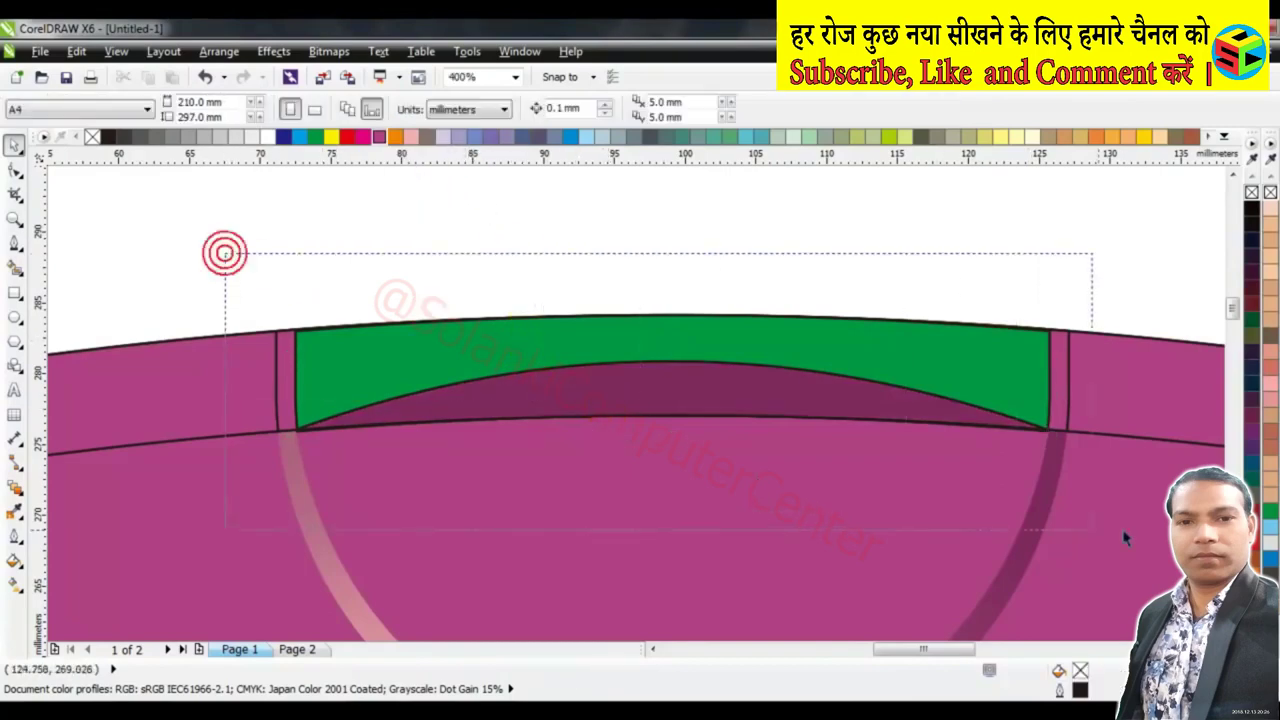
drag(235, 260, 1110, 450)
Remove the band shapes' outlines and recolour the green band to the bottle's magenta
right_click(93, 137)
click(446, 268)
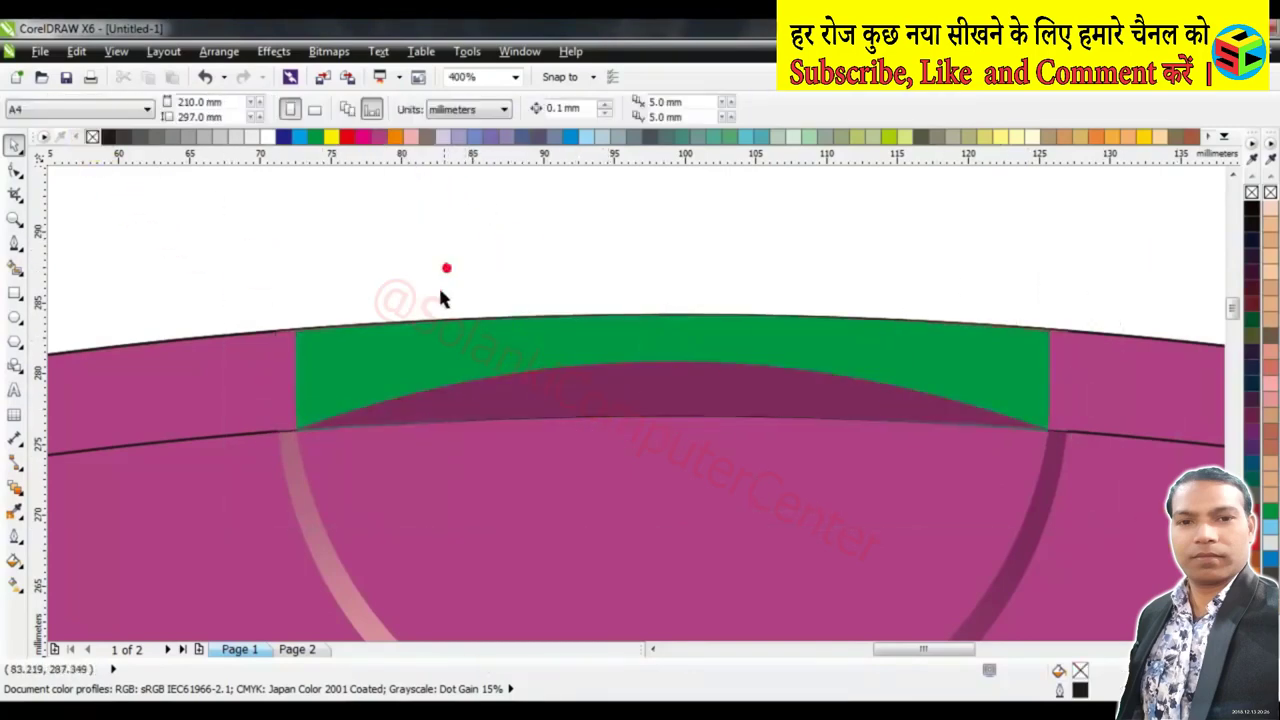
click(412, 342)
mouse_move(410, 337)
mouse_down()
mouse_move(453, 276)
mouse_move(487, 333)
mouse_up()
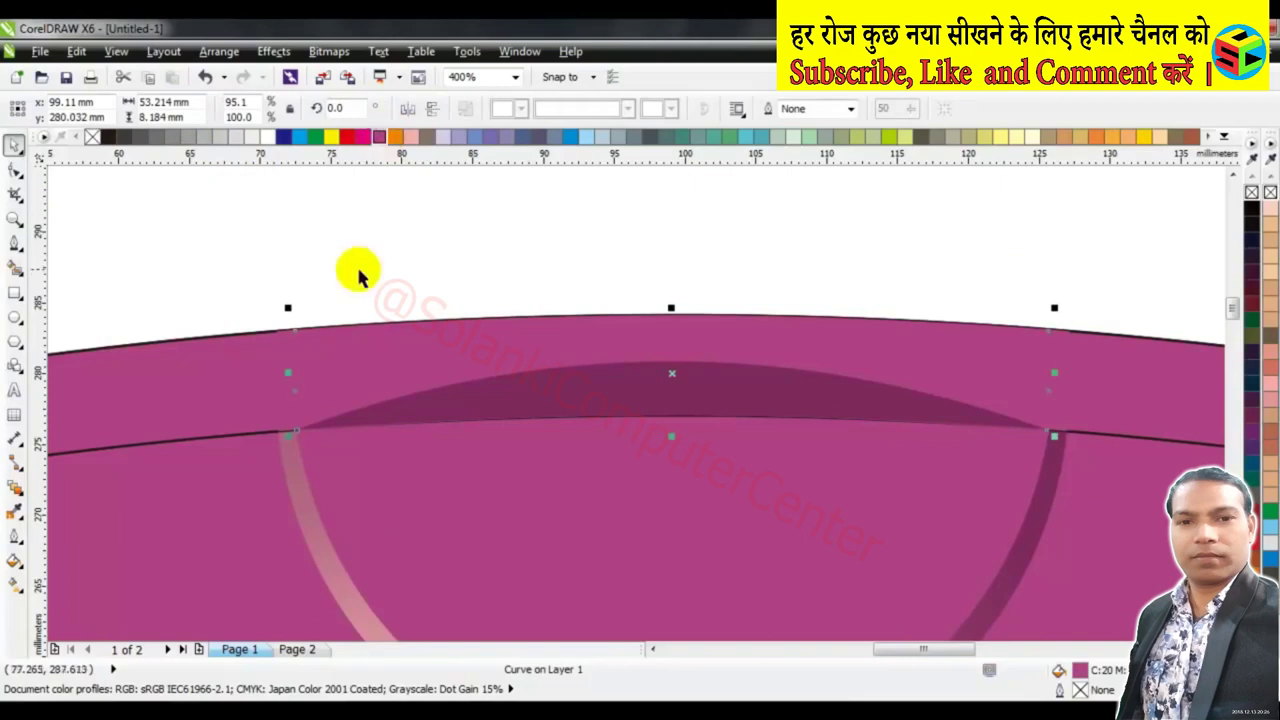
Give the wider top band a radial fountain fill in dark magenta
click(309, 229)
click(287, 352)
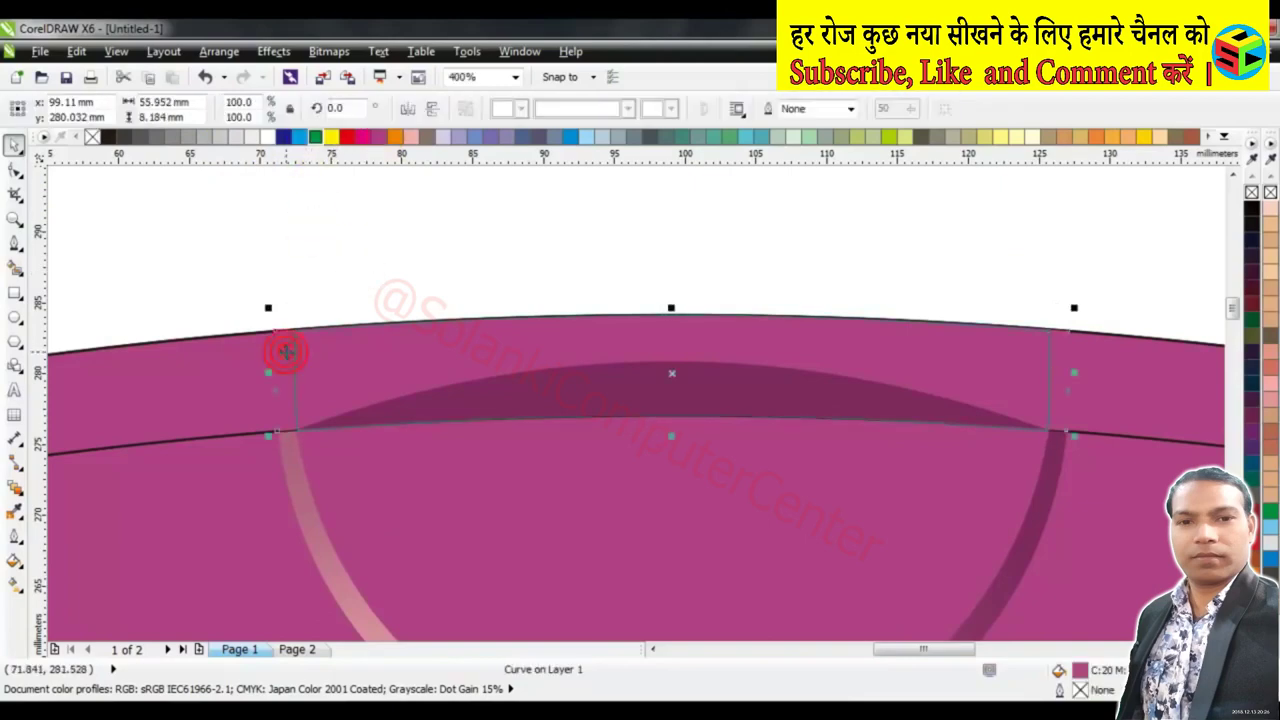
click(20, 587)
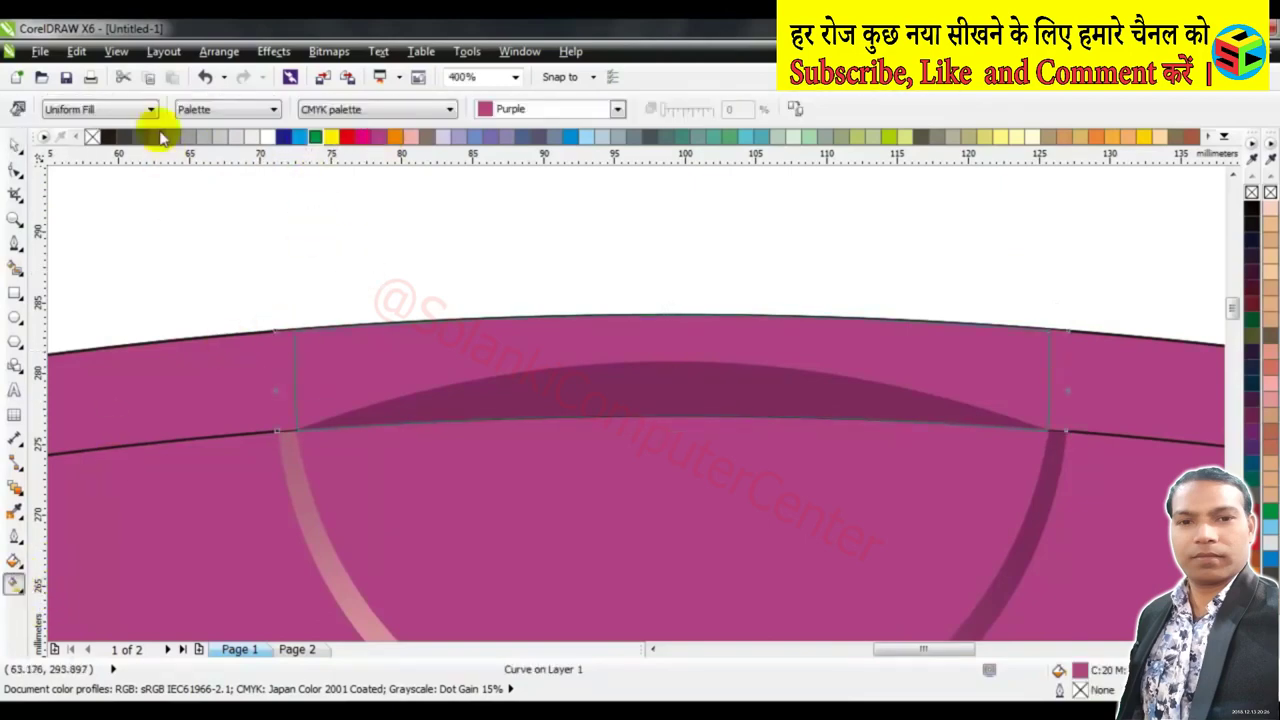
click(150, 109)
click(113, 165)
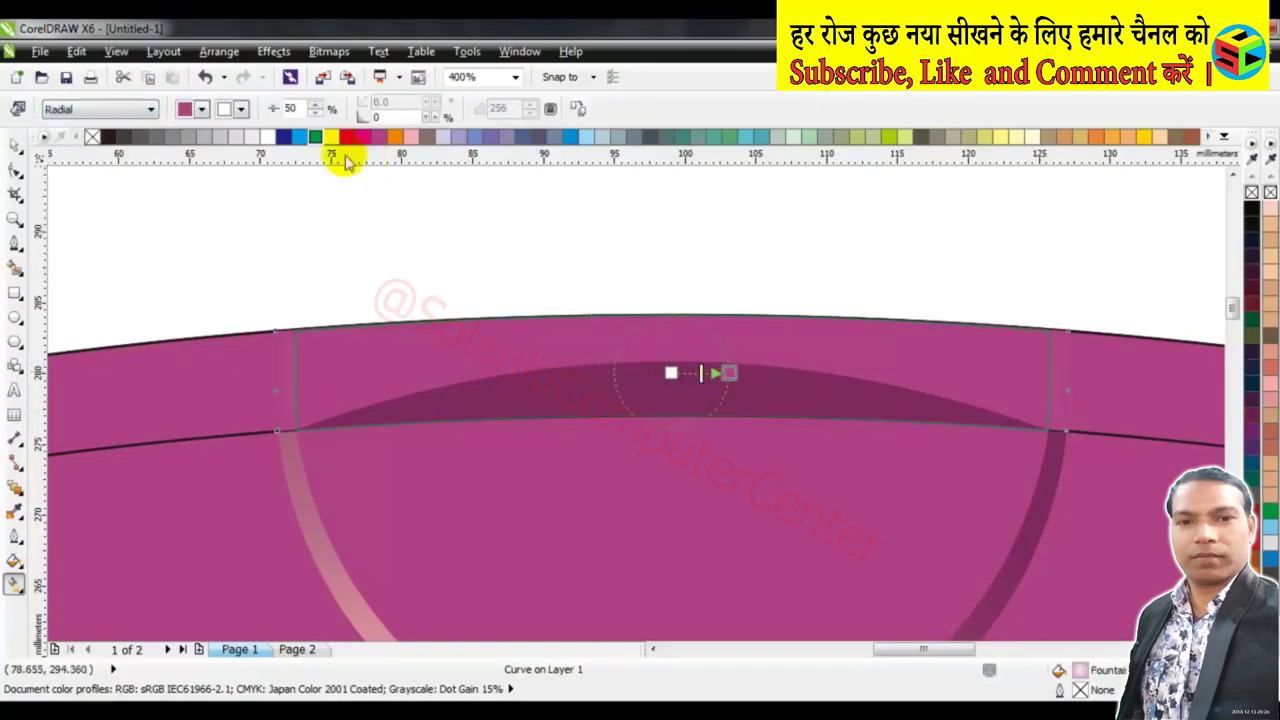
drag(378, 140, 488, 195)
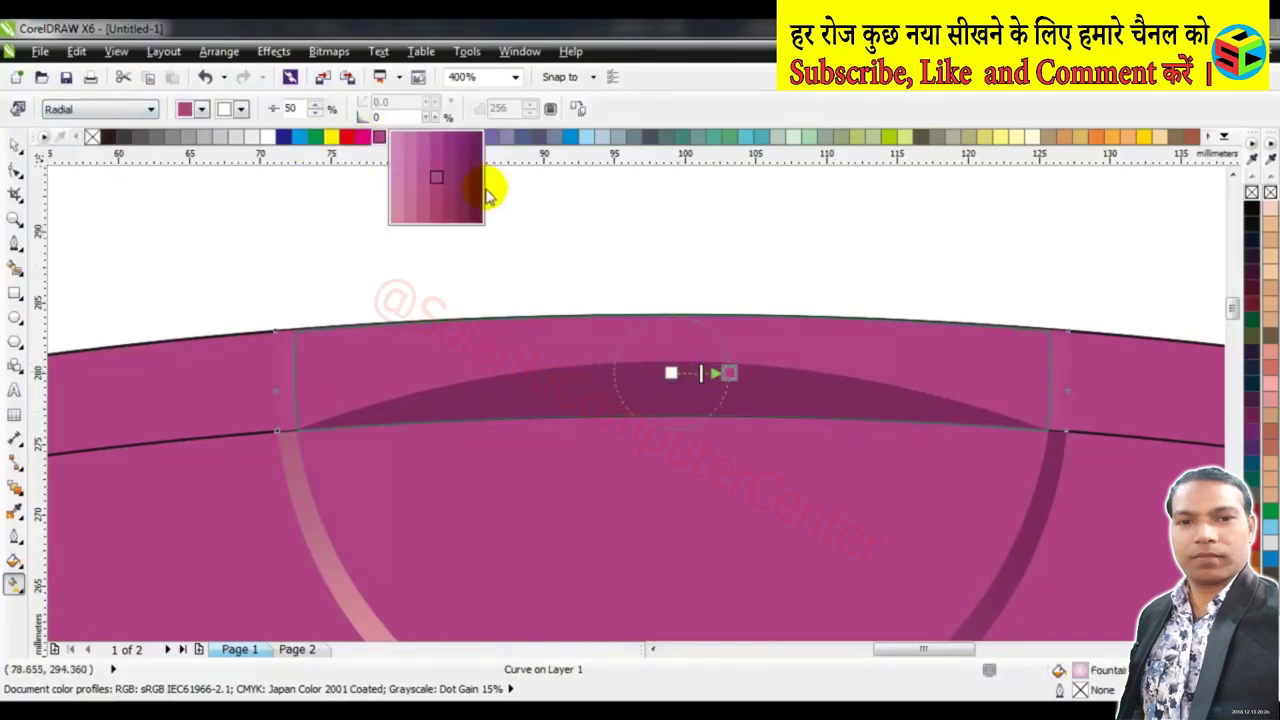
click(469, 185)
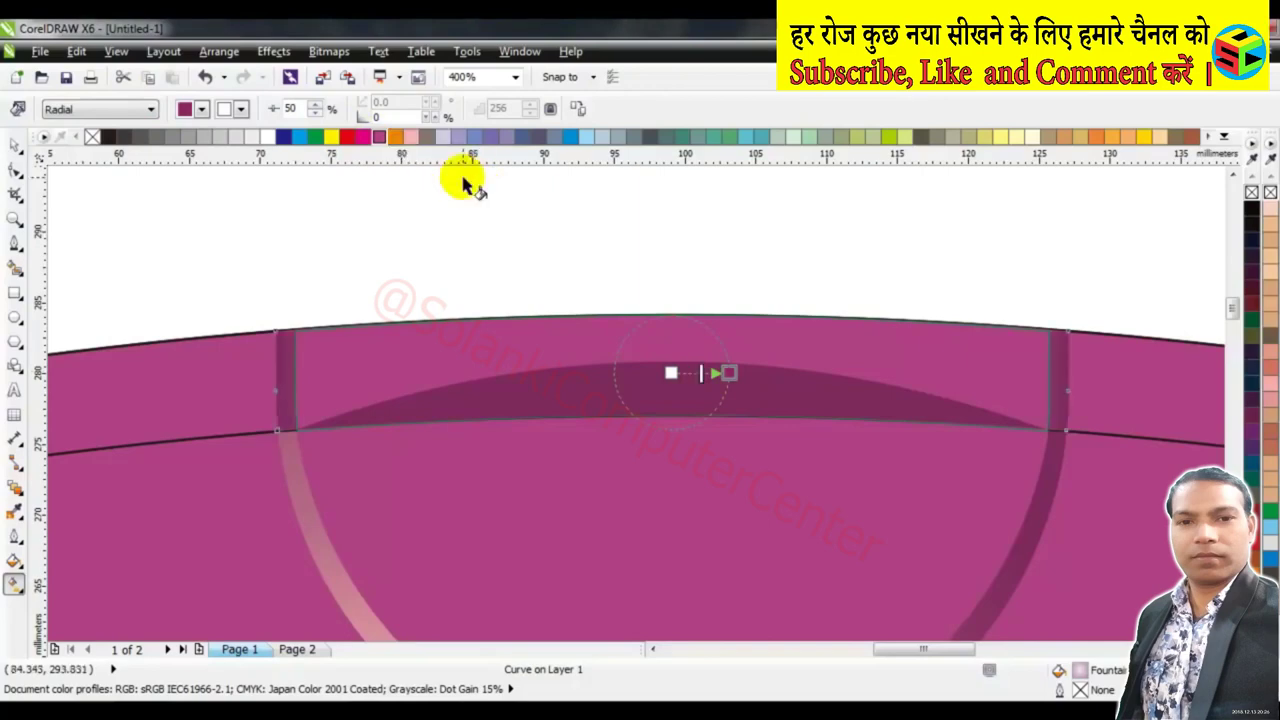
click(15, 143)
click(321, 249)
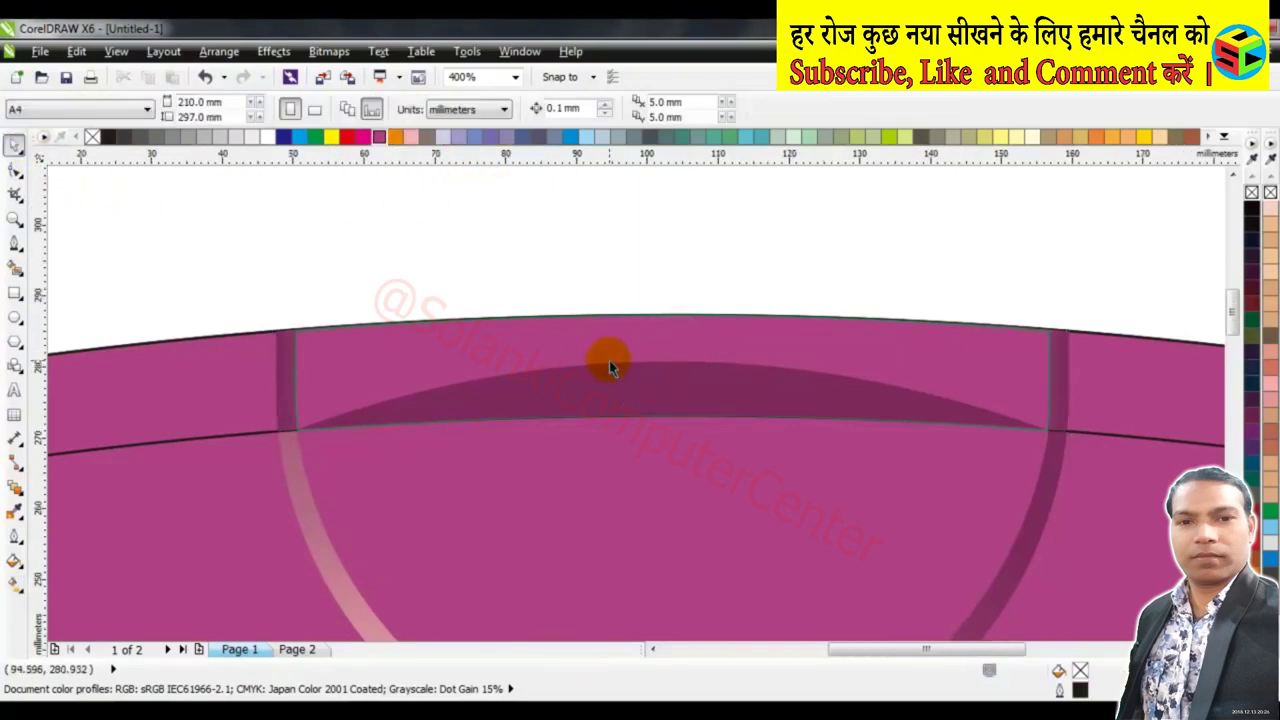
Remove the outline from the curved shape at the top centre of the bottle
scroll(606, 362, down, 2)
click(872, 379)
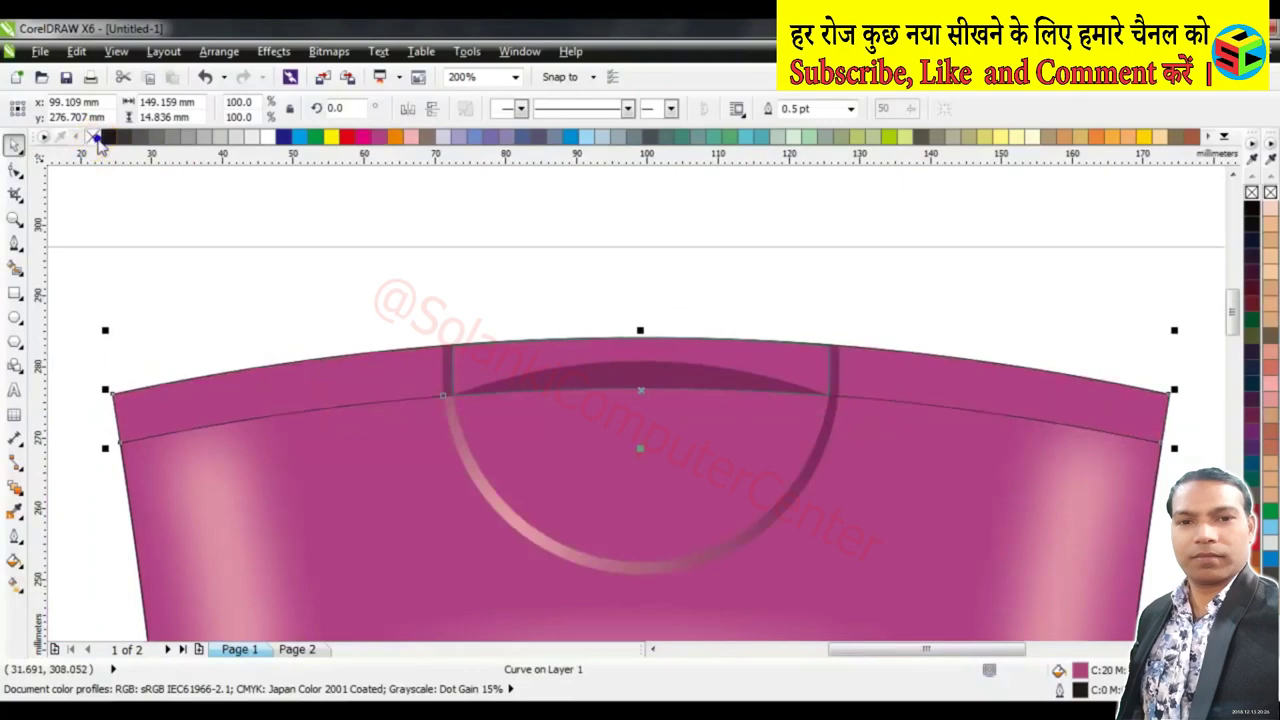
click(221, 183)
click(362, 433)
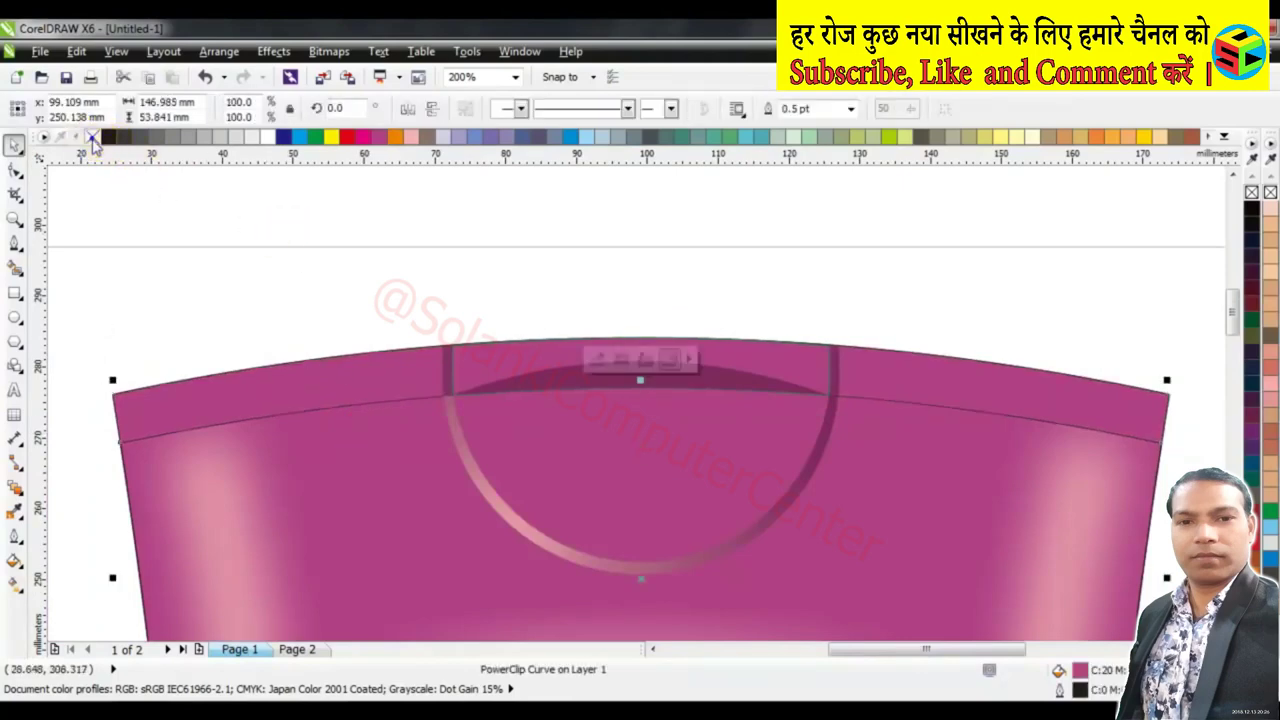
click(557, 340)
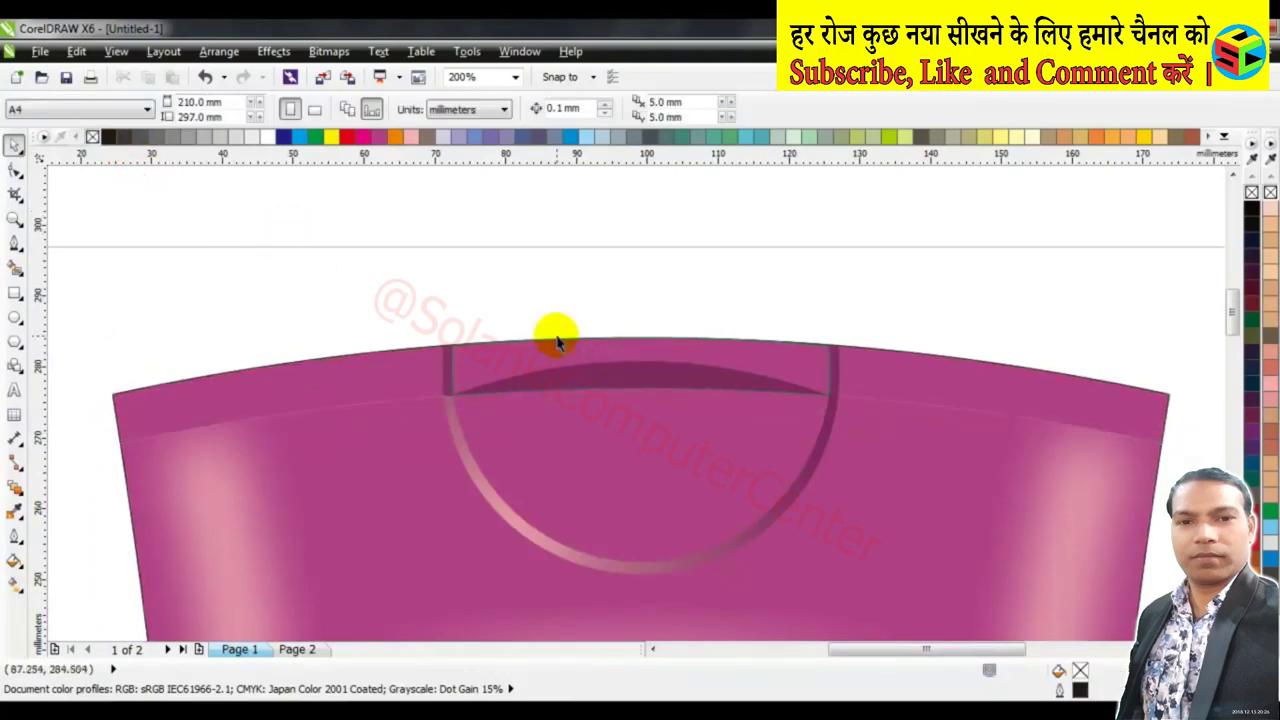
click(498, 362)
drag(513, 350, 513, 306)
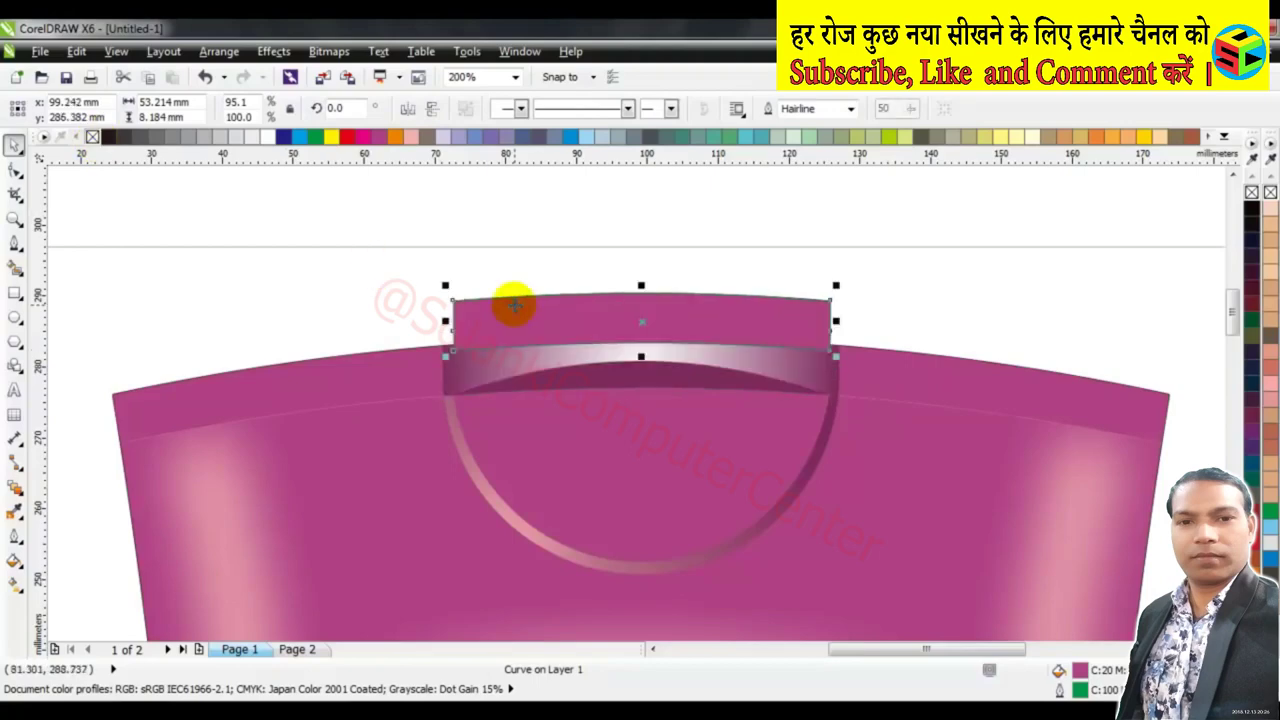
key(ctrl+z)
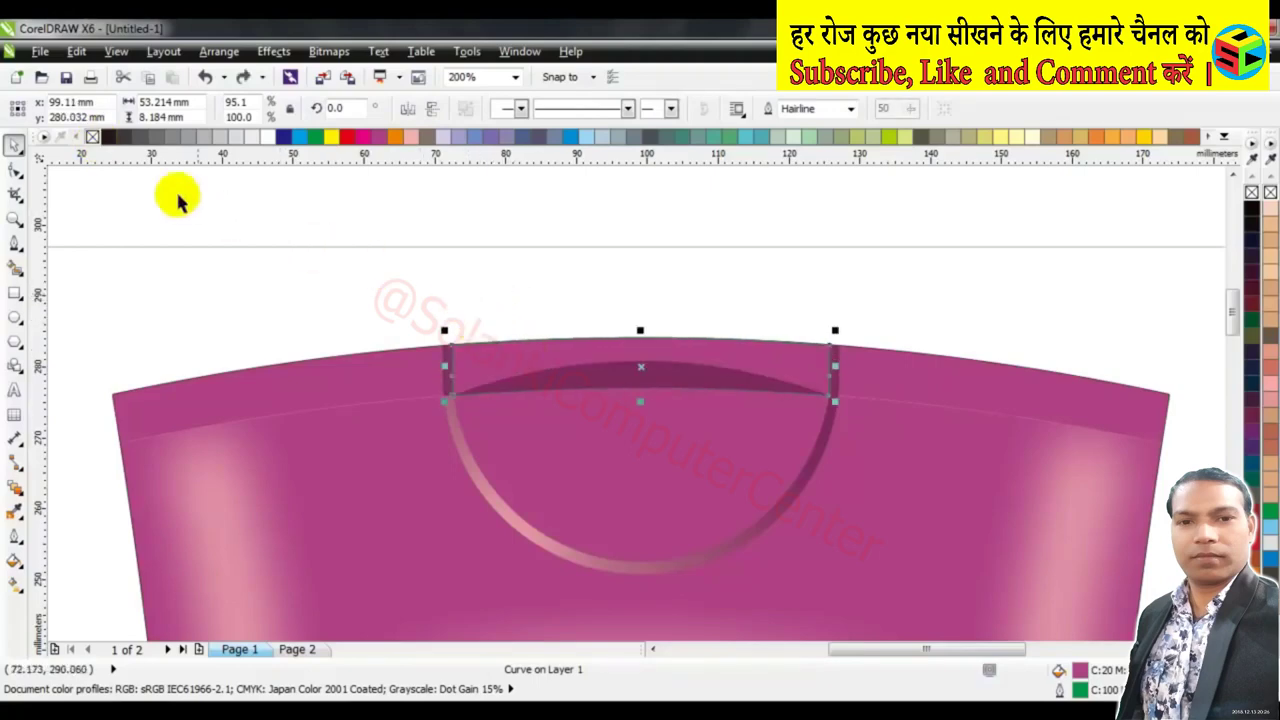
right_click(95, 137)
click(470, 296)
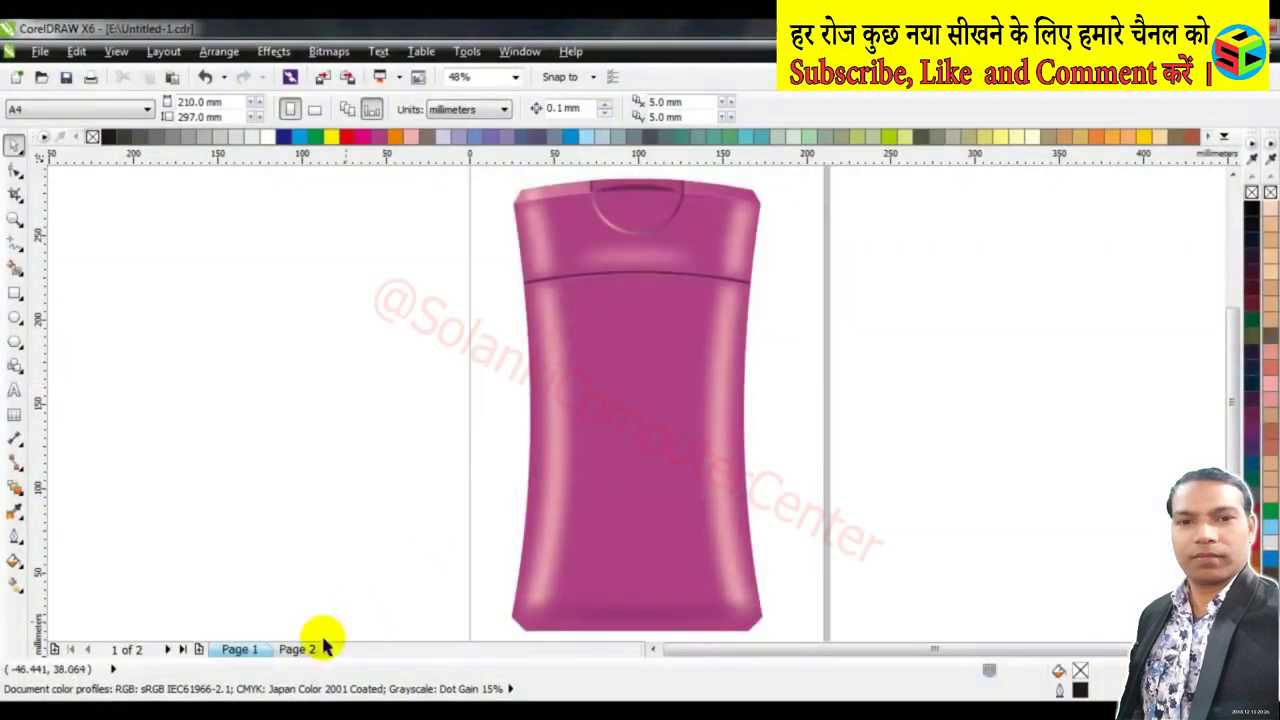
Copy all seven label objects from Page 2
click(300, 650)
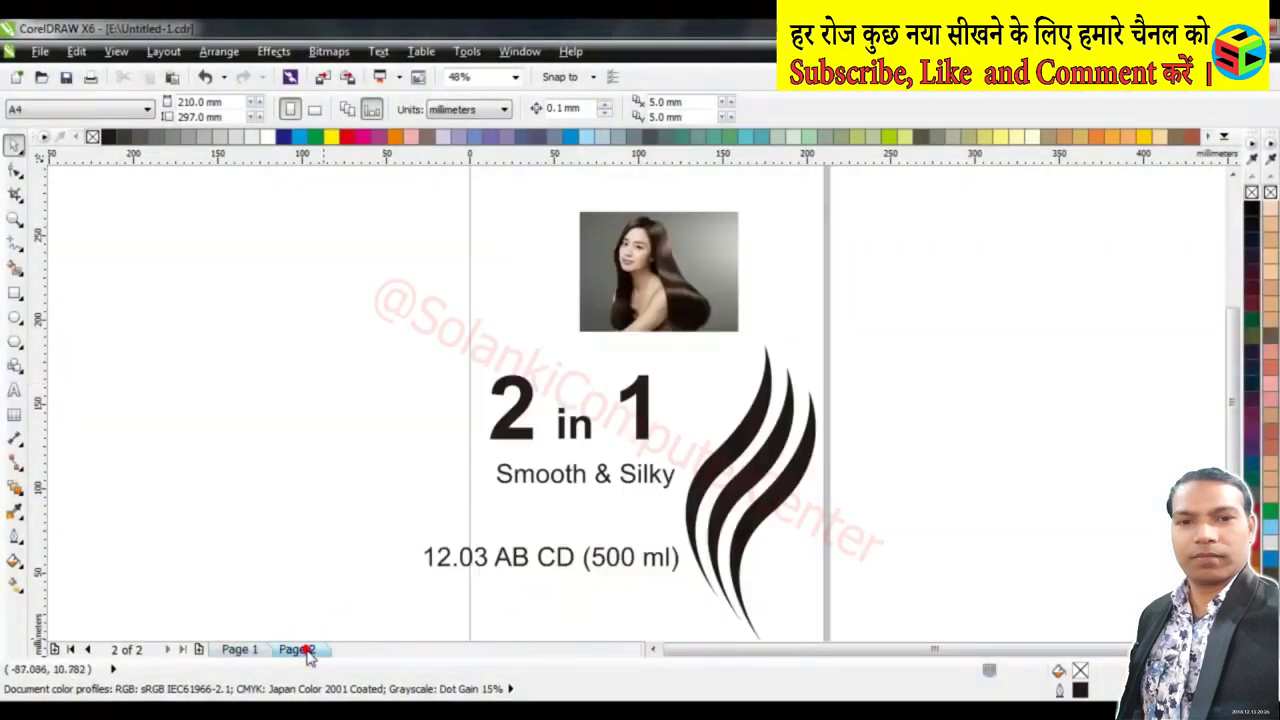
drag(308, 180, 891, 651)
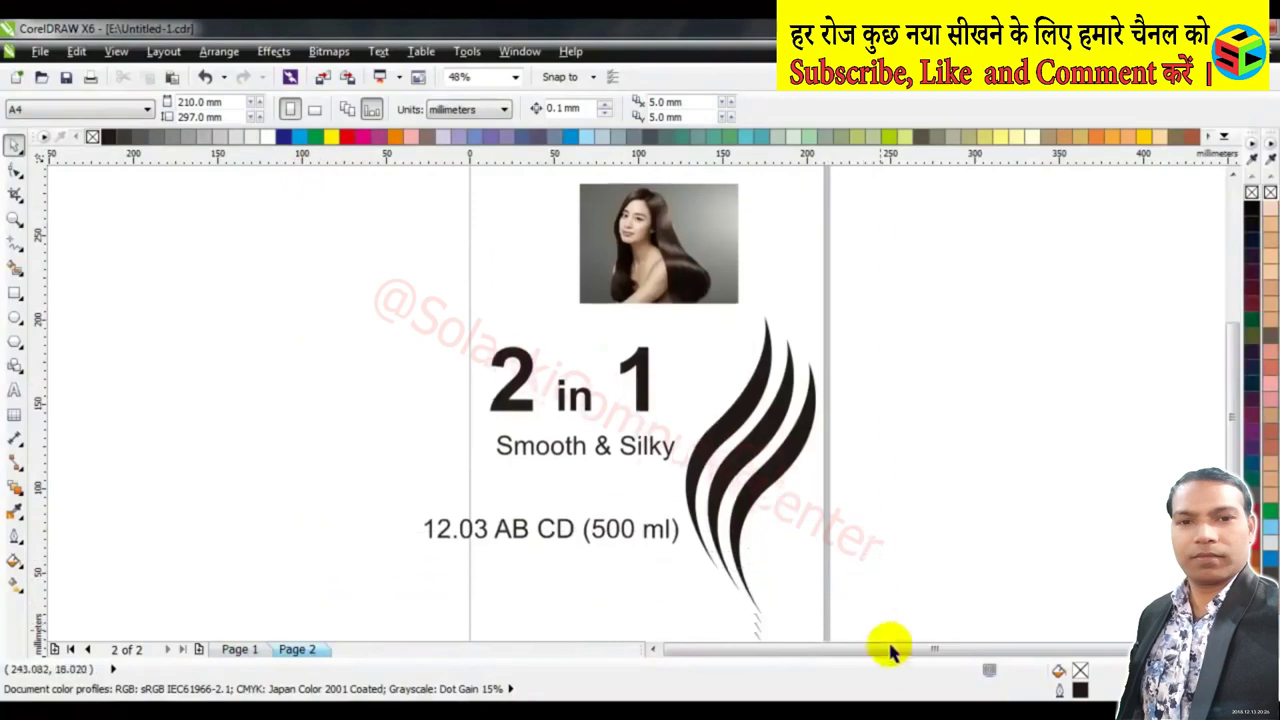
right_click(704, 258)
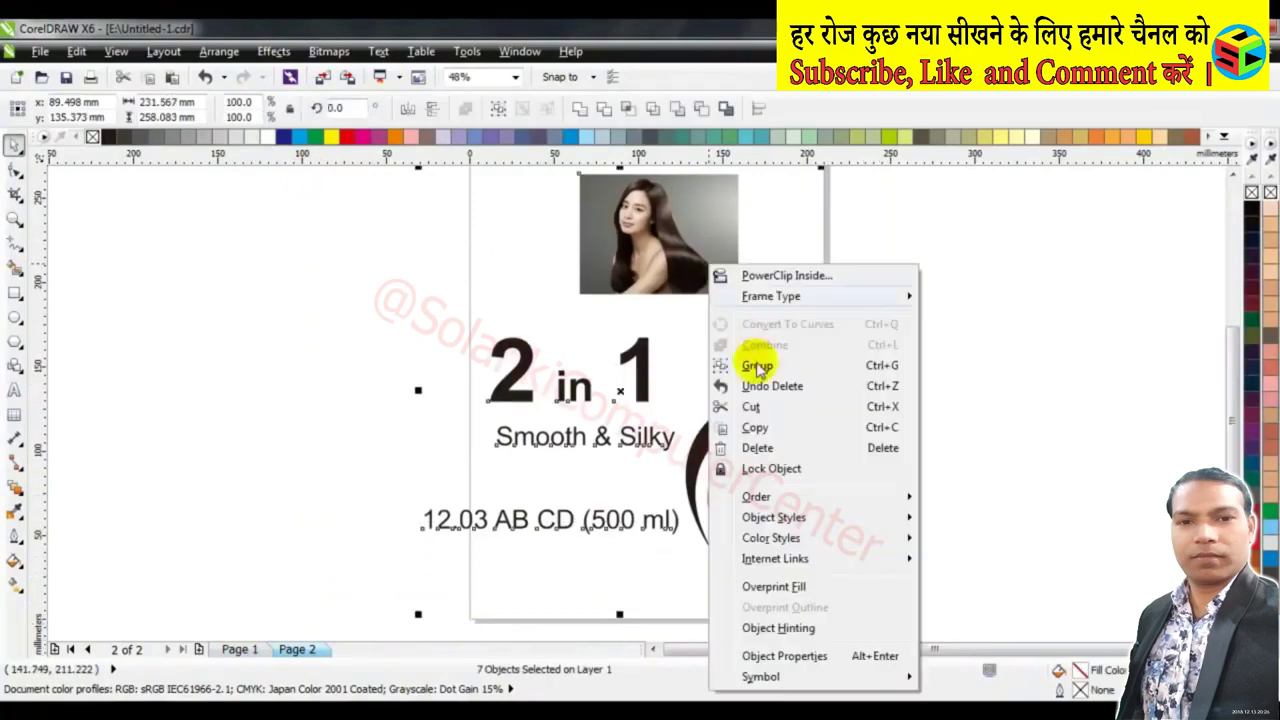
click(768, 420)
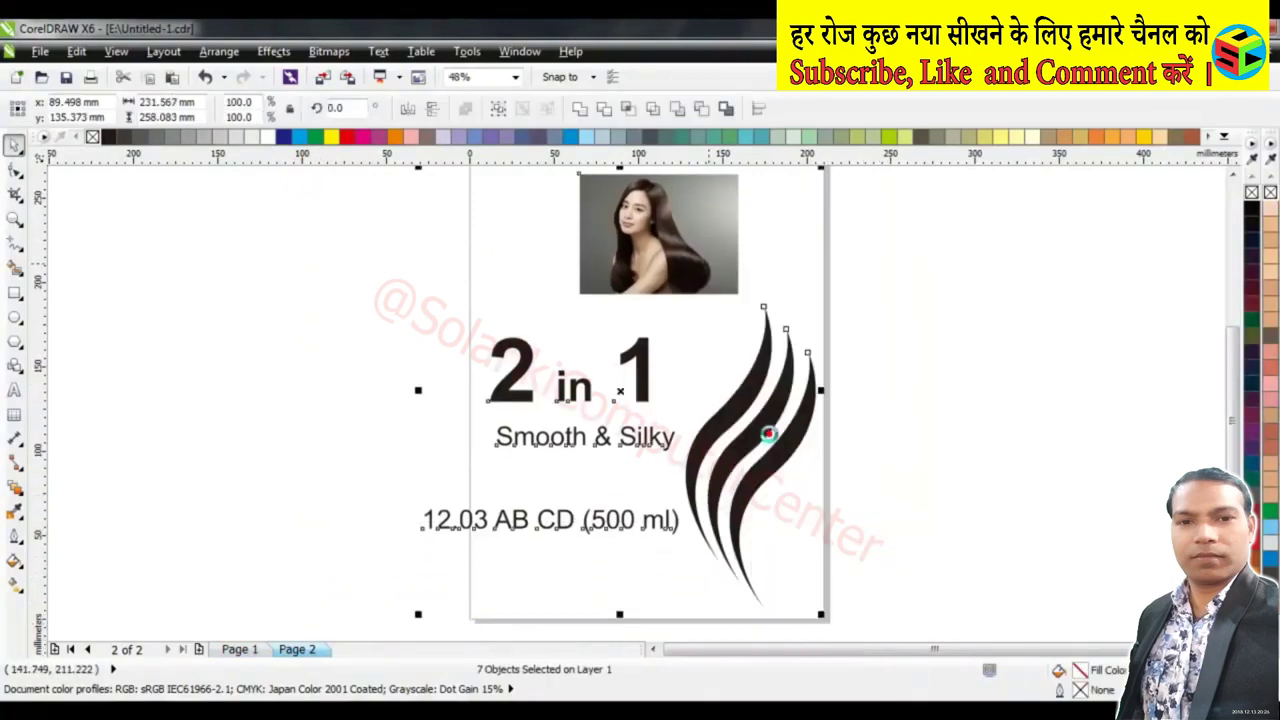
Paste the label design onto Page 1 and place it right of the bottle
click(245, 650)
right_click(826, 184)
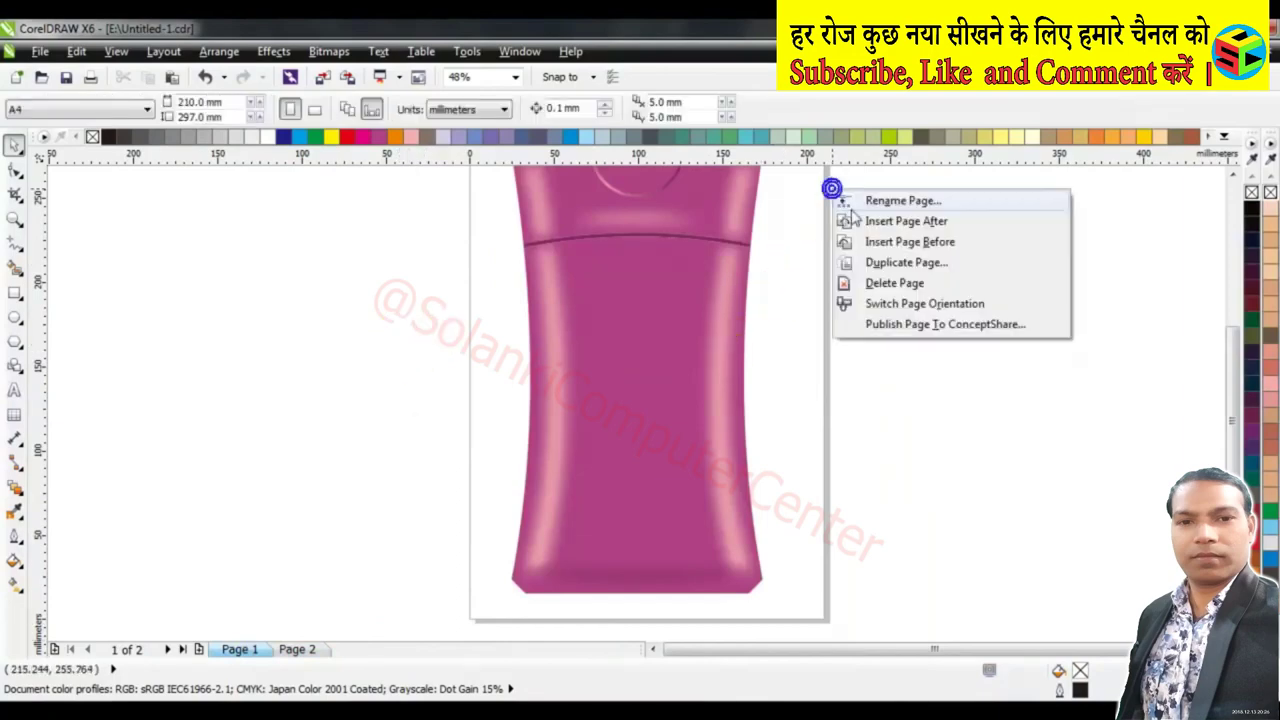
click(802, 197)
right_click(826, 195)
click(803, 214)
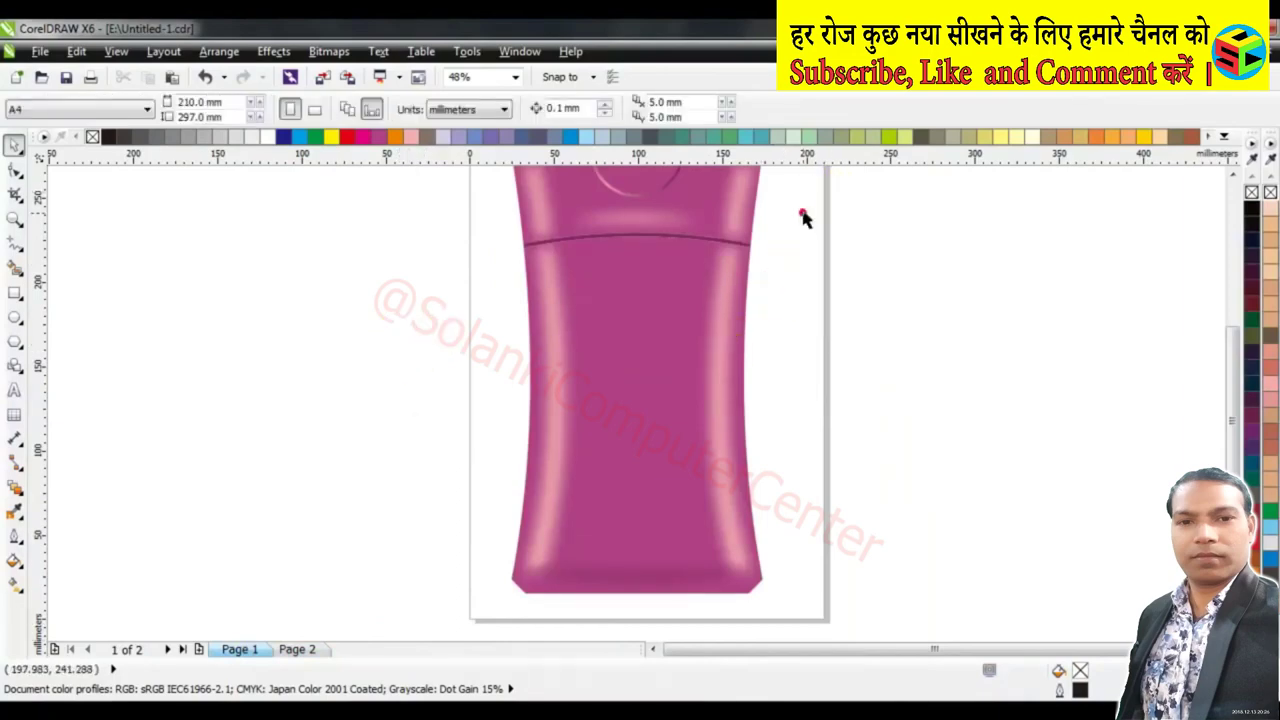
right_click(804, 213)
click(875, 332)
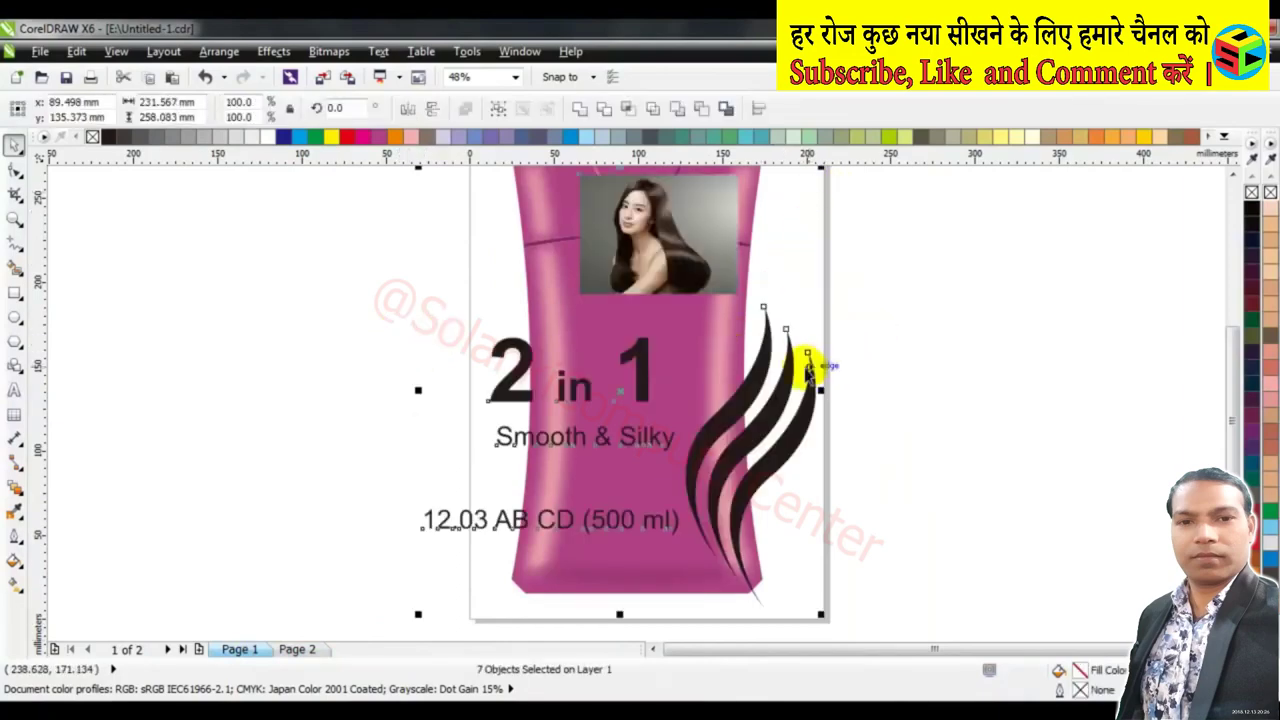
mouse_move(690, 248)
mouse_down()
mouse_move(1006, 281)
mouse_move(1007, 254)
mouse_up()
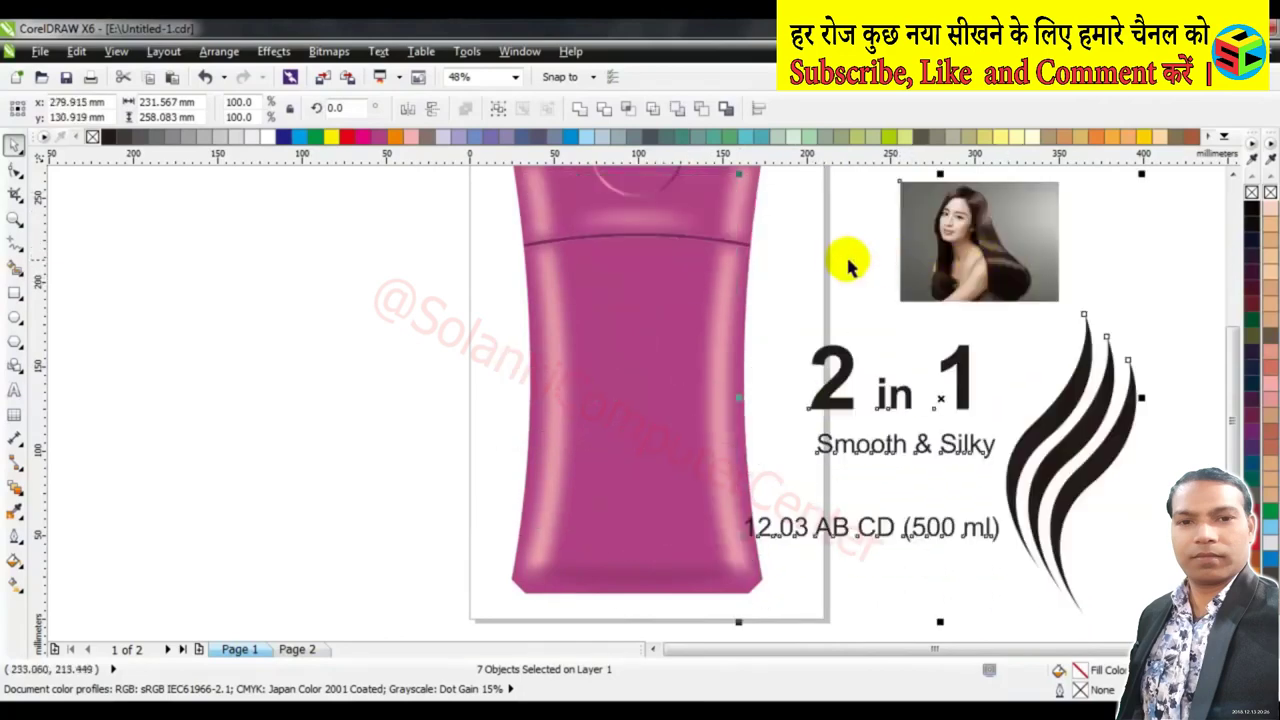
drag(1180, 276, 990, 632)
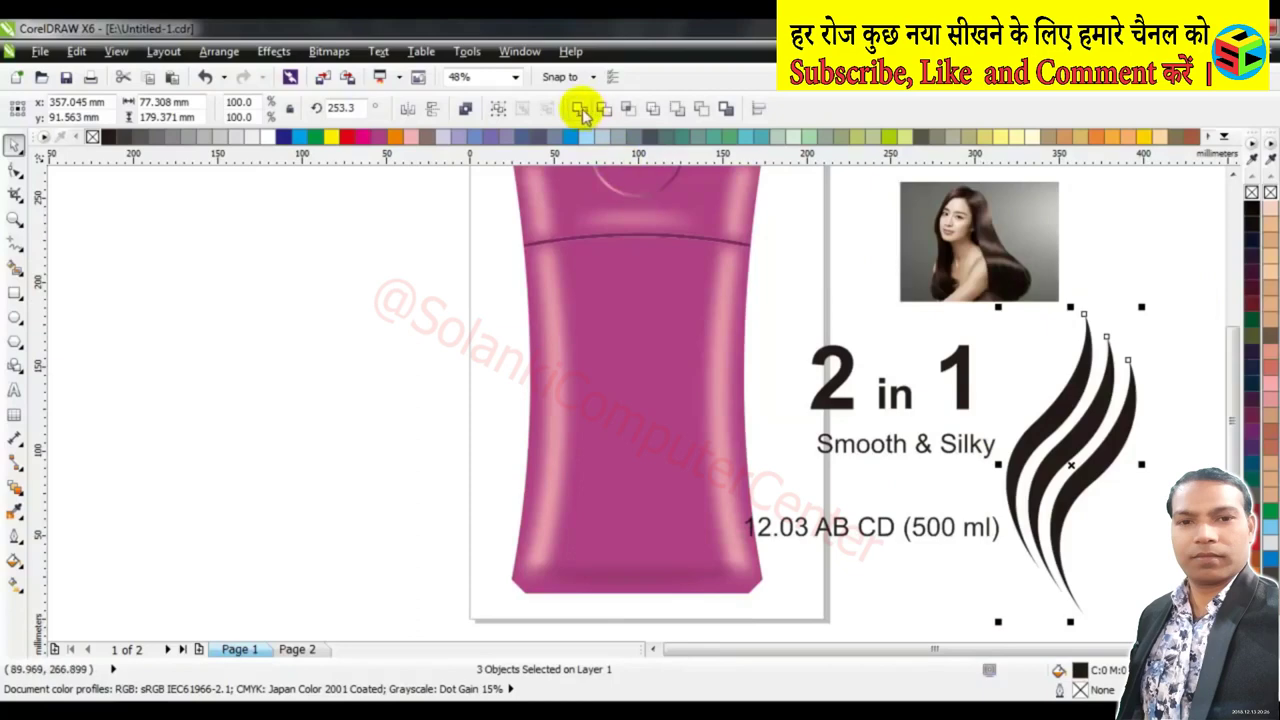
Weld the hair swirls, move them left of the bottle, and fill with Cylinder - Grey at 45°
click(580, 108)
drag(706, 406, 428, 330)
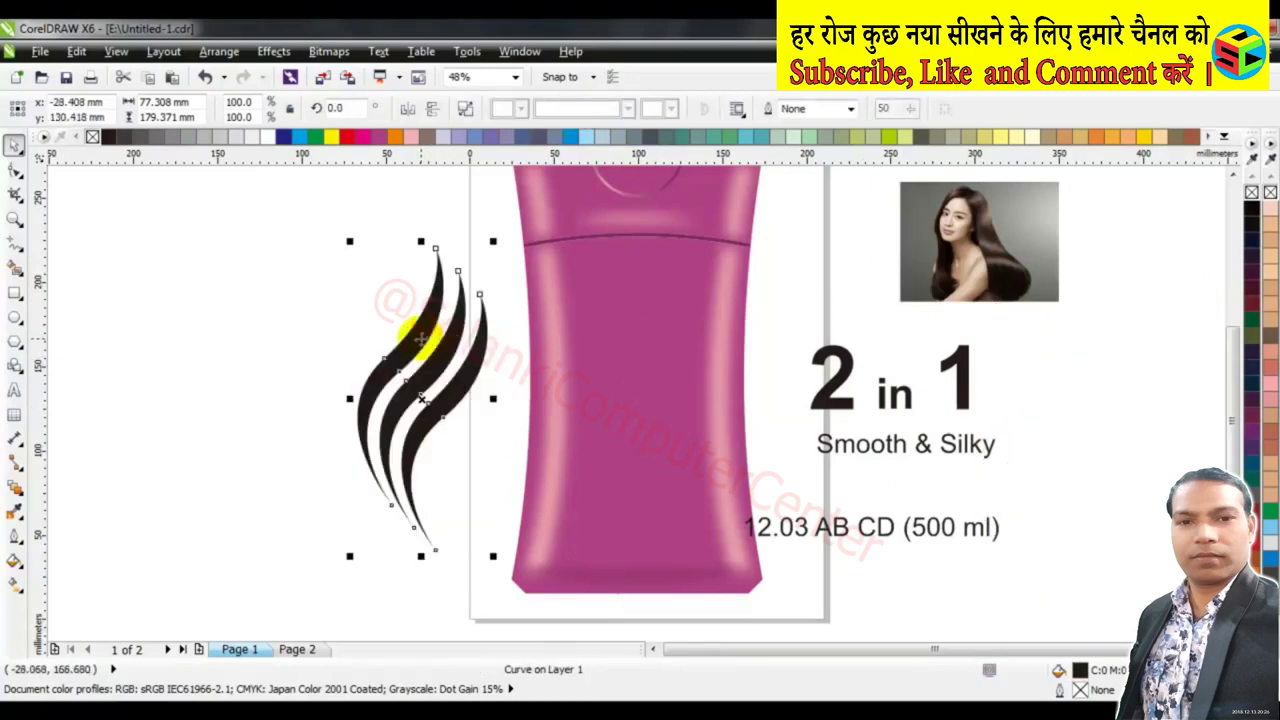
click(15, 565)
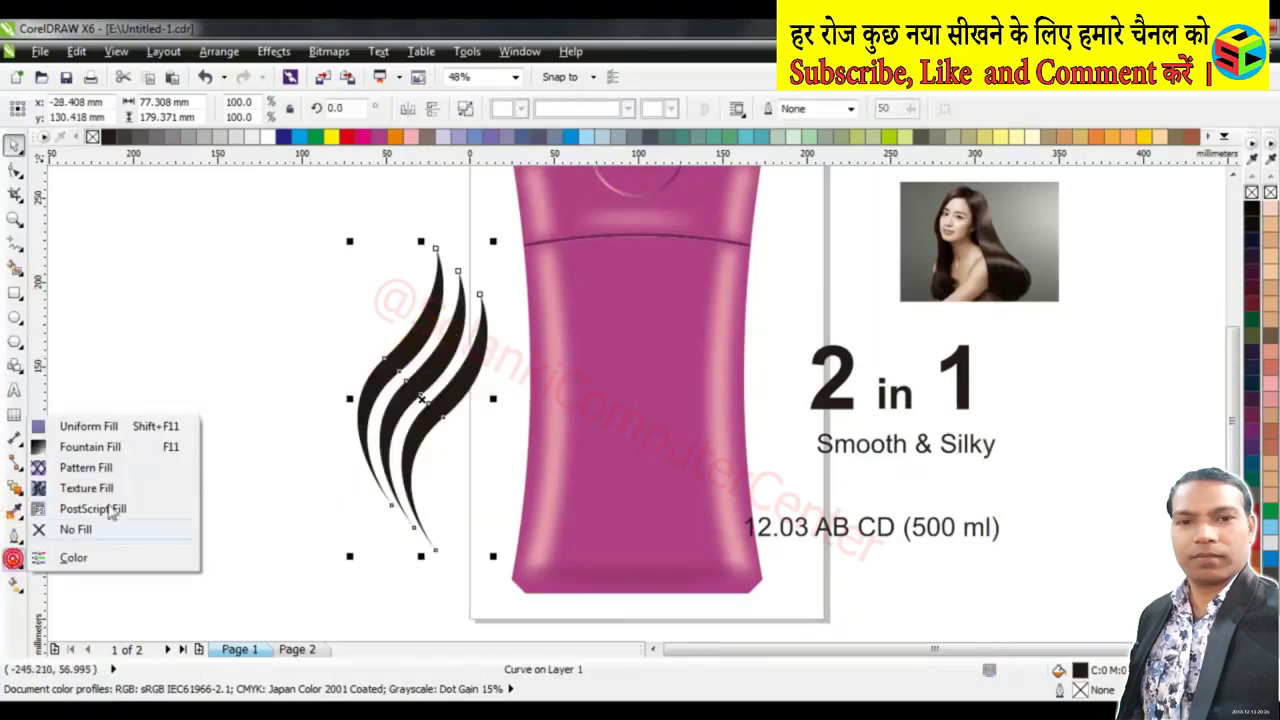
click(110, 446)
click(607, 489)
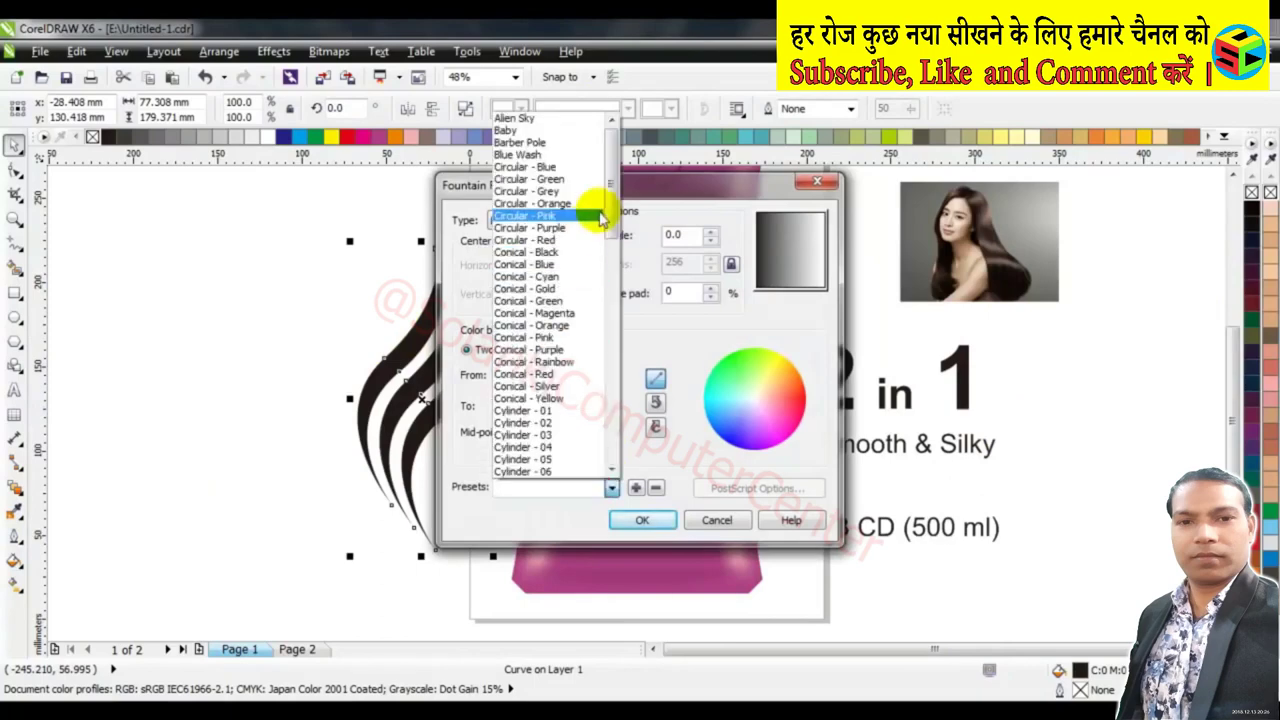
scroll(597, 214, down, 10)
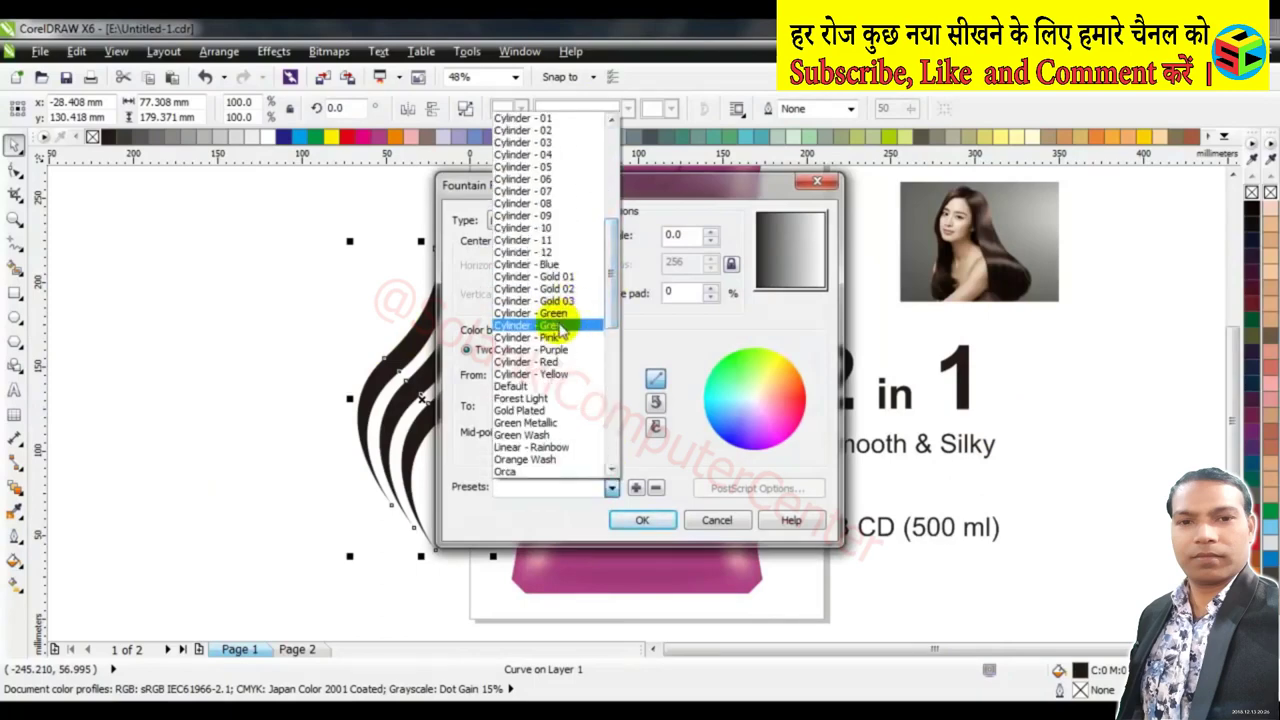
click(540, 325)
double_click(675, 234)
text(45)
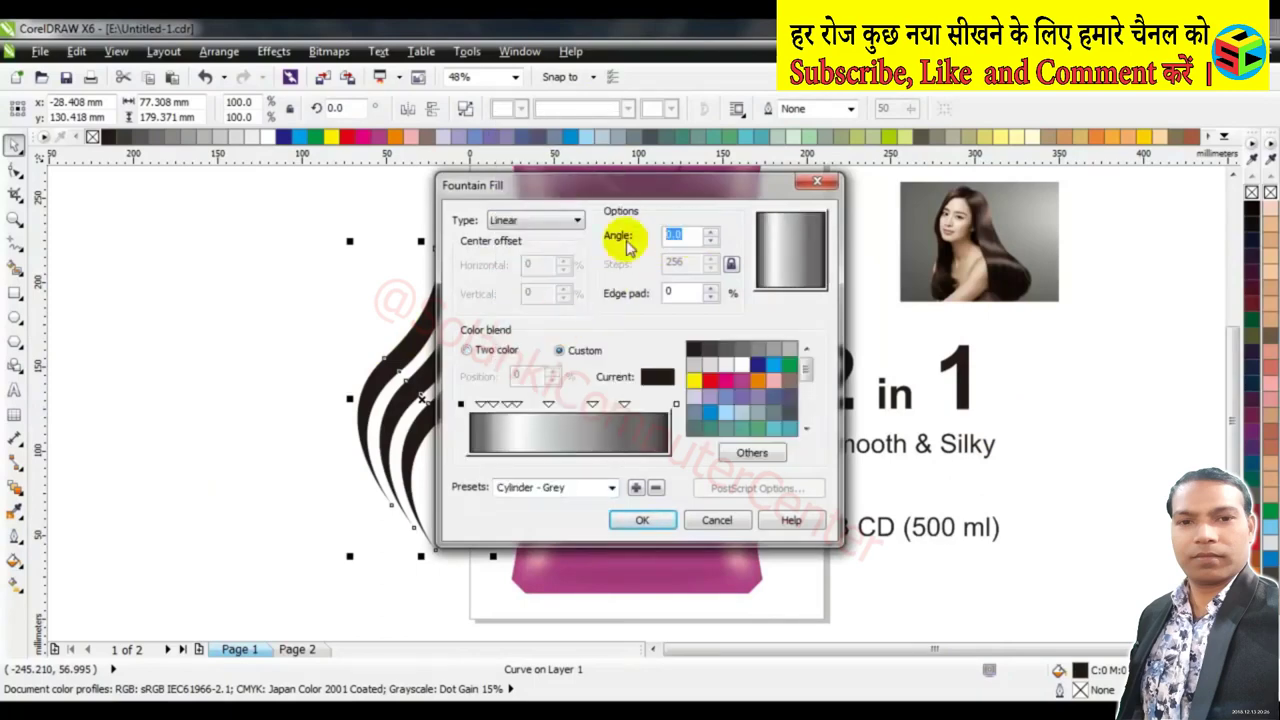
click(658, 520)
click(650, 528)
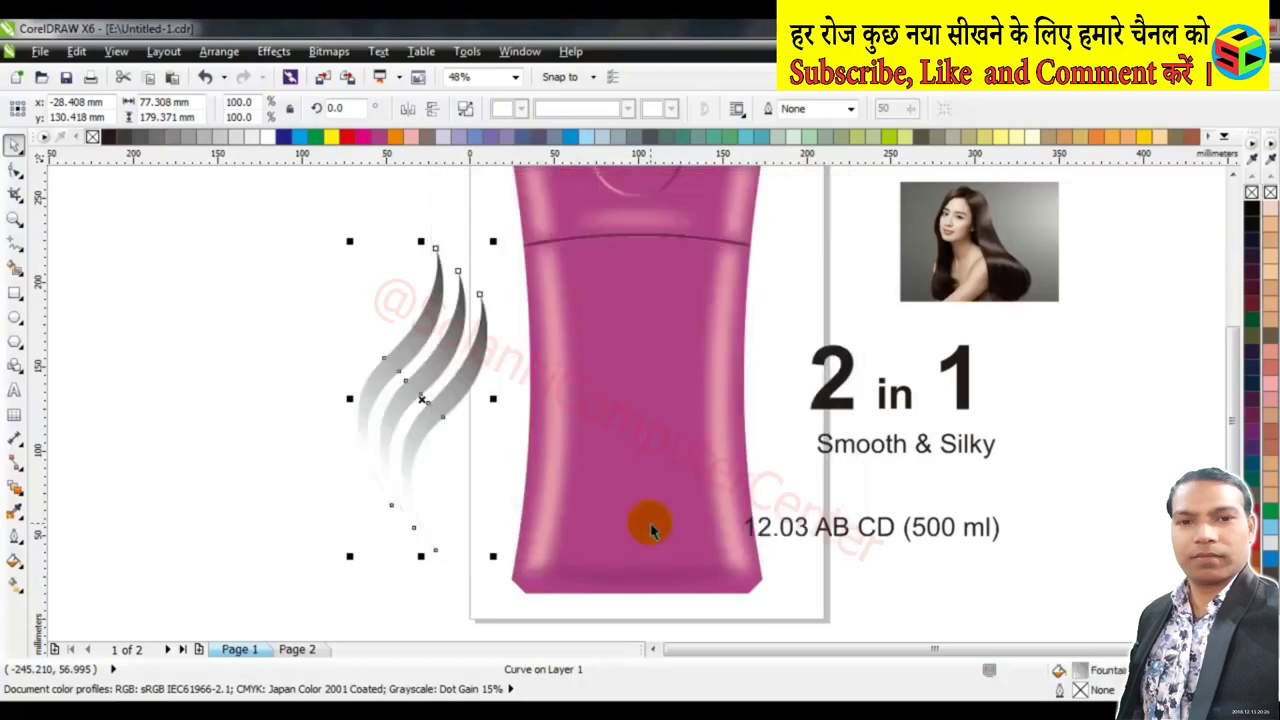
Drag the swoosh's gradient colour stops farther up with the Interactive Fill tool
click(22, 560)
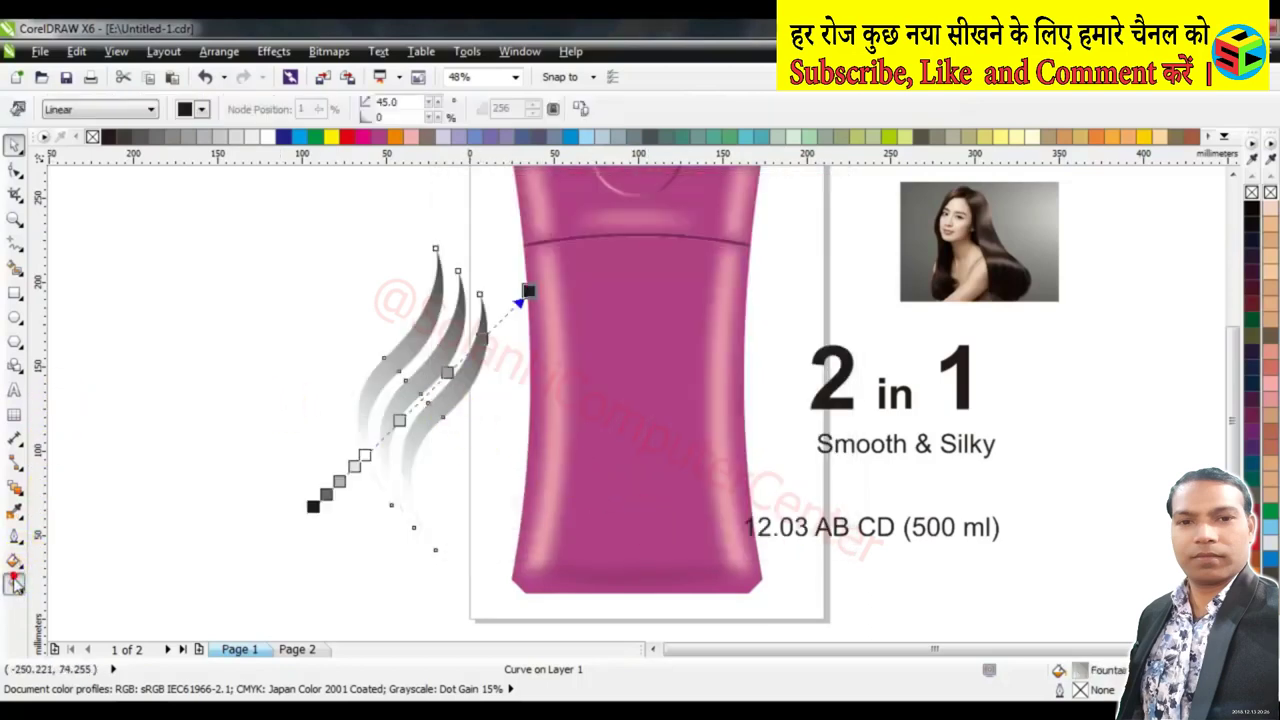
drag(370, 450, 399, 432)
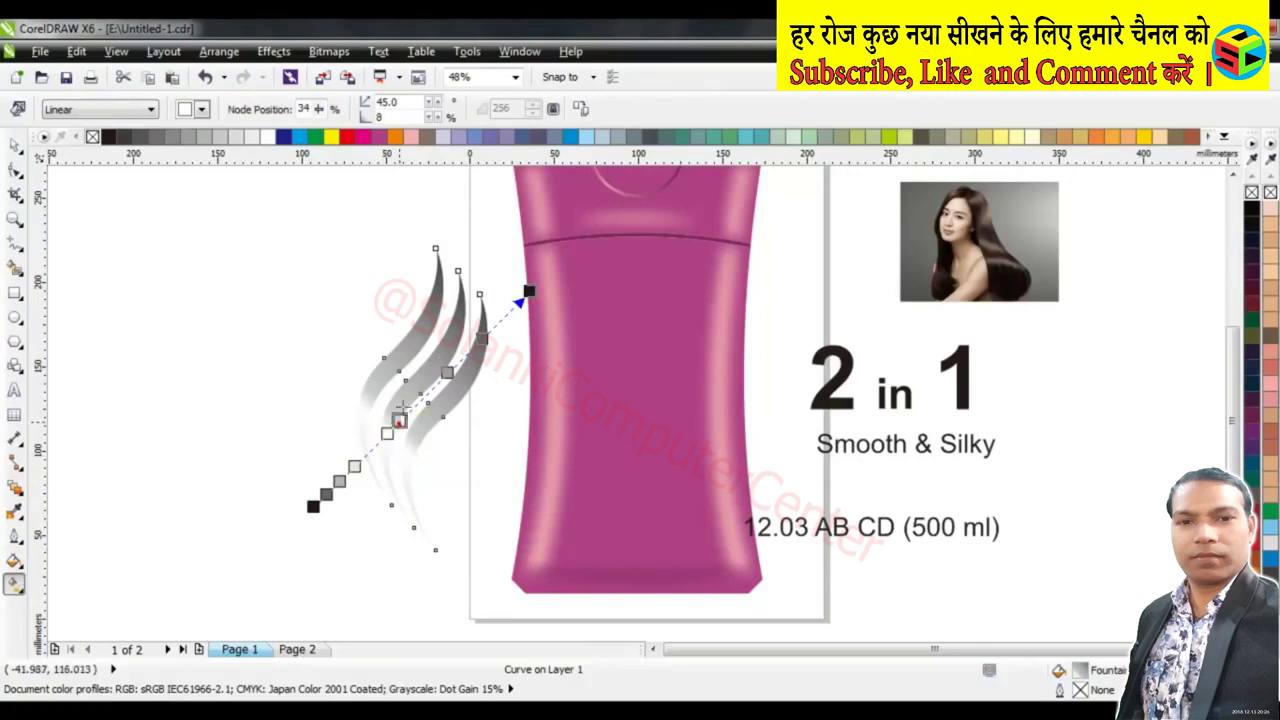
mouse_move(425, 390)
mouse_down()
mouse_move(371, 446)
mouse_move(398, 420)
mouse_up()
click(450, 395)
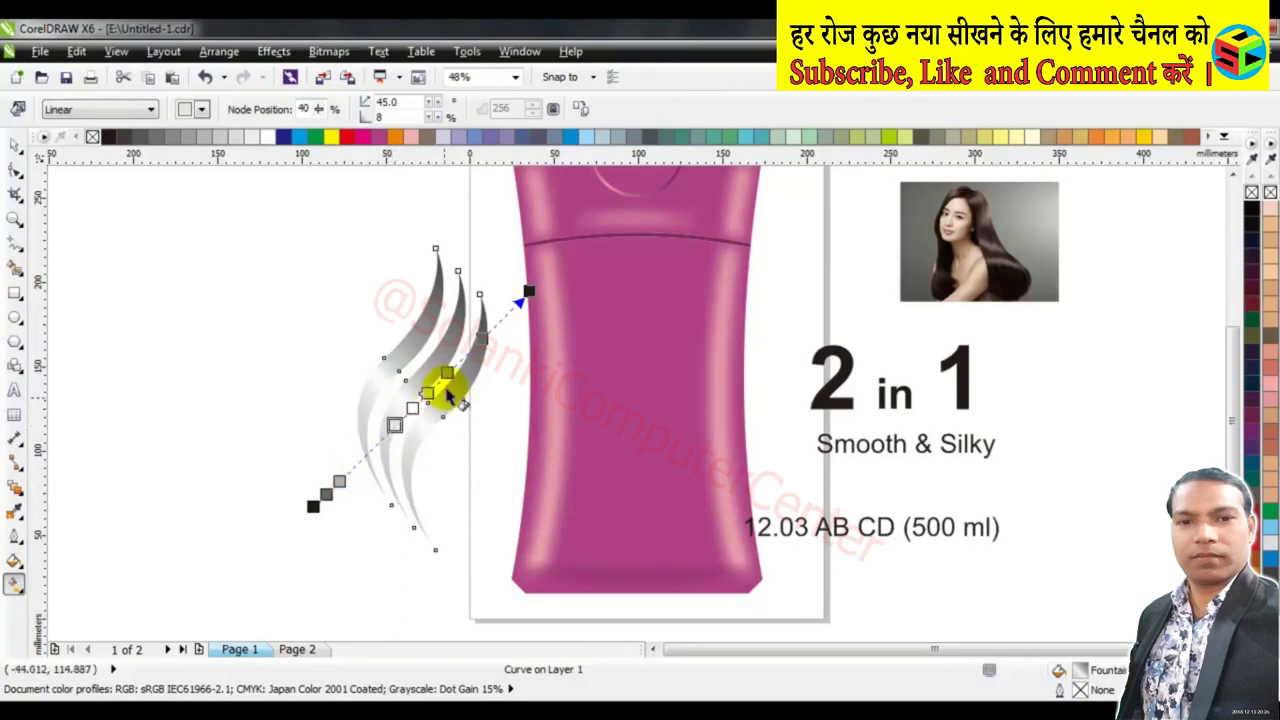
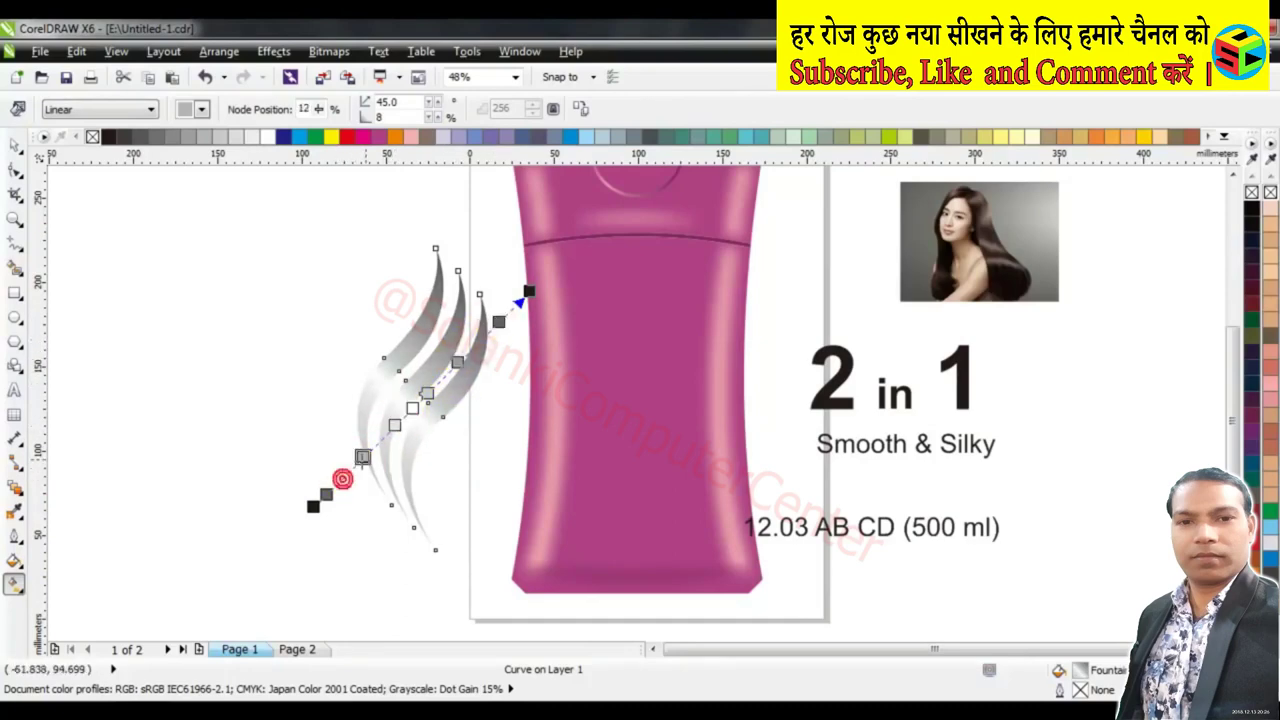
Scale the silver hair-wave logo down to about 30% of its size
click(14, 146)
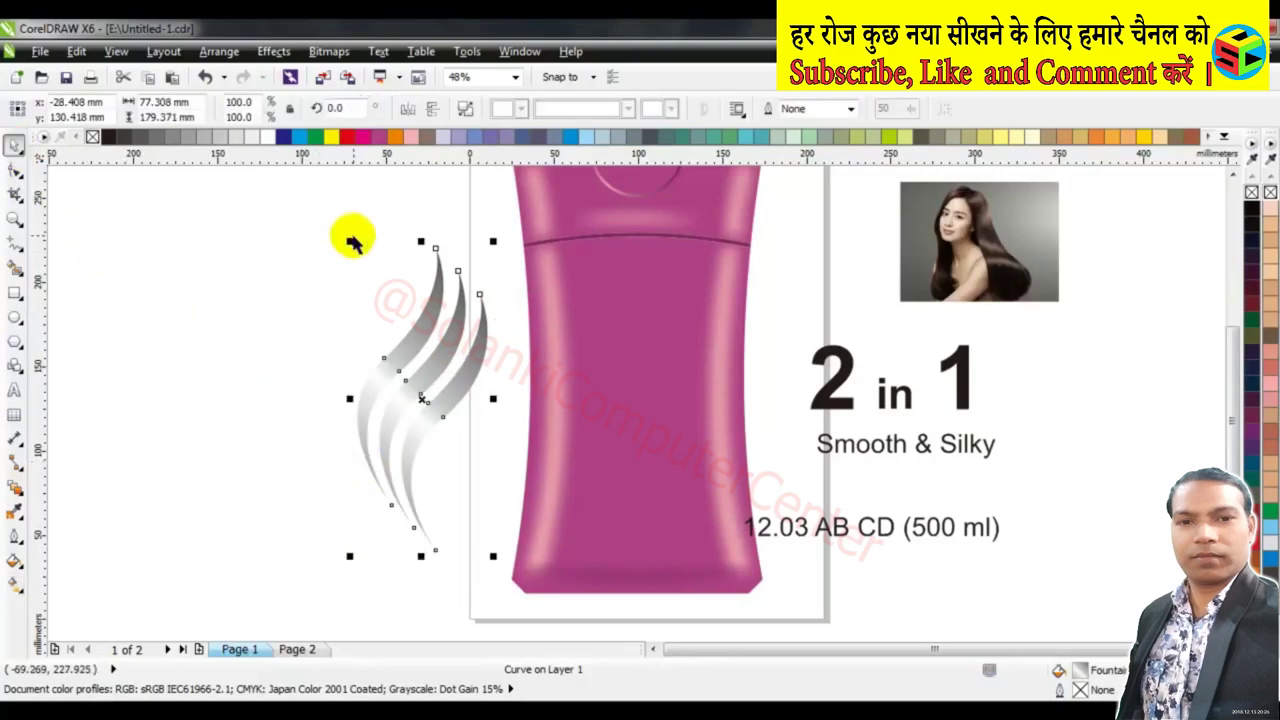
mouse_move(350, 241)
mouse_down()
mouse_move(460, 487)
mouse_move(625, 276)
mouse_up()
Drop the logo on the bottle's upper middle and start a SHAMPOO text line below it
click(428, 330)
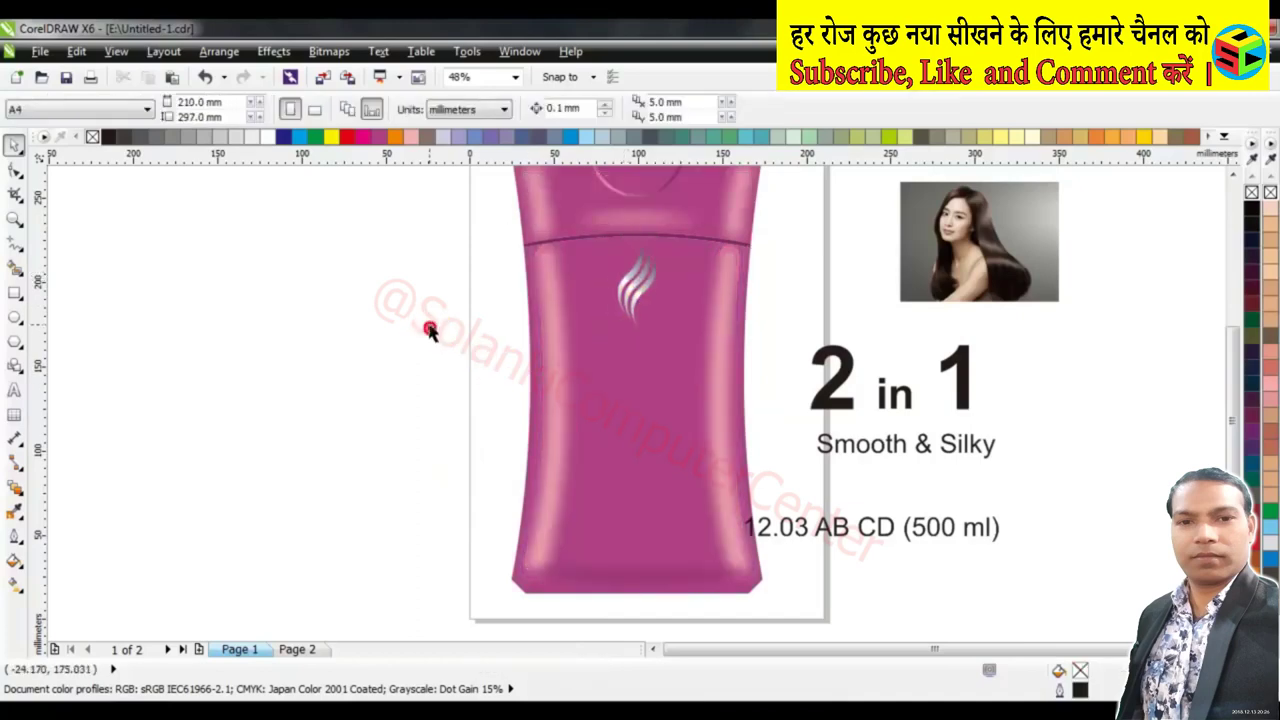
scroll(580, 305, up, 2)
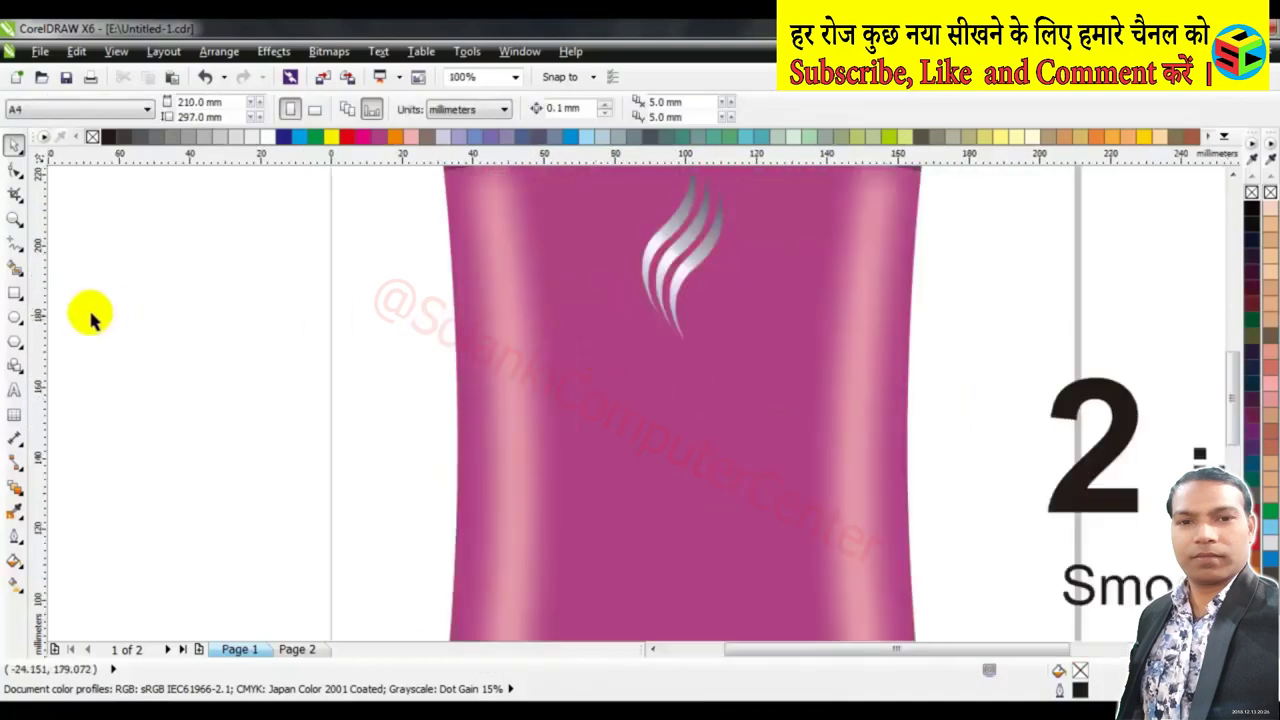
click(14, 390)
click(598, 395)
text(SHAMPOO)
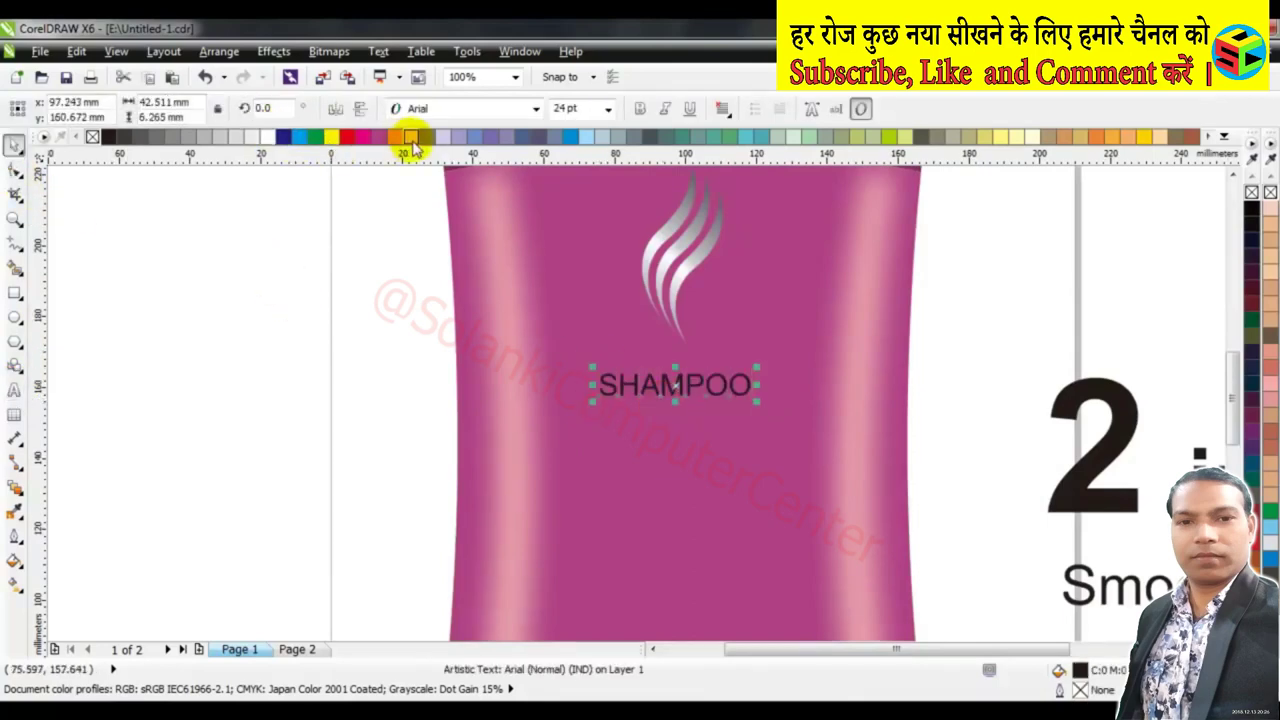
Colour the SHAMPOO text light pink and nudge it up under the logo
click(411, 137)
click(268, 137)
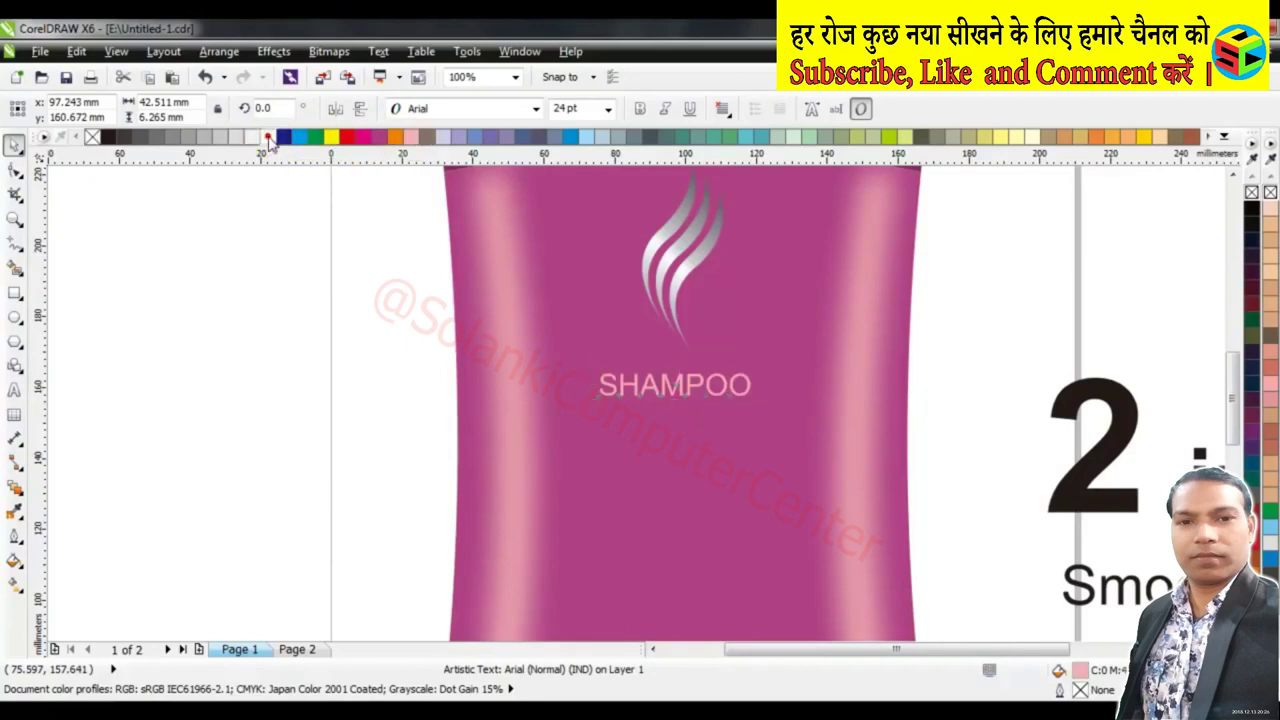
click(409, 137)
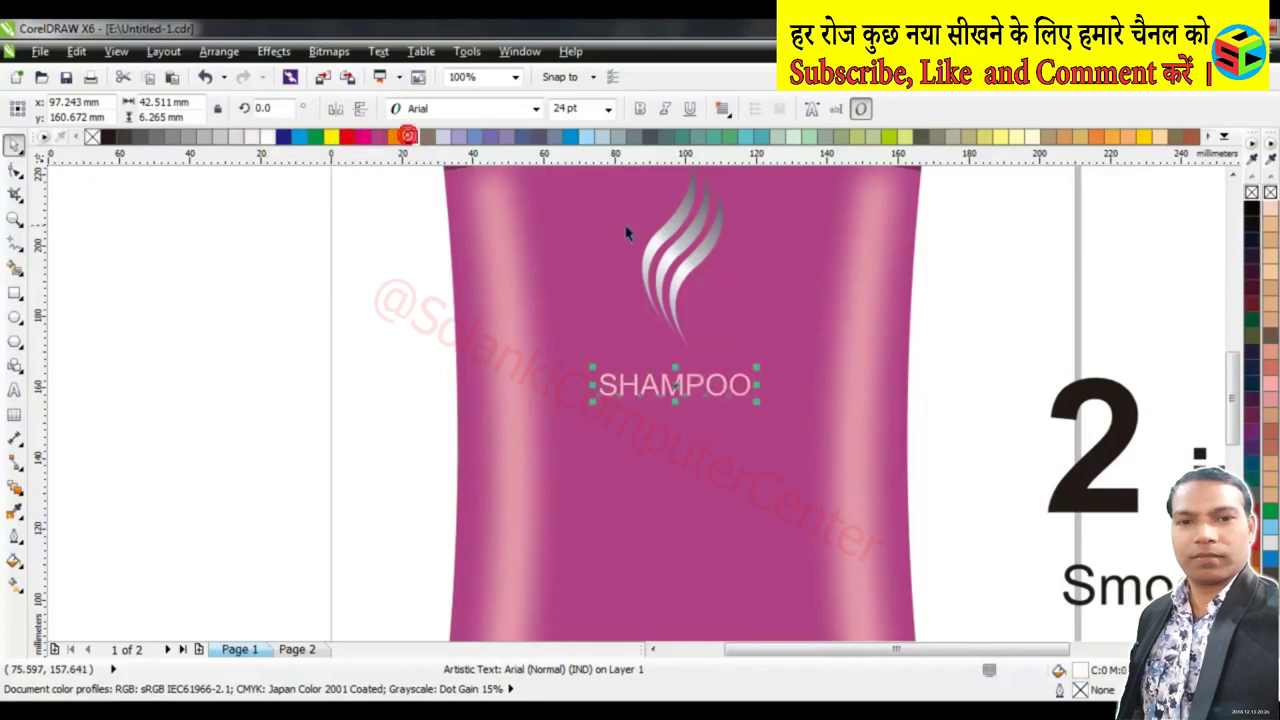
shift+click(686, 264)
click(380, 265)
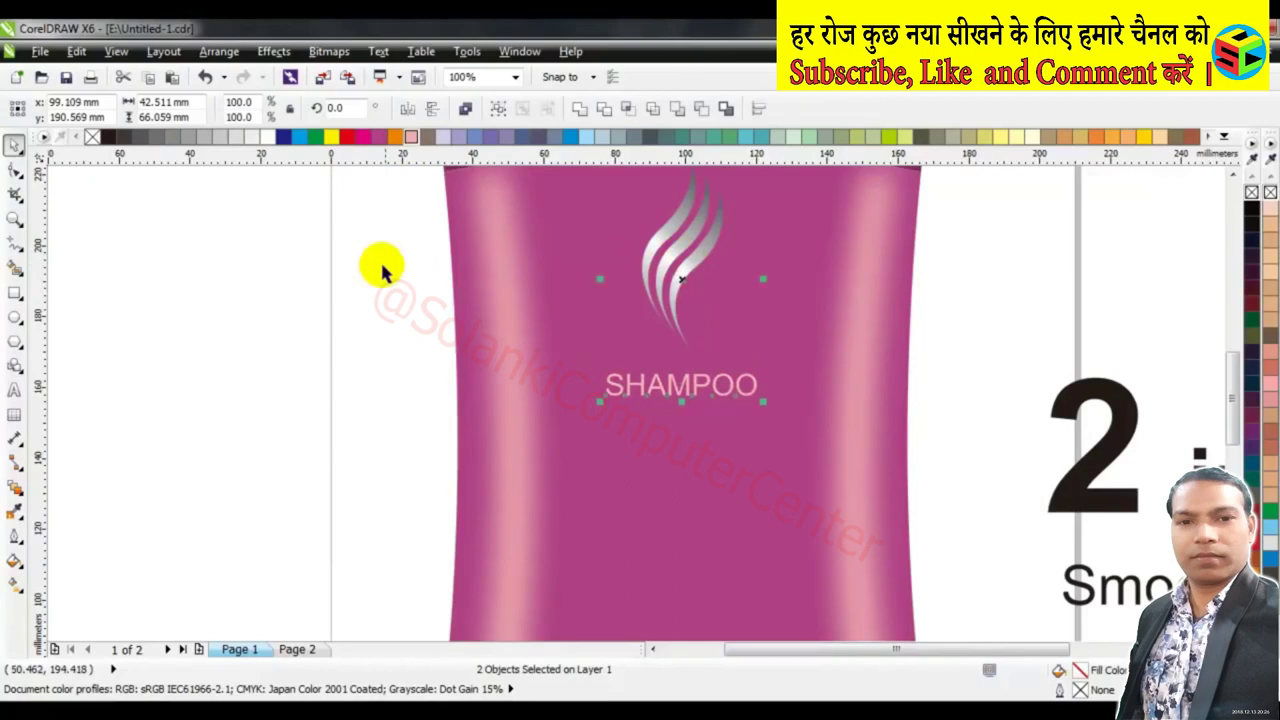
click(683, 385)
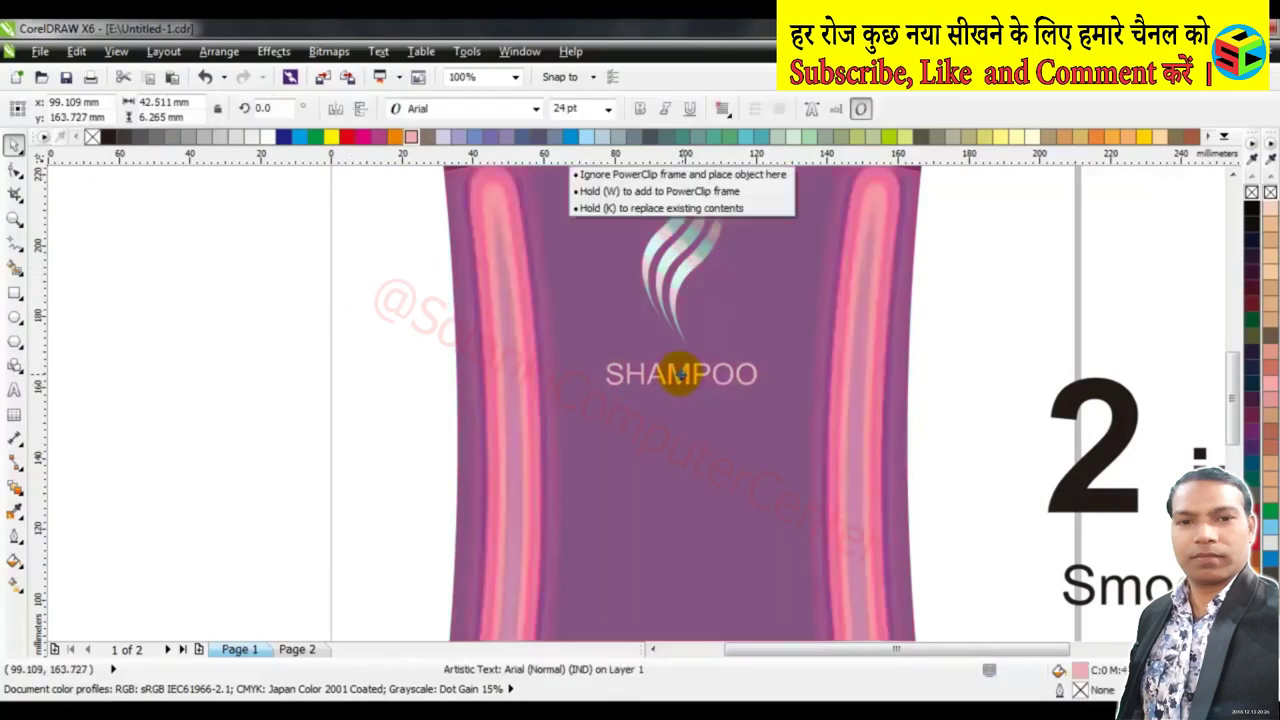
drag(681, 385, 681, 374)
Move the model photo onto the centre of the pink bottle
click(353, 360)
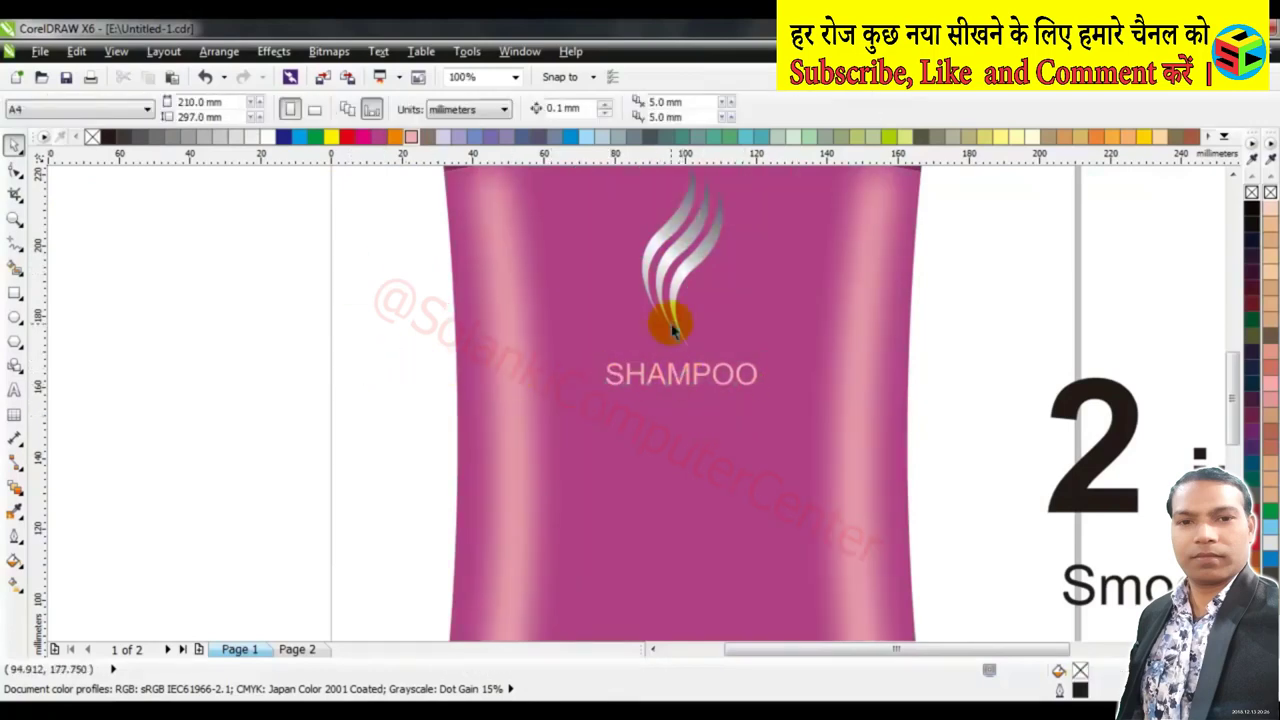
scroll(671, 321, down, 5)
scroll(673, 363, up, 3)
drag(1030, 225, 679, 407)
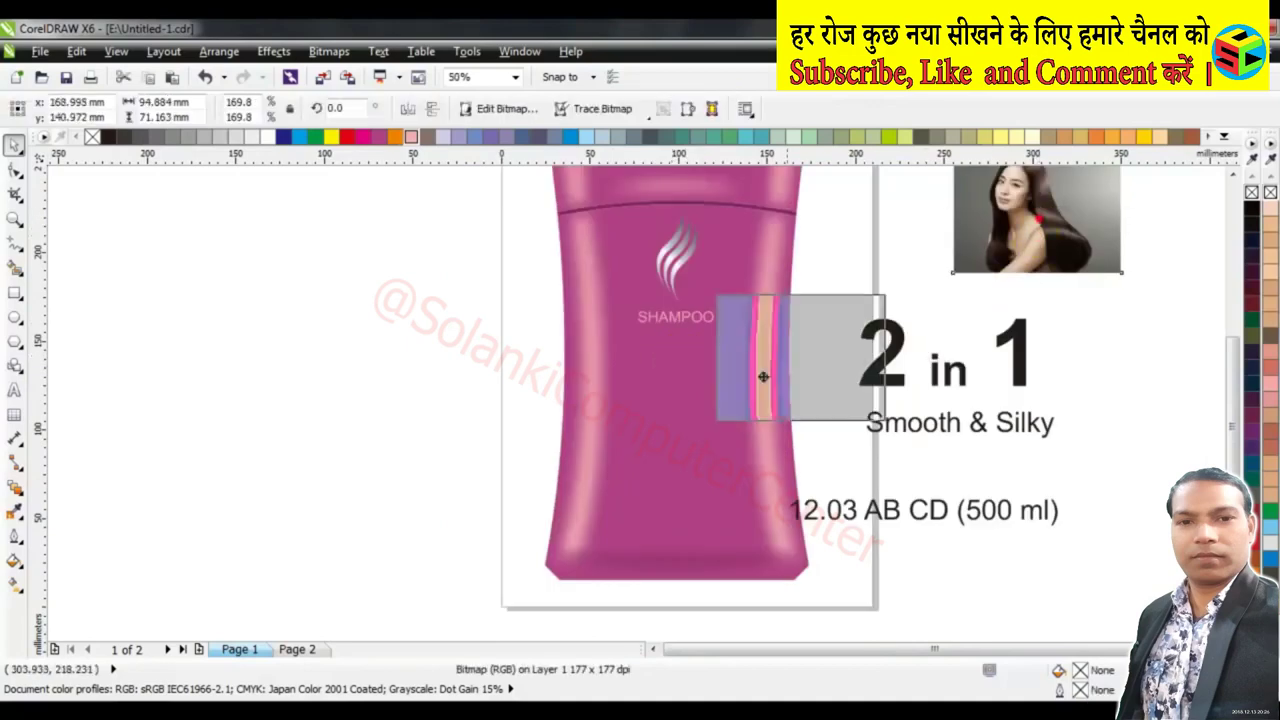
scroll(679, 407, up, 2)
scroll(600, 360, up, 2)
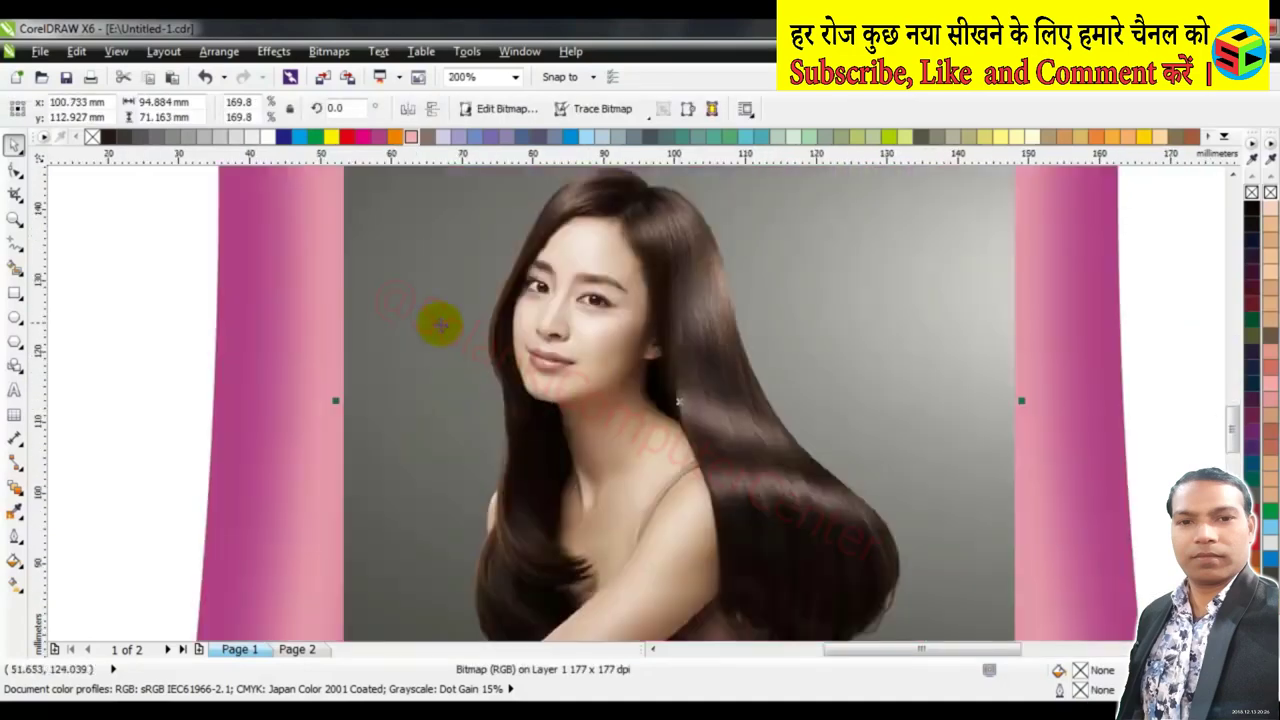
scroll(510, 340, down, 4)
scroll(486, 380, up, 2)
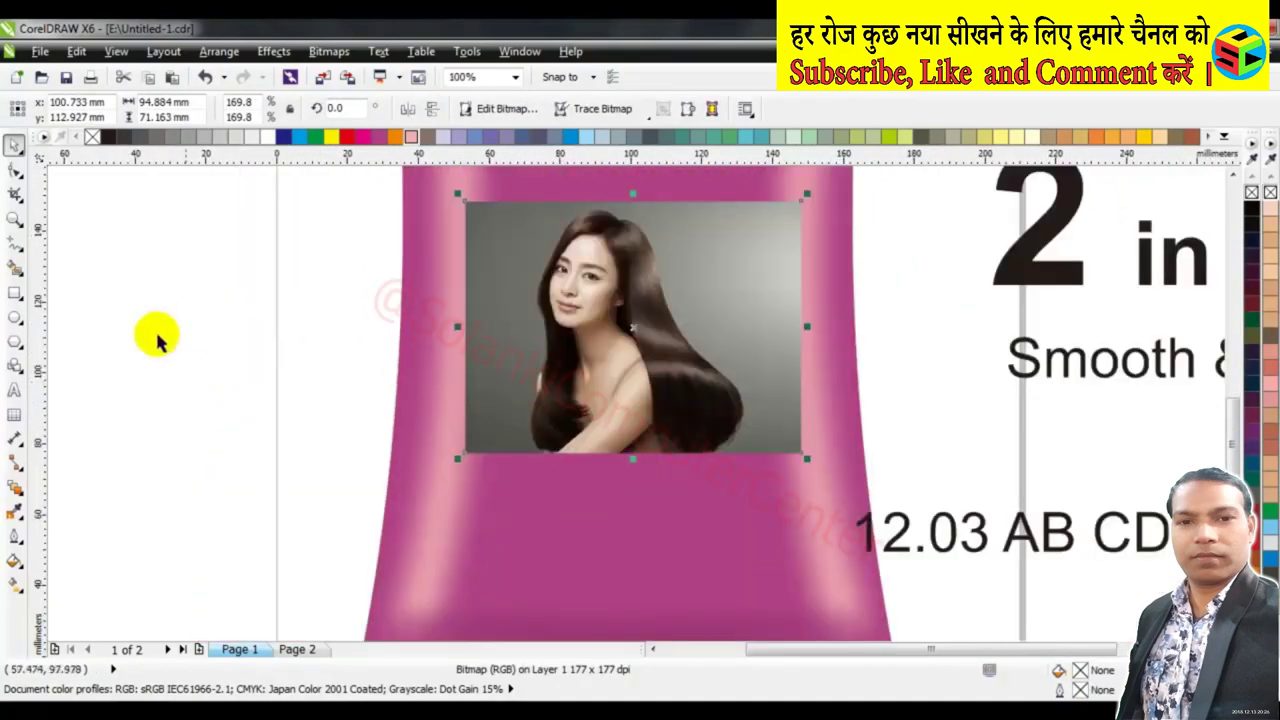
Draw an oval, trial-clip the photo into it with PowerClip, then undo
click(14, 316)
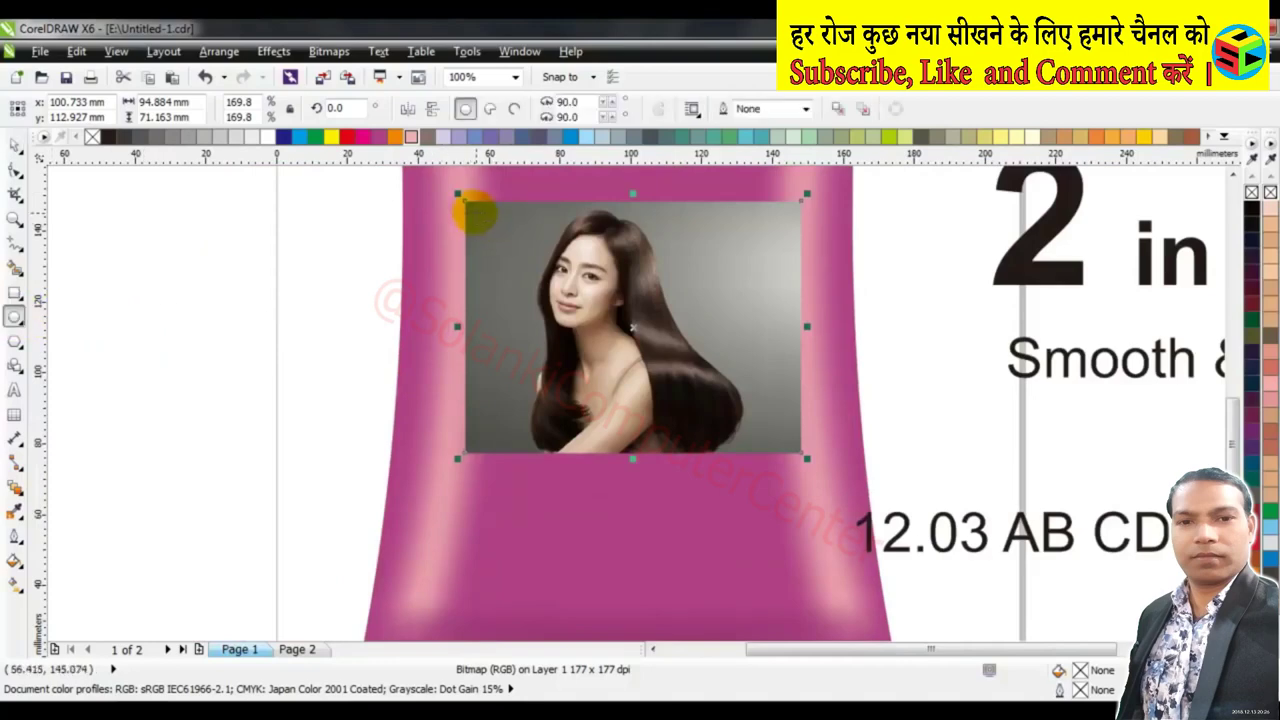
drag(475, 212, 779, 444)
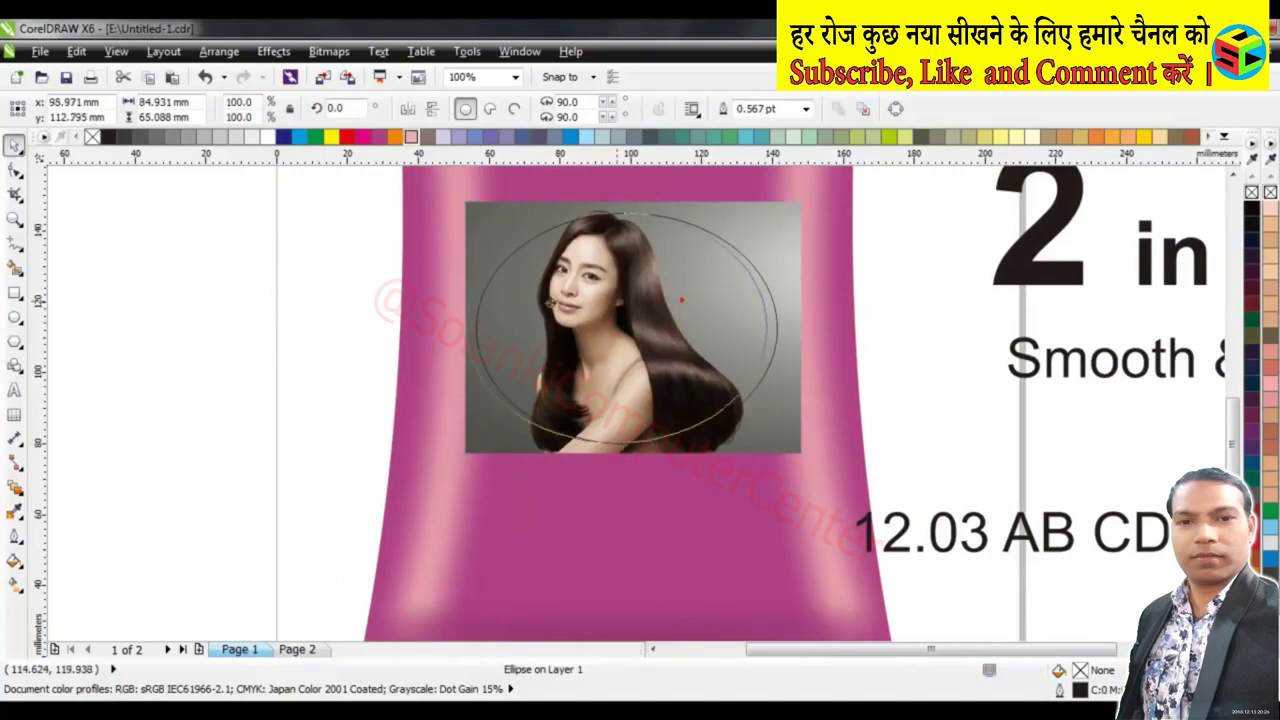
drag(702, 323, 270, 318)
click(605, 316)
right_click(605, 316)
click(684, 30)
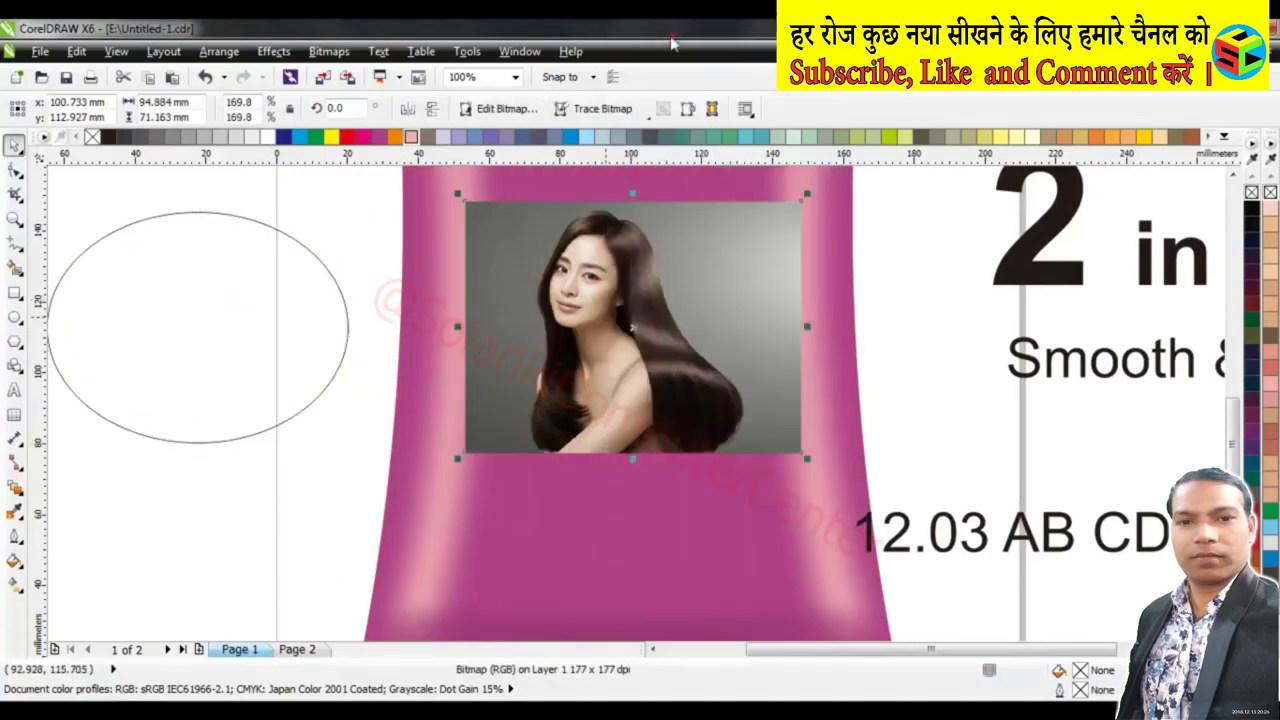
click(258, 300)
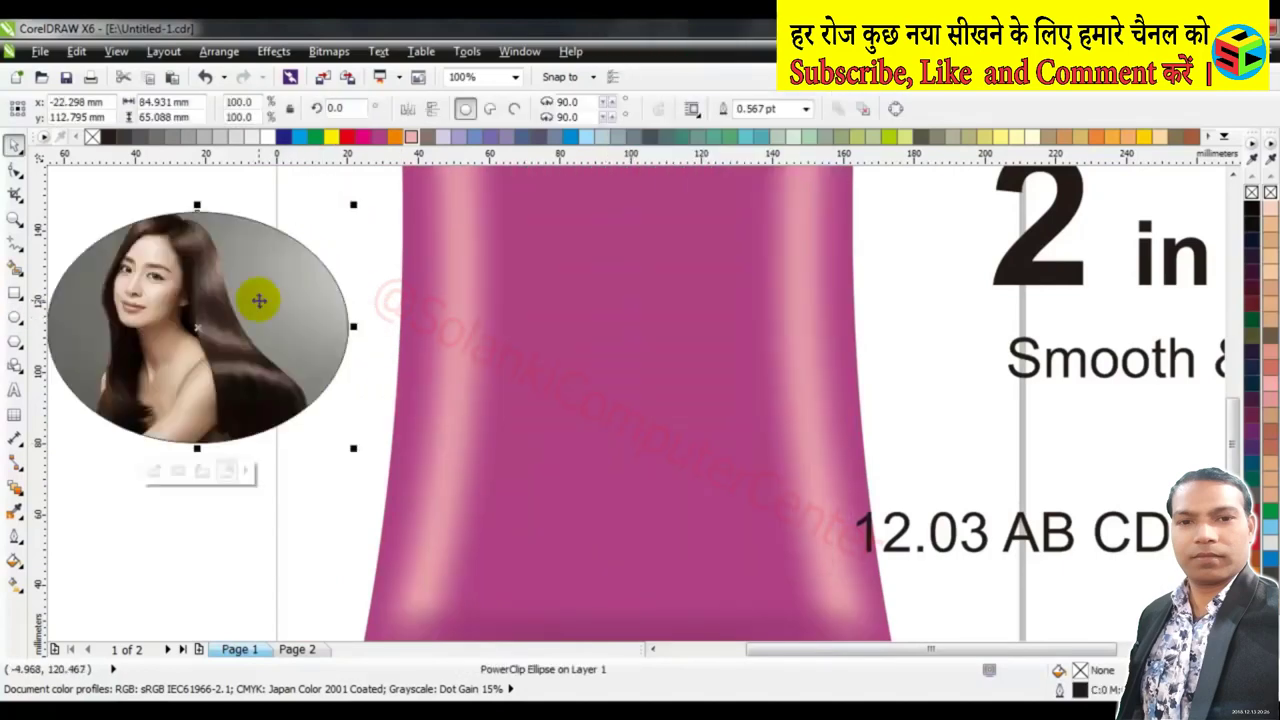
key(ctrl+z)
Make a slightly larger copy of the oval and PowerClip the photo inside the inner oval
click(234, 263)
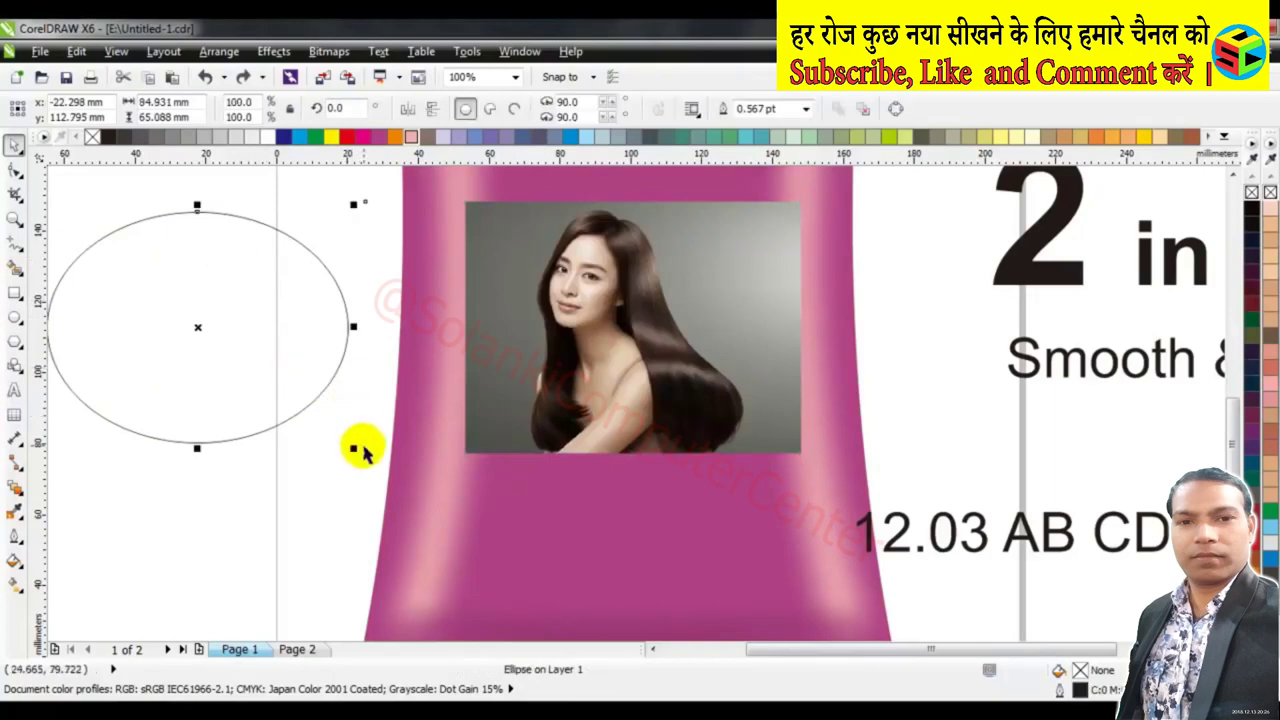
mouse_move(357, 450)
mouse_down()
mouse_move(371, 462)
mouse_move(355, 459)
mouse_up()
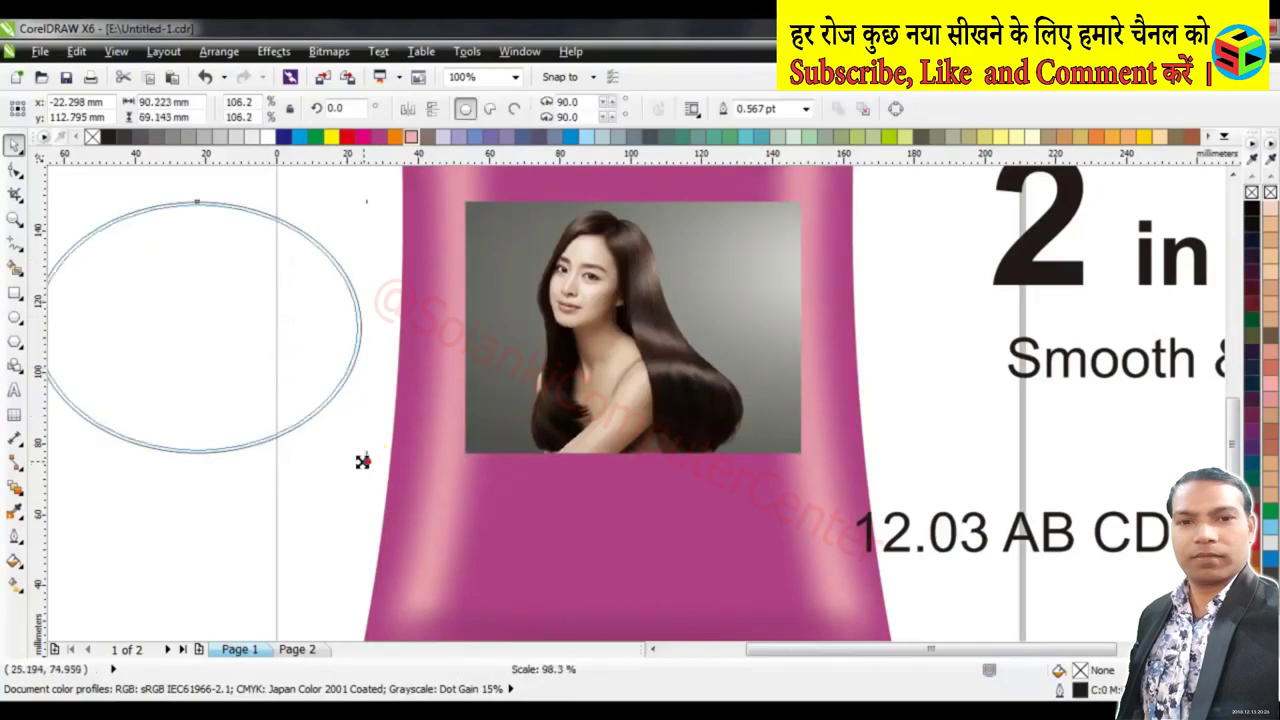
right_click(617, 320)
click(700, 24)
click(270, 300)
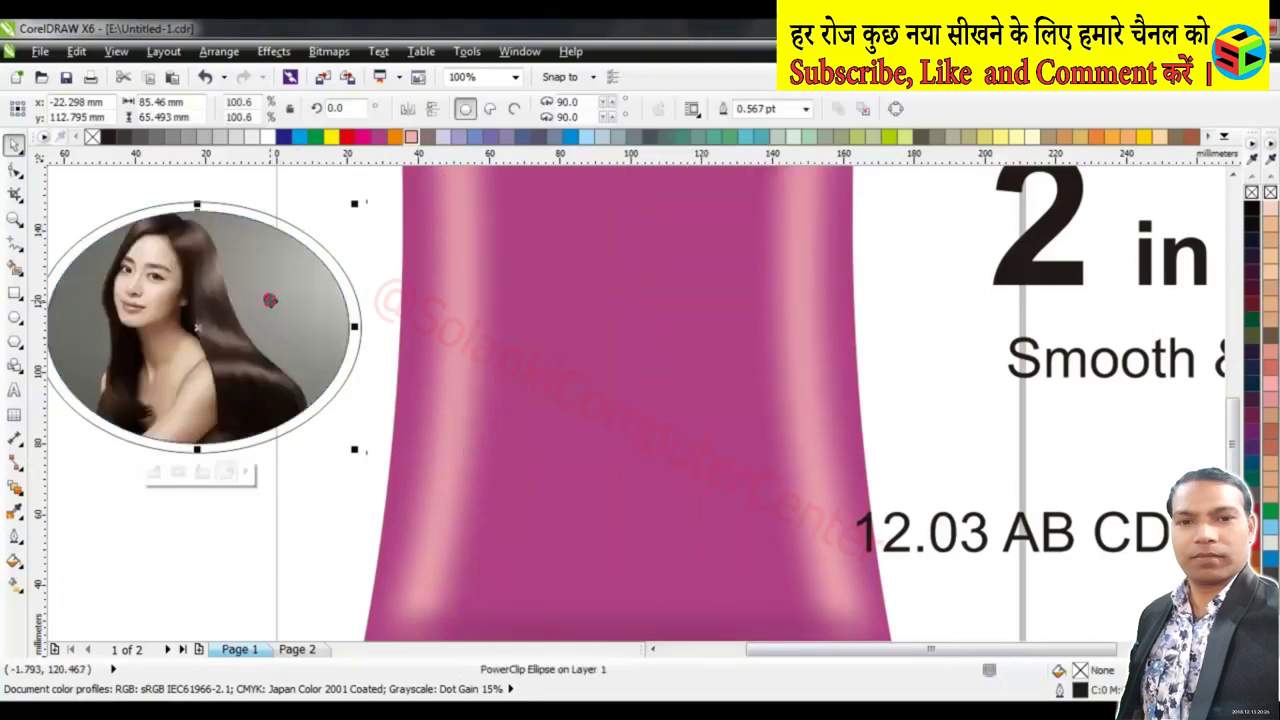
Centre the clipped photo and outer ring on the bottle horizontally and vertically (C, E)
shift+click(254, 210)
shift+click(557, 300)
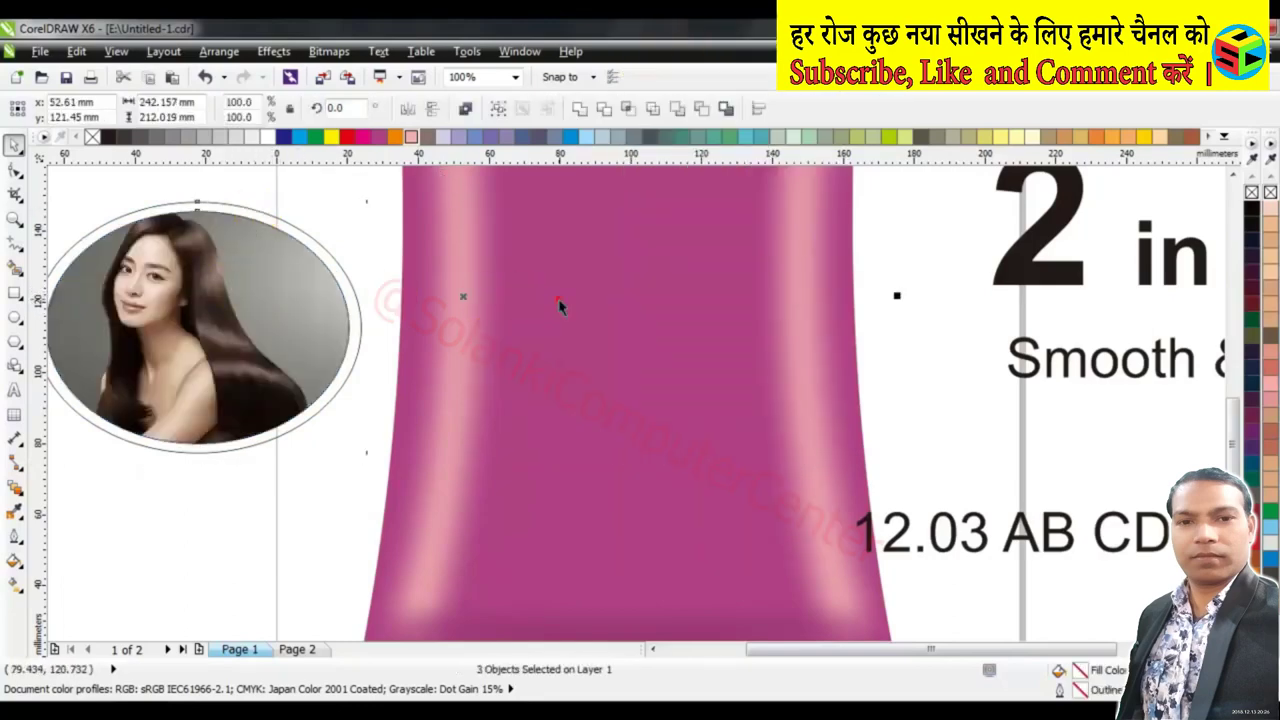
key(c)
key(e)
click(290, 294)
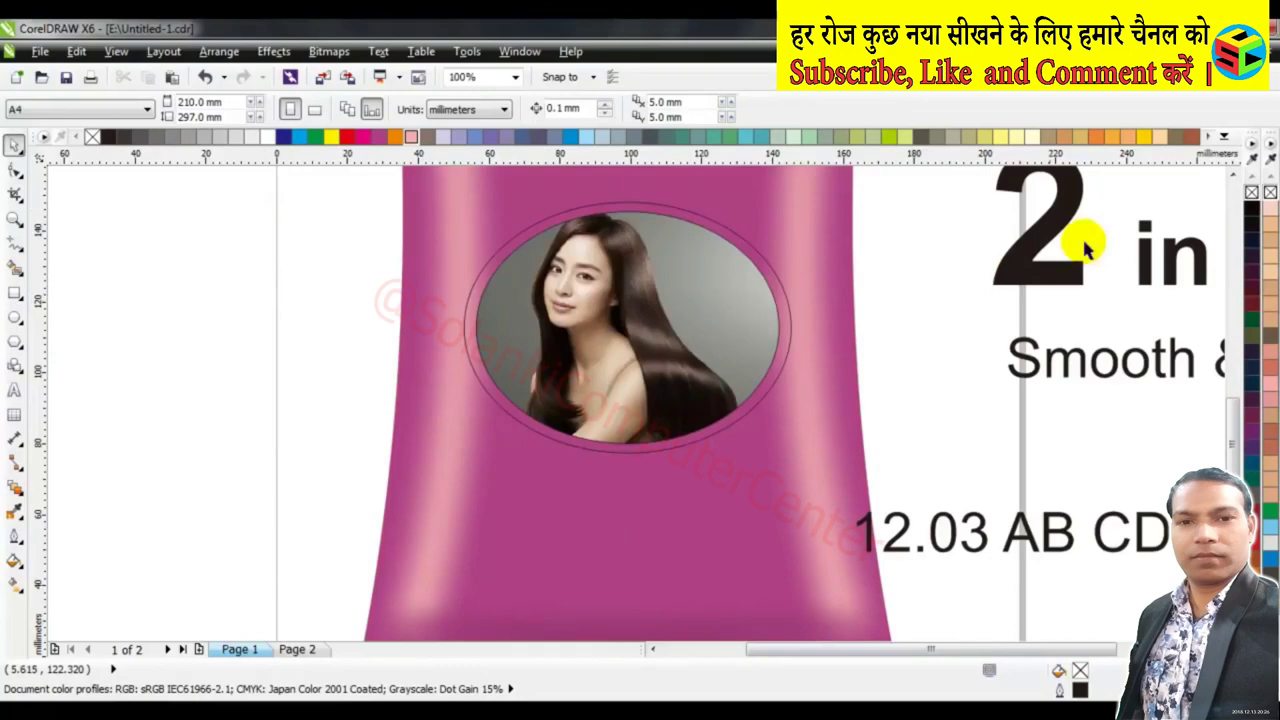
Fill the outer oval ring with the Cylinder - Grey gradient preset
click(1232, 176)
click(717, 328)
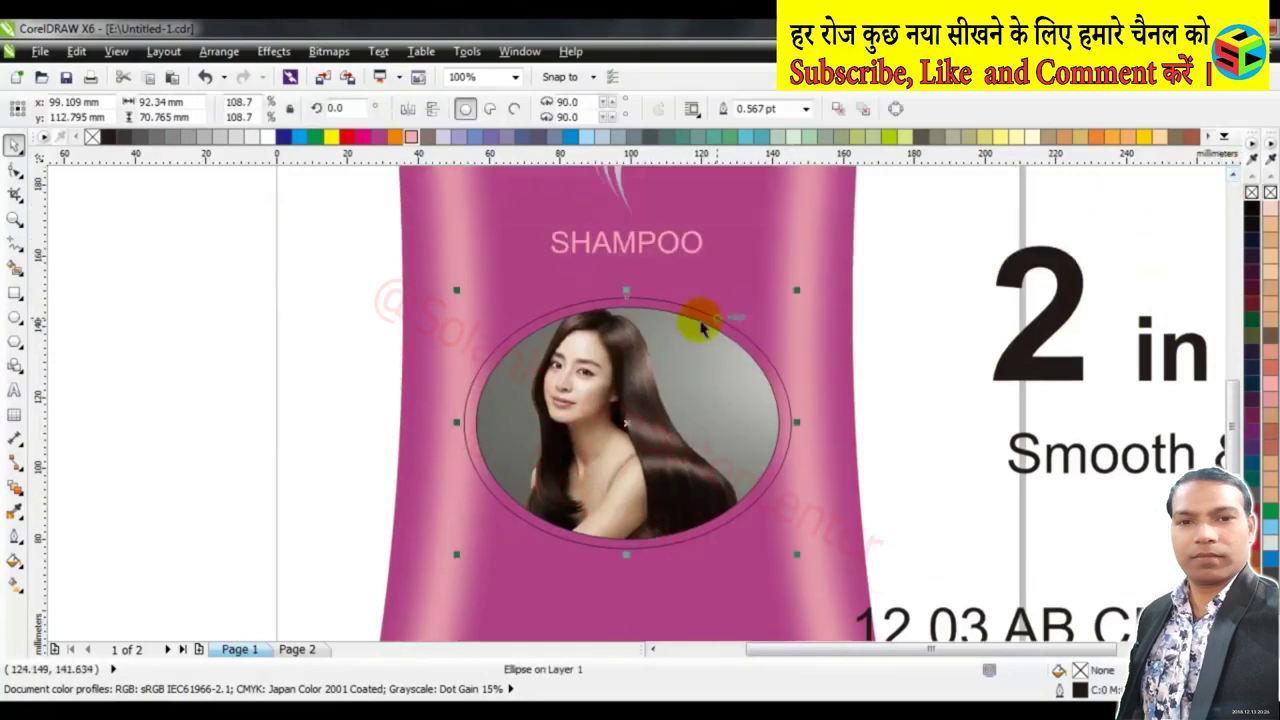
click(14, 560)
click(90, 446)
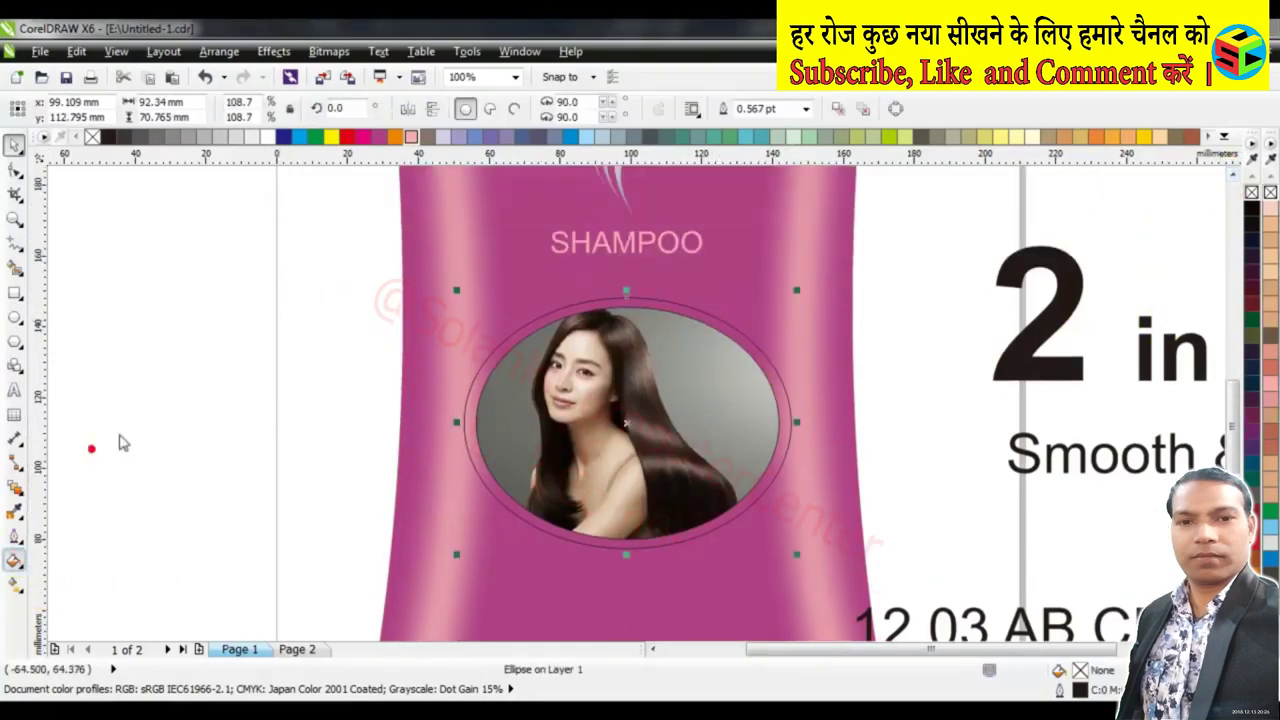
click(615, 487)
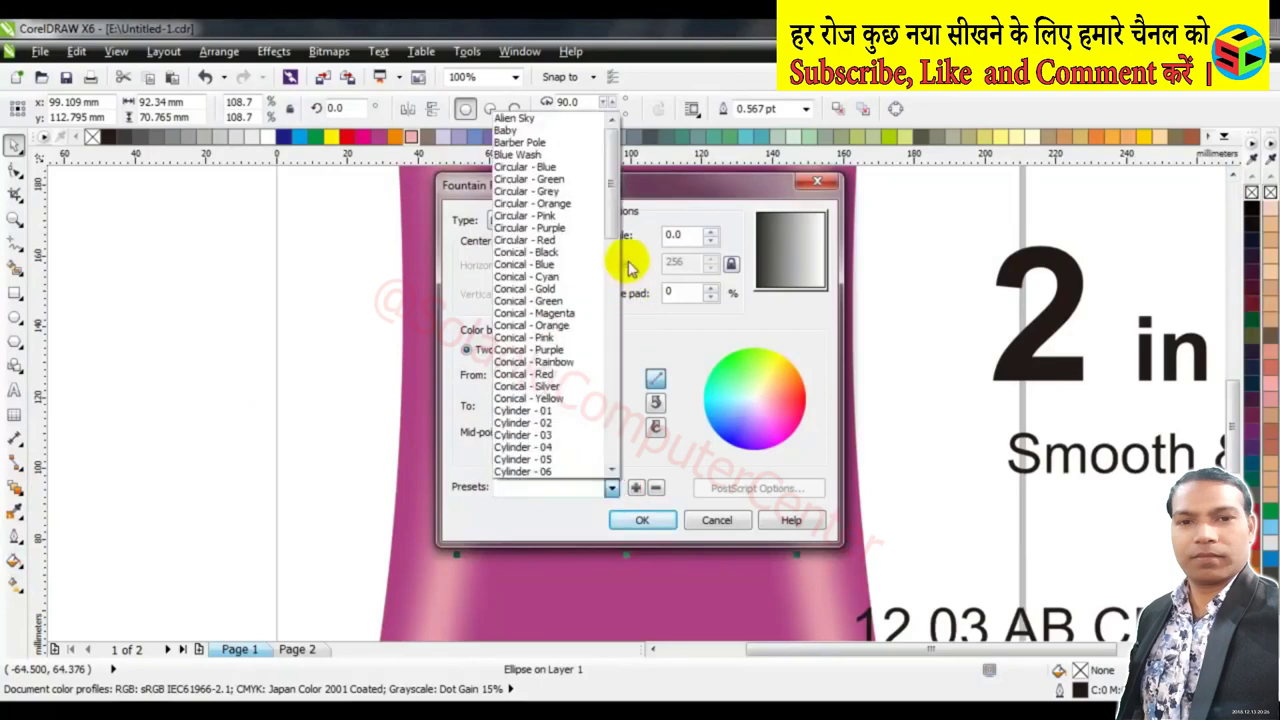
scroll(598, 324, down, 10)
click(580, 300)
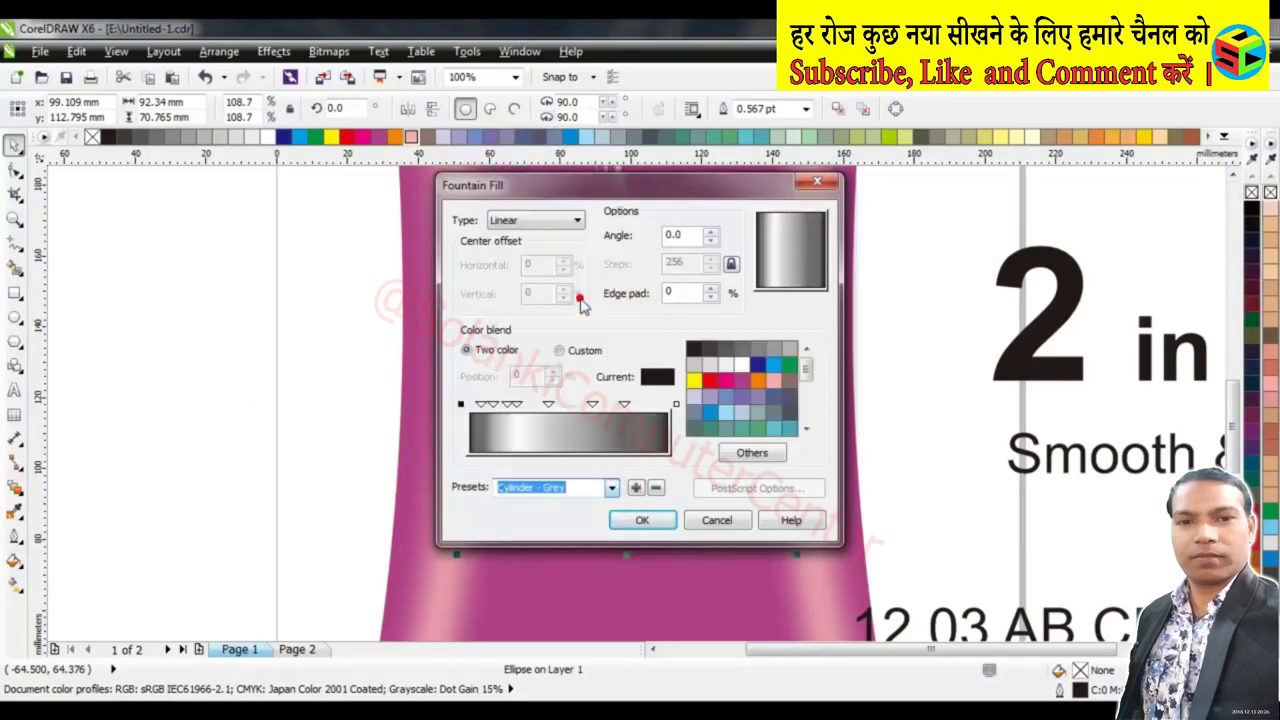
click(640, 520)
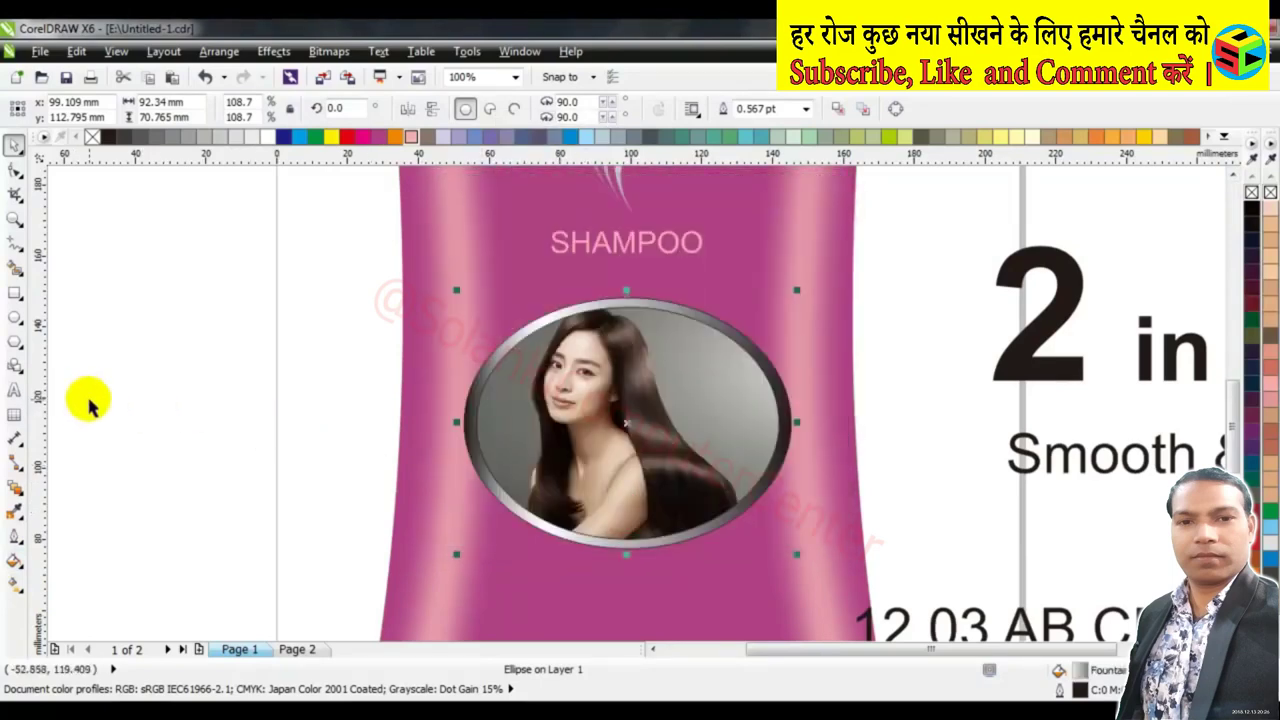
Stretch the ring's gradient past its right edge and remove the ring's outline
click(14, 584)
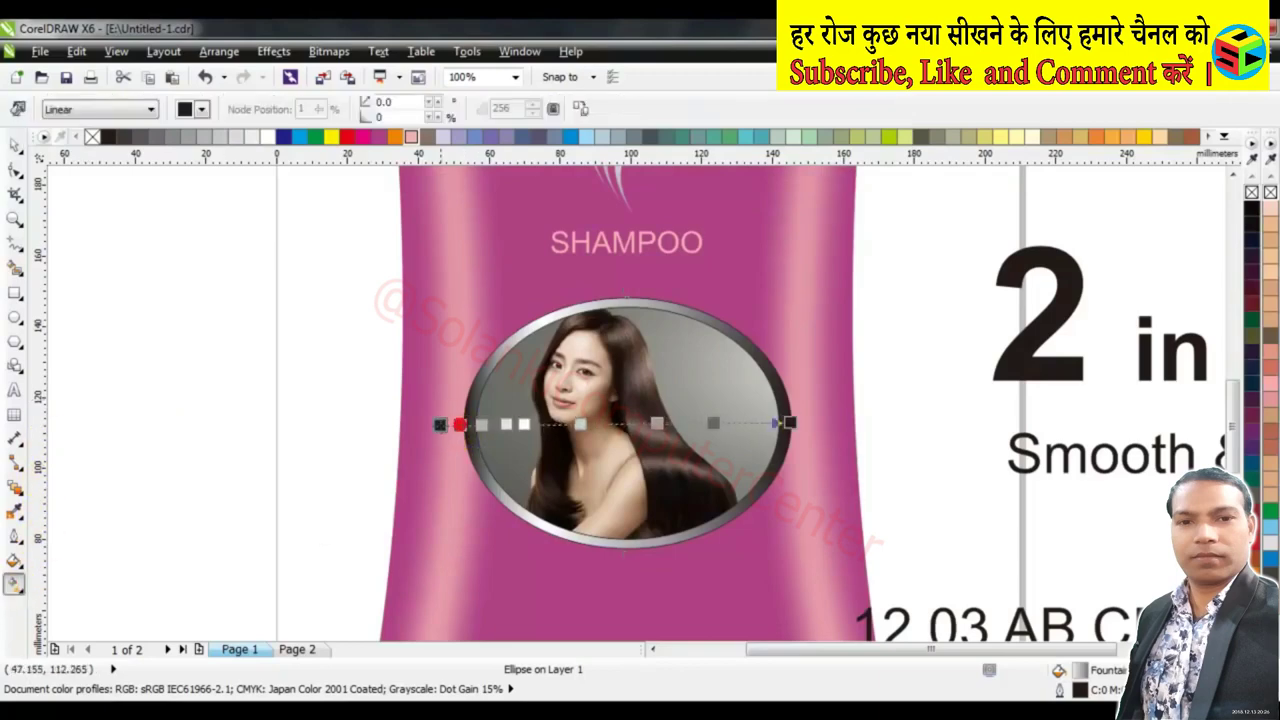
click(685, 455)
drag(808, 422, 878, 420)
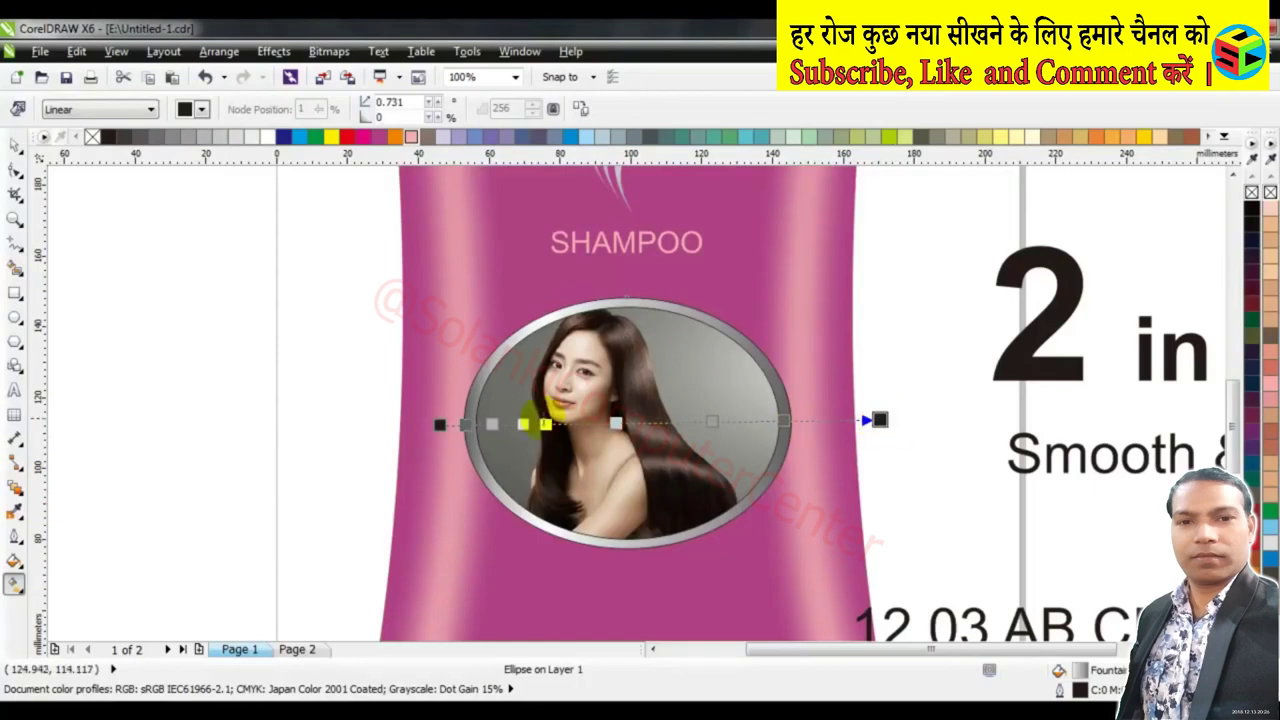
right_click(92, 136)
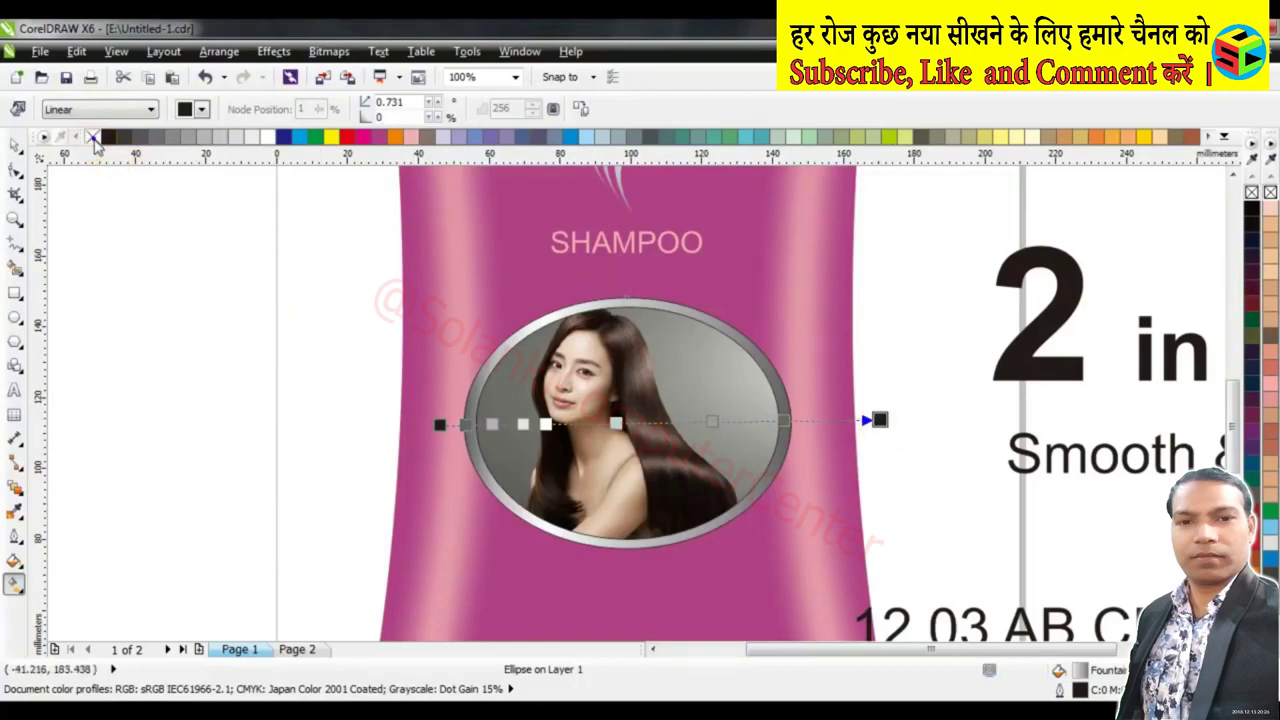
click(15, 145)
click(146, 236)
click(526, 395)
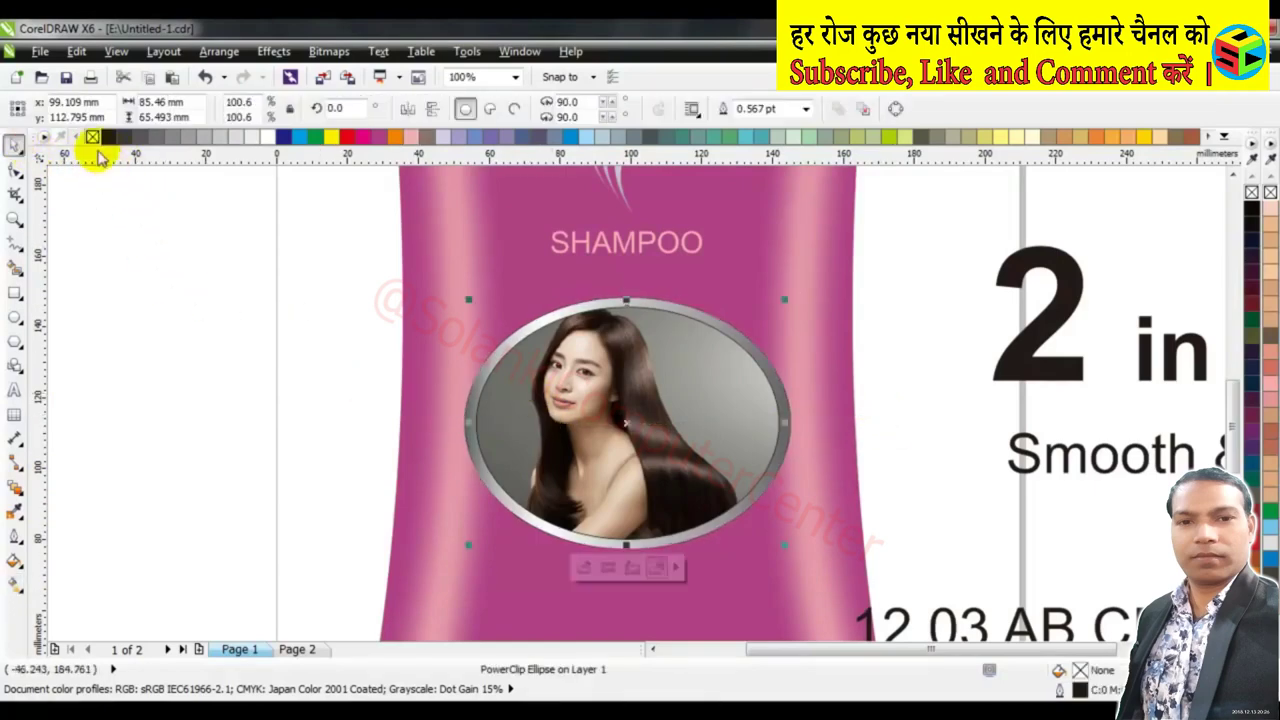
click(204, 300)
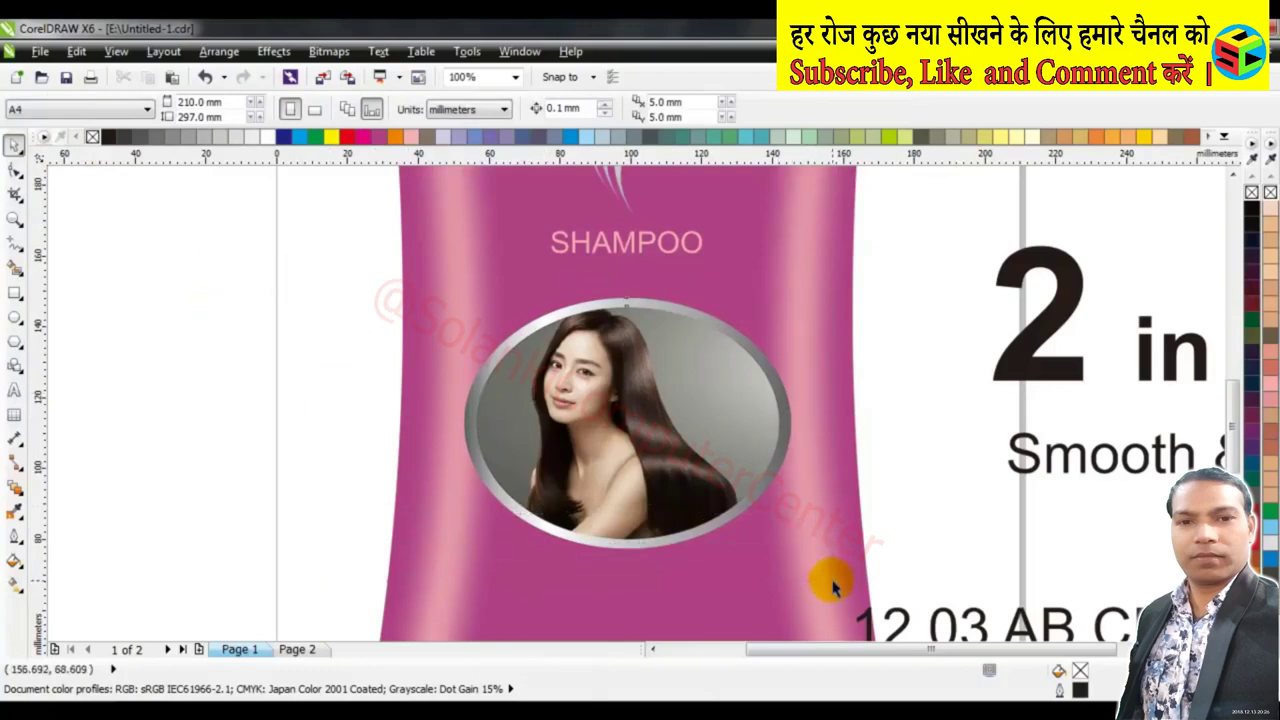
Move the photo oval with its silver rim up on the label
drag(768, 510, 829, 580)
drag(696, 420, 696, 390)
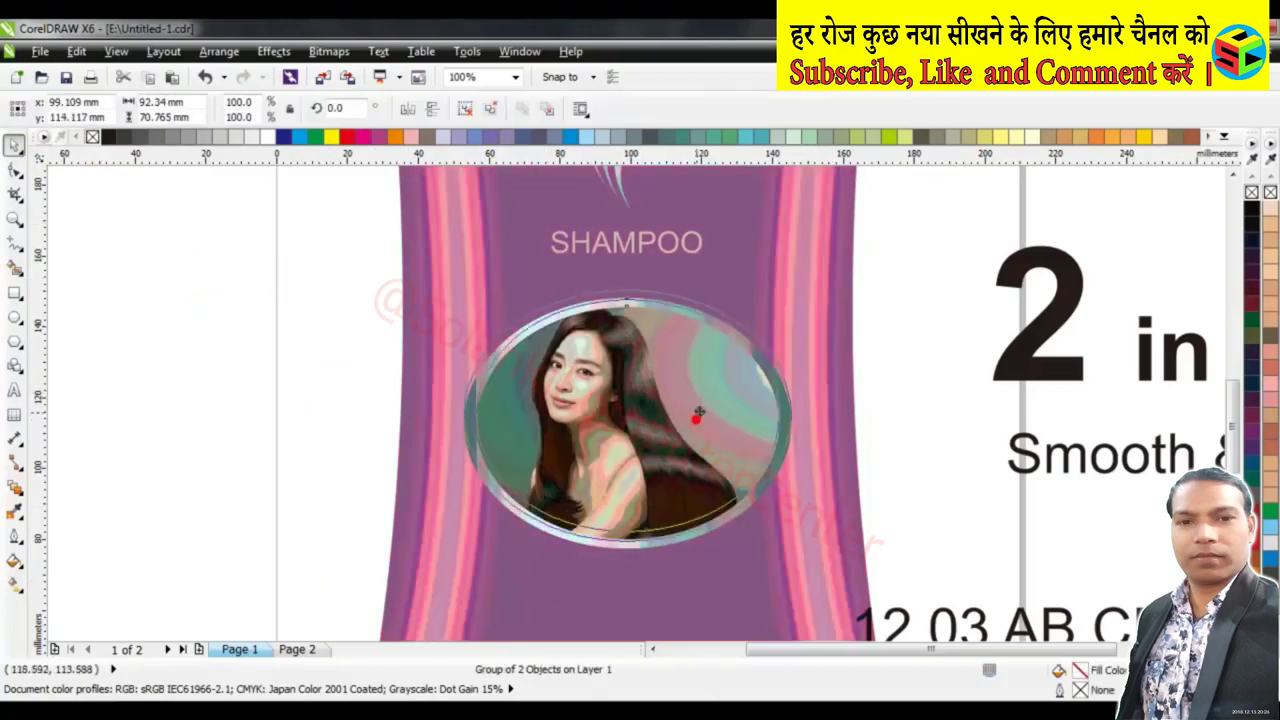
click(880, 312)
scroll(880, 312, down, 3)
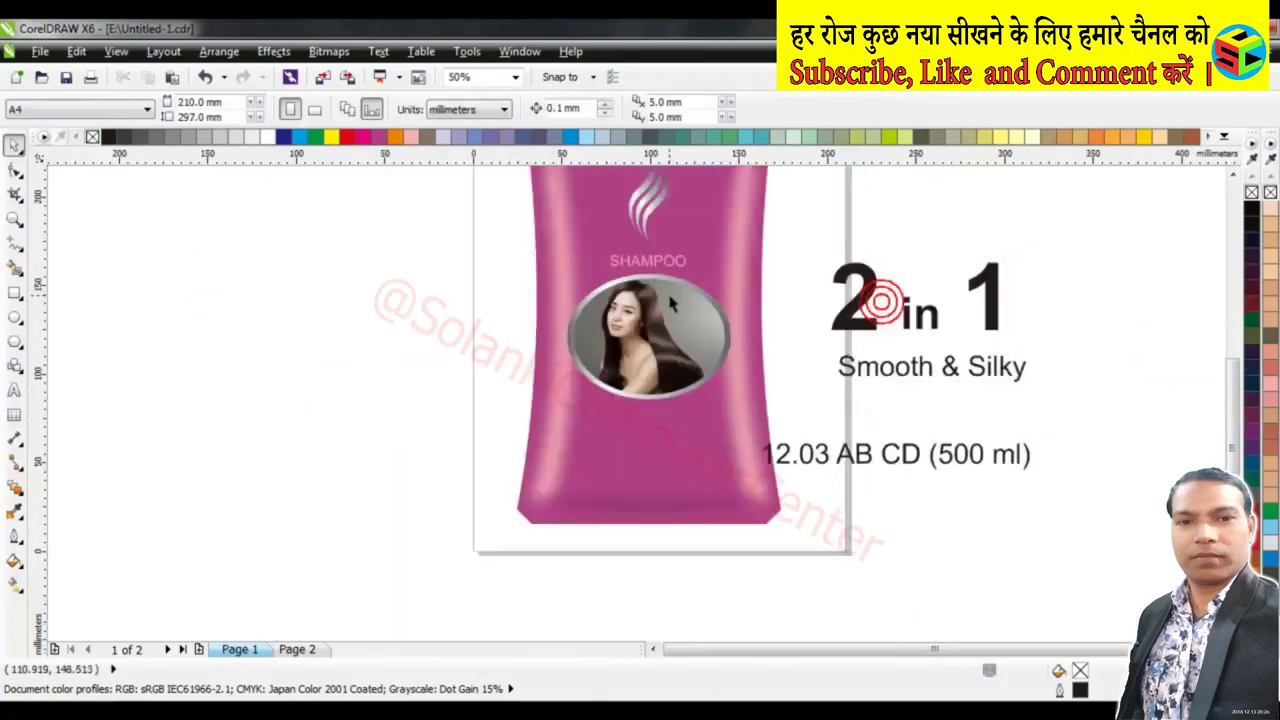
scroll(665, 247, up, 1)
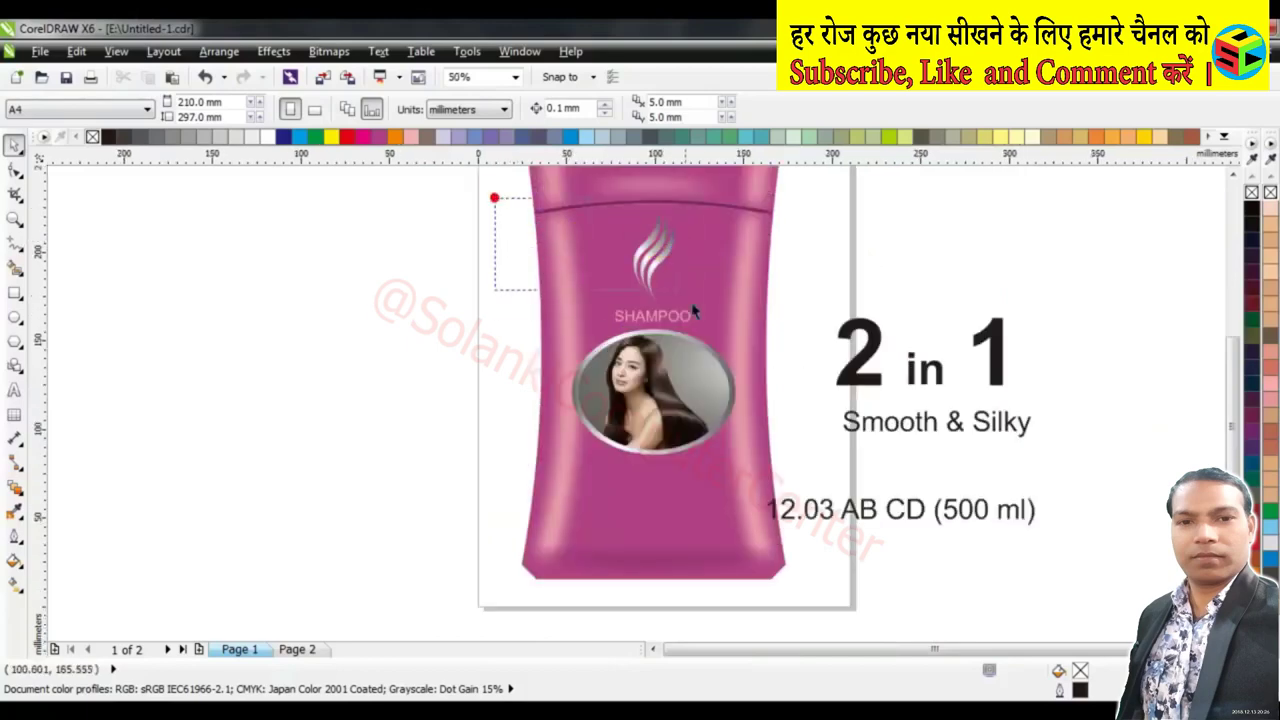
Reposition the photo oval, then raise the logo, SHAMPOO text and photo slightly together
mouse_move(500, 194)
mouse_down()
mouse_move(722, 352)
mouse_move(665, 235)
mouse_up()
scroll(665, 256, up, 1)
click(655, 483)
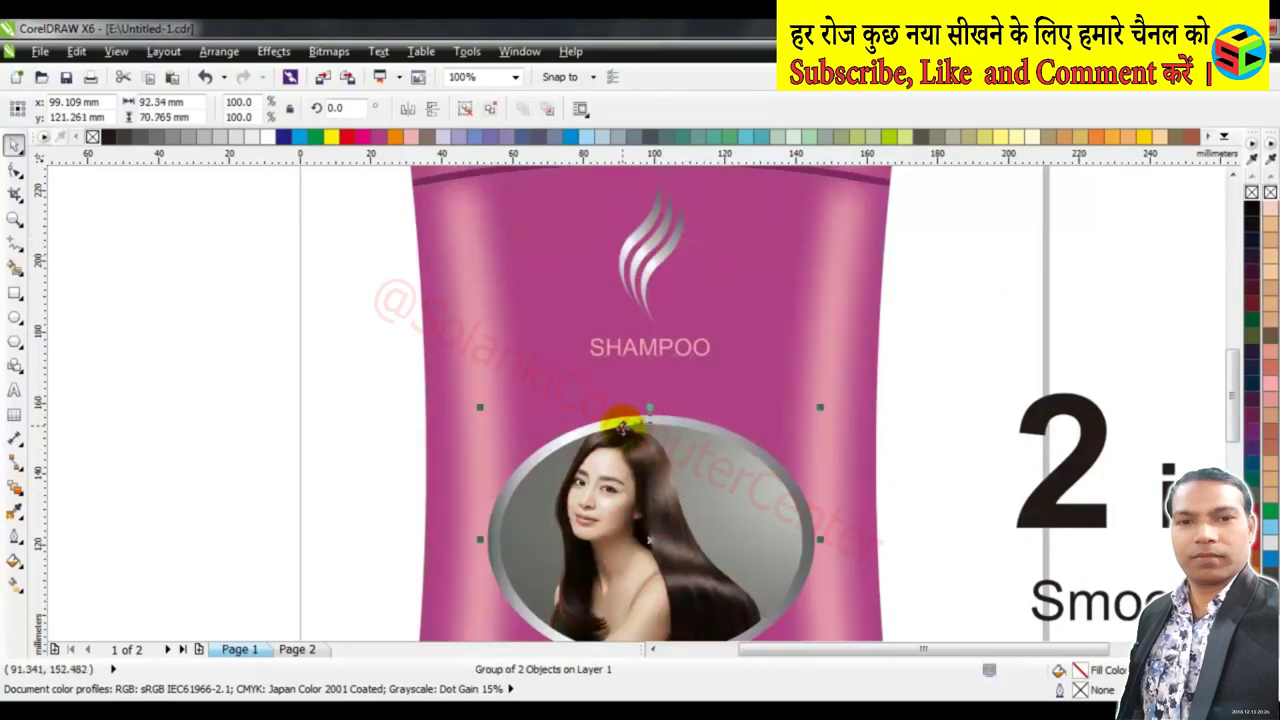
drag(679, 493, 680, 405)
scroll(680, 405, down, 2)
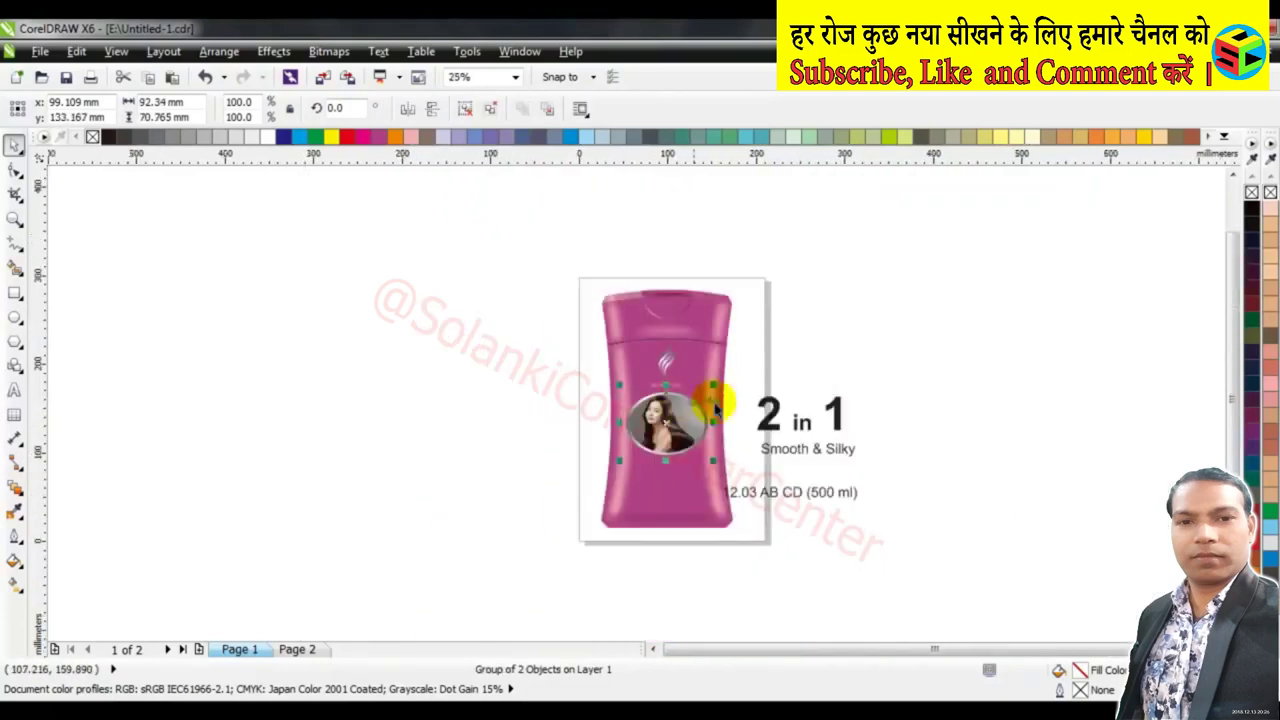
scroll(707, 453, up, 1)
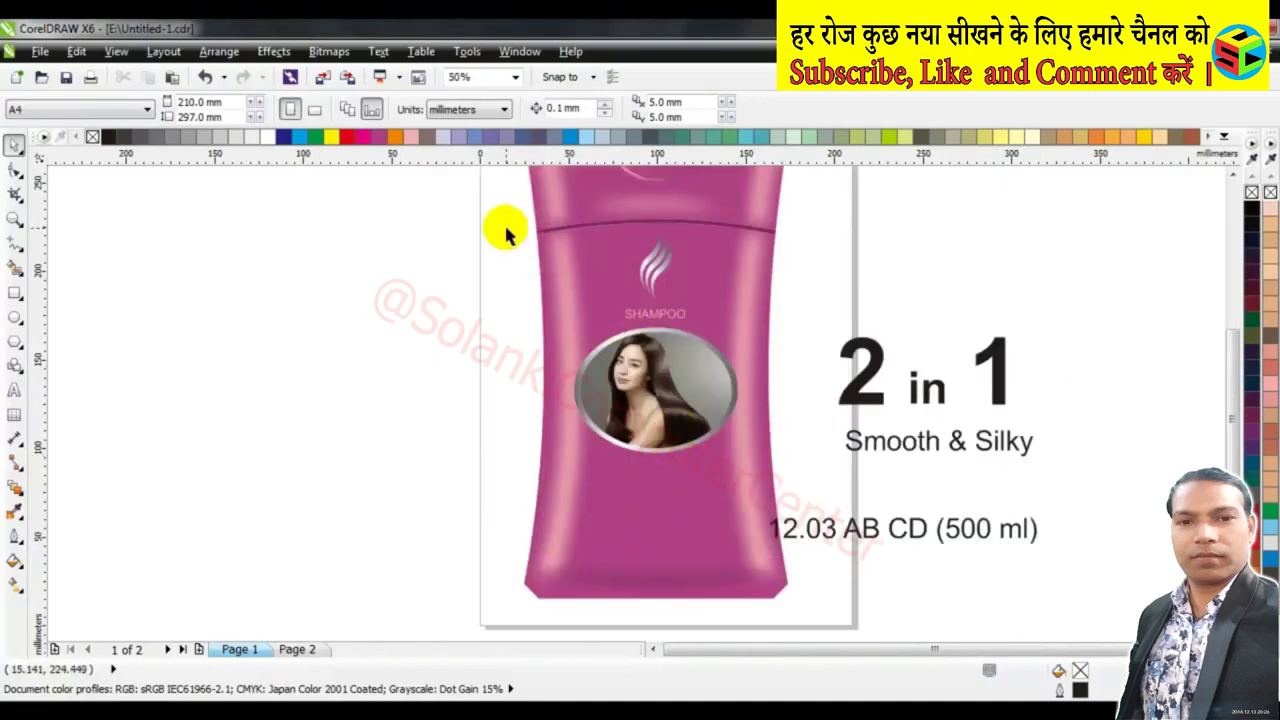
drag(713, 398, 757, 480)
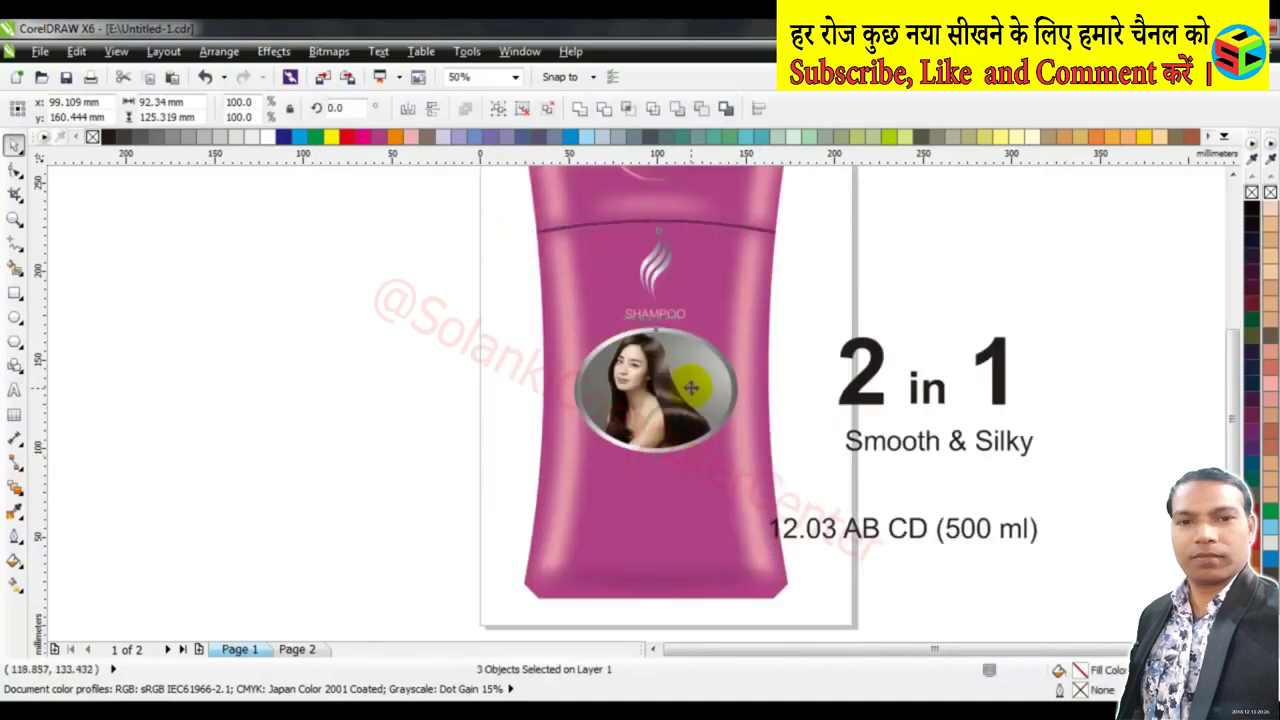
drag(690, 387, 690, 382)
click(409, 409)
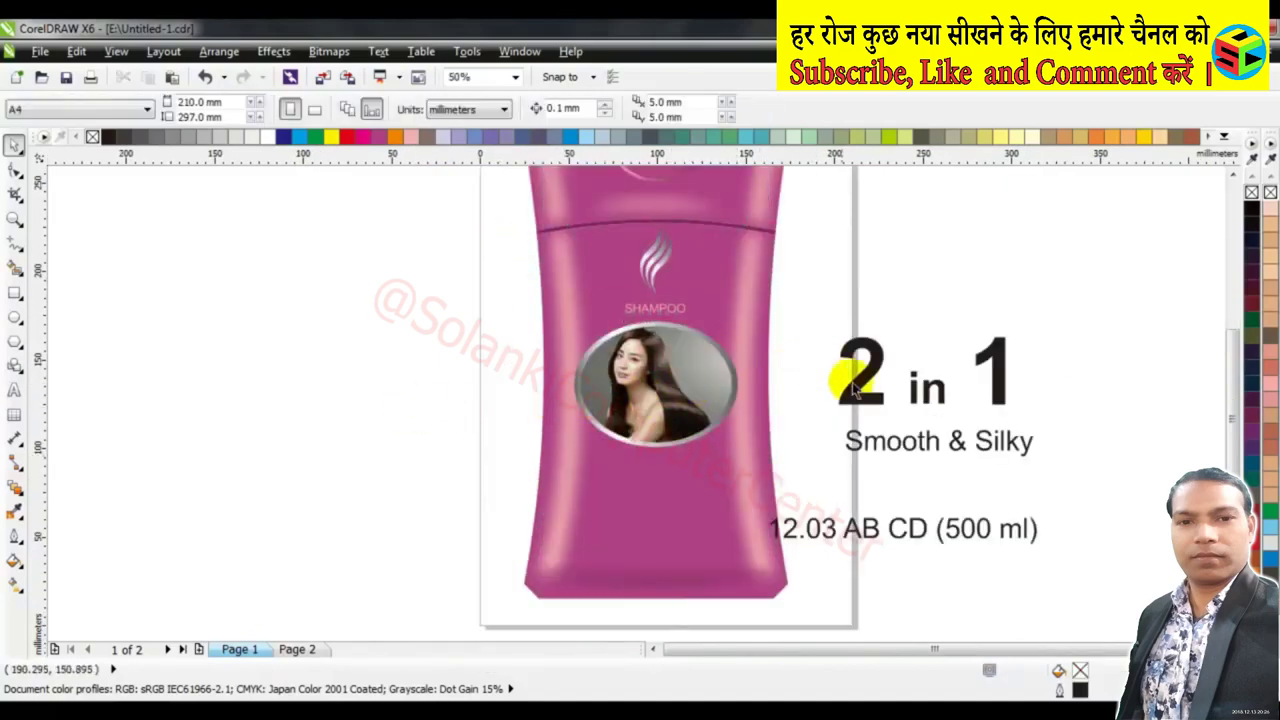
Move '2 in 1' onto the bottle below the photo and shrink it
drag(866, 398, 598, 486)
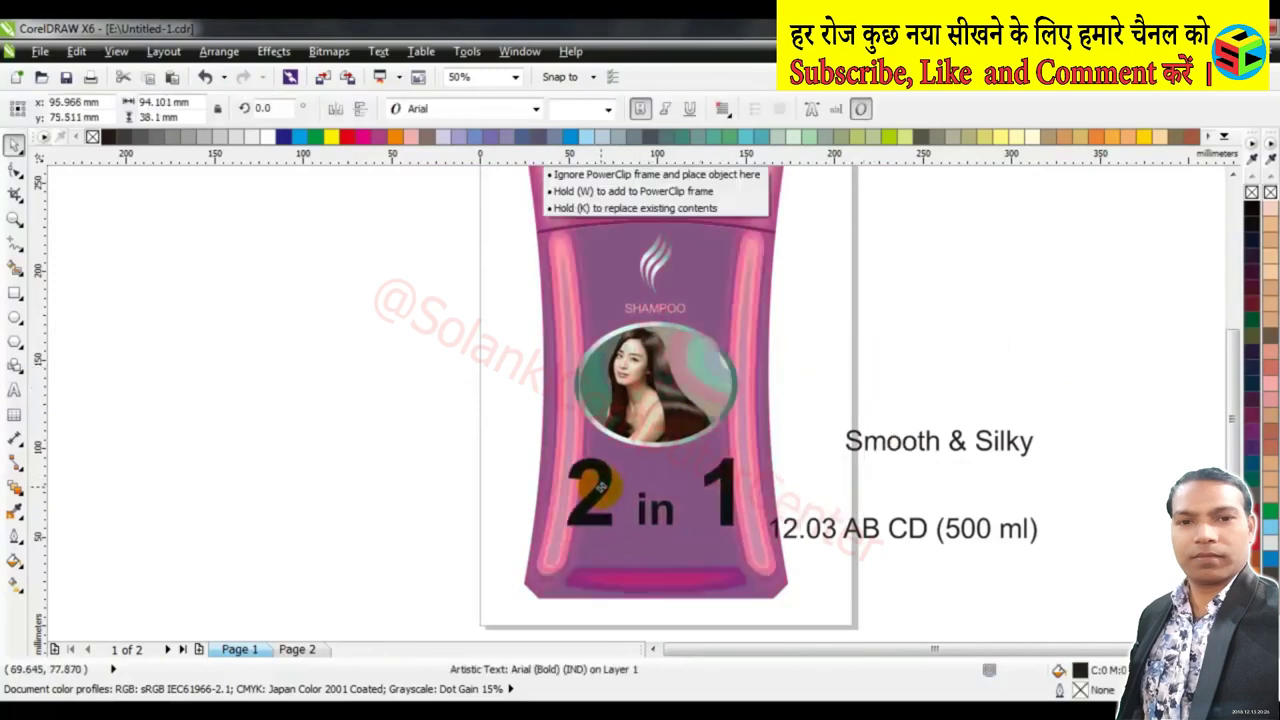
click(608, 109)
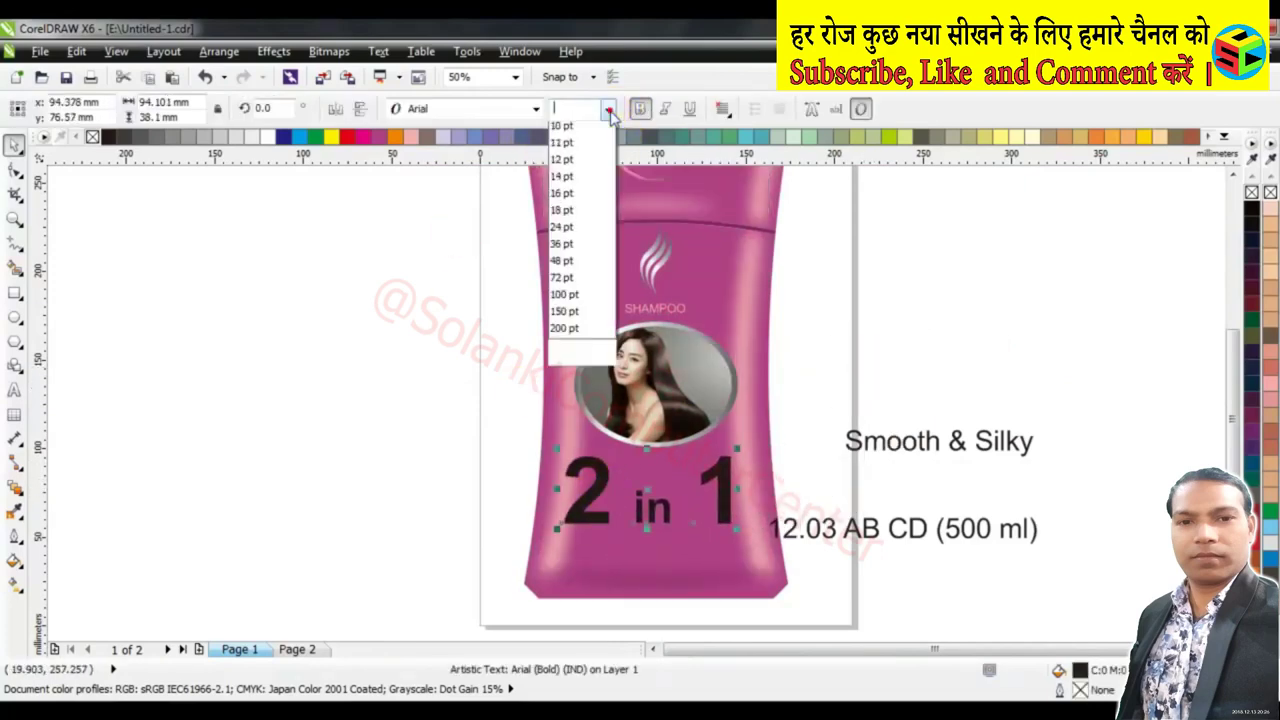
click(610, 113)
click(566, 472)
drag(560, 451, 642, 485)
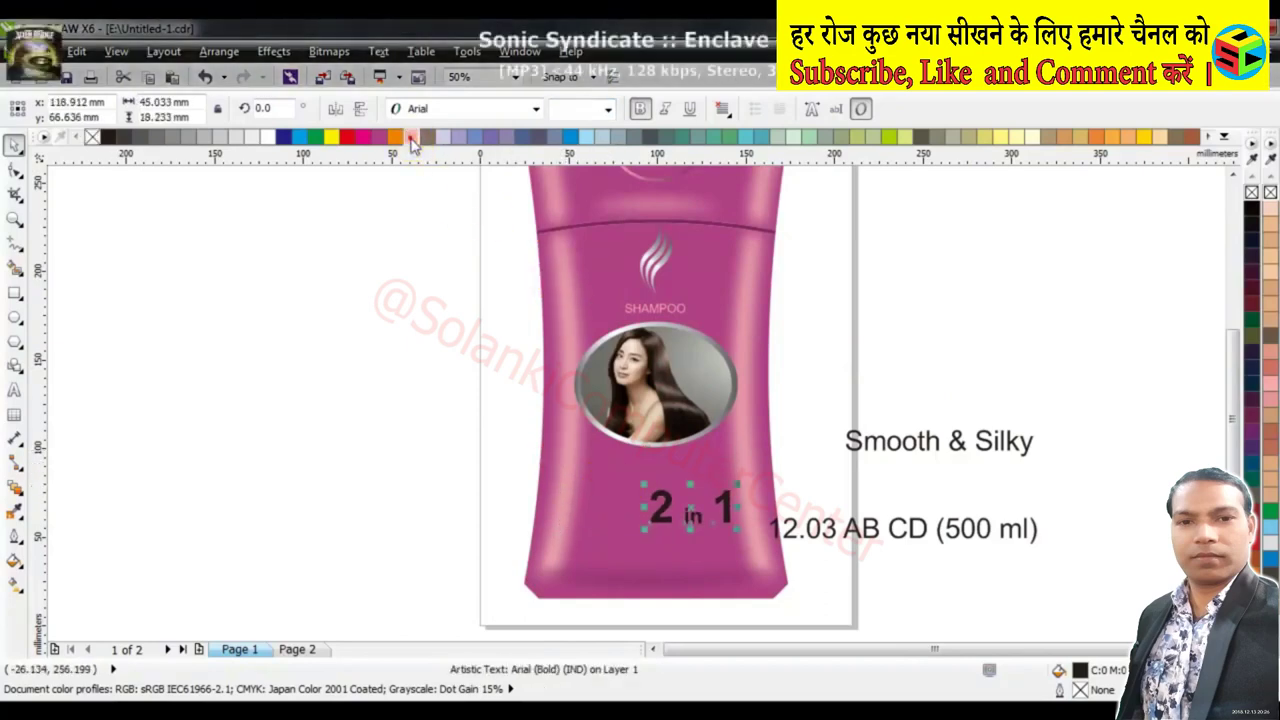
drag(690, 512, 685, 478)
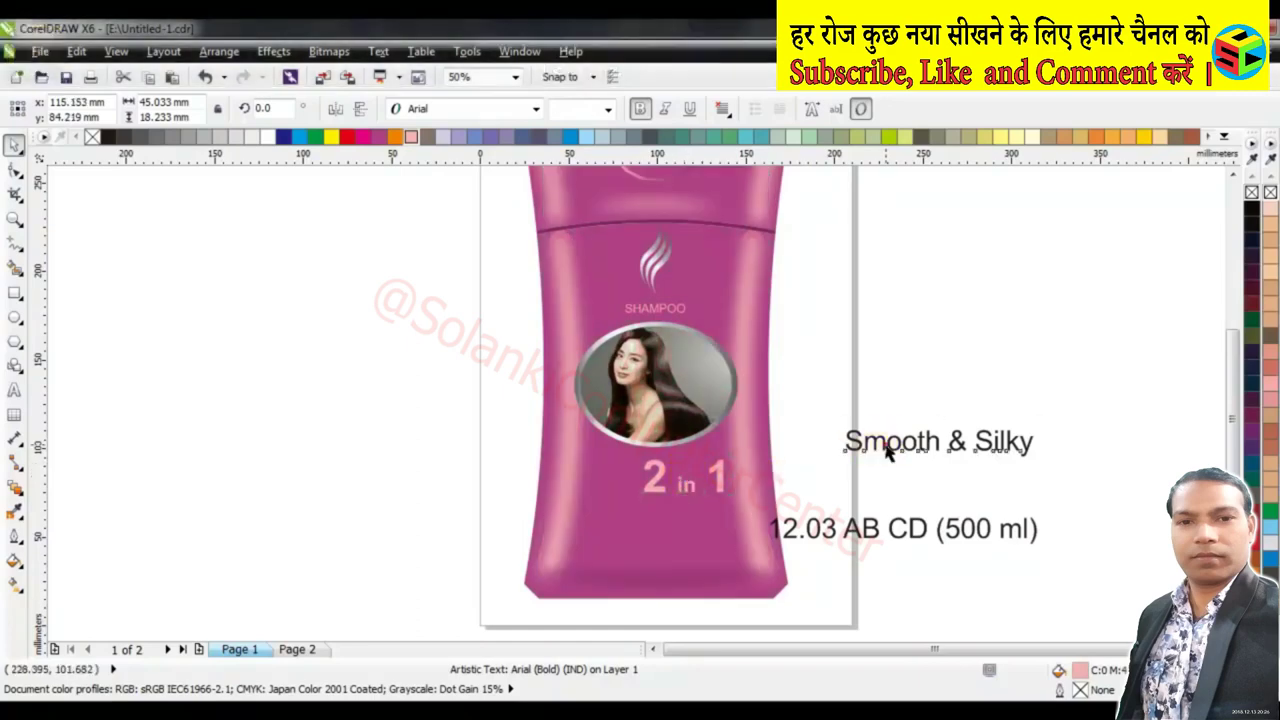
Place 'Smooth & Silky' on the bottle beneath '2 in 1'
mouse_move(885, 440)
mouse_down()
mouse_move(595, 524)
mouse_move(598, 505)
mouse_up()
click(607, 108)
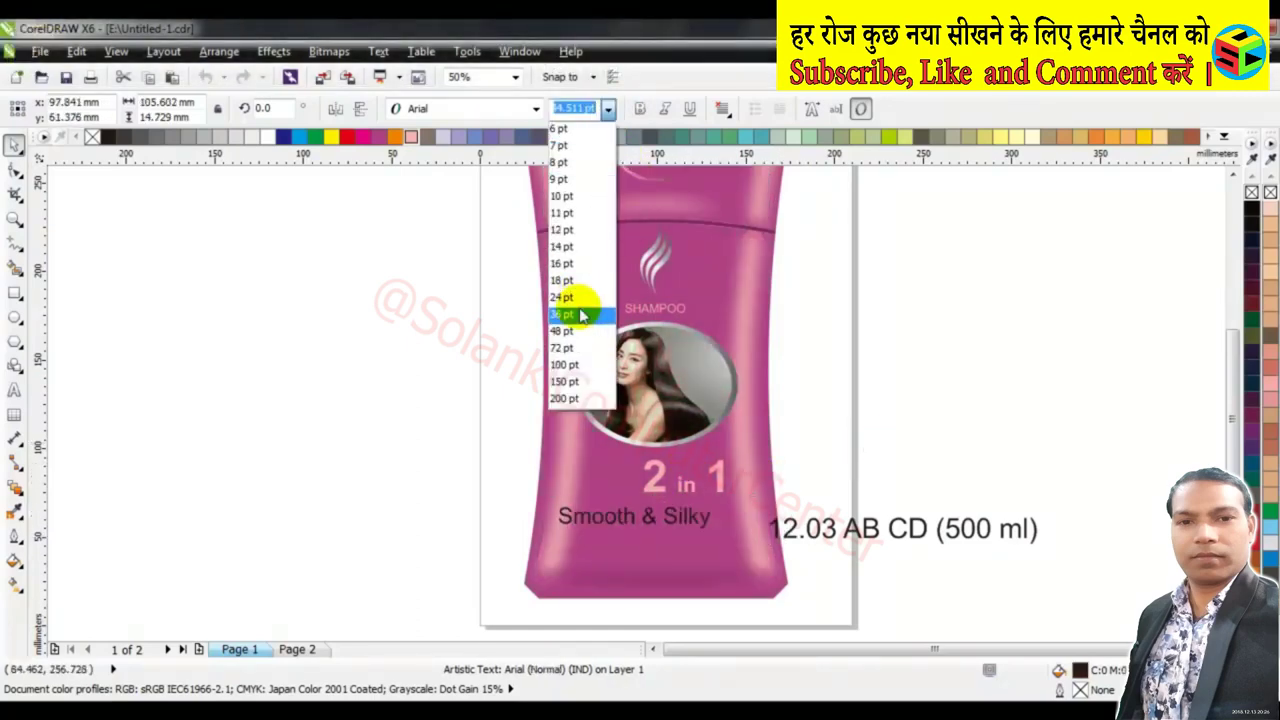
click(651, 486)
shift+click(662, 477)
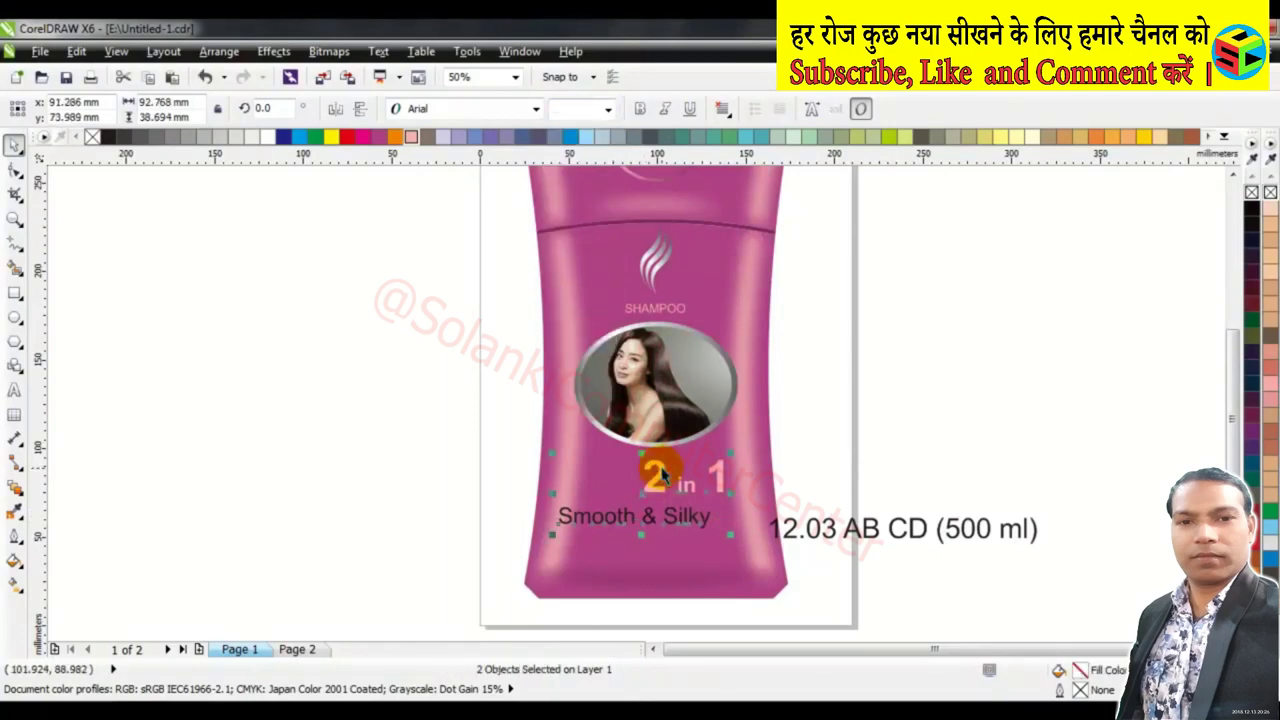
click(463, 477)
click(614, 529)
mouse_move(464, 481)
mouse_down()
mouse_move(665, 540)
mouse_move(737, 531)
mouse_up()
key(Escape)
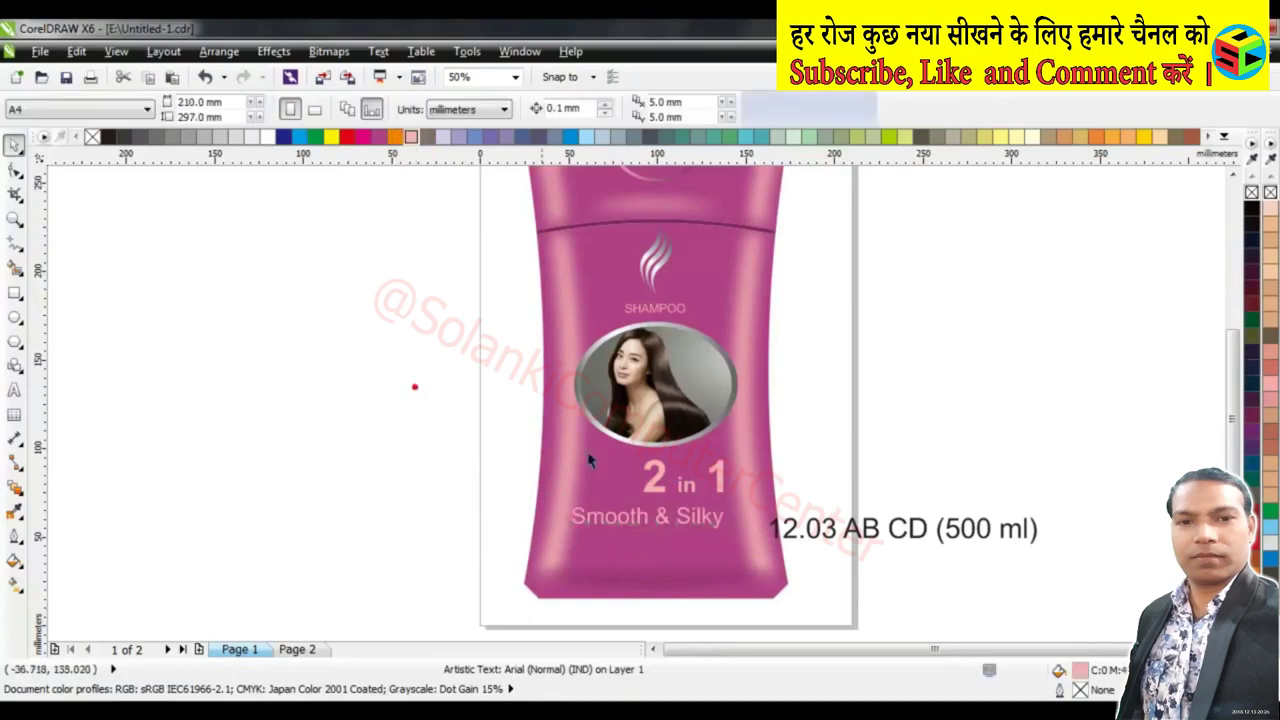
Move 'Smooth & Silky' up closer to '2 in 1'
scroll(686, 500, up, 3)
scroll(585, 567, up, 2)
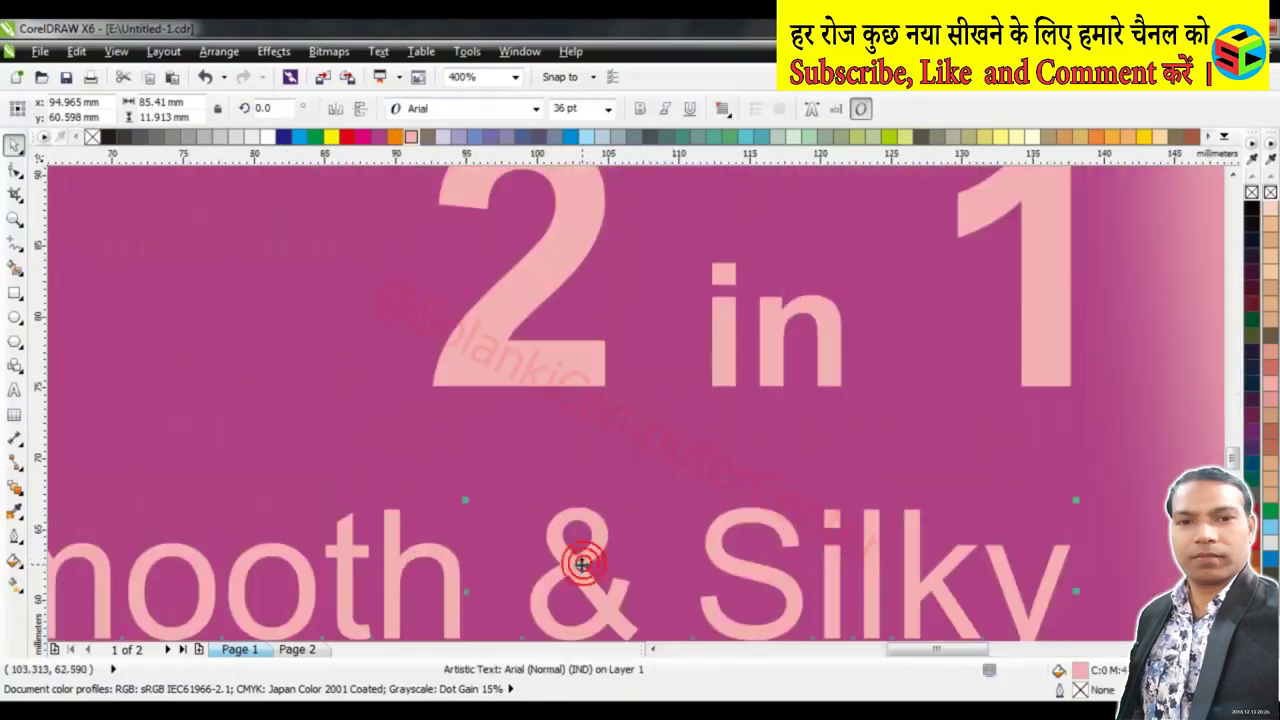
drag(585, 567, 600, 490)
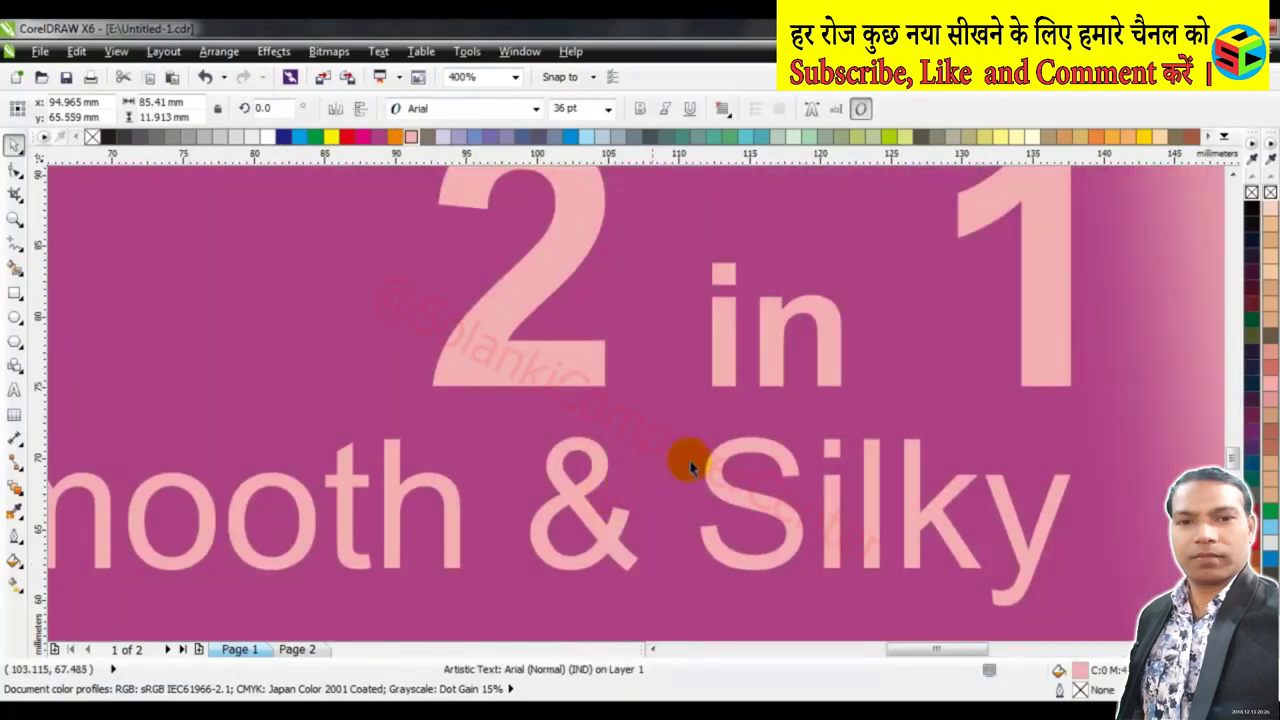
scroll(720, 450, down, 5)
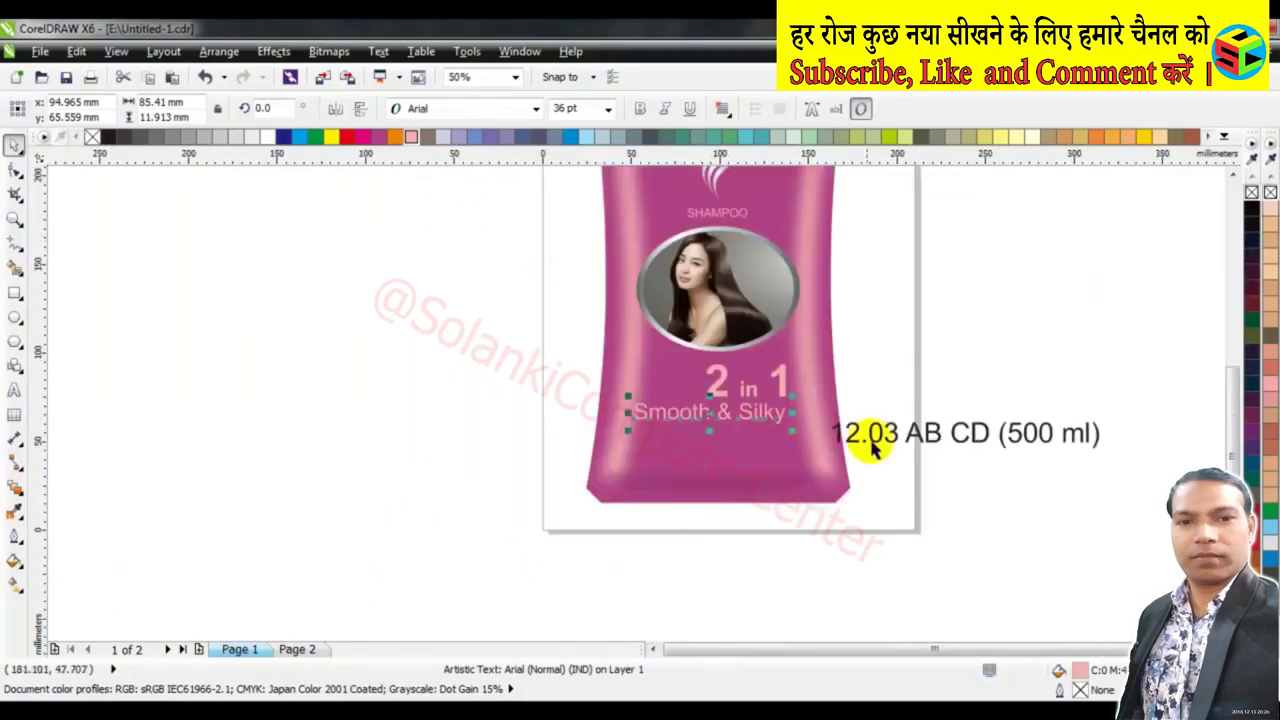
Set '12.03 AB CD (500 ml)' to 24 pt and centre it horizontally on the bottle
click(880, 436)
click(607, 108)
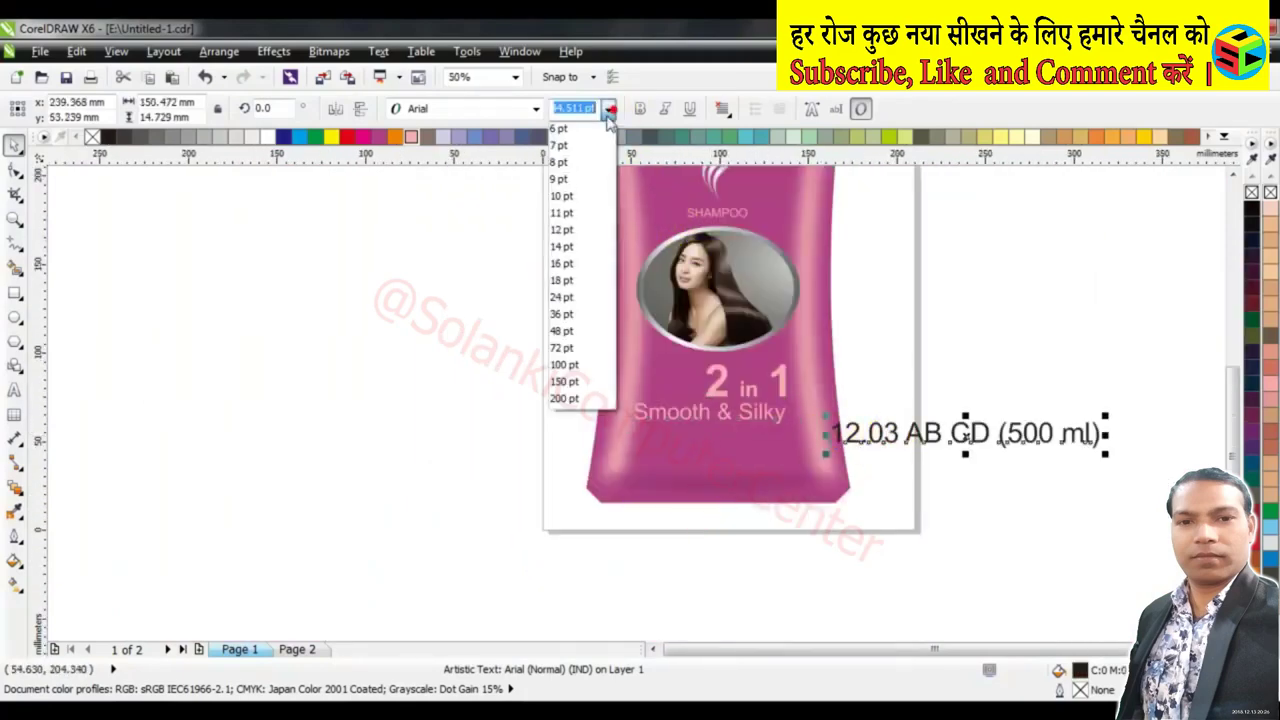
click(572, 288)
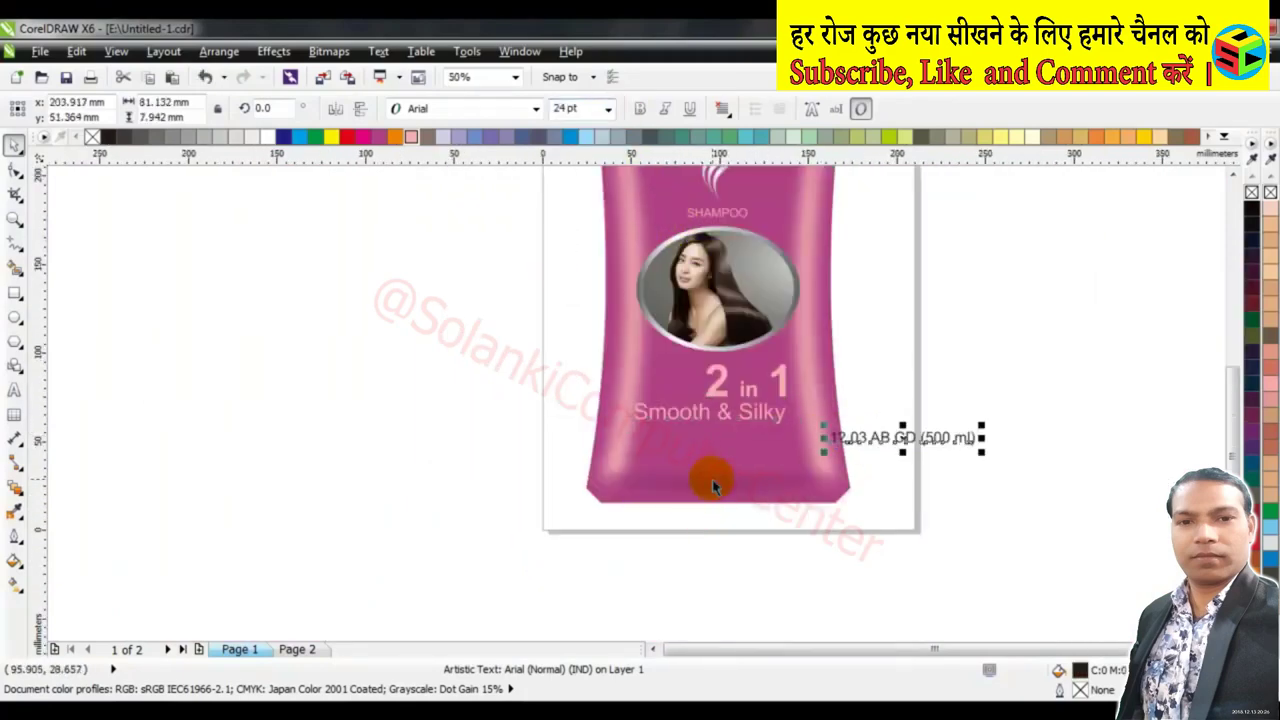
shift+click(712, 480)
key(c)
click(737, 531)
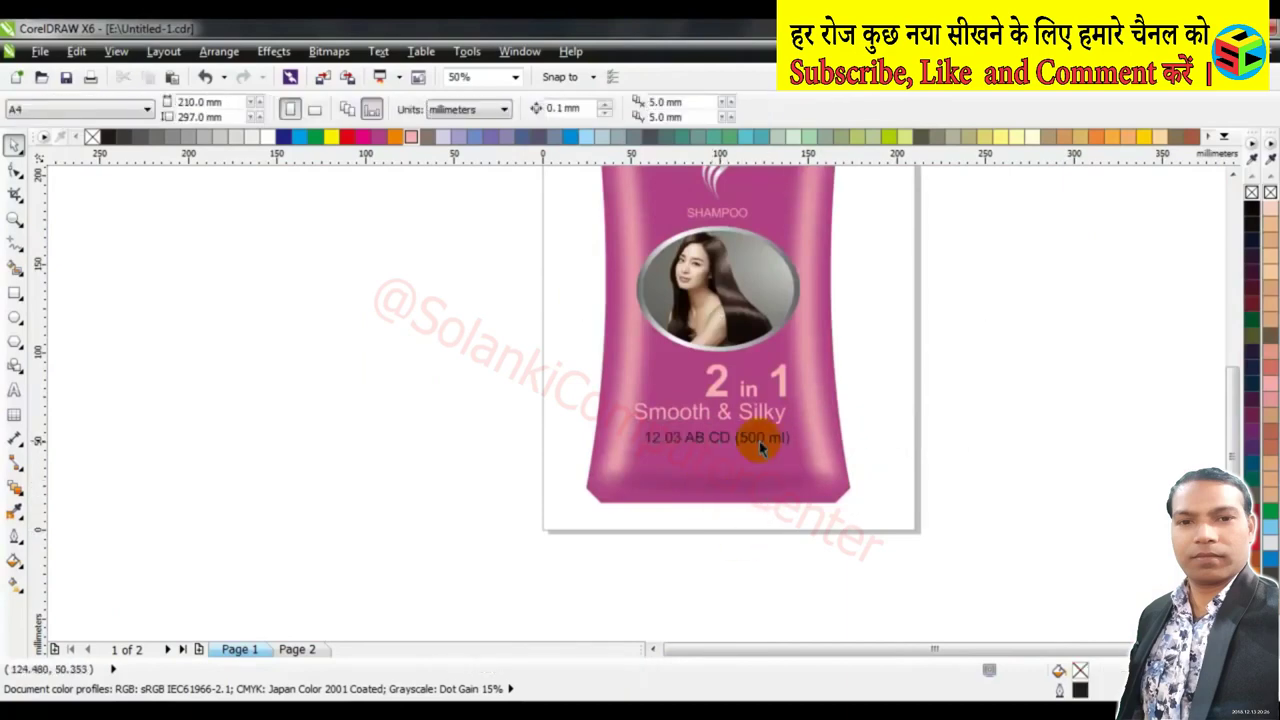
Colour the volume text light pink and move it near the bottle's bottom
click(759, 441)
click(411, 137)
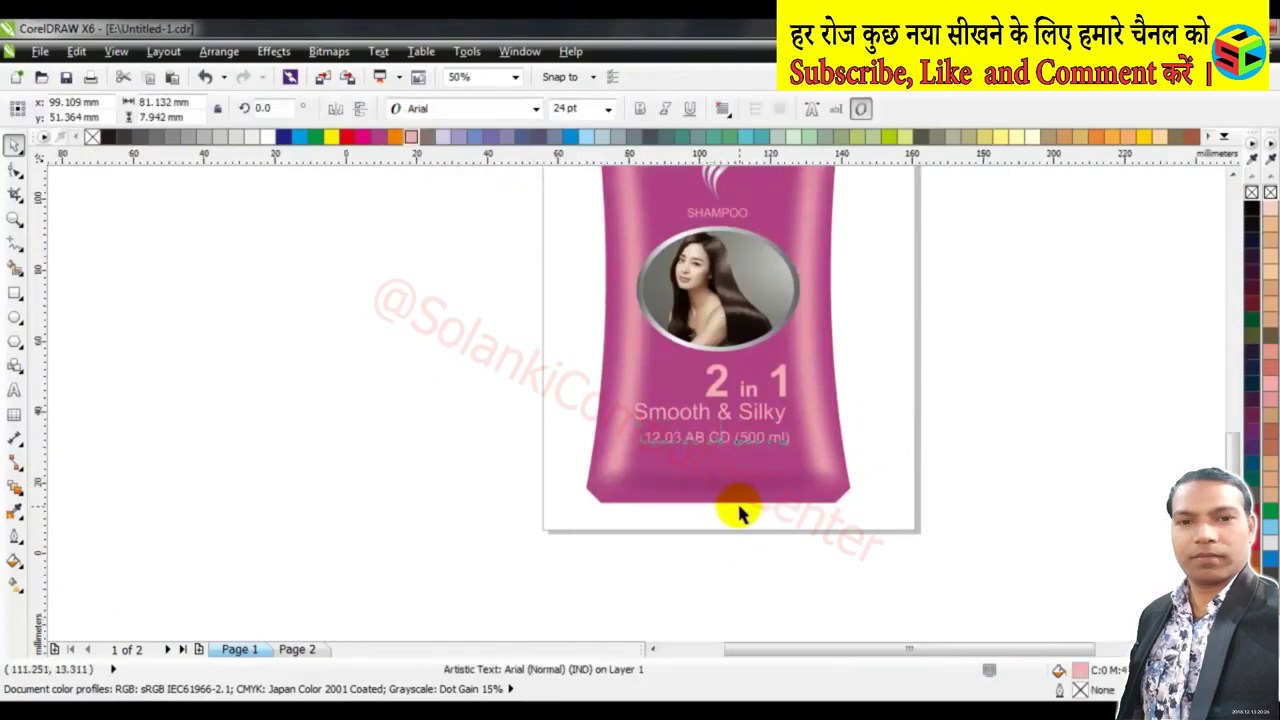
scroll(737, 509, up, 2)
drag(652, 240, 670, 445)
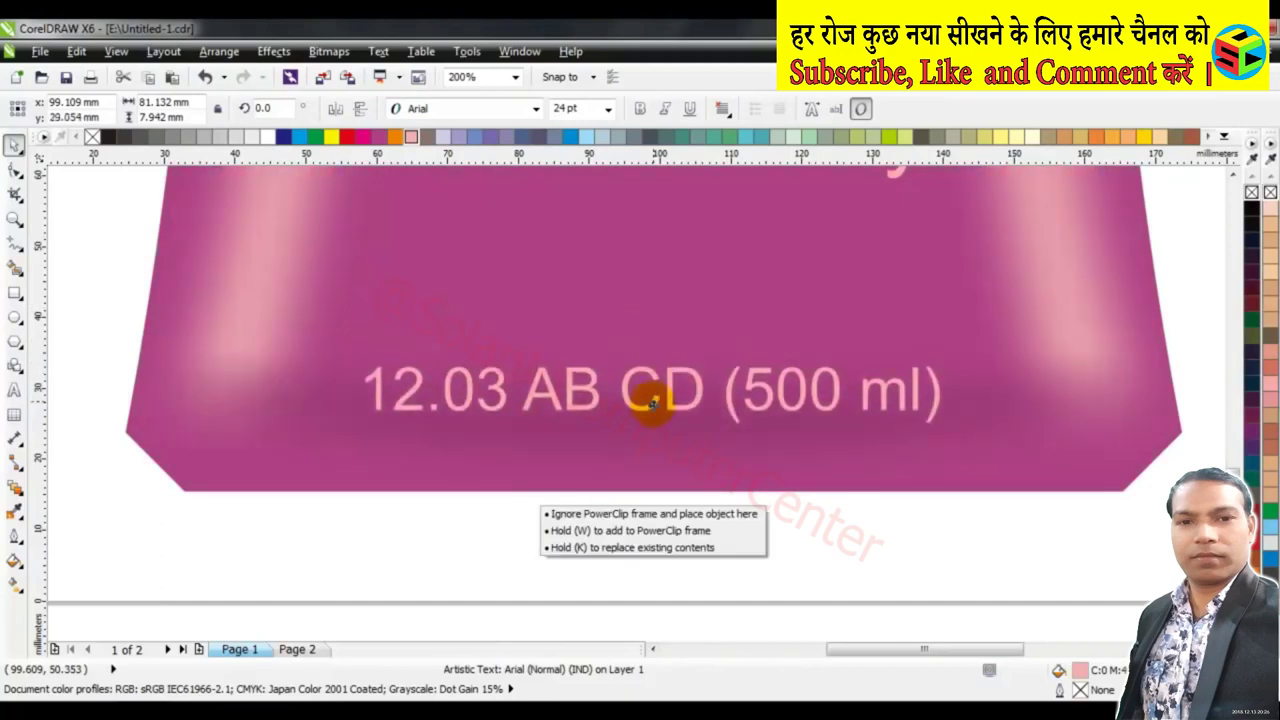
click(712, 533)
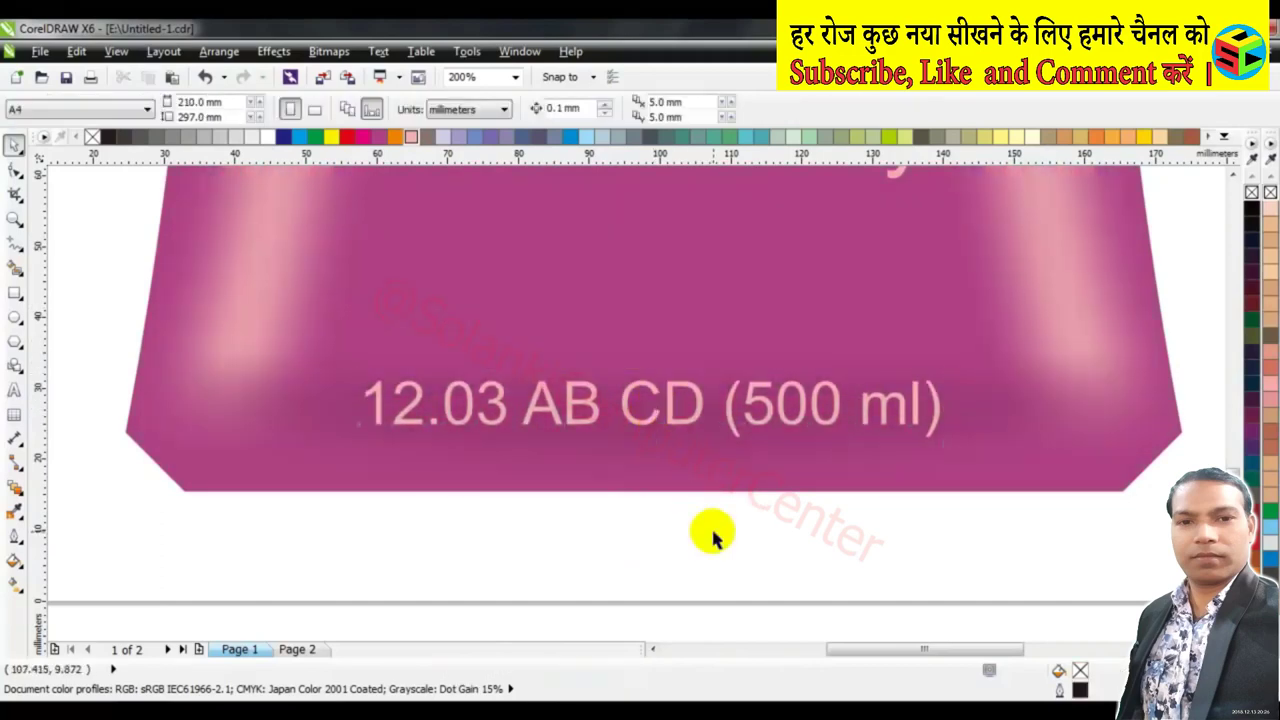
scroll(712, 536, down, 2)
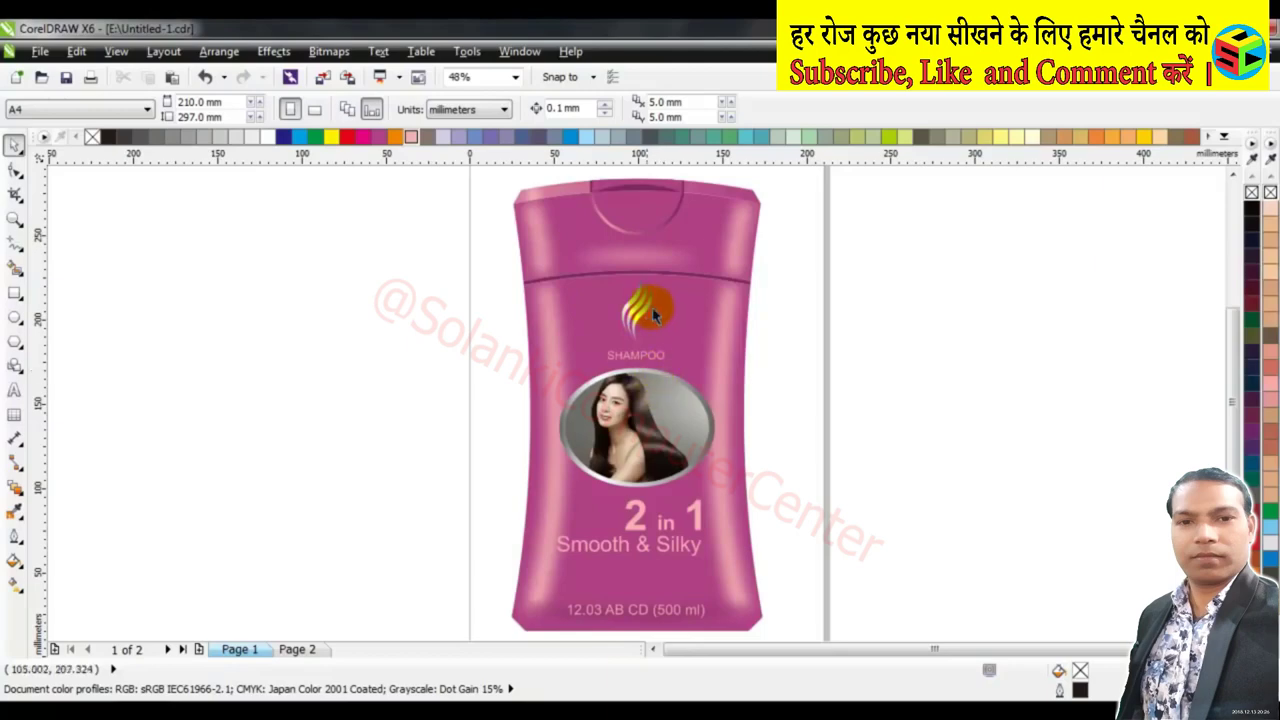
Start a 14 pt text entry beside SHAMPOO for the TM mark
scroll(654, 308, up, 2)
scroll(646, 289, down, 1)
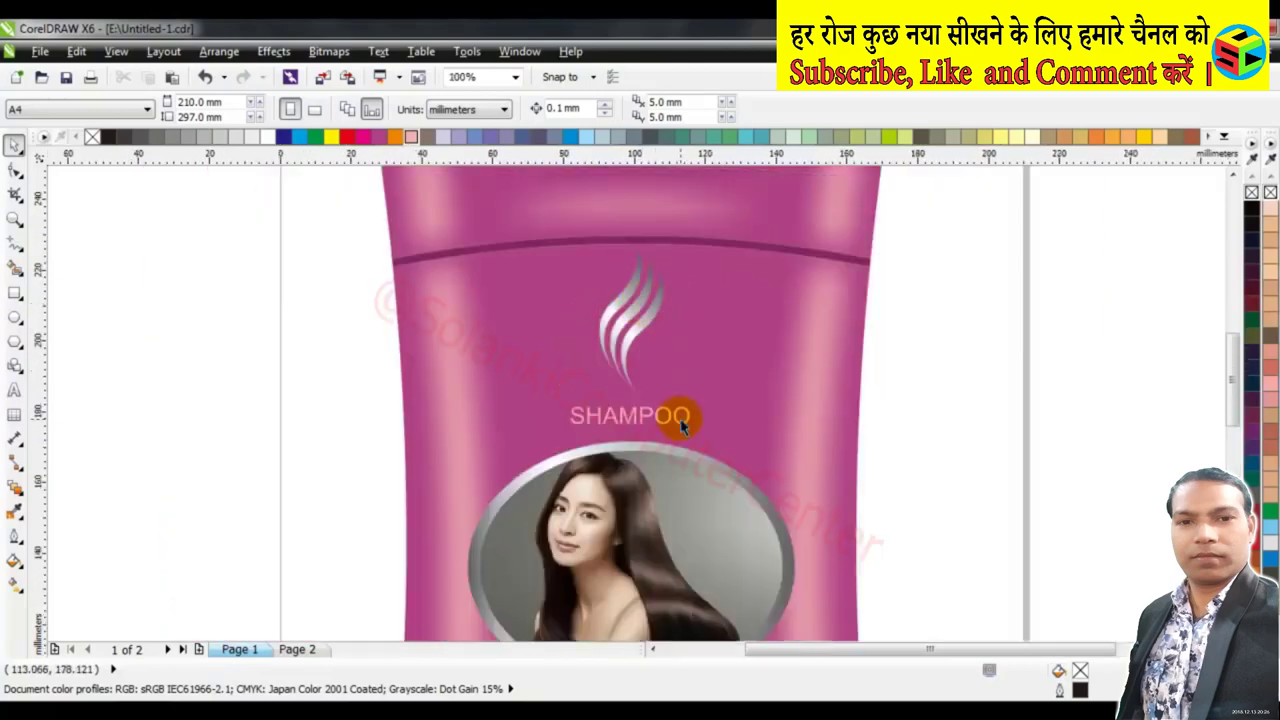
scroll(680, 425, up, 4)
click(14, 390)
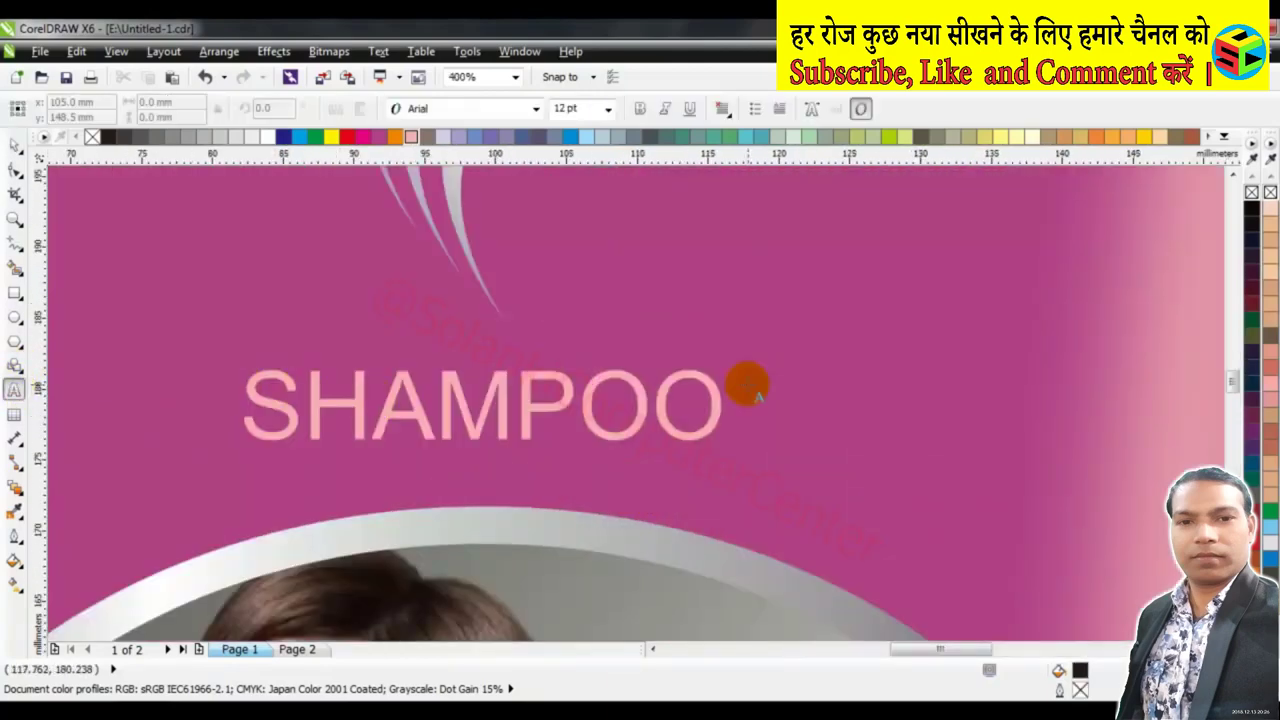
click(800, 390)
click(610, 110)
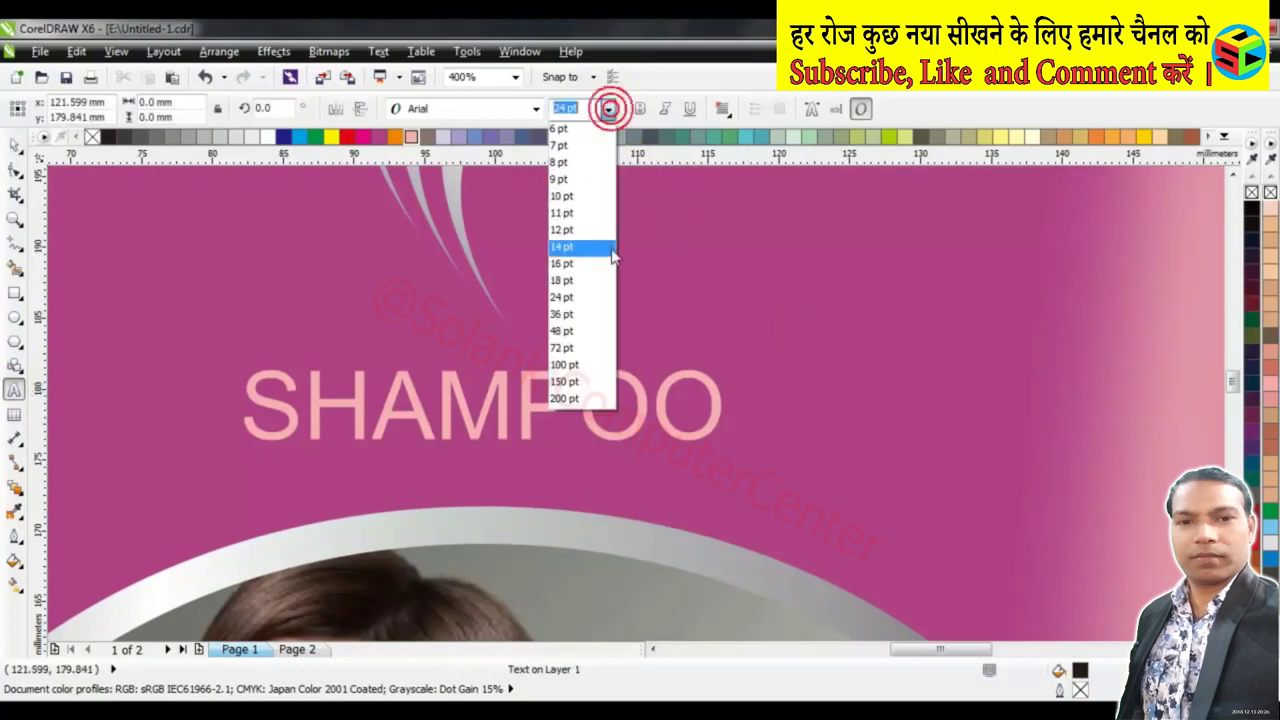
click(605, 243)
text(TM)
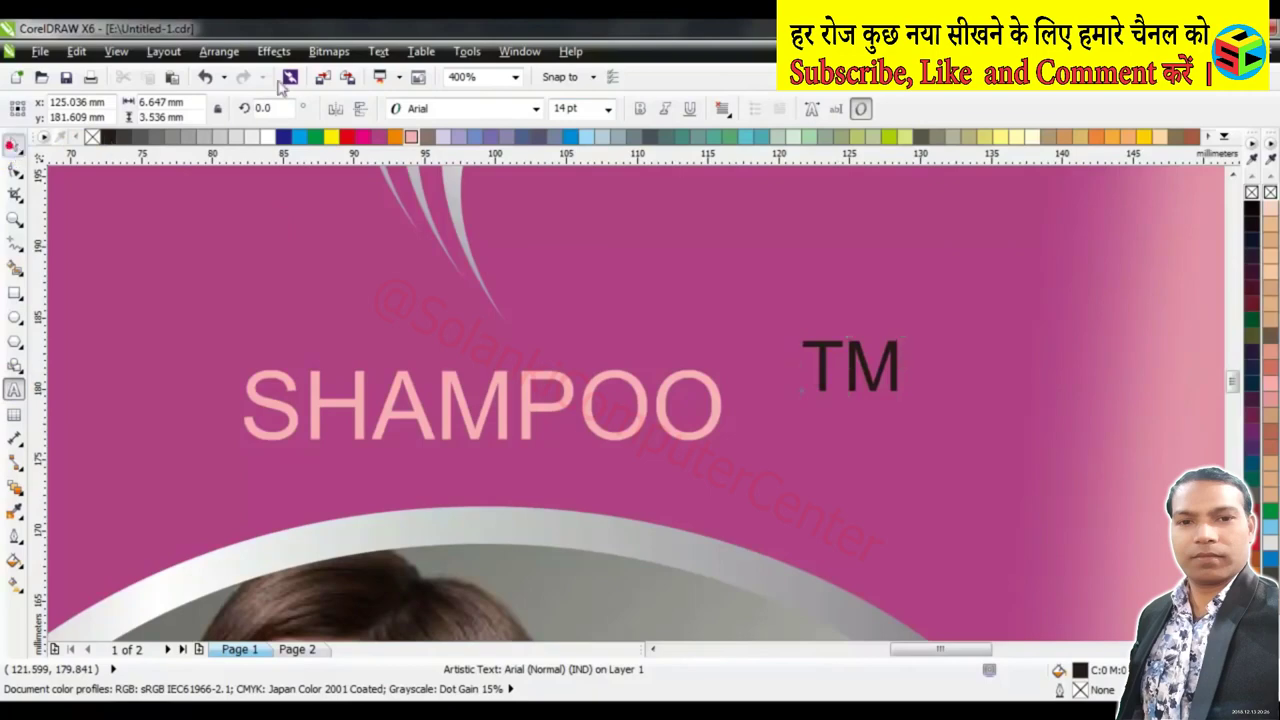
Colour the TM light pink, shrink it to superscript size, and zoom to the page
click(412, 136)
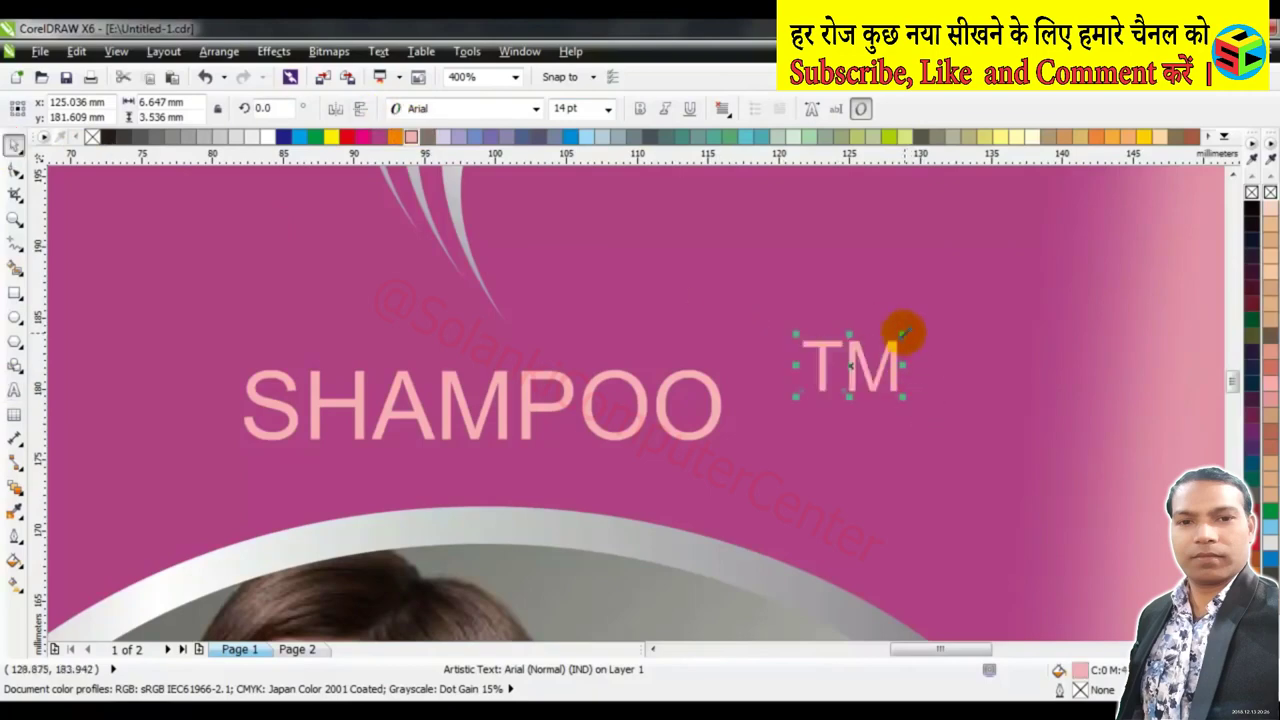
mouse_move(903, 334)
mouse_down()
mouse_move(852, 377)
mouse_move(765, 372)
mouse_move(792, 402)
mouse_up()
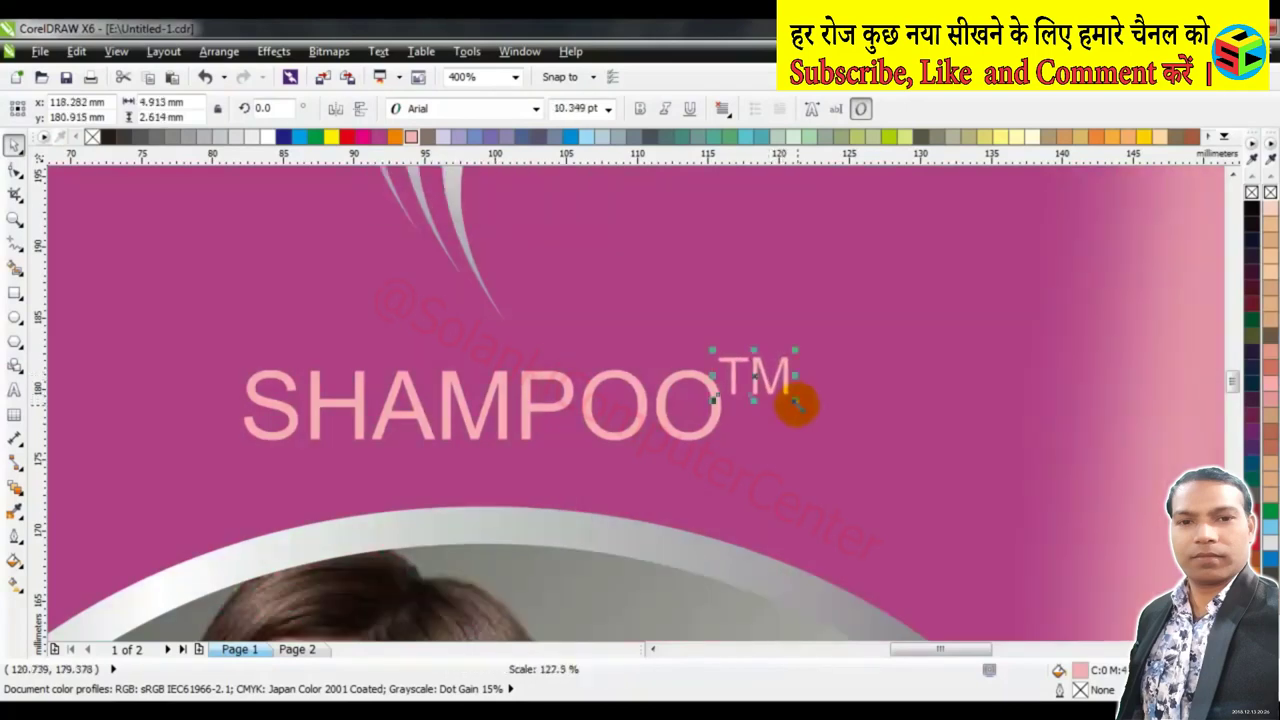
key(F4)
click(878, 398)
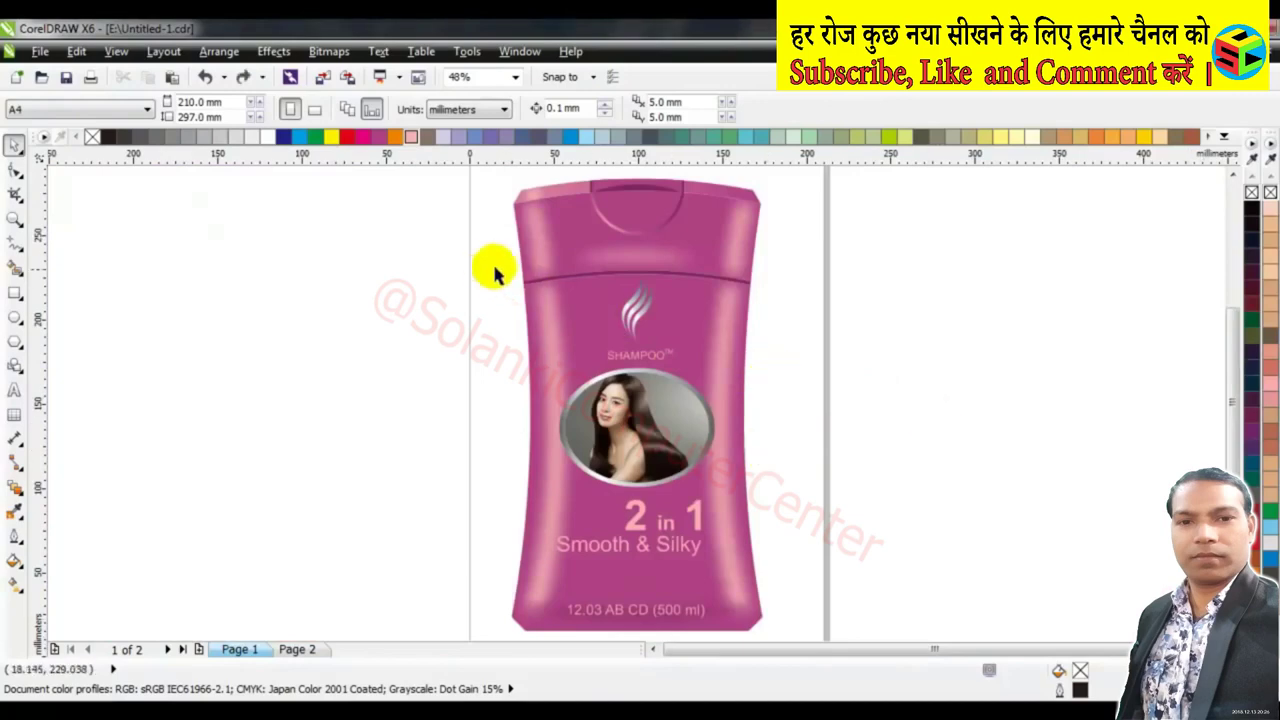
Move the label artwork aside and stretch the whole bottle taller about its centre
drag(683, 527, 730, 560)
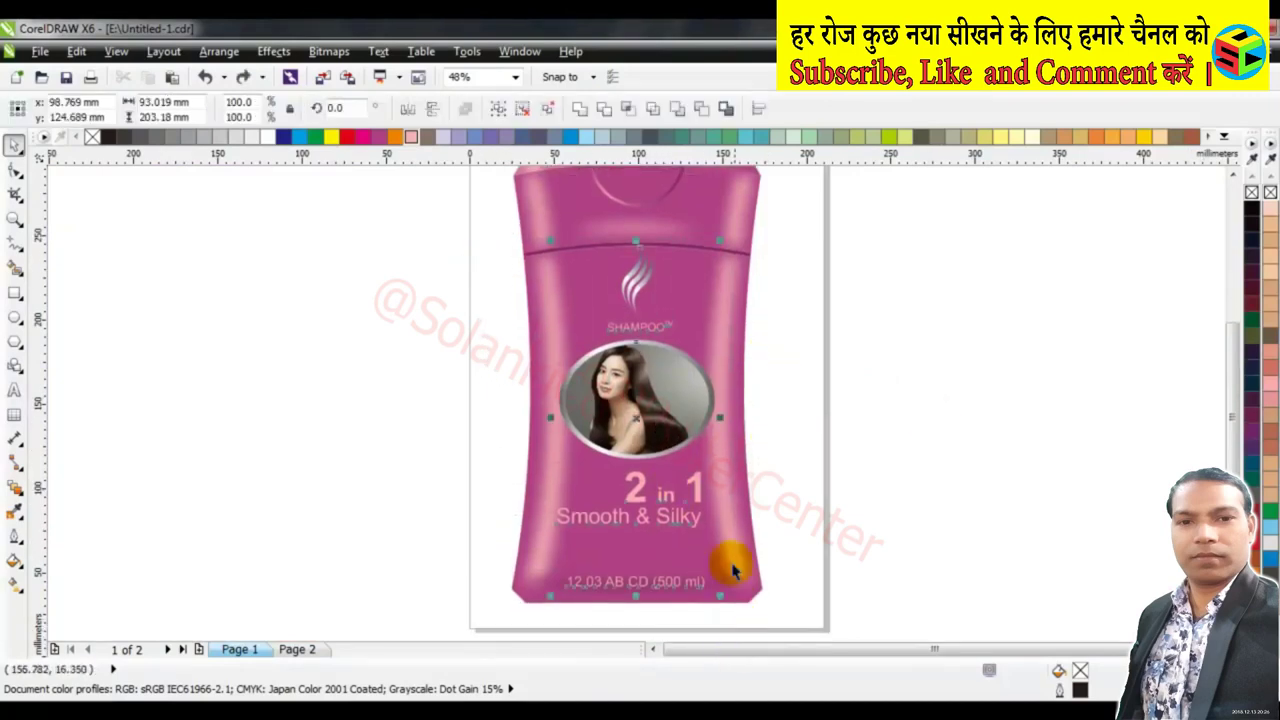
drag(655, 398, 931, 394)
key(Escape)
scroll(718, 290, down, 1)
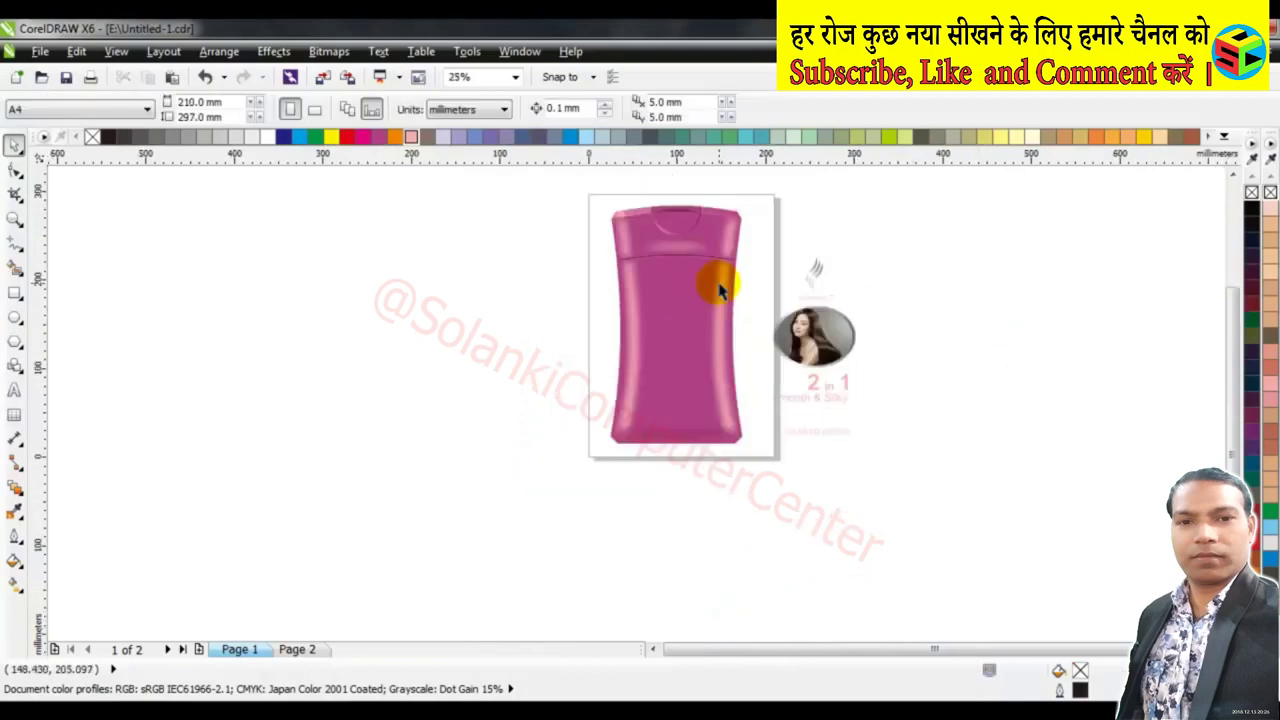
click(679, 237)
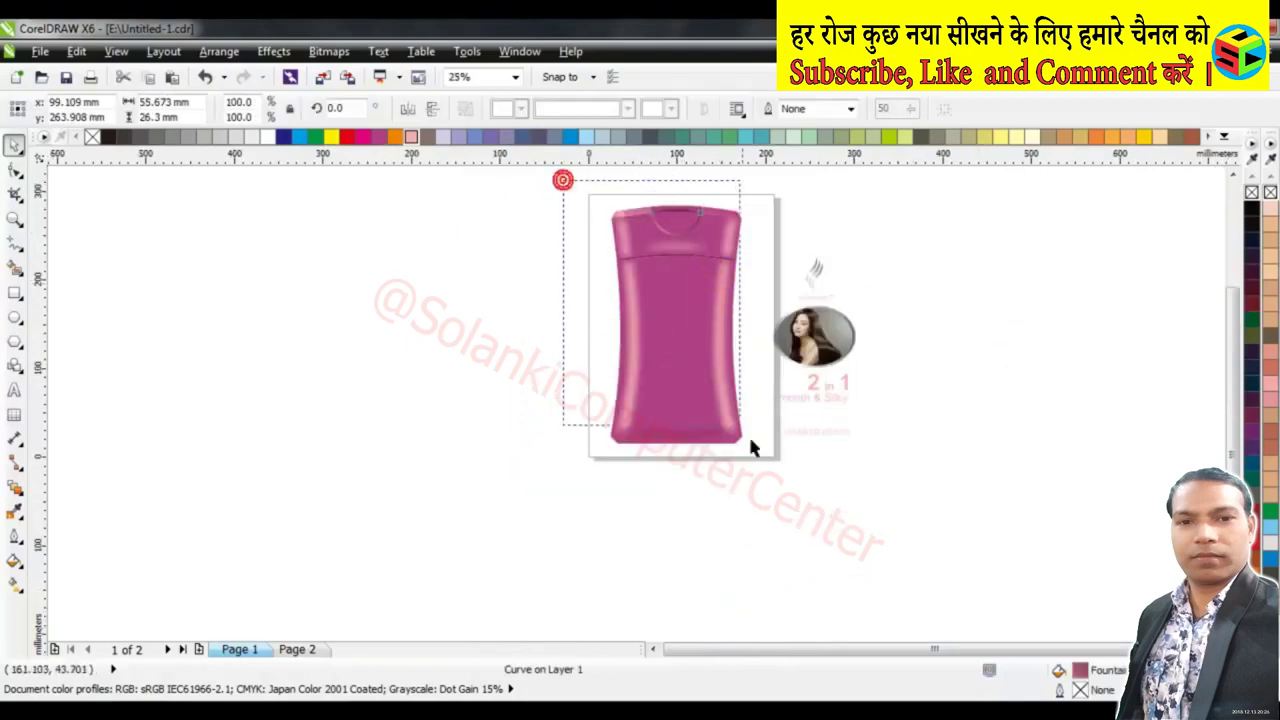
drag(562, 187, 760, 460)
drag(675, 450, 675, 481)
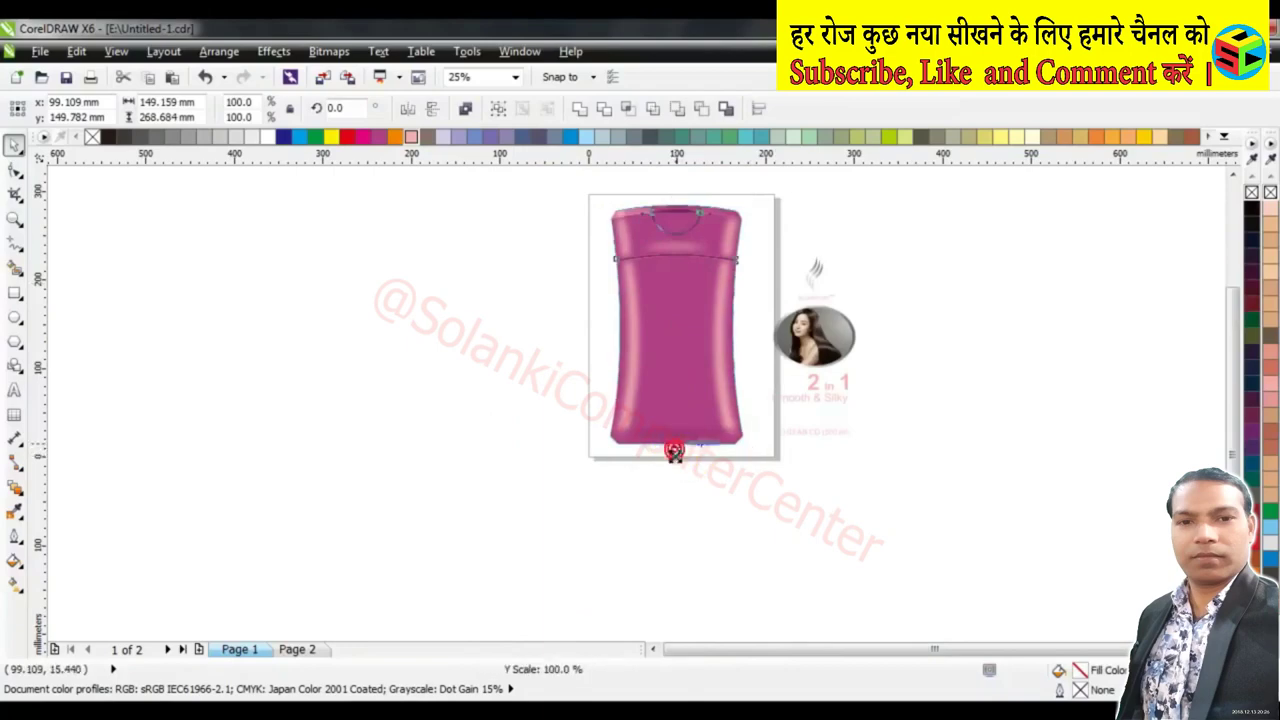
drag(850, 428, 800, 440)
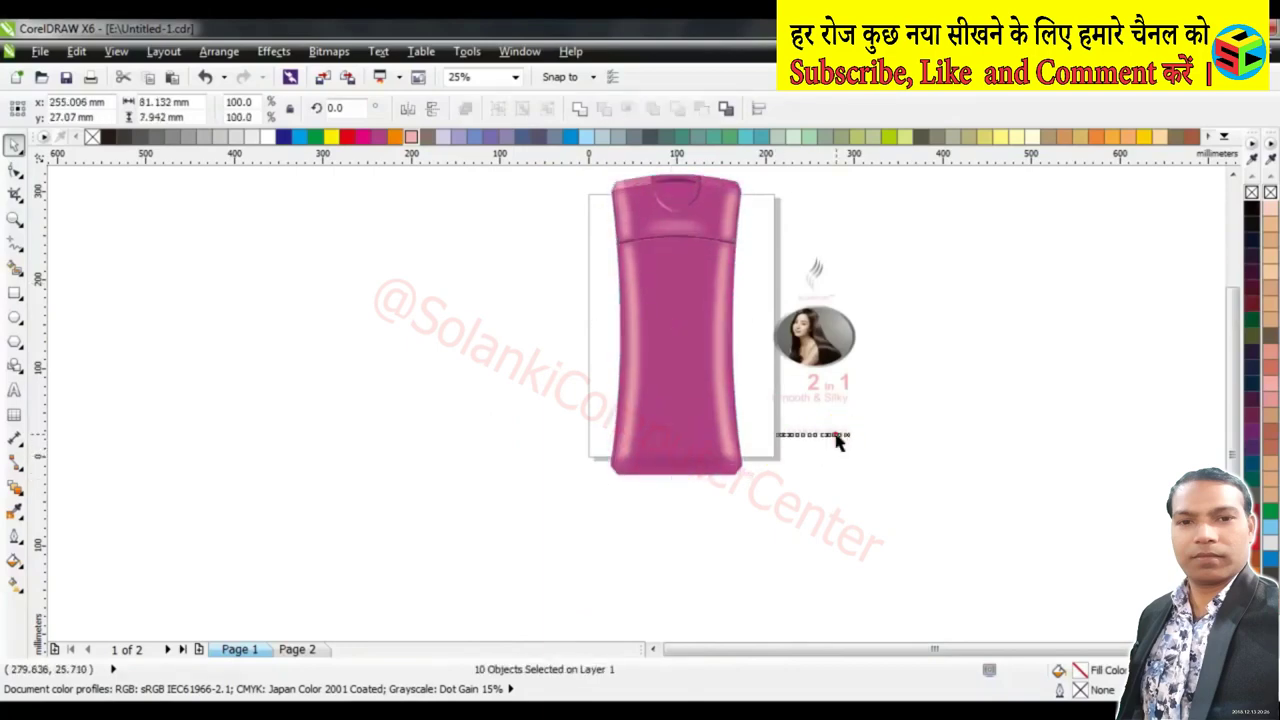
Centre all seven label objects horizontally on the bottle
drag(911, 217, 805, 390)
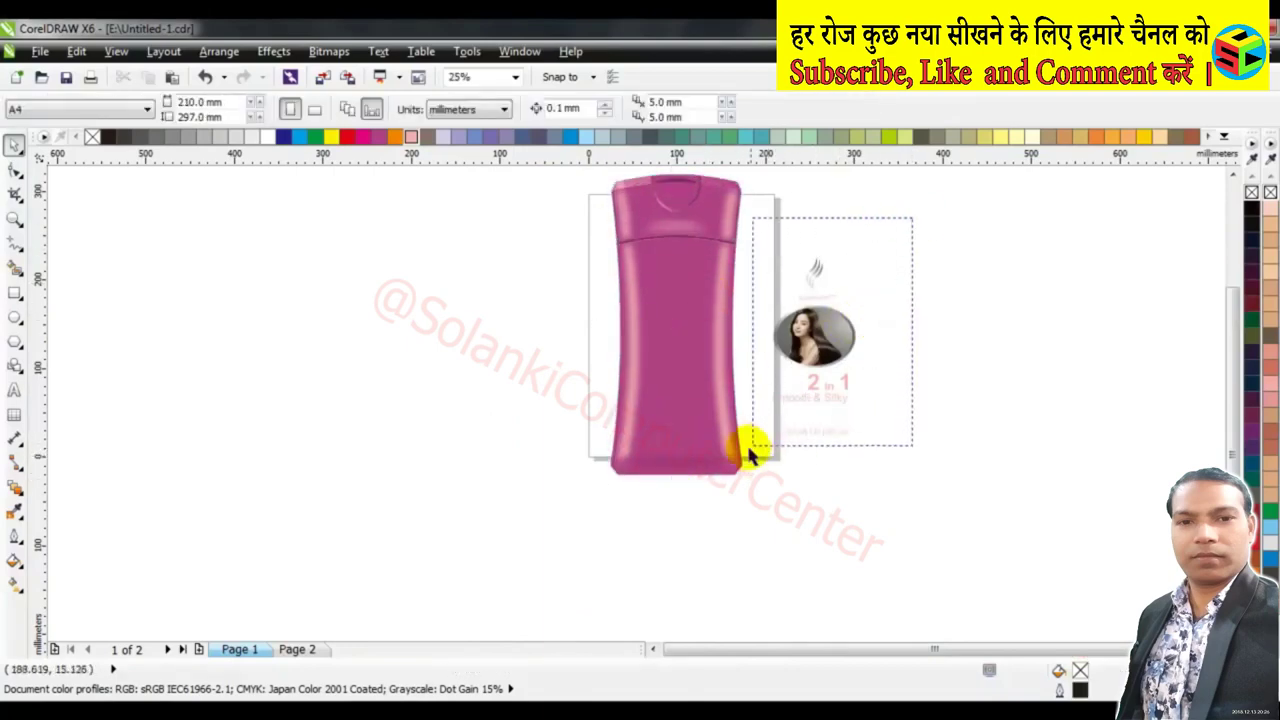
drag(752, 452, 740, 445)
shift+click(676, 390)
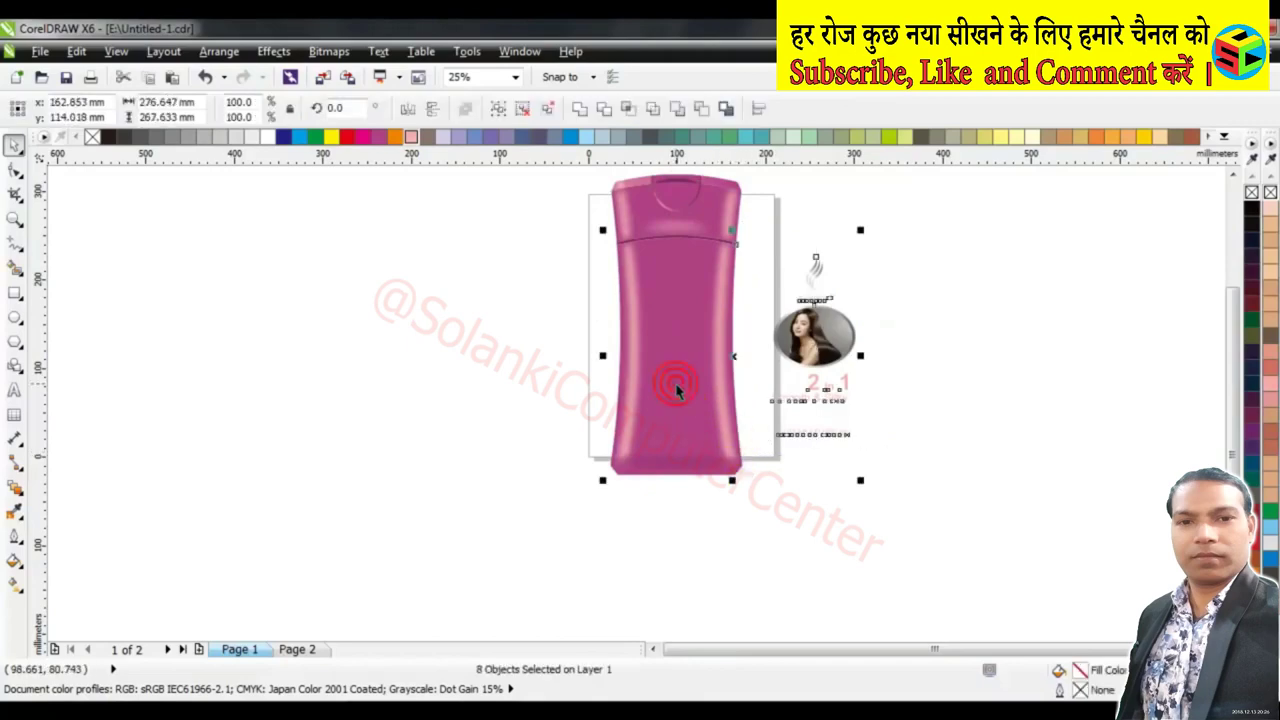
key(c)
click(823, 357)
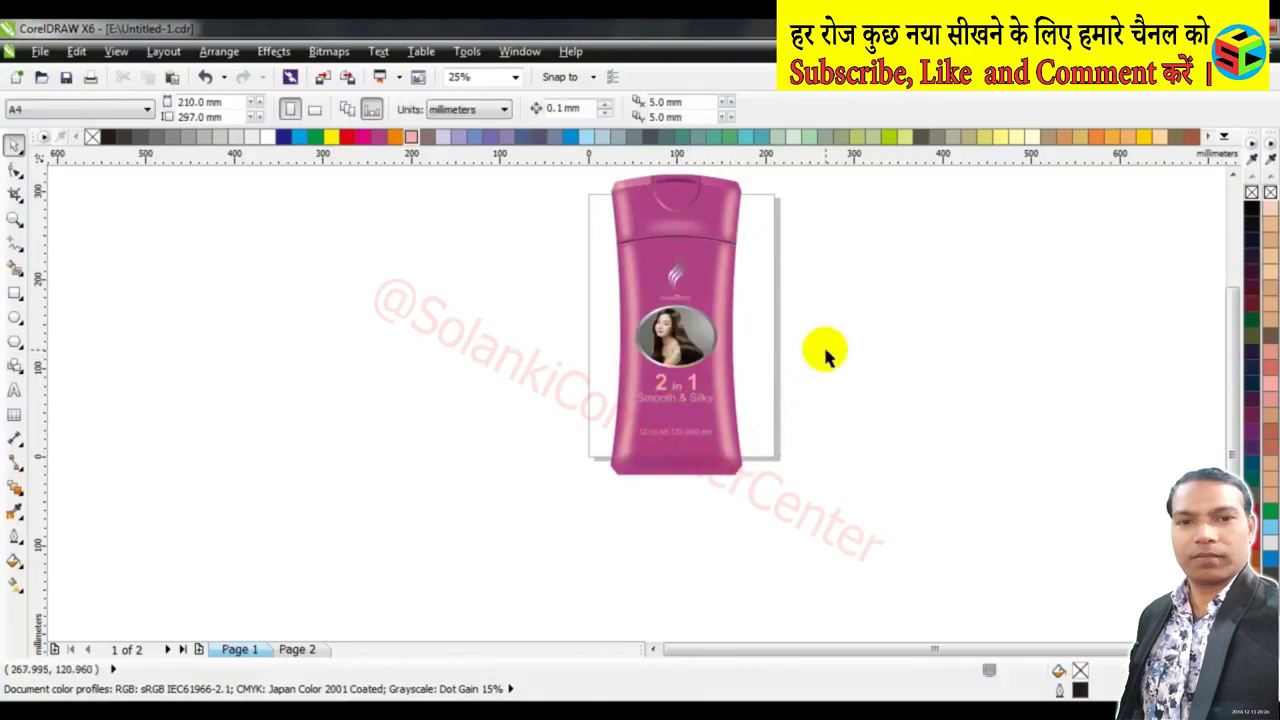
Move the 500 ml volume text down to the bottom of the bottle
scroll(783, 385, up, 1)
click(629, 571)
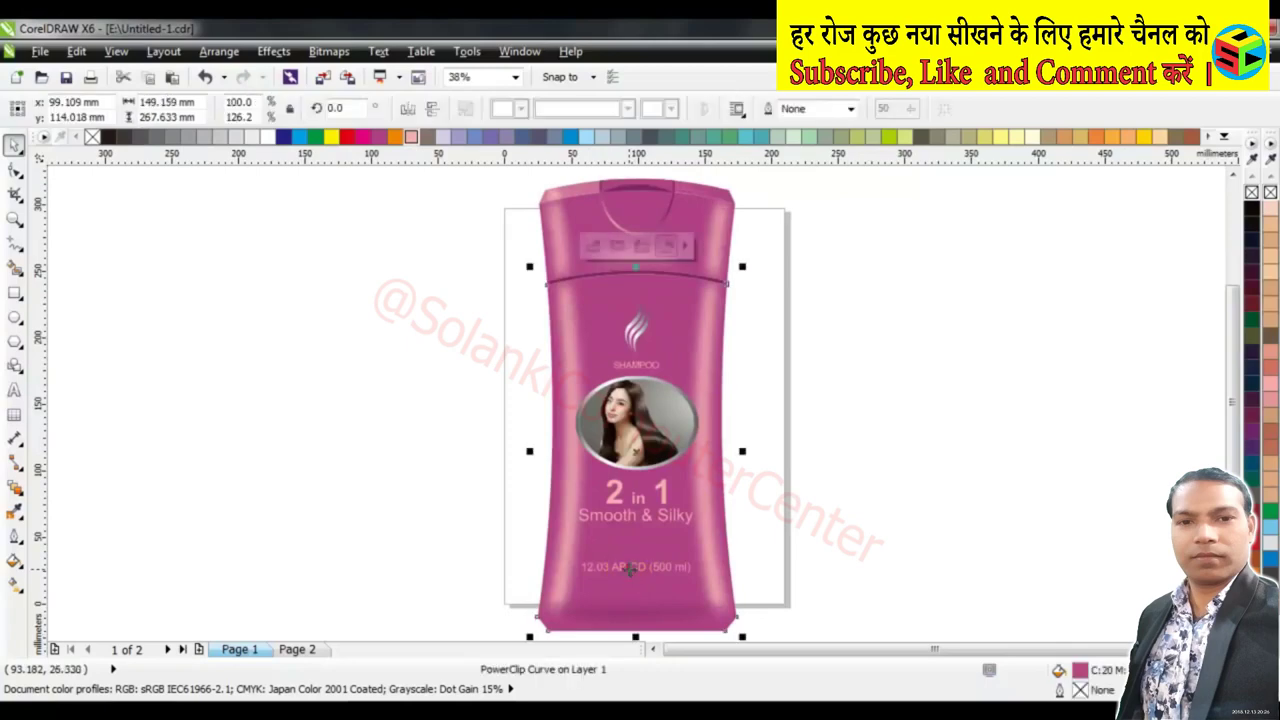
click(476, 540)
click(626, 567)
ctrl+click(626, 568)
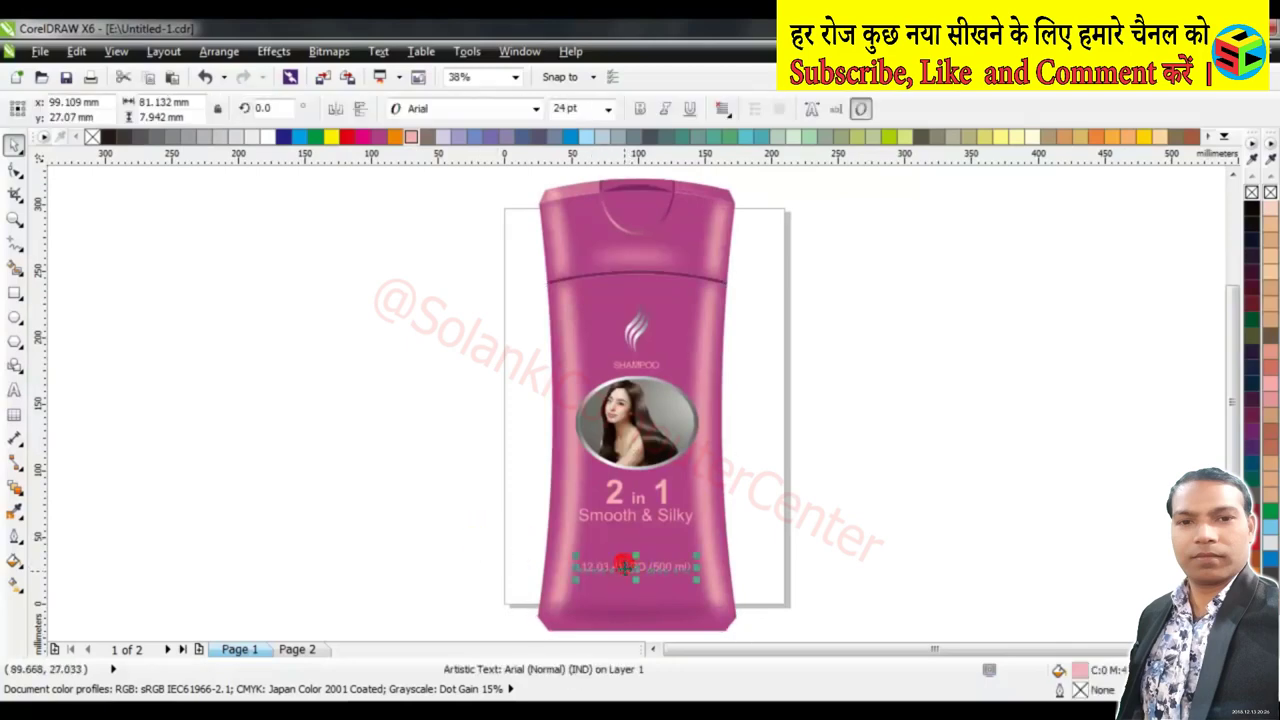
drag(624, 570, 622, 604)
key(Escape)
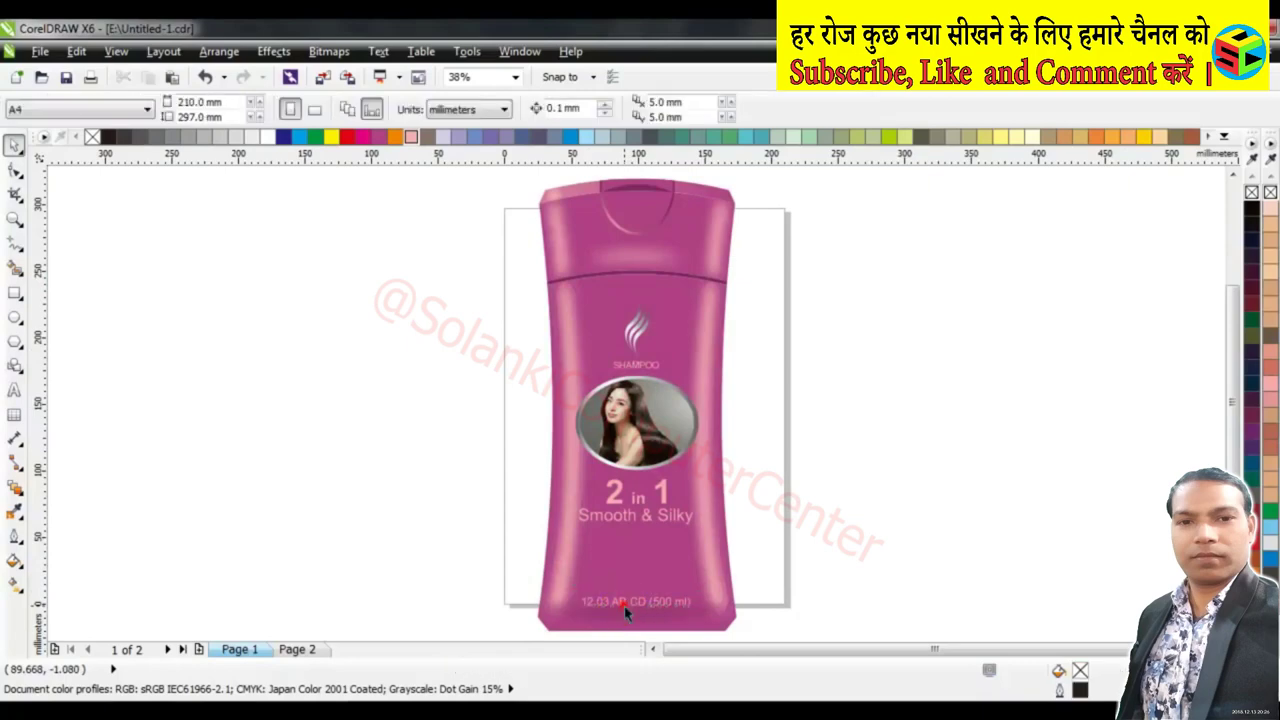
Right-align the 2 in 1 text with Smooth & Silky
click(664, 494)
scroll(664, 490, up, 2)
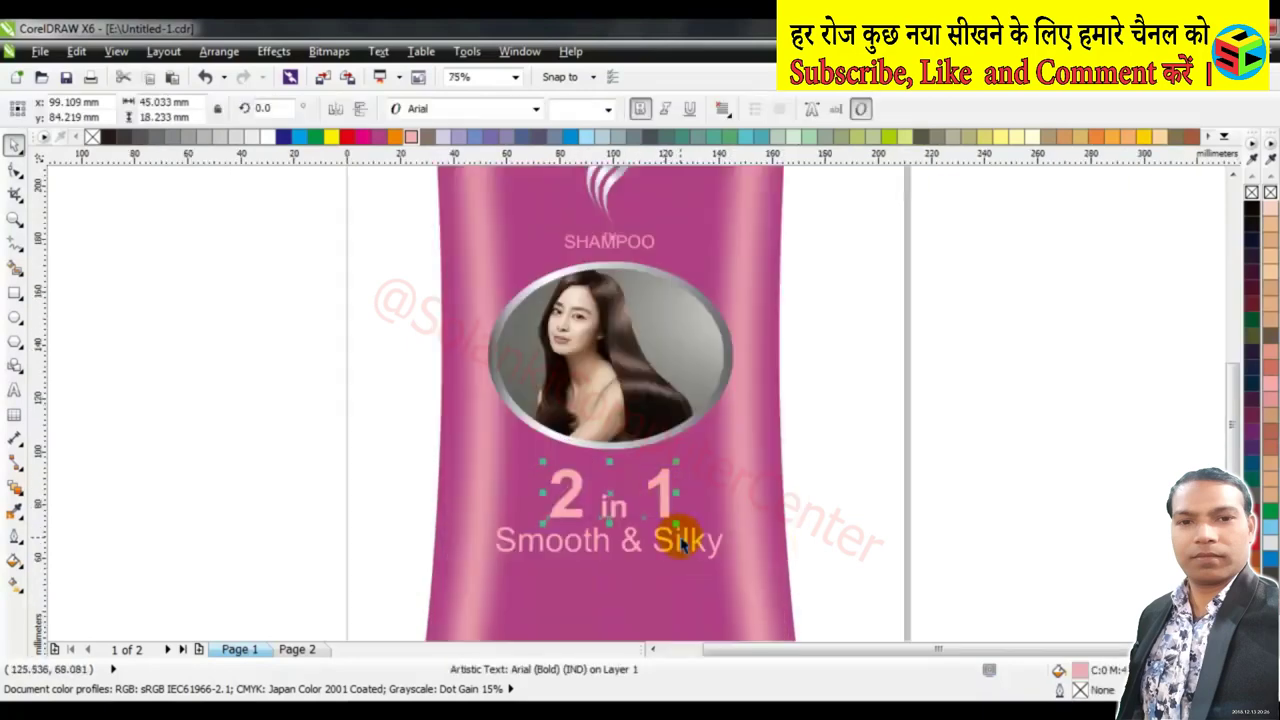
shift+click(678, 543)
key(r)
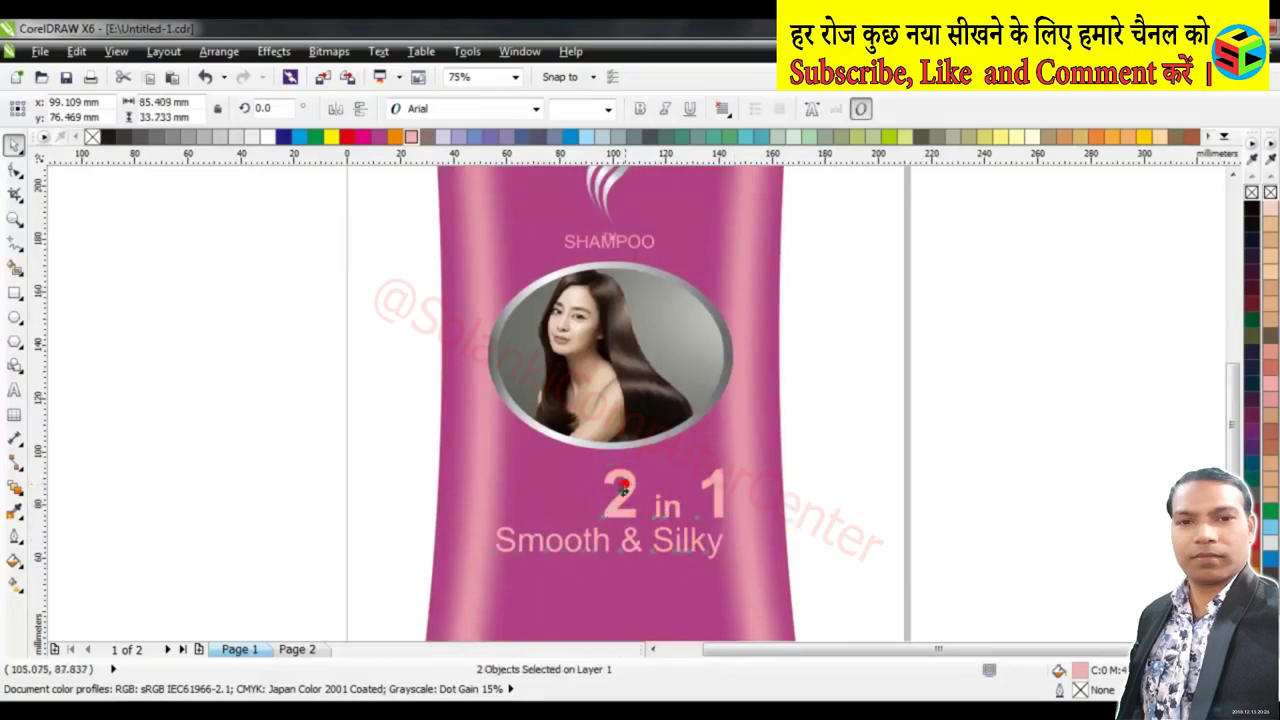
click(809, 449)
Nudge the 2 in 1 and Smooth & Silky text down together, below the oval photo
scroll(645, 447, down, 2)
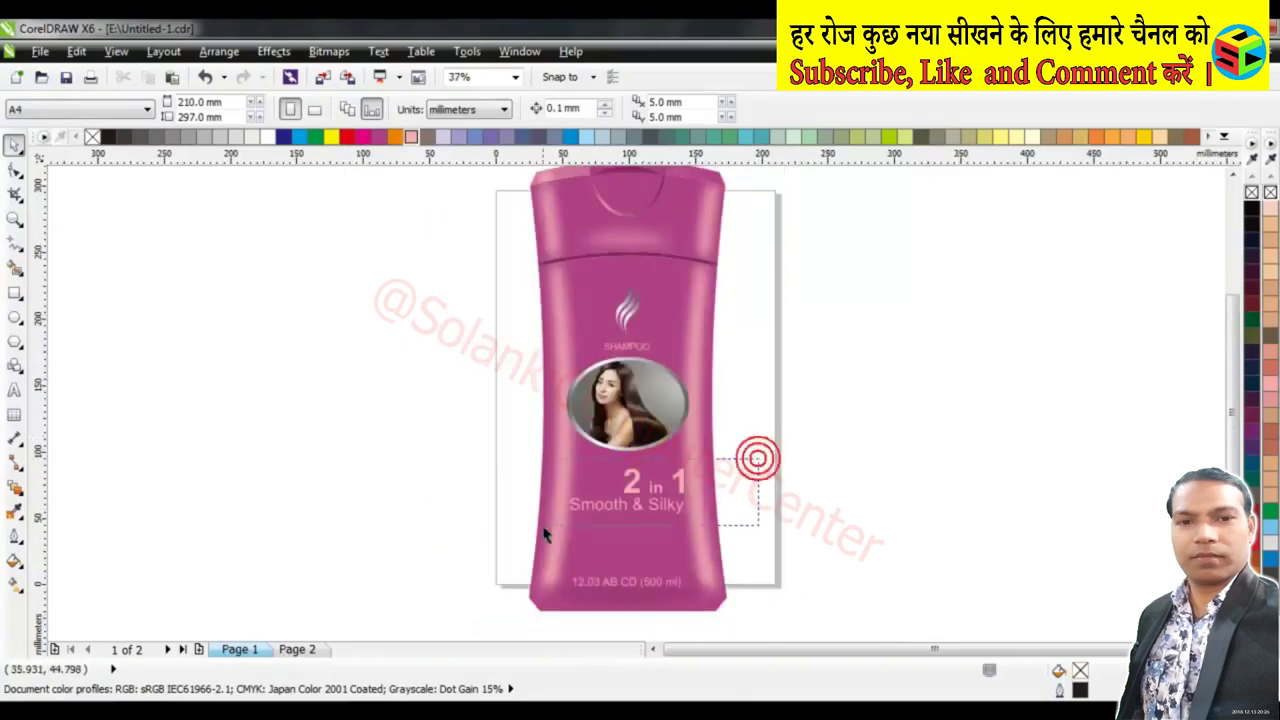
drag(545, 535, 537, 523)
scroll(537, 523, up, 2)
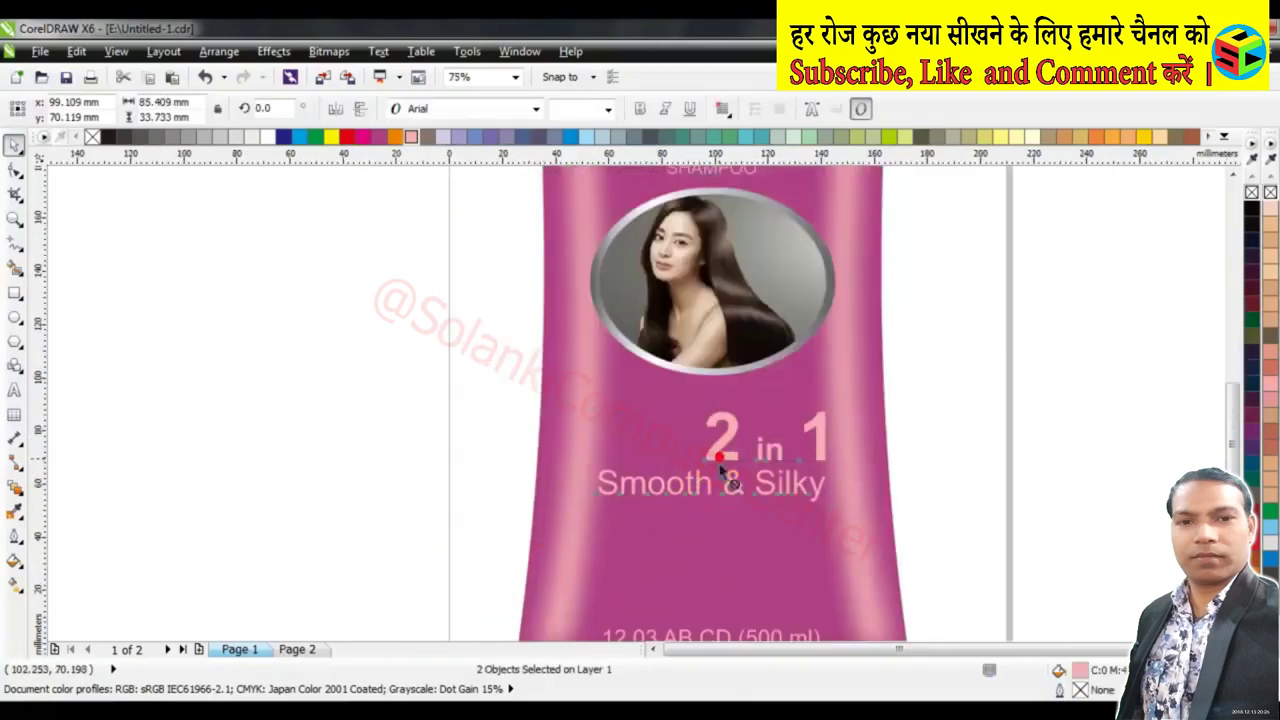
drag(726, 480, 717, 355)
click(935, 265)
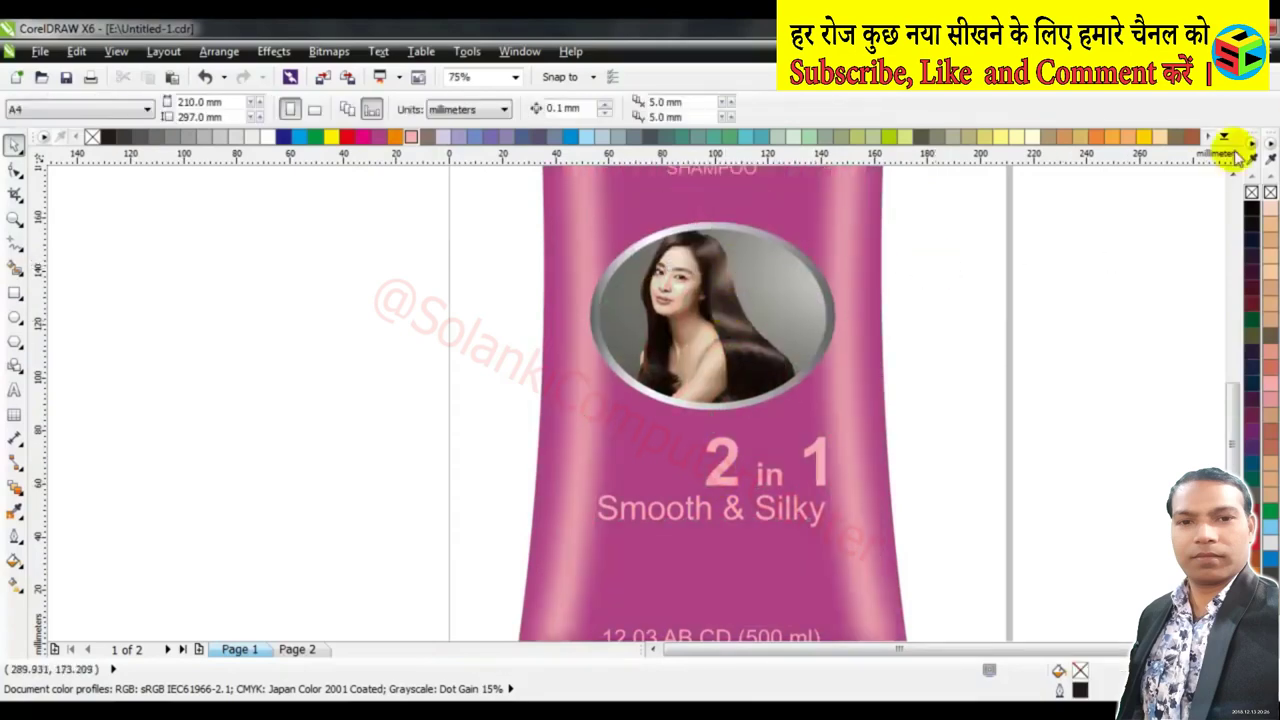
scroll(1237, 175, up, 5)
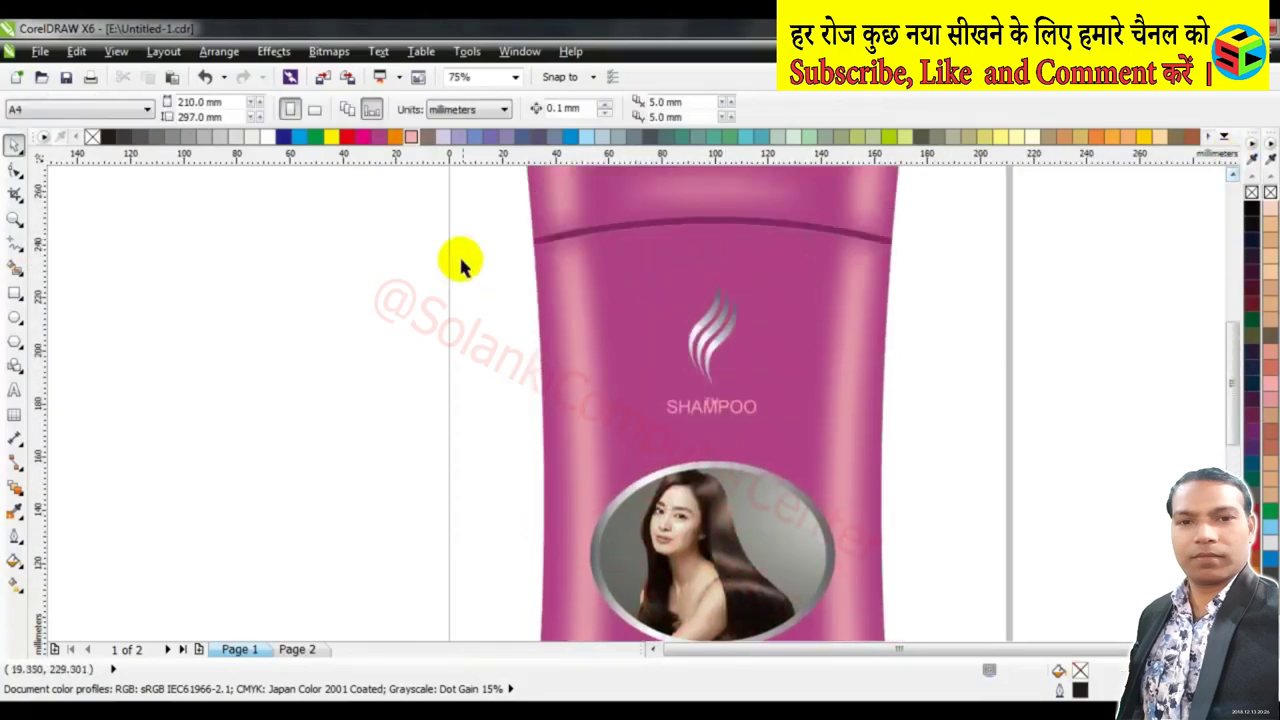
Move the TM symbol to the end of SHAMPOO
drag(770, 428, 795, 440)
click(966, 411)
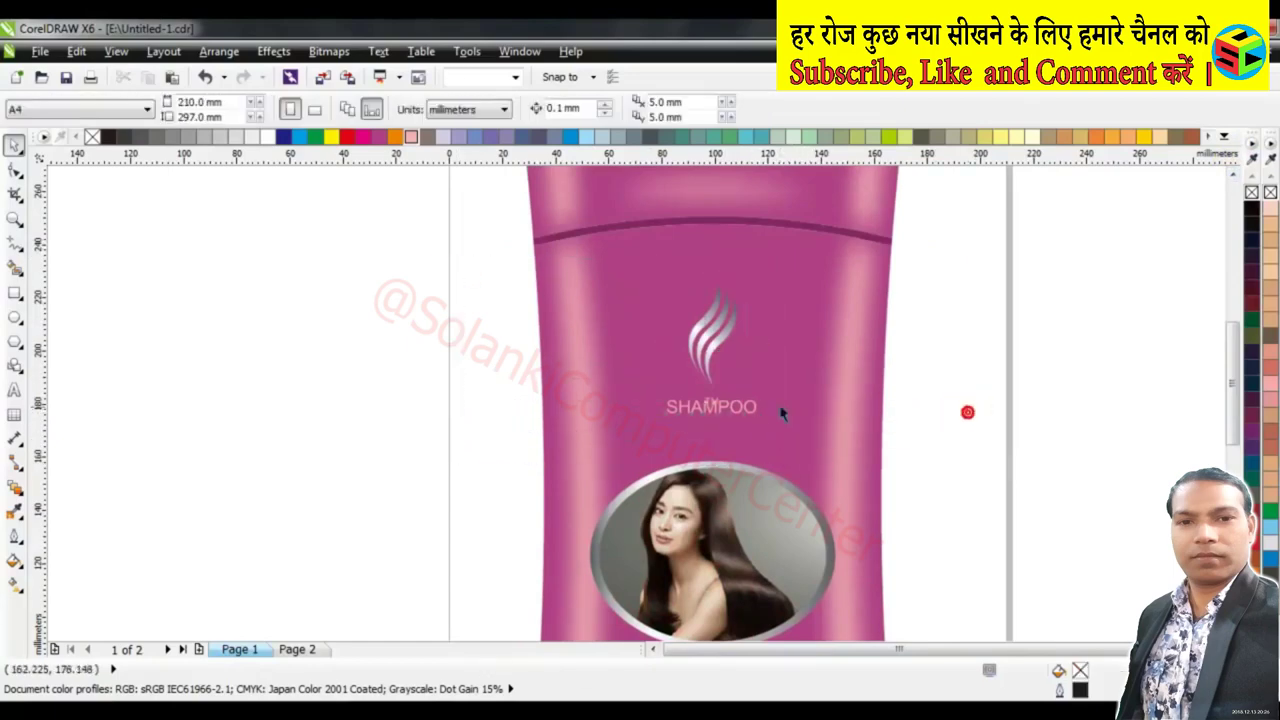
scroll(745, 400, up, 2)
scroll(745, 400, up, 2)
click(597, 397)
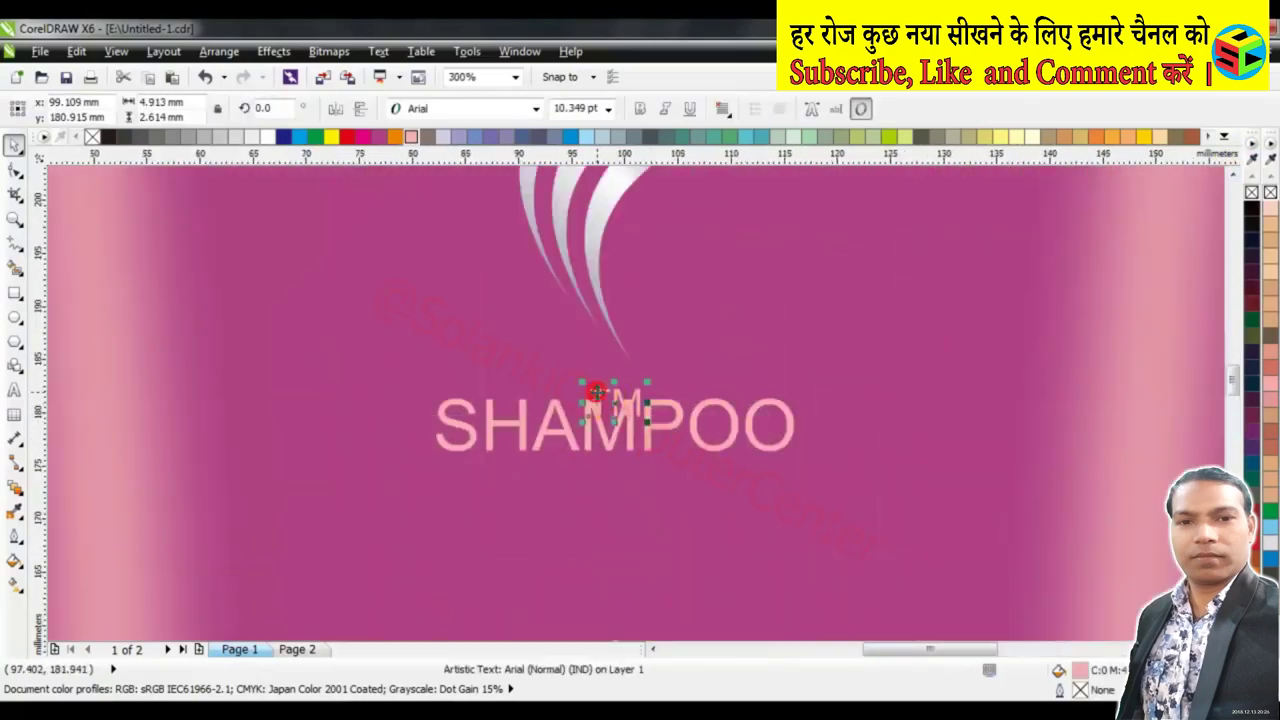
drag(610, 393, 813, 398)
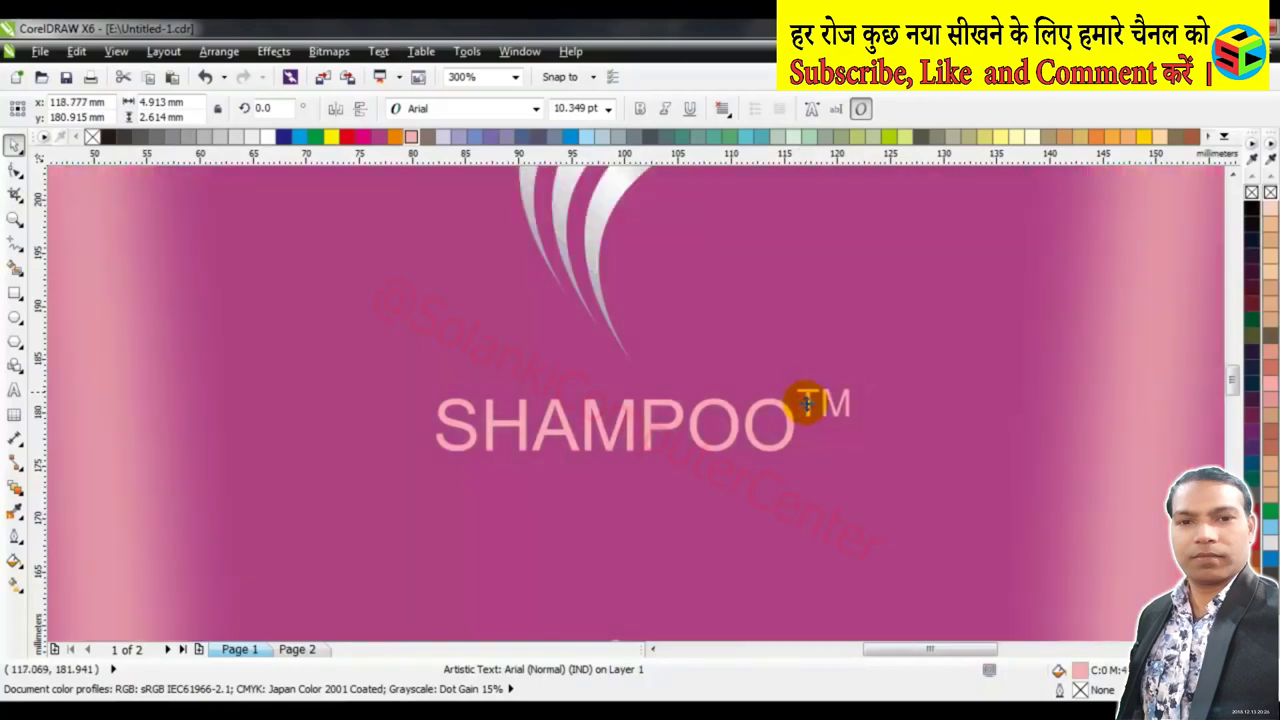
Group the logo, SHAMPOO and TM, and shift the group lower toward the photo
scroll(808, 403, down, 2)
scroll(808, 403, down, 2)
drag(1000, 241, 630, 455)
click(498, 108)
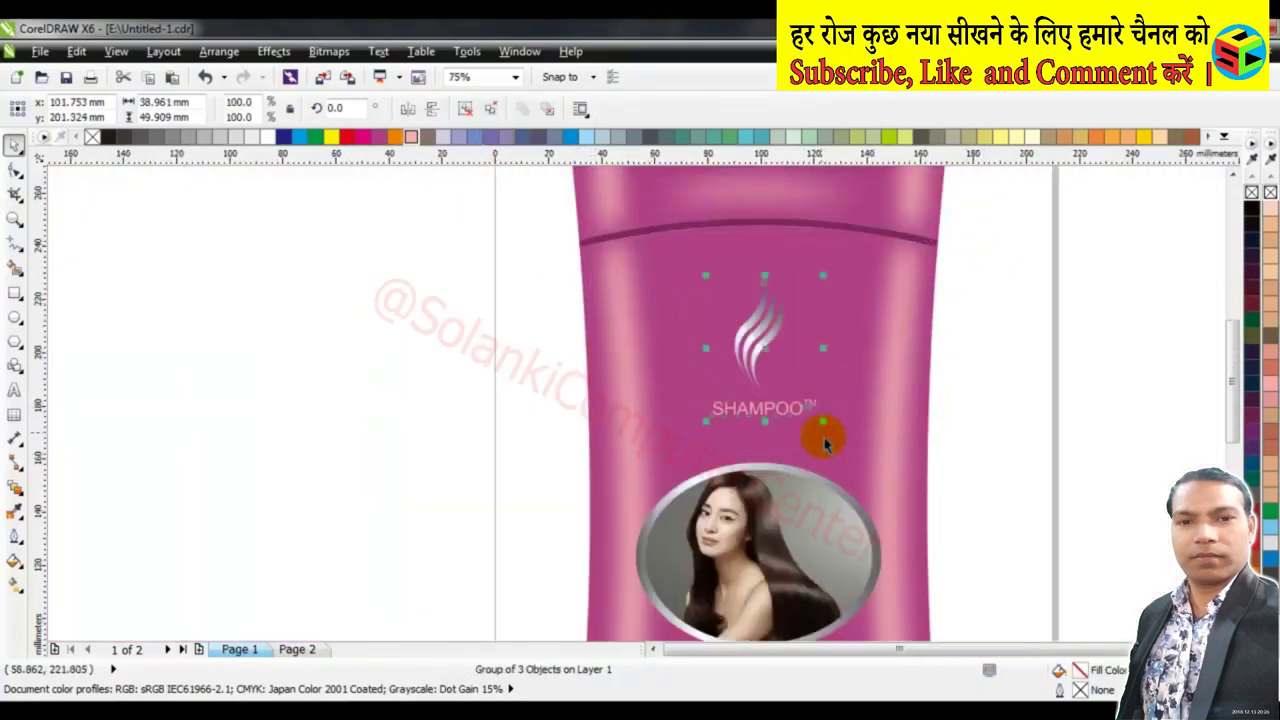
drag(843, 437, 837, 434)
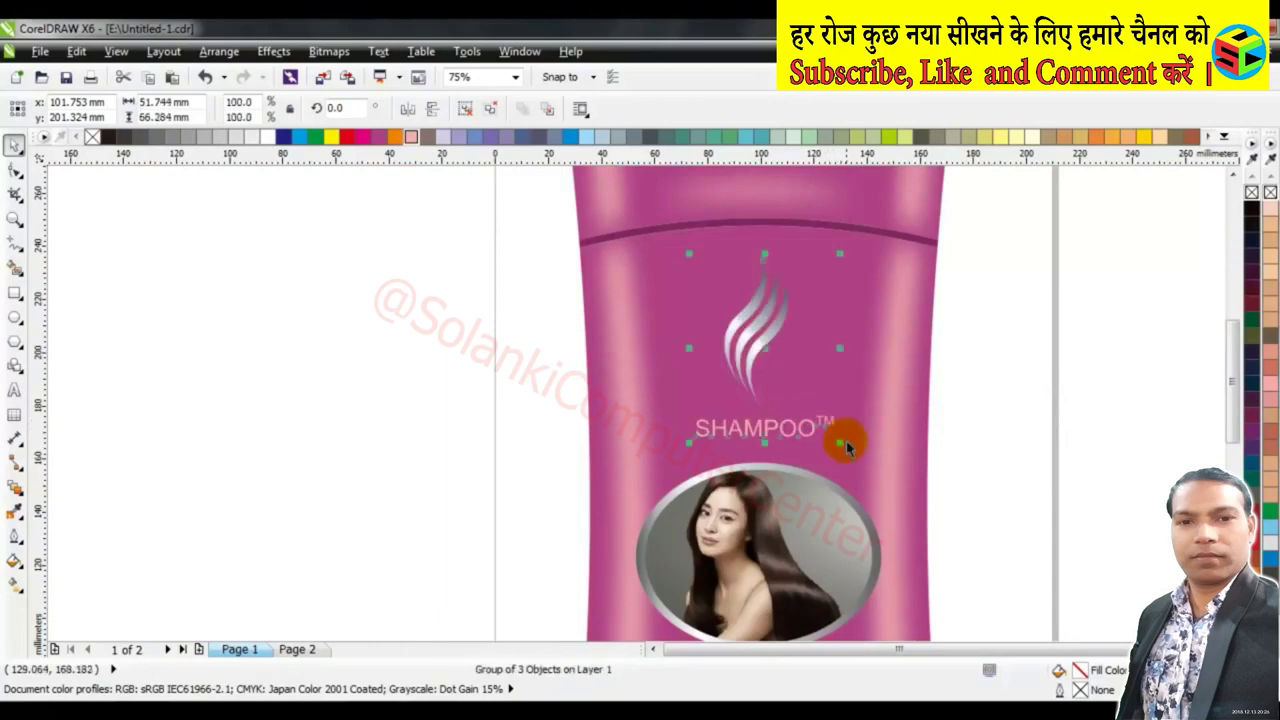
click(990, 404)
click(990, 404)
Place the model photo inside the oval frame
scroll(880, 460, down, 5)
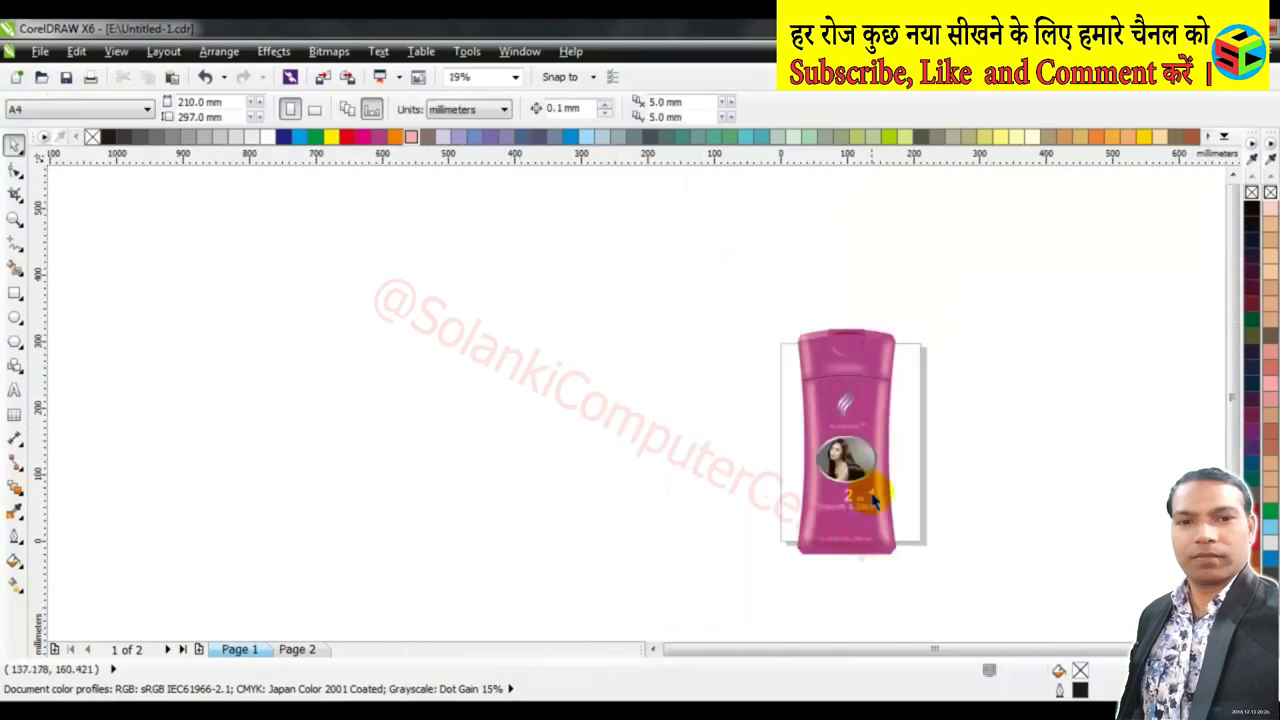
scroll(870, 478, up, 3)
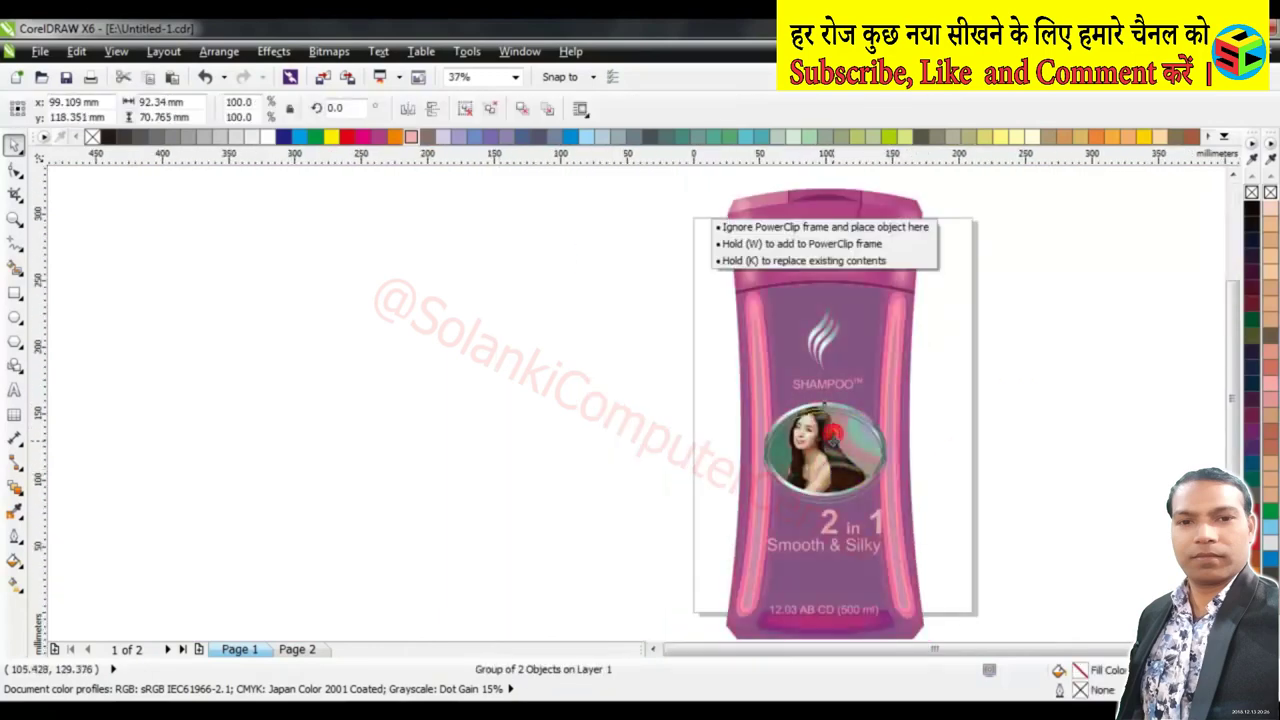
drag(833, 466, 840, 440)
click(962, 443)
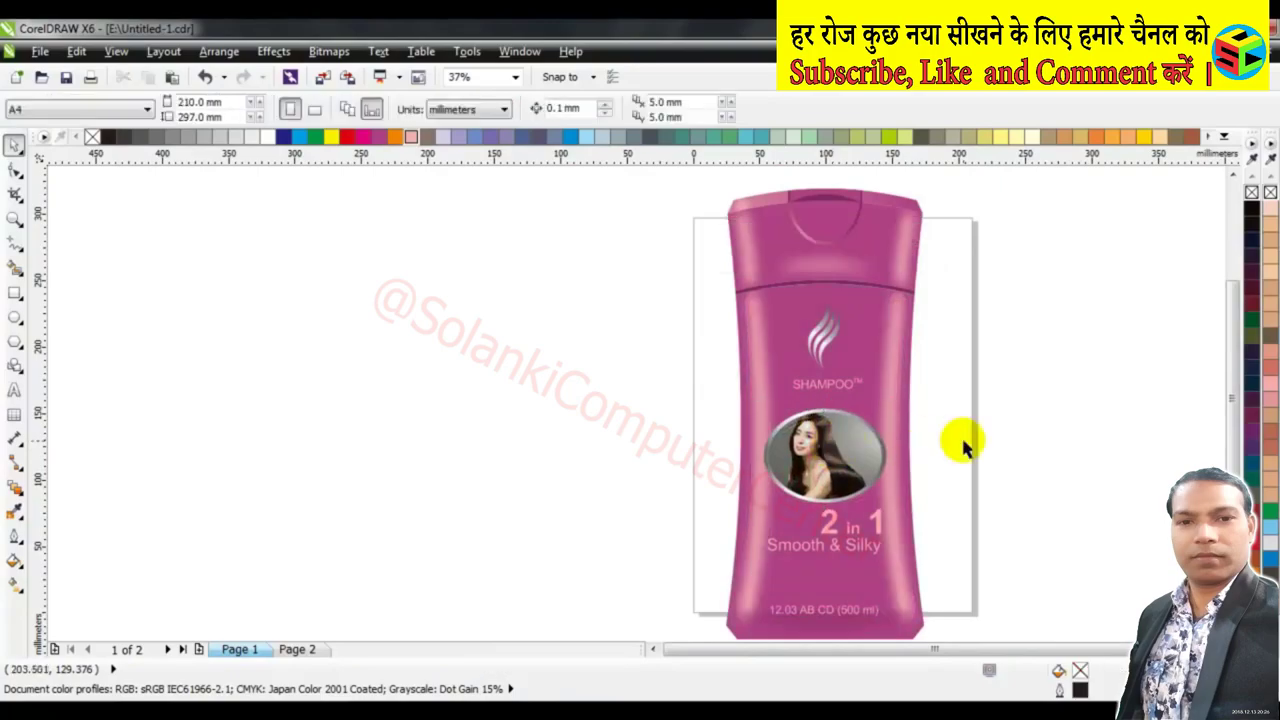